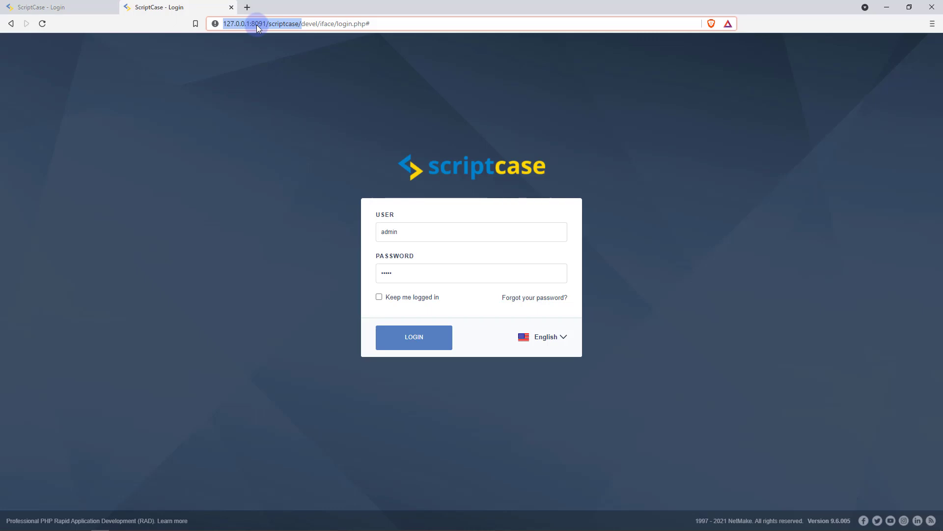
Inspect the local server address, then switch to the online demo login tab.
{"action": "left_click", "coordinate": [256, 24]}
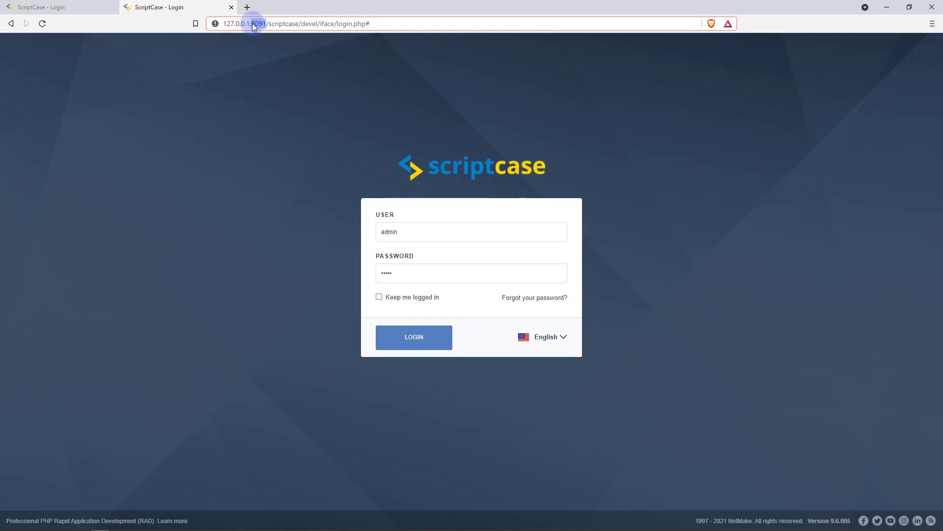
{"action": "left_click_drag", "start_coordinate": [250, 24], "coordinate": [212, 25]}
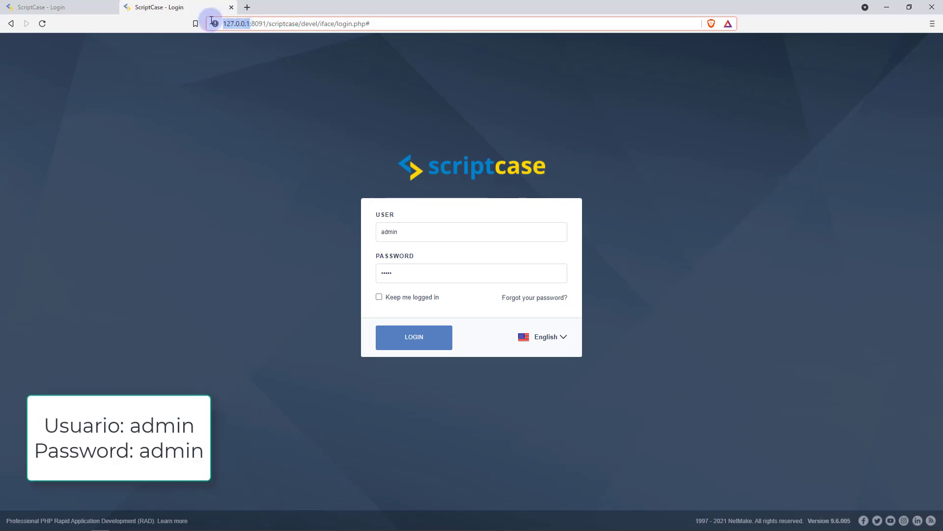
{"action": "double_click", "coordinate": [289, 27]}
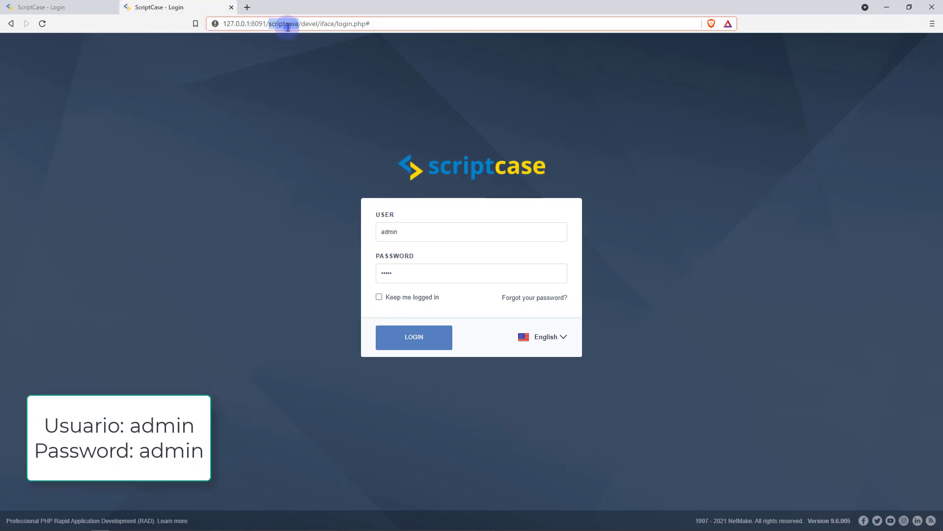
{"action": "left_click", "coordinate": [287, 89]}
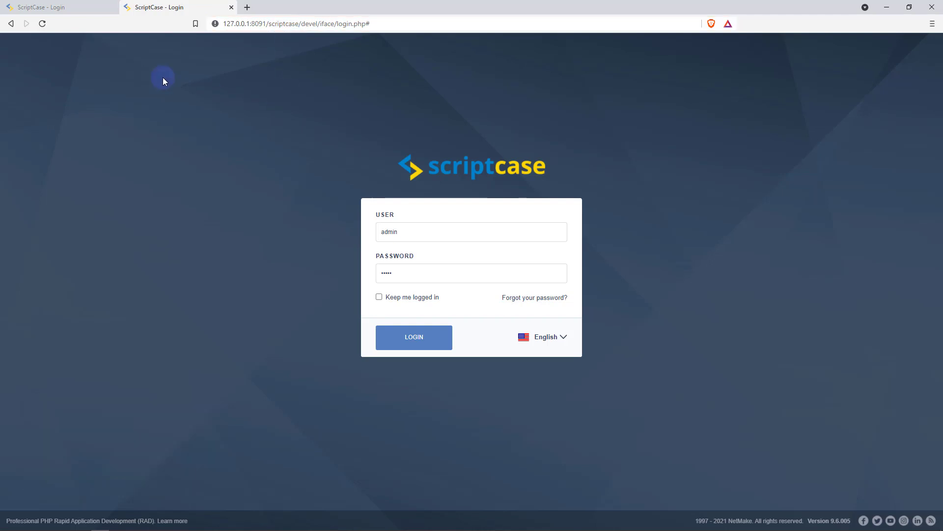
{"action": "left_click", "coordinate": [83, 5]}
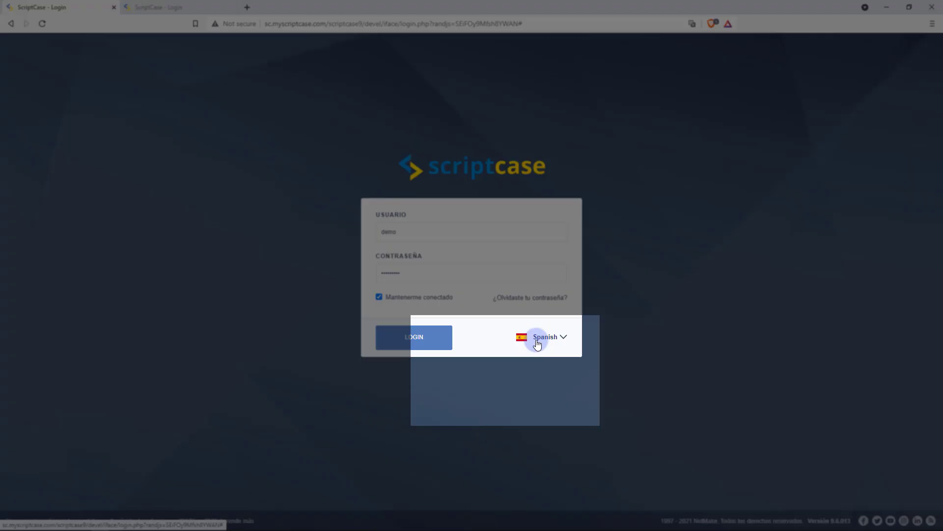
Keep Spanish as the interface language and log in to the online demo.
{"action": "left_click", "coordinate": [538, 344]}
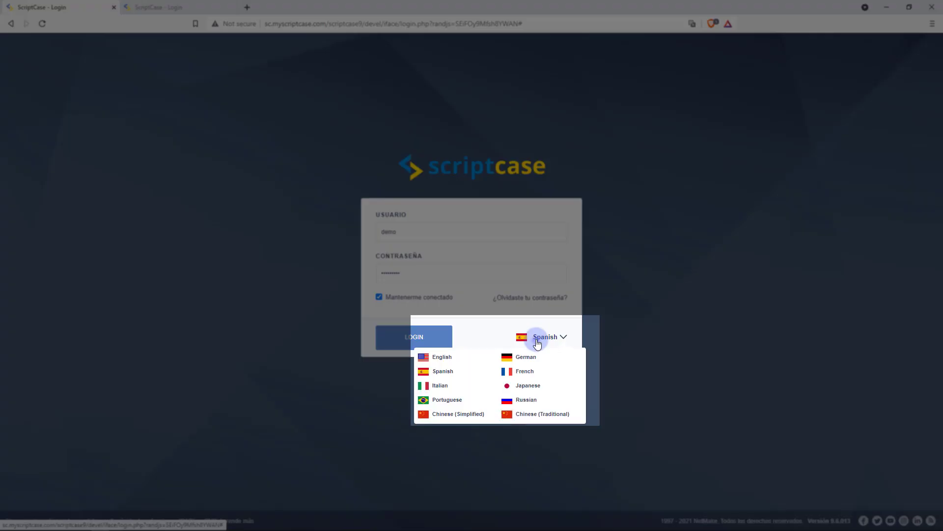
{"action": "left_click", "coordinate": [500, 327]}
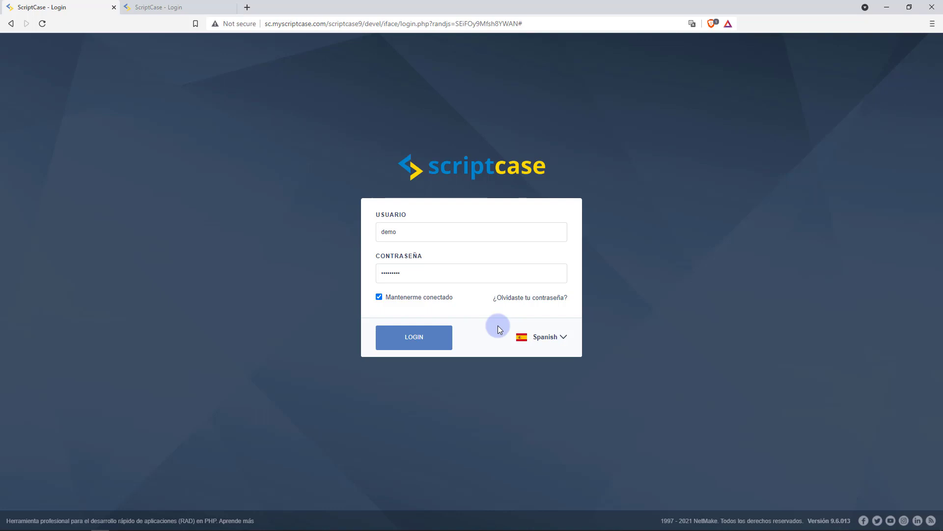
{"action": "left_click", "coordinate": [415, 338]}
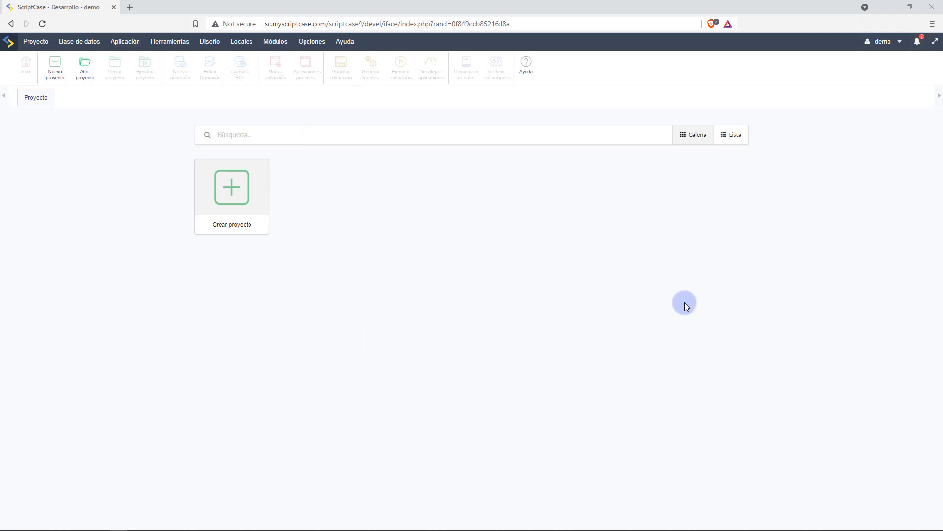
Go full screen, check the newsletter and license details, then open the Proyecto menu.
{"action": "left_click", "coordinate": [935, 41]}
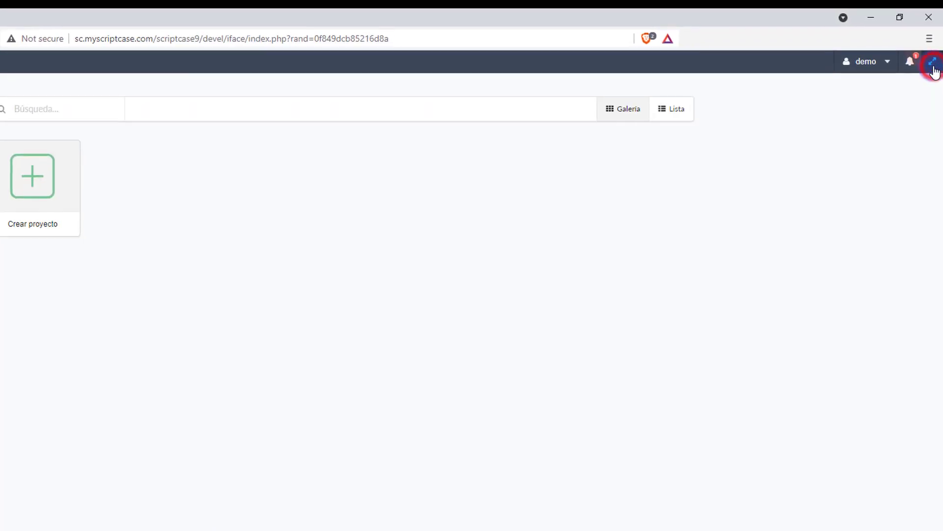
{"action": "left_click", "coordinate": [911, 61]}
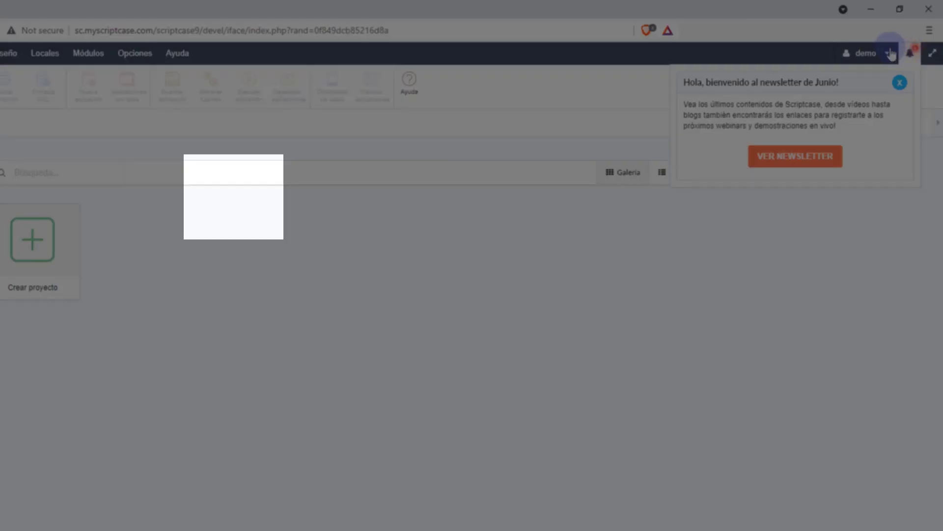
{"action": "left_click", "coordinate": [882, 61]}
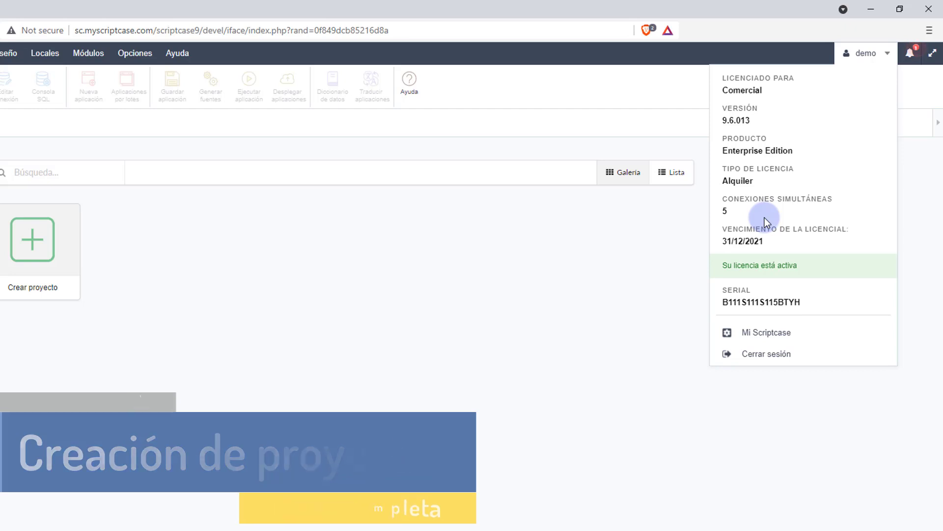
{"action": "left_click", "coordinate": [75, 149]}
{"action": "left_click", "coordinate": [36, 50]}
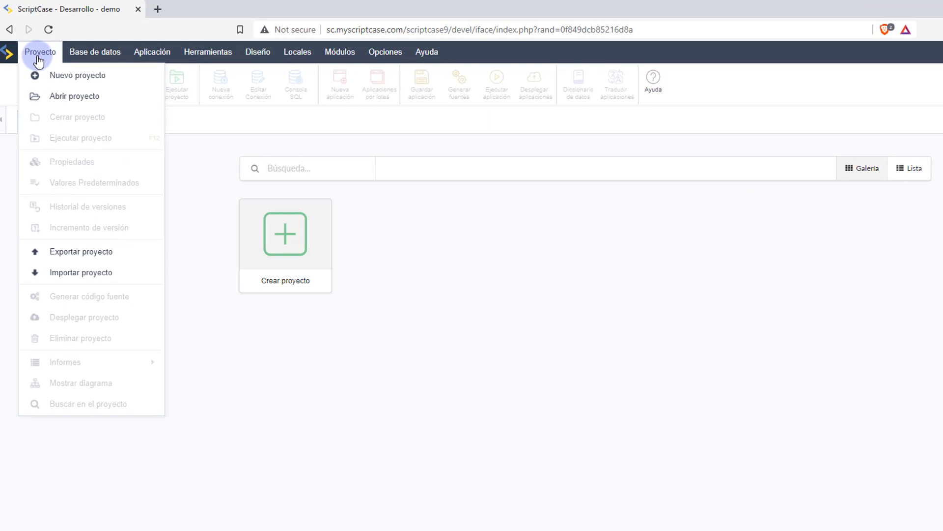
Start a blank project named project1 and continue to the database step.
{"action": "left_click", "coordinate": [159, 233]}
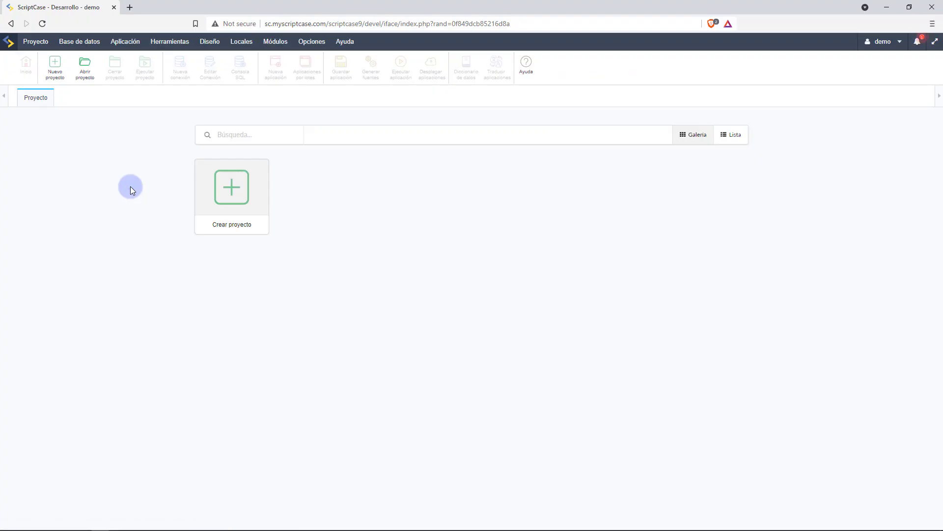
{"action": "left_click", "coordinate": [221, 192]}
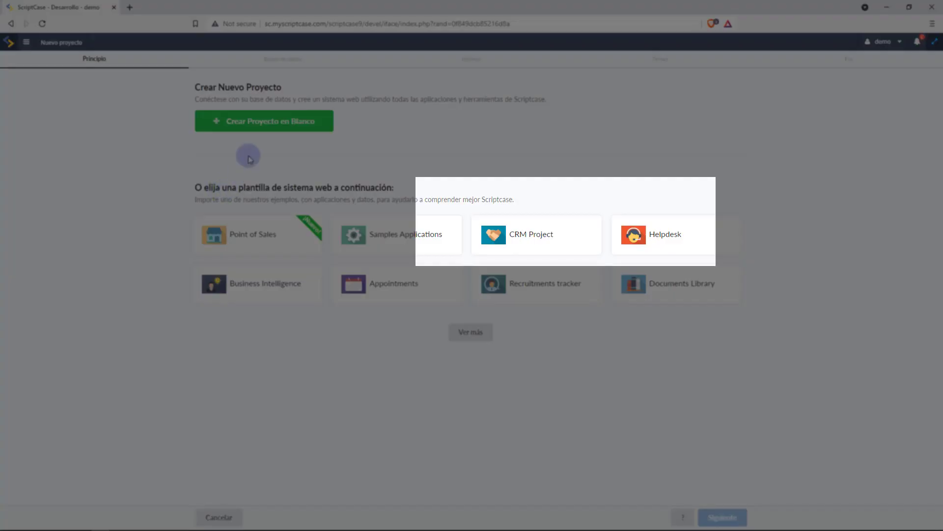
{"action": "left_click", "coordinate": [254, 122]}
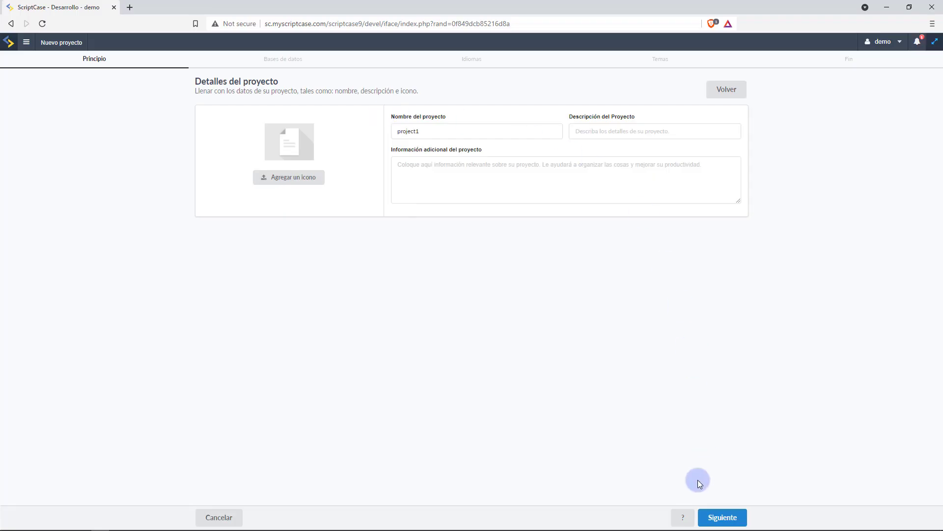
{"action": "left_click", "coordinate": [731, 521]}
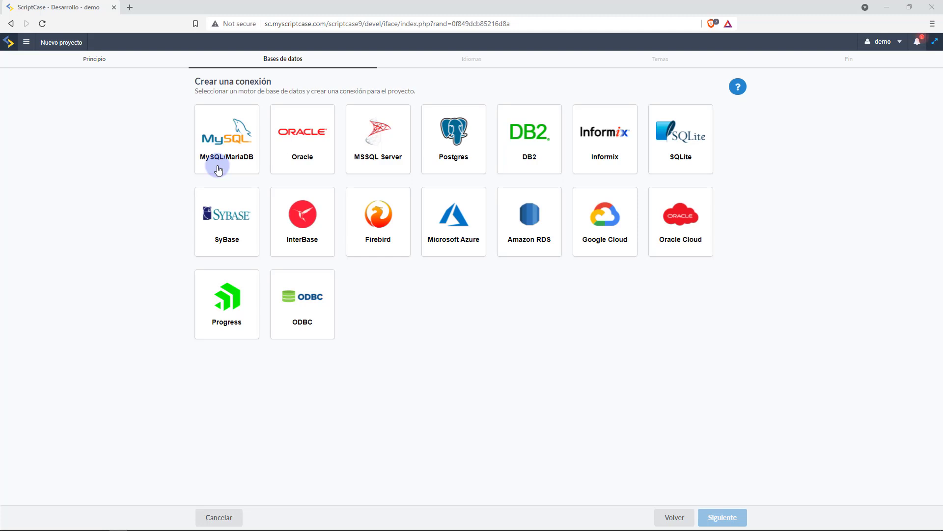
Create a MySQL/MariaDB connection to database scmyscr5_samplesEN and continue.
{"action": "left_click", "coordinate": [219, 167]}
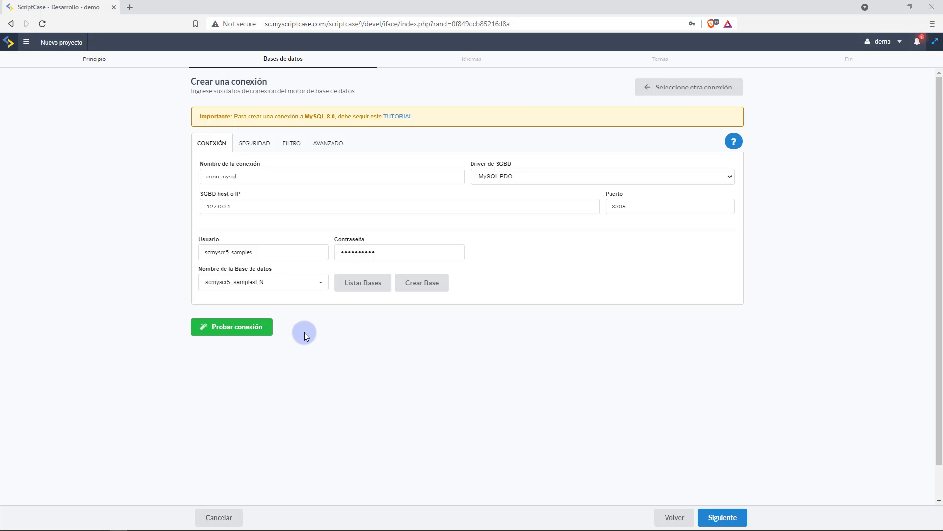
{"action": "left_click", "coordinate": [321, 285]}
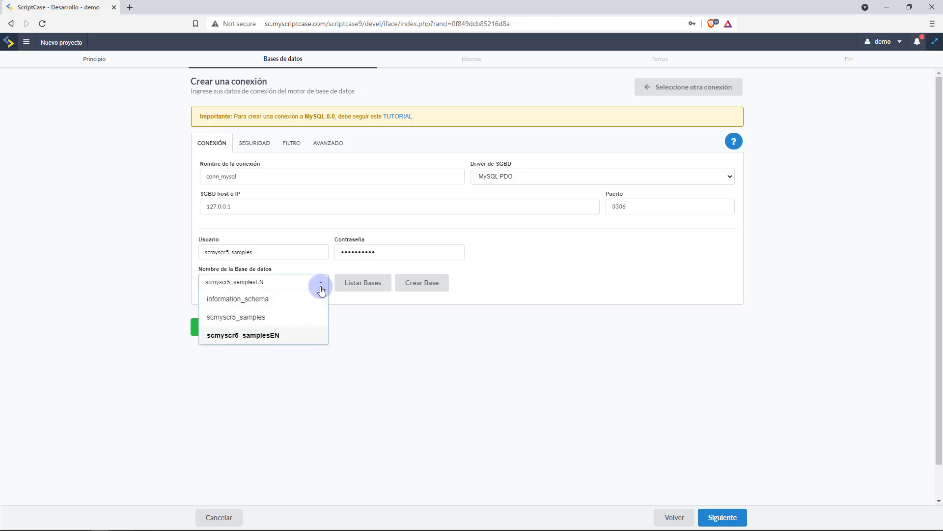
{"action": "left_click", "coordinate": [320, 286]}
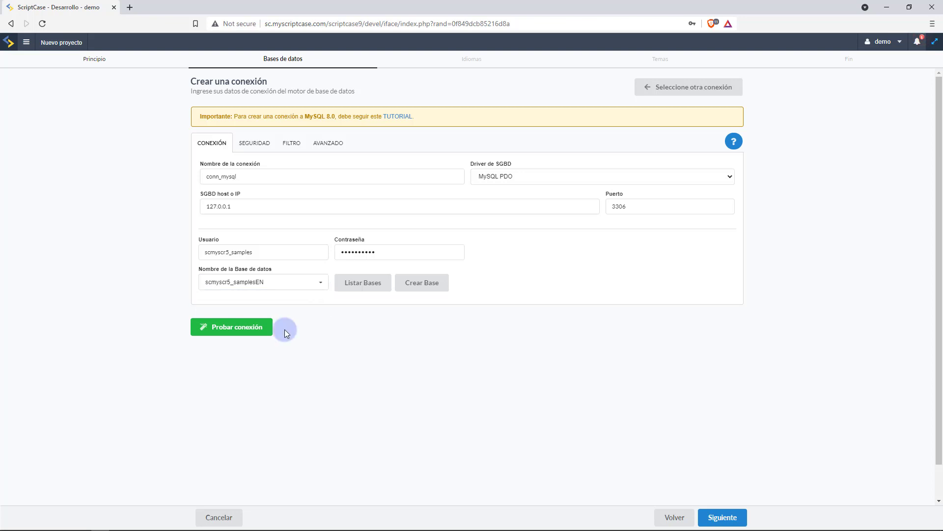
{"action": "left_click", "coordinate": [716, 522]}
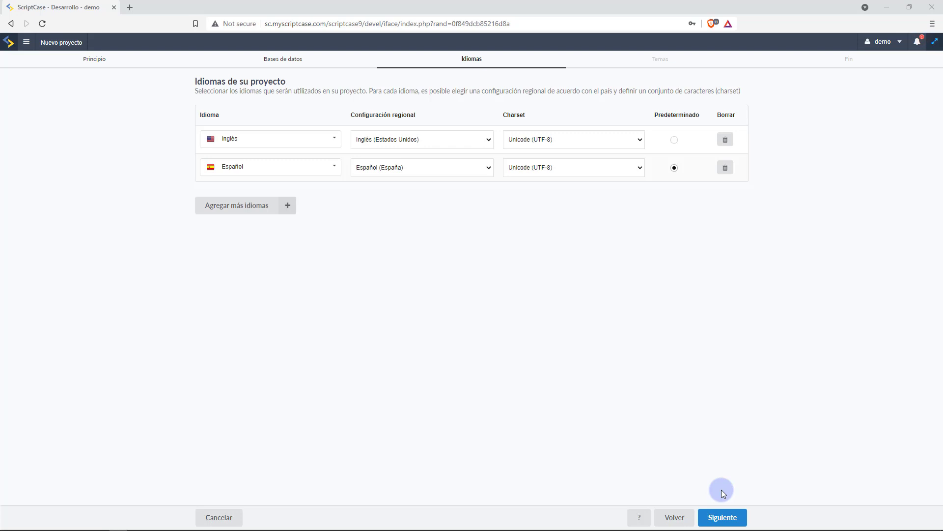
Accept the English and Spanish languages and create project1 with the Sc9_SweetBlue theme.
{"action": "left_click", "coordinate": [740, 518]}
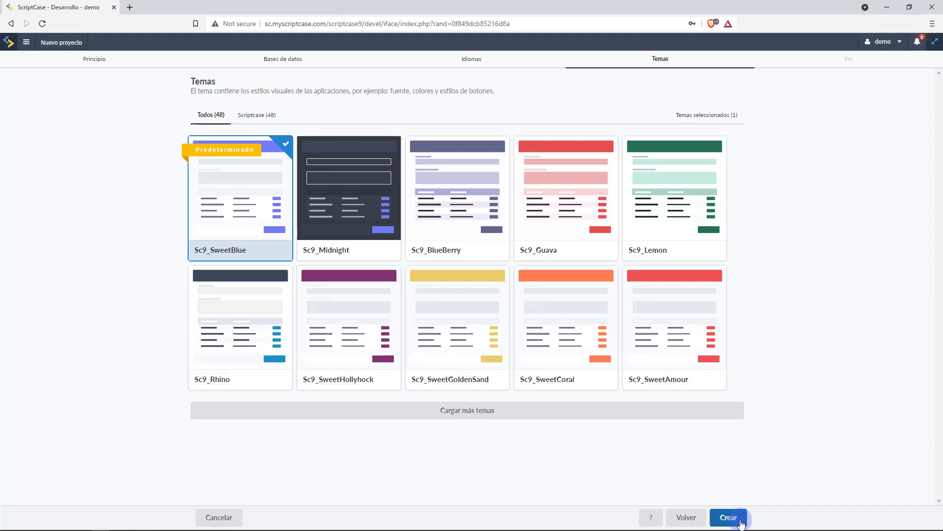
{"action": "left_click", "coordinate": [729, 518]}
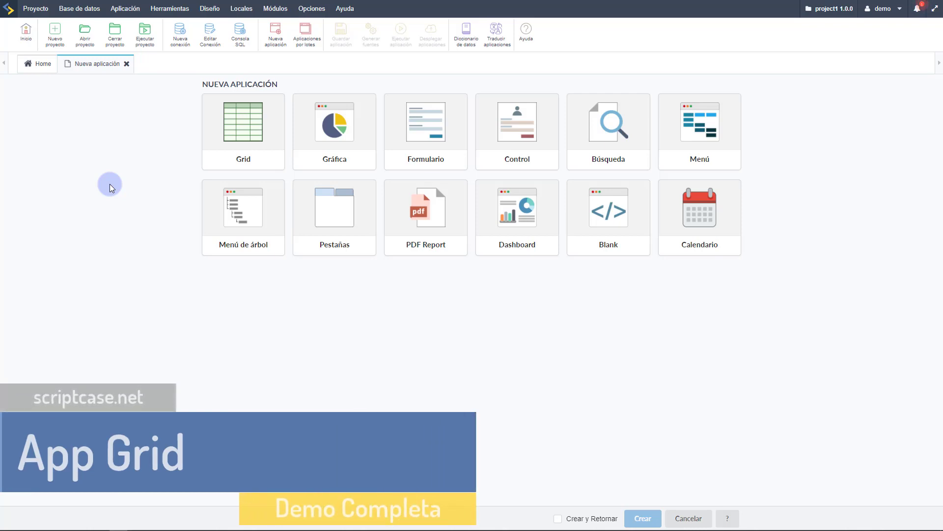
Check the project's applications list, then start a new Grid application.
{"action": "left_click", "coordinate": [32, 69]}
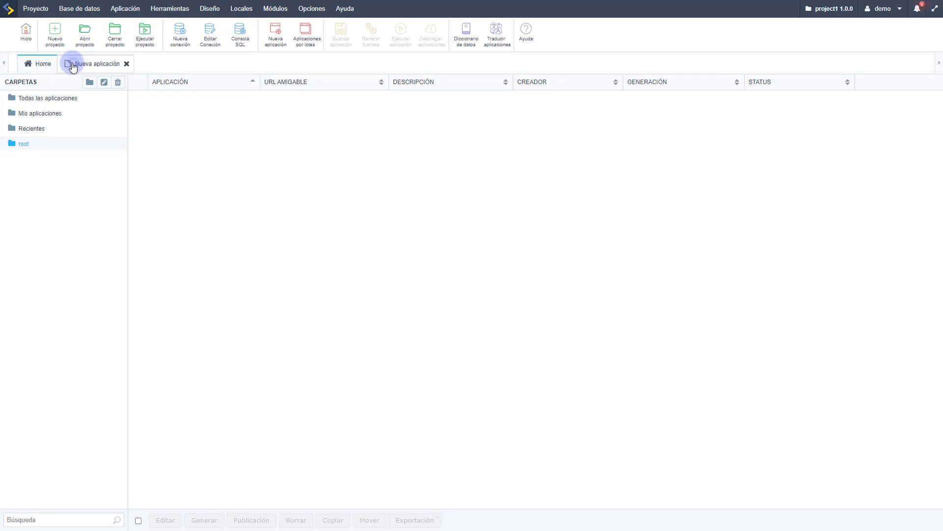
{"action": "left_click", "coordinate": [71, 67]}
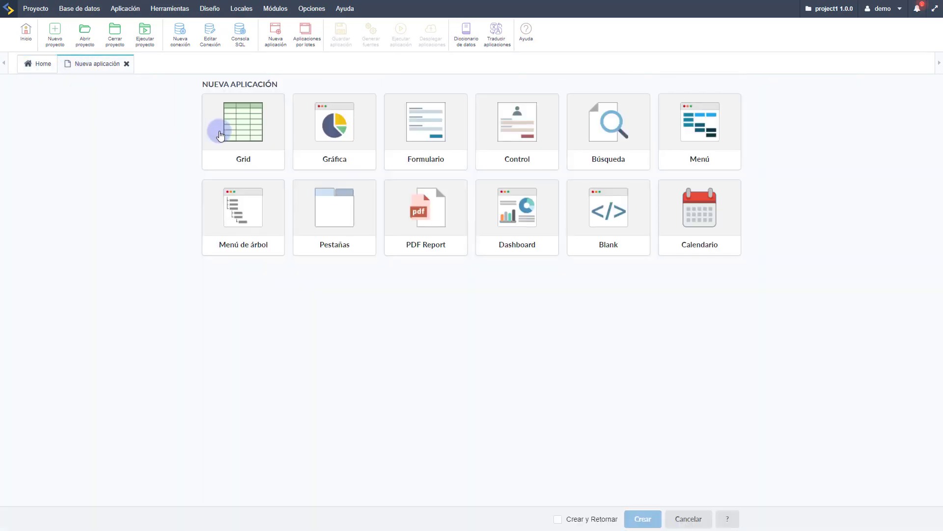
{"action": "left_click", "coordinate": [217, 132]}
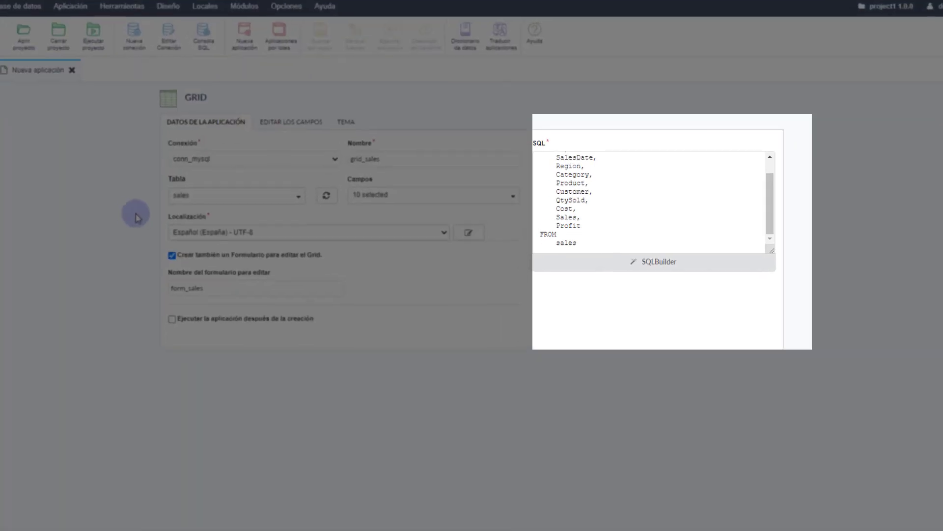
Base grid_sales on the sales table with all fields, then review field types and theme.
{"action": "left_click", "coordinate": [282, 192]}
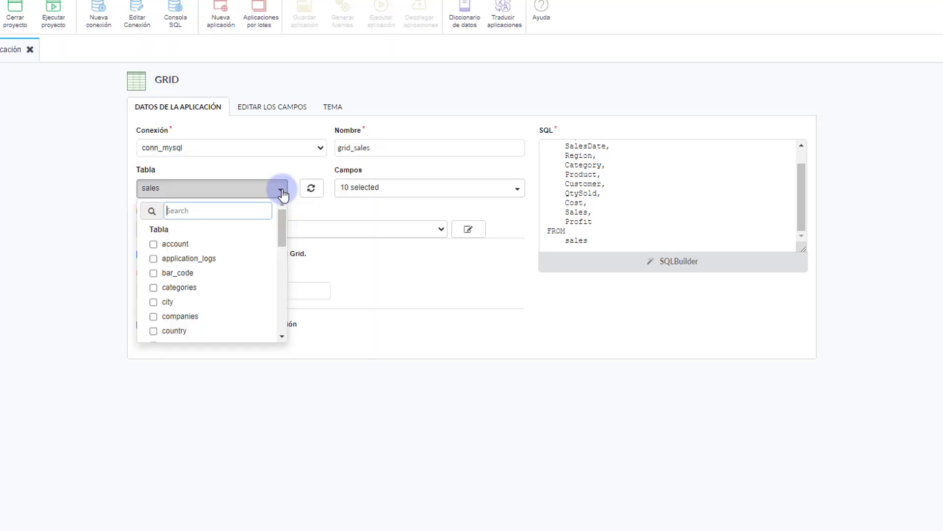
{"action": "left_click", "coordinate": [282, 193]}
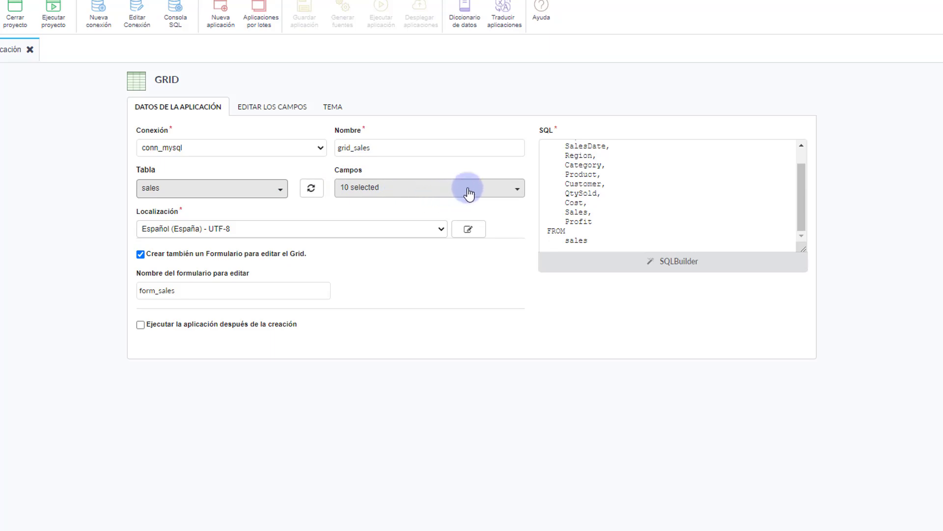
{"action": "left_click", "coordinate": [515, 191]}
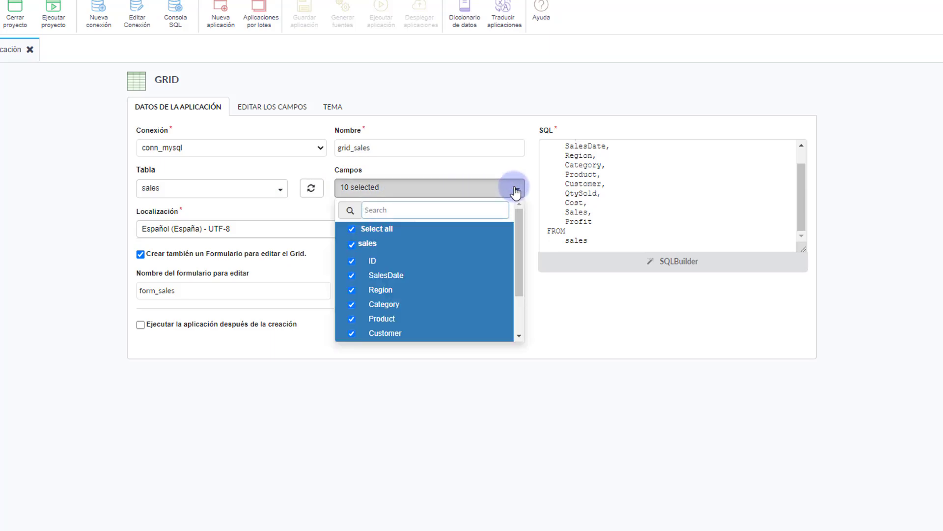
{"action": "left_click", "coordinate": [514, 191]}
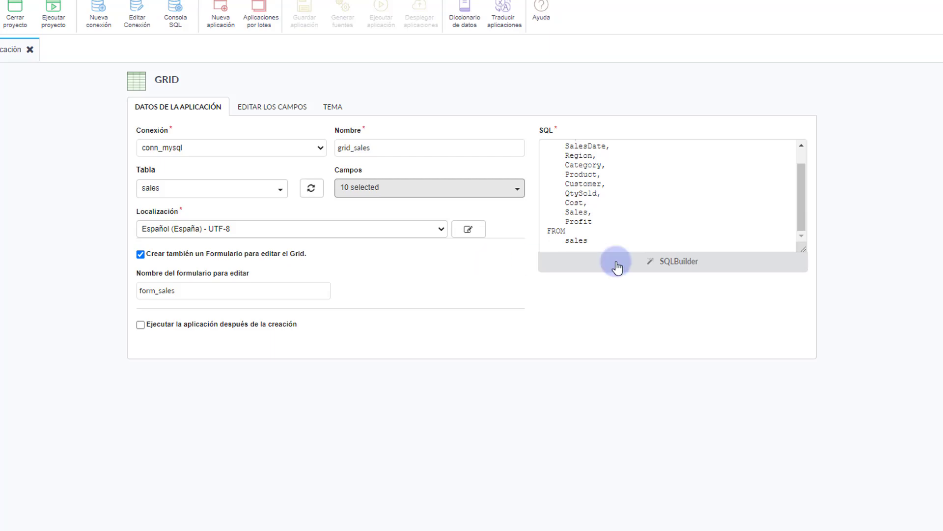
{"action": "left_click_drag", "start_coordinate": [801, 247], "coordinate": [813, 309]}
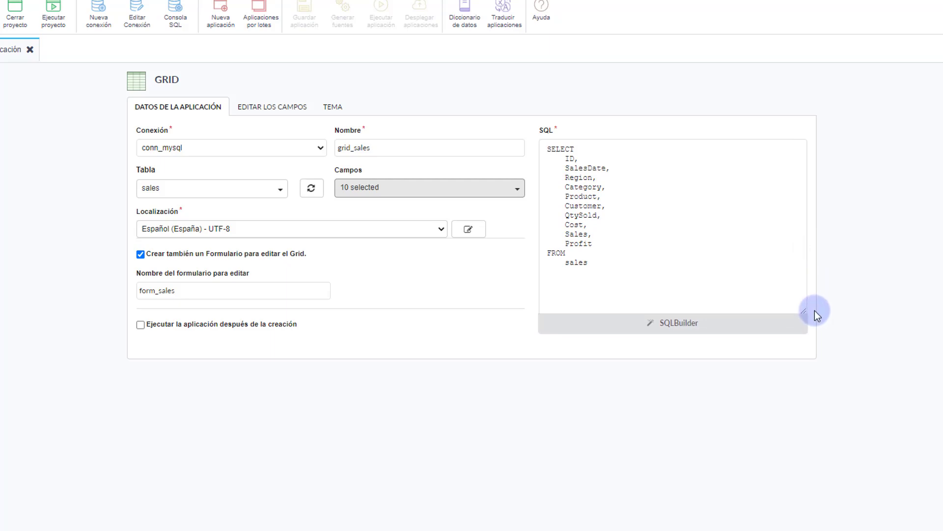
{"action": "left_click", "coordinate": [263, 108]}
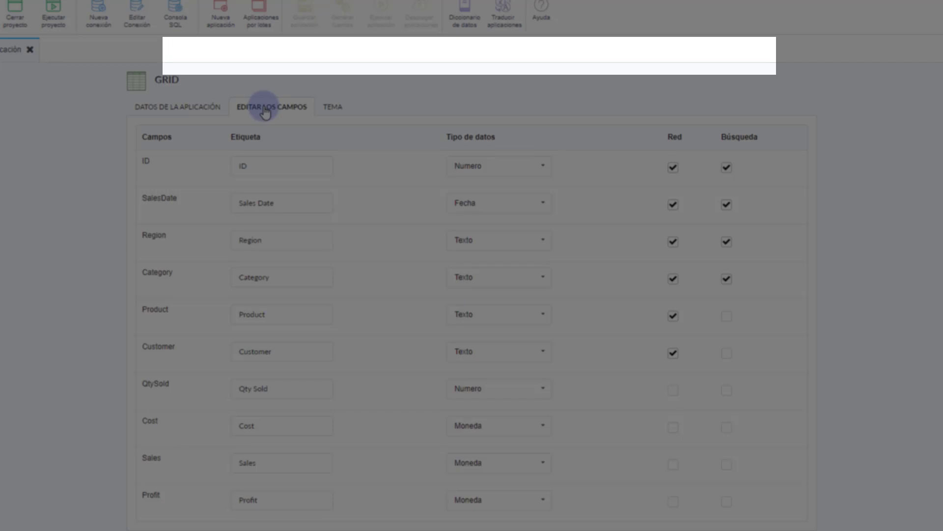
{"action": "left_click", "coordinate": [332, 106]}
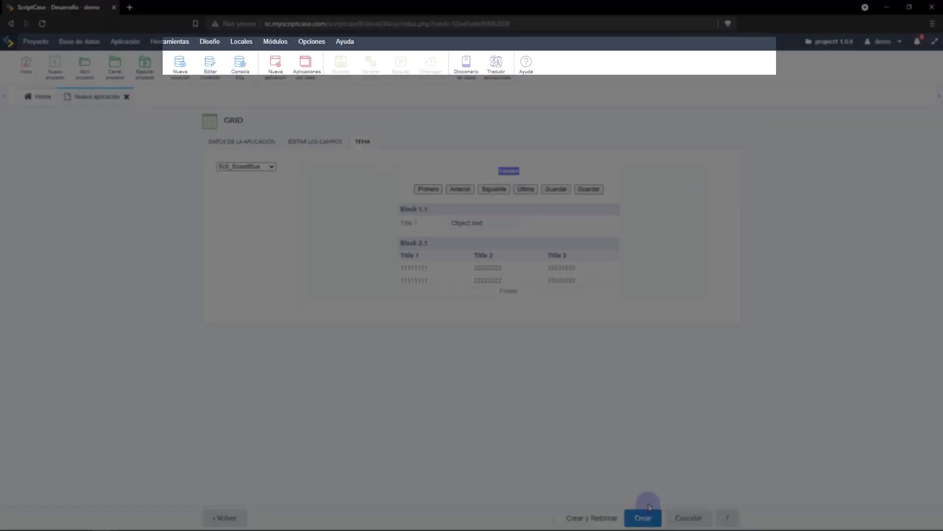
Generate grid_sales and run it as the 'Informe de sales' grid.
{"action": "left_click", "coordinate": [643, 518]}
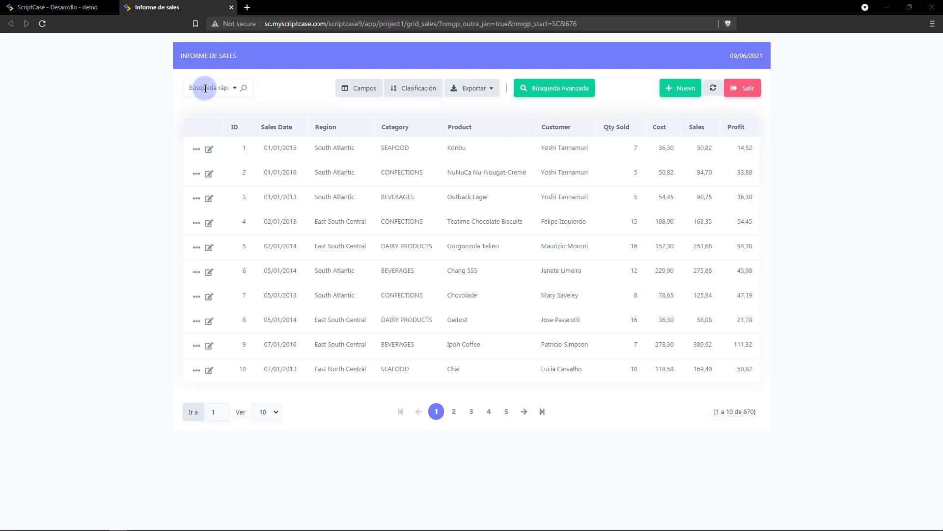
{"action": "left_click", "coordinate": [205, 88]}
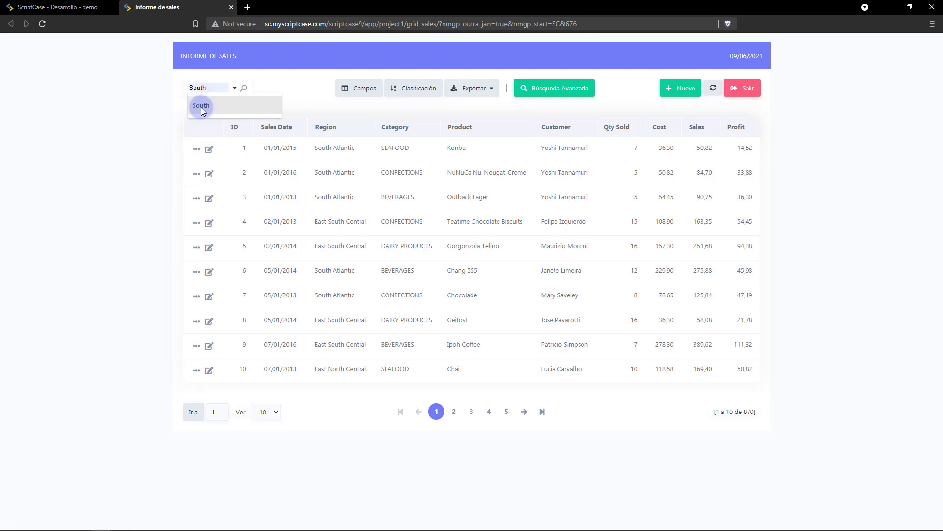
{"action": "left_click", "coordinate": [200, 107]}
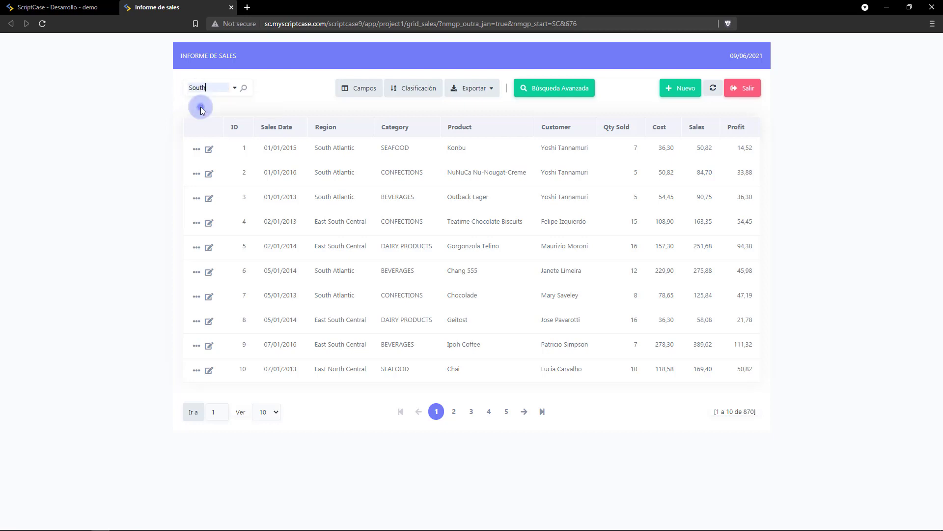
{"action": "left_click", "coordinate": [245, 90]}
{"action": "left_click", "coordinate": [235, 90]}
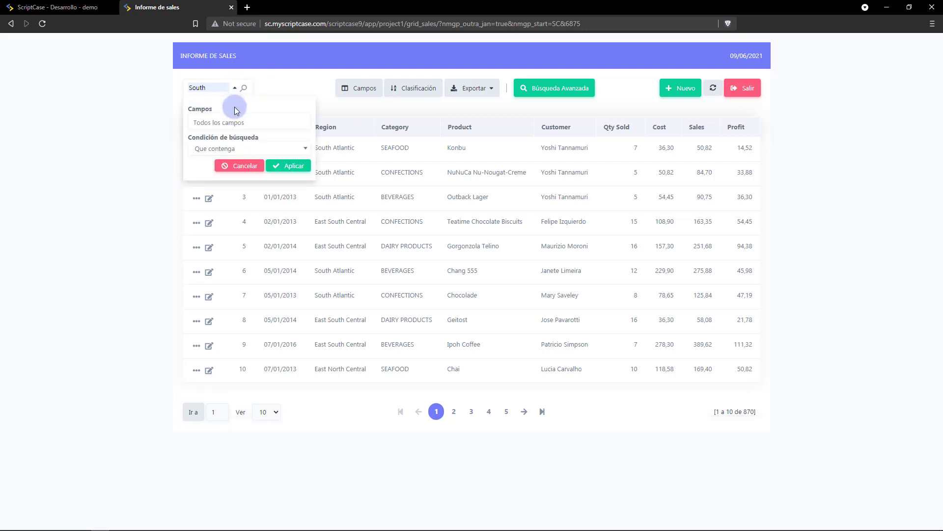
{"action": "left_click", "coordinate": [236, 120]}
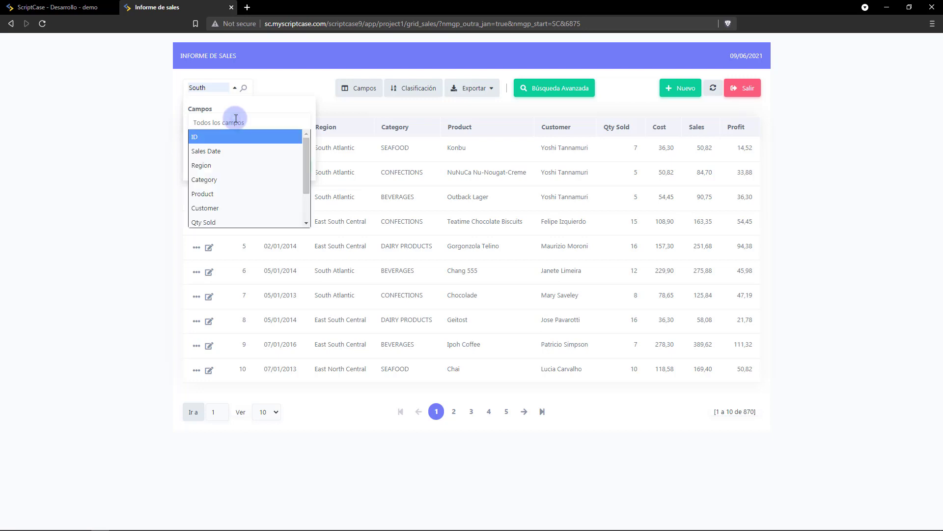
{"action": "left_click", "coordinate": [231, 142]}
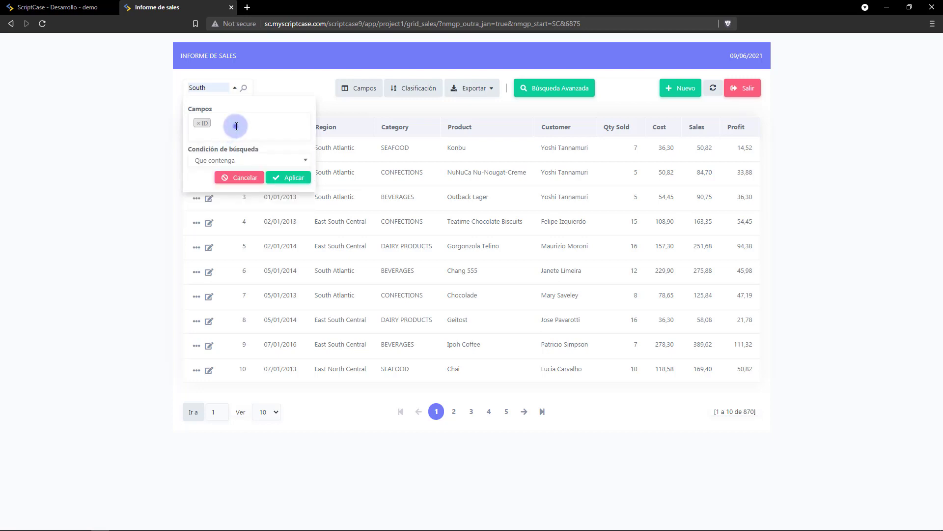
{"action": "left_click", "coordinate": [235, 128]}
{"action": "left_click", "coordinate": [228, 165]}
{"action": "left_click", "coordinate": [228, 161]}
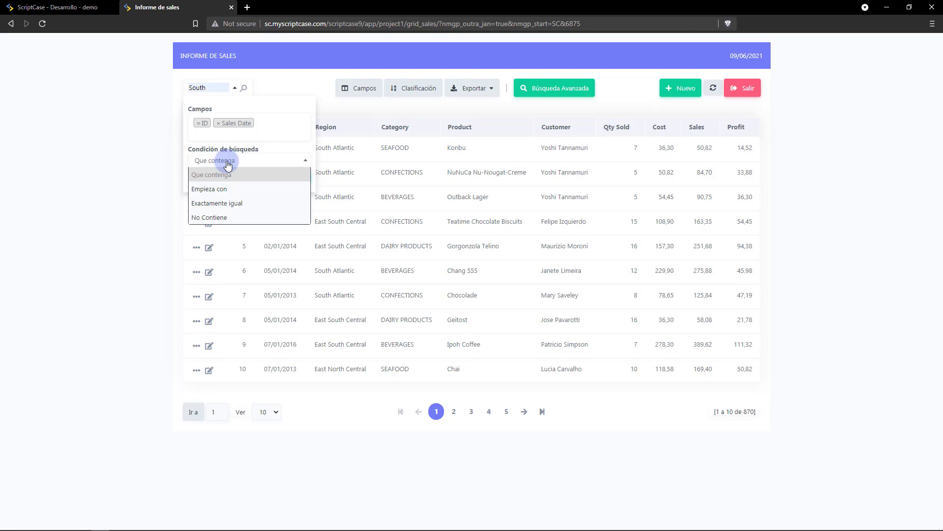
{"action": "left_click", "coordinate": [227, 163]}
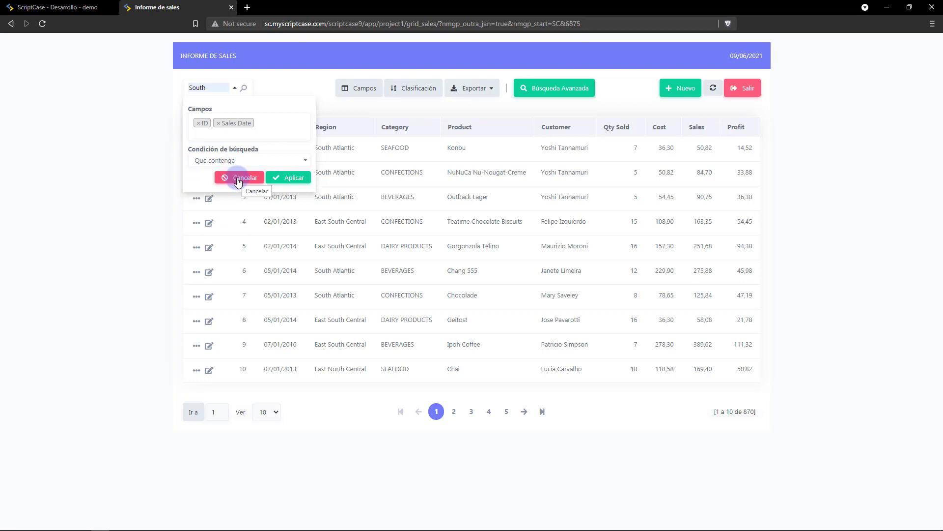
{"action": "left_click", "coordinate": [237, 179]}
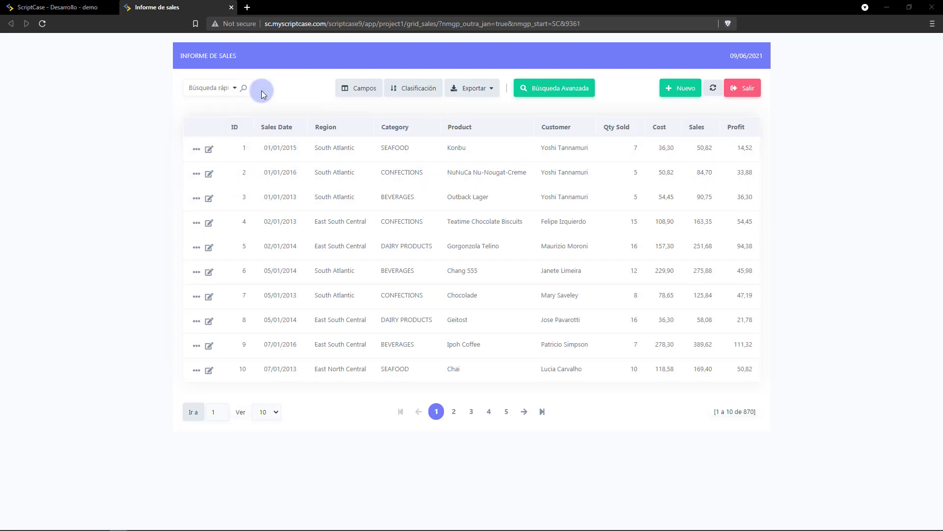
Reorder the grid columns, moving Profit before Sales and Sales Date after Region.
{"action": "left_click", "coordinate": [338, 90]}
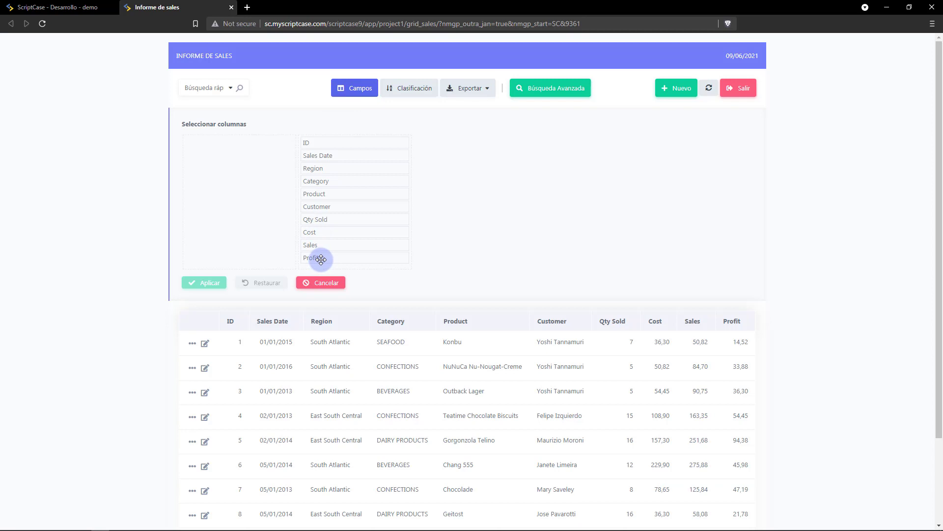
{"action": "left_click_drag", "start_coordinate": [321, 259], "coordinate": [320, 244]}
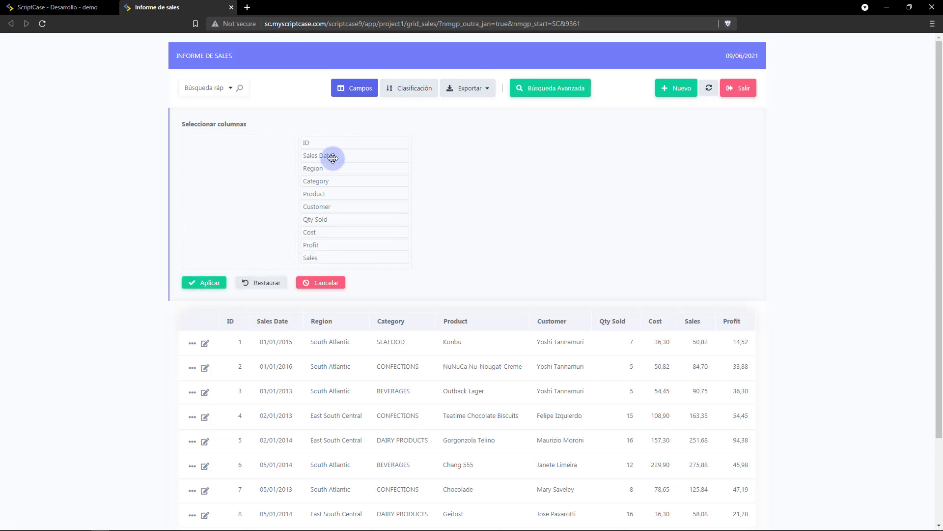
{"action": "left_click_drag", "start_coordinate": [332, 156], "coordinate": [330, 173]}
{"action": "left_click", "coordinate": [206, 283]}
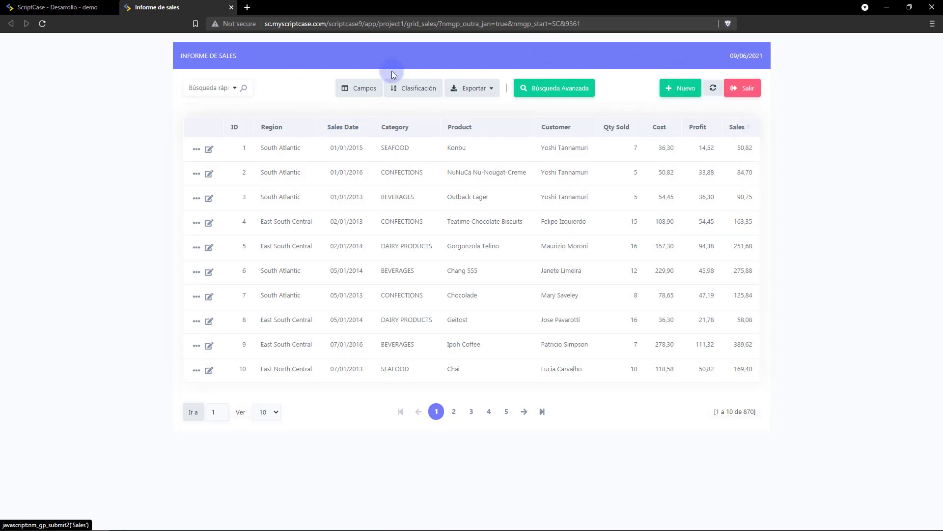
Move the ID column into the hidden list and apply.
{"action": "left_click", "coordinate": [359, 88]}
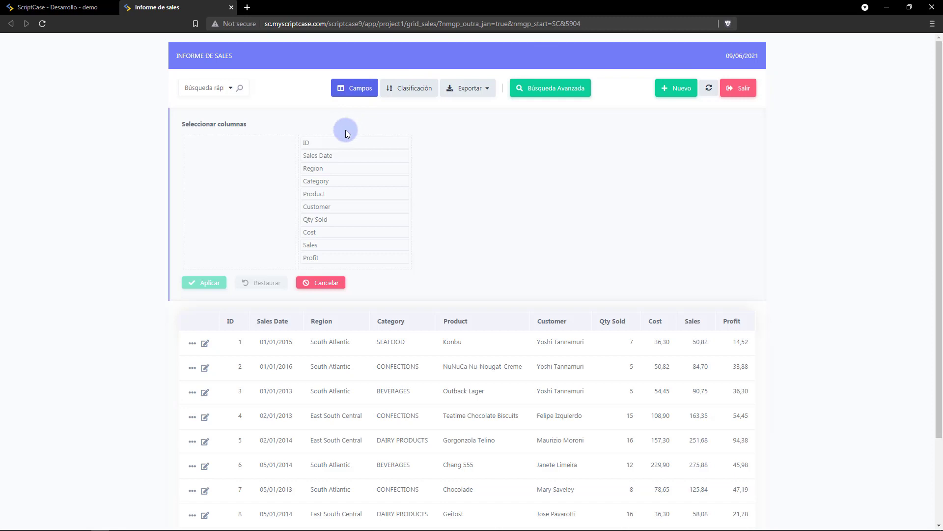
{"action": "left_click_drag", "start_coordinate": [328, 143], "coordinate": [226, 143]}
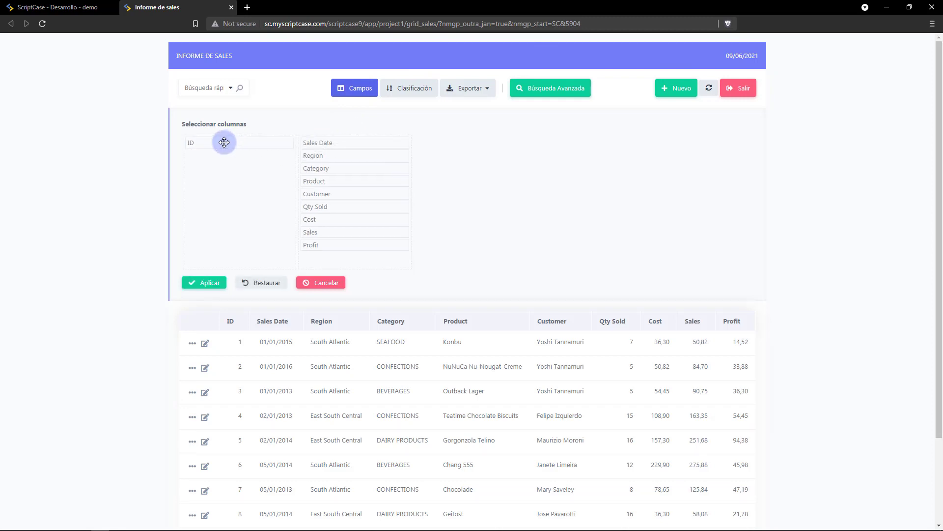
{"action": "left_click", "coordinate": [203, 283]}
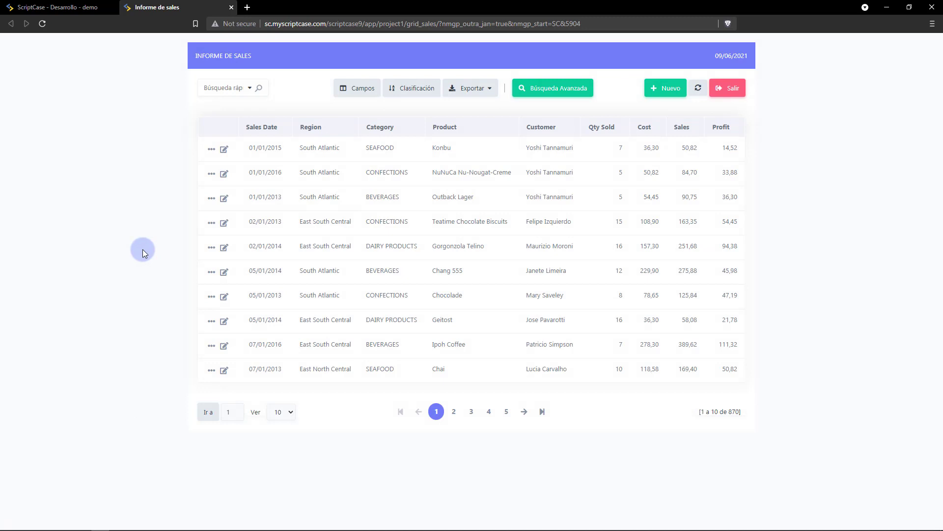
Sort the sales grid by Sales Date descending so 31/12/2016 rows come first.
{"action": "left_click", "coordinate": [412, 92]}
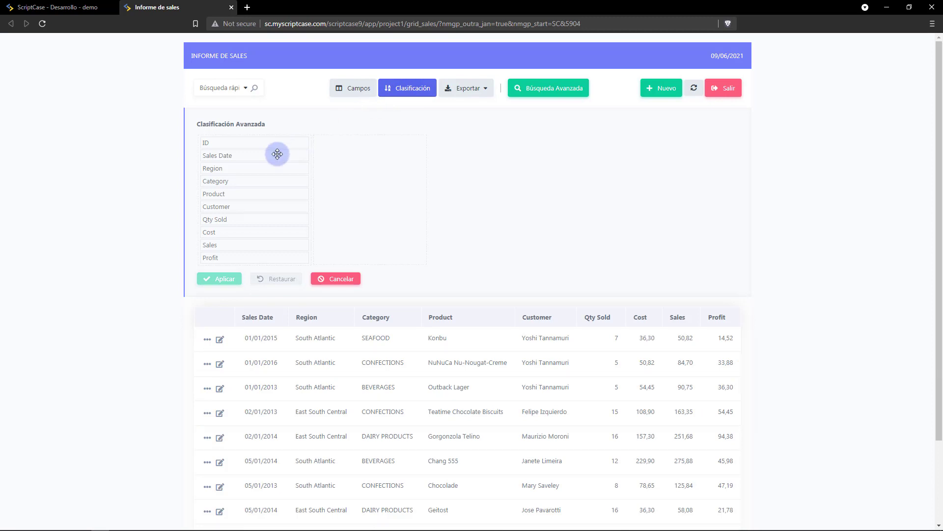
{"action": "left_click_drag", "start_coordinate": [277, 154], "coordinate": [390, 138]}
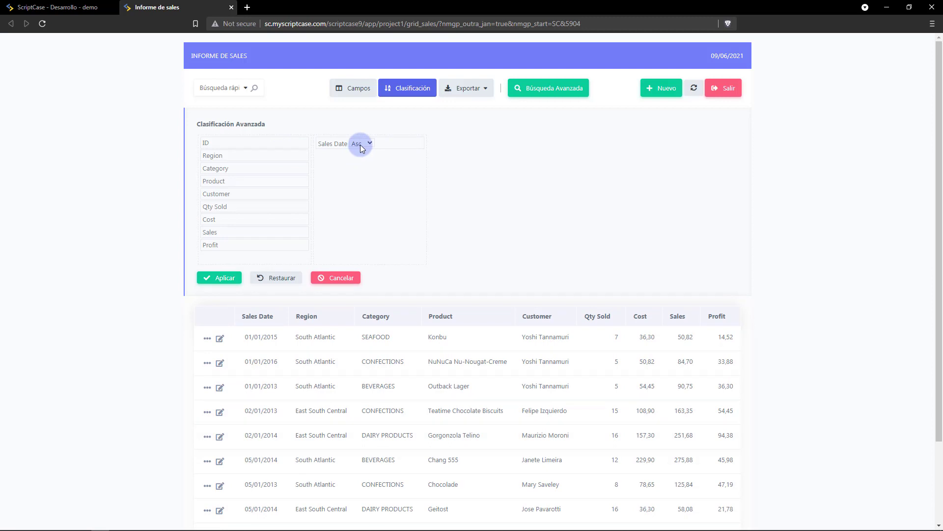
{"action": "left_click", "coordinate": [361, 143]}
{"action": "left_click", "coordinate": [358, 171]}
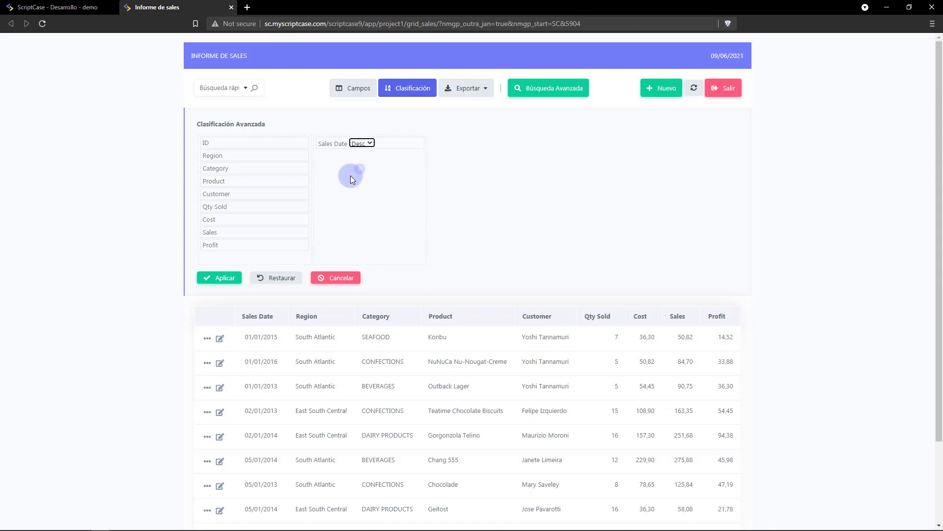
{"action": "left_click", "coordinate": [220, 279]}
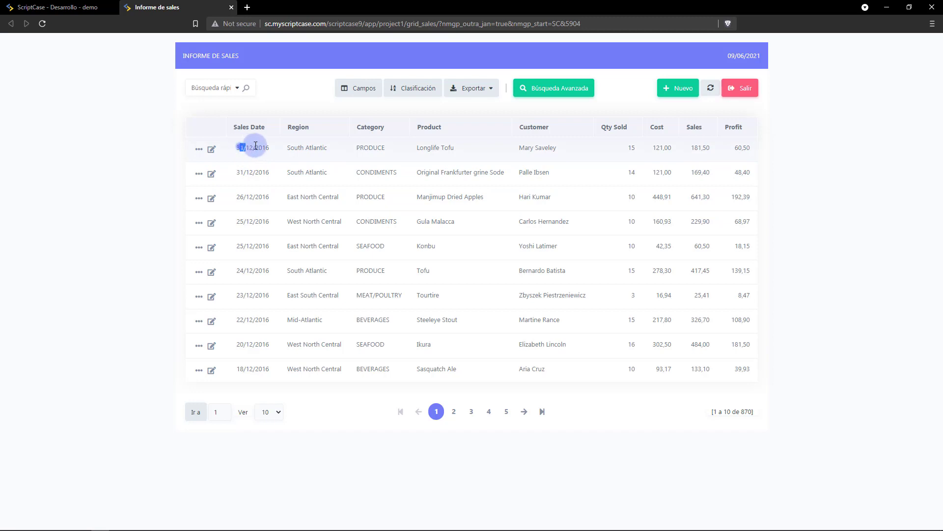
{"action": "left_click_drag", "start_coordinate": [240, 147], "coordinate": [264, 148]}
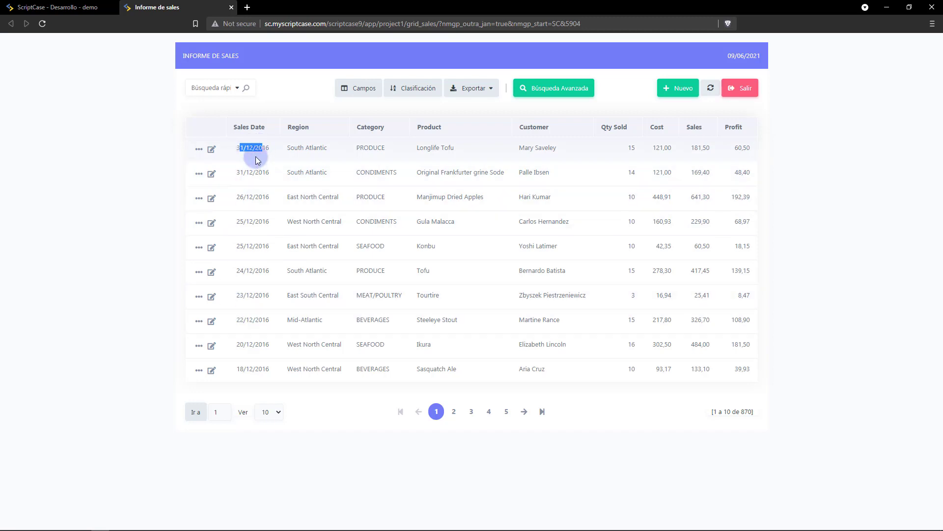
Sort the grid by Region descending, check the export formats, then open Búsqueda Avanzada.
{"action": "left_click", "coordinate": [340, 129]}
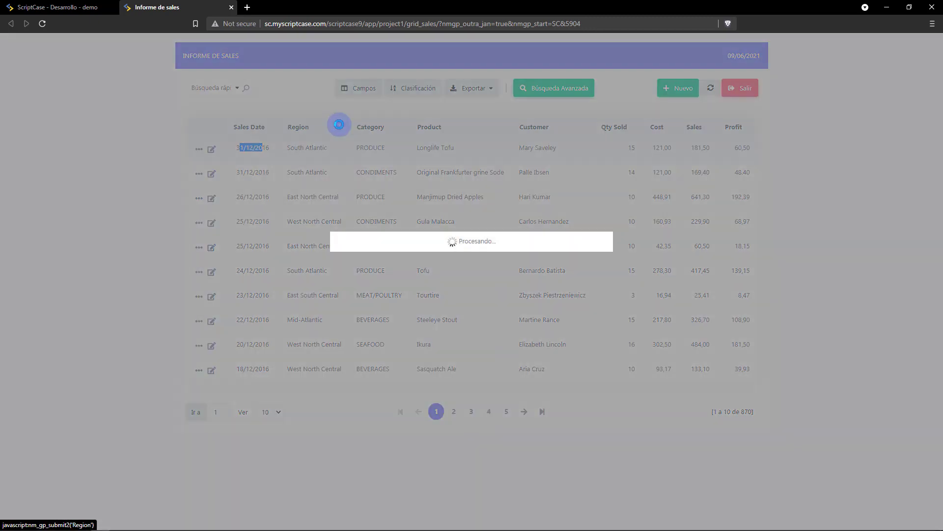
{"action": "left_click", "coordinate": [362, 130]}
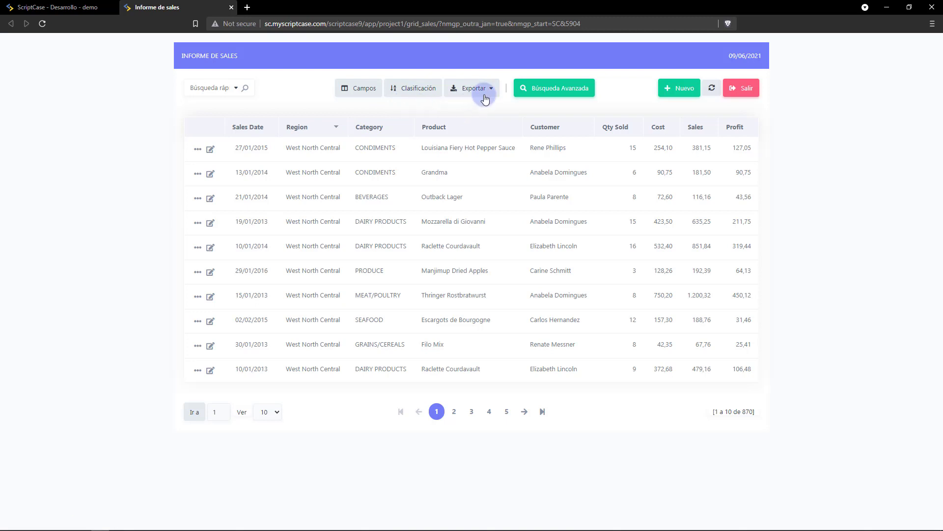
{"action": "left_click", "coordinate": [490, 91]}
{"action": "left_click", "coordinate": [475, 109]}
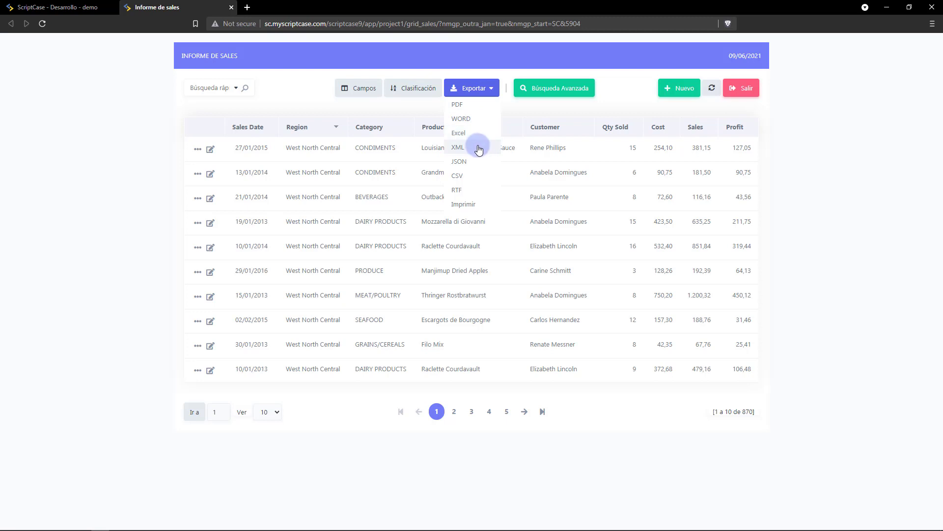
{"action": "left_click", "coordinate": [550, 88]}
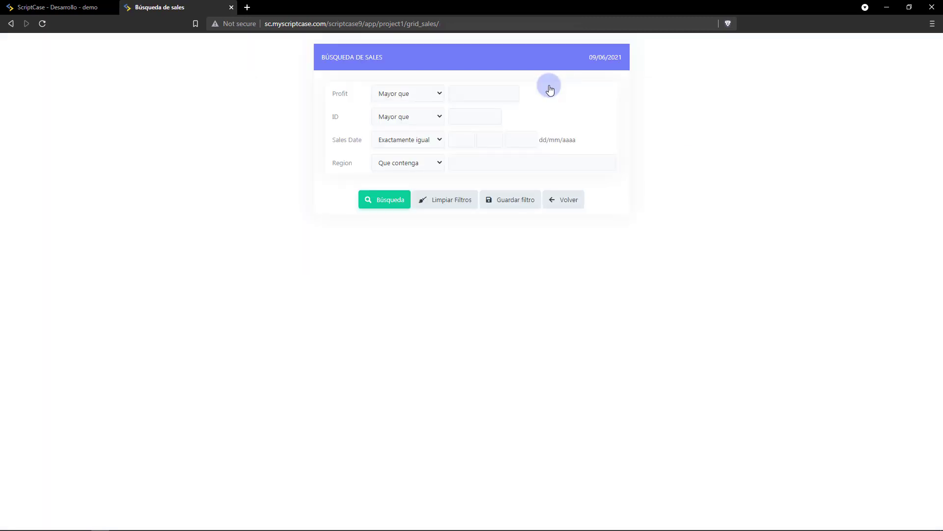
Search for records whose Region contains 'South'.
{"action": "left_click", "coordinate": [469, 160]}
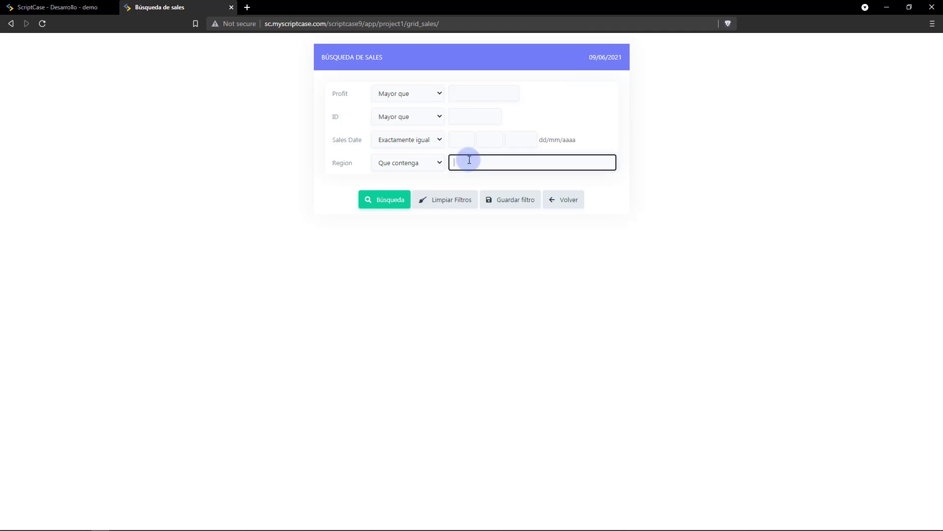
{"action": "type", "text": "South"}
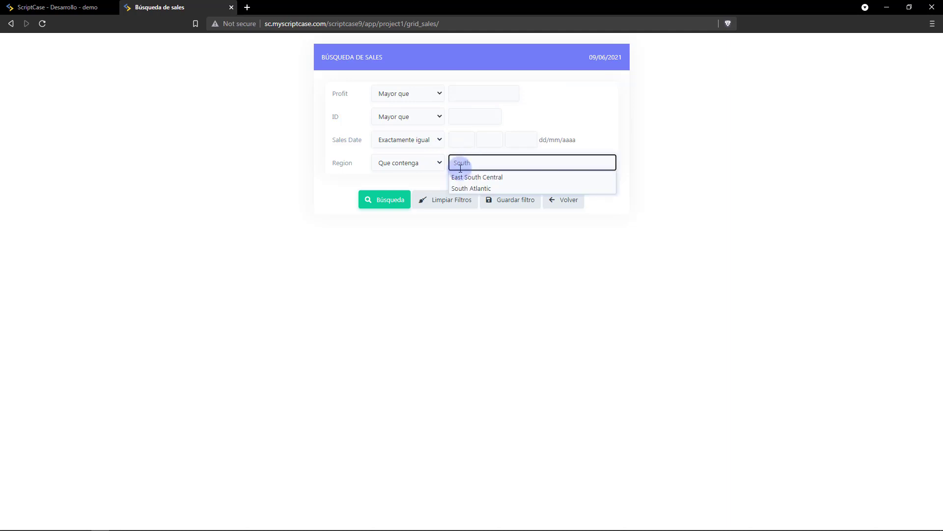
{"action": "left_click", "coordinate": [396, 201]}
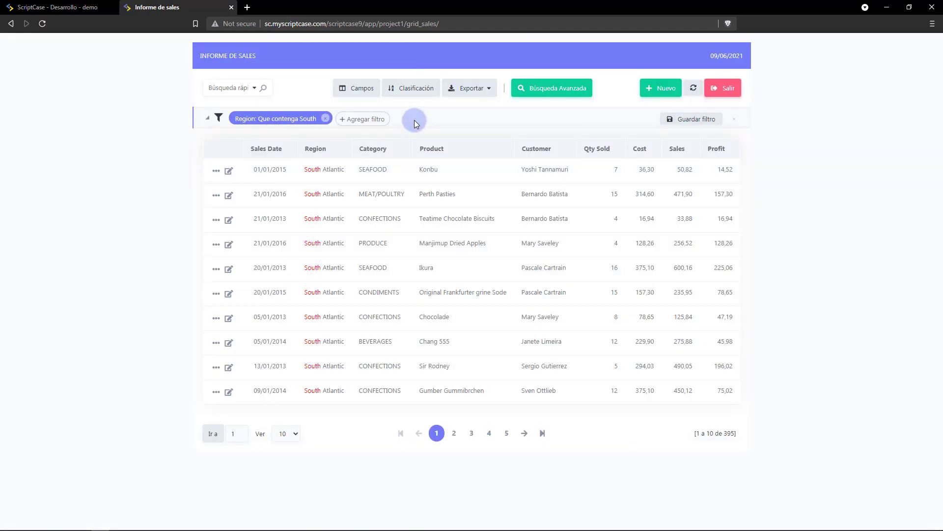
Add a Profit filter, look at its conditions, then remove it again.
{"action": "left_click", "coordinate": [353, 120]}
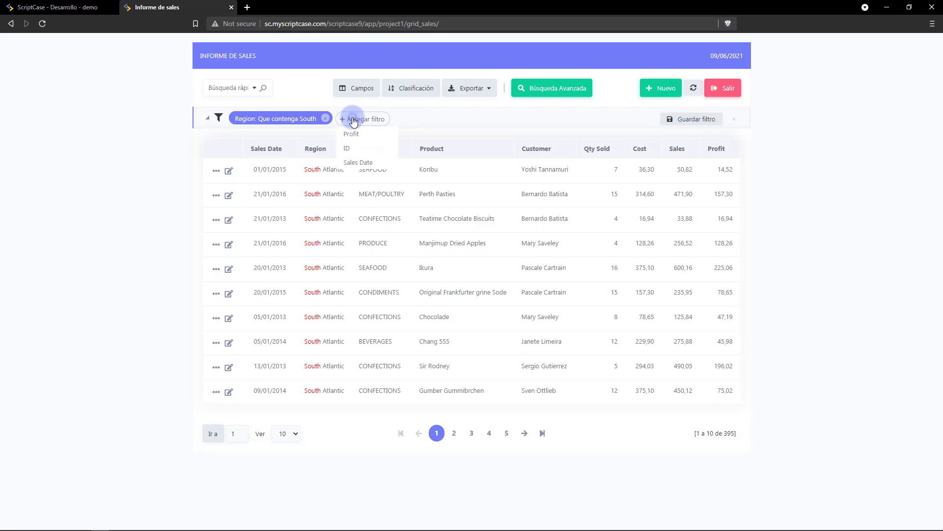
{"action": "left_click", "coordinate": [353, 136]}
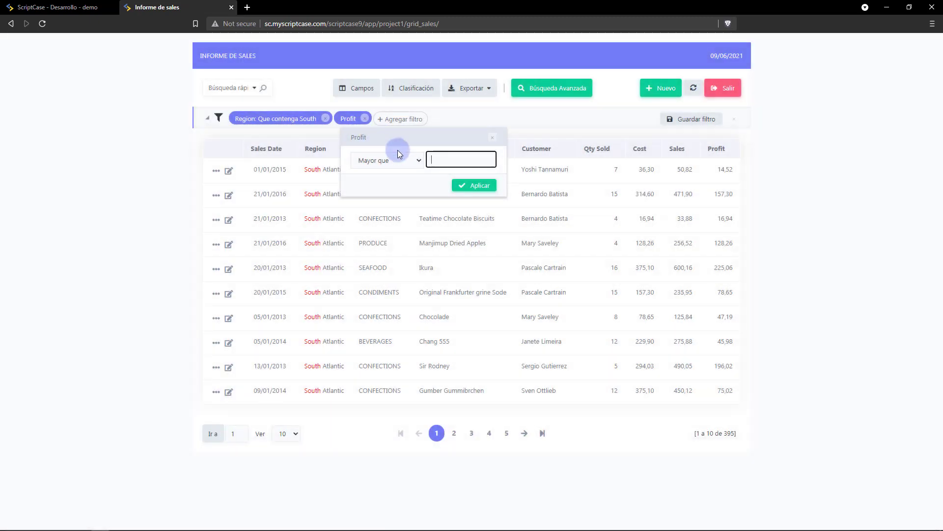
{"action": "left_click", "coordinate": [394, 161]}
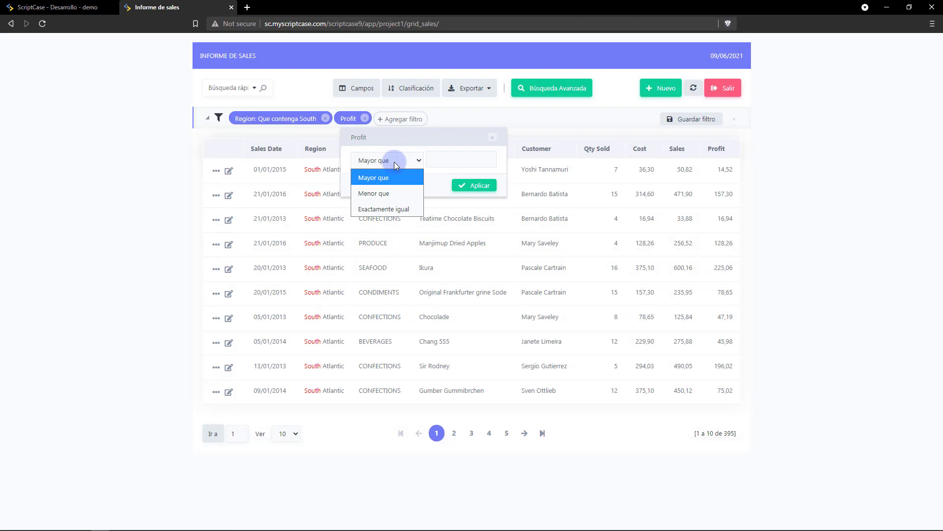
{"action": "left_click", "coordinate": [440, 182]}
{"action": "left_click", "coordinate": [493, 141]}
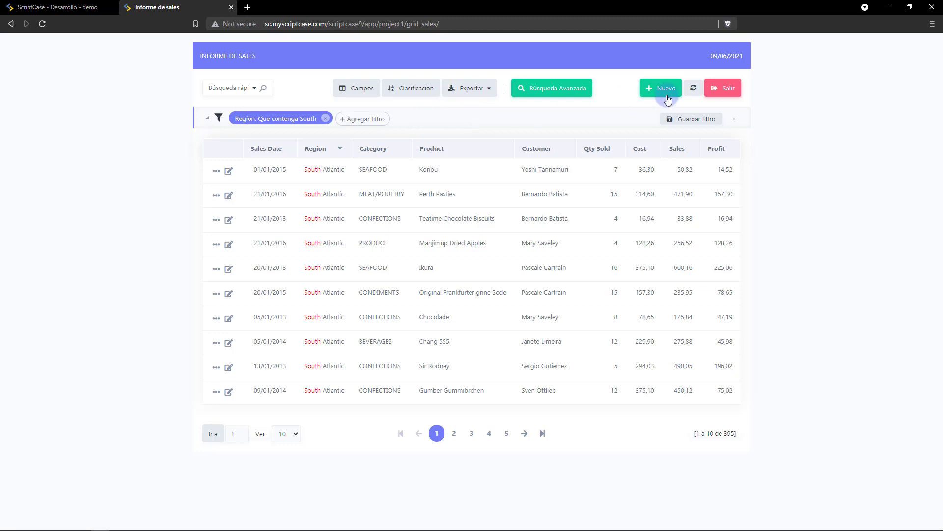
Save the current Region South filter under the name 'sotuh'.
{"action": "left_click", "coordinate": [694, 120]}
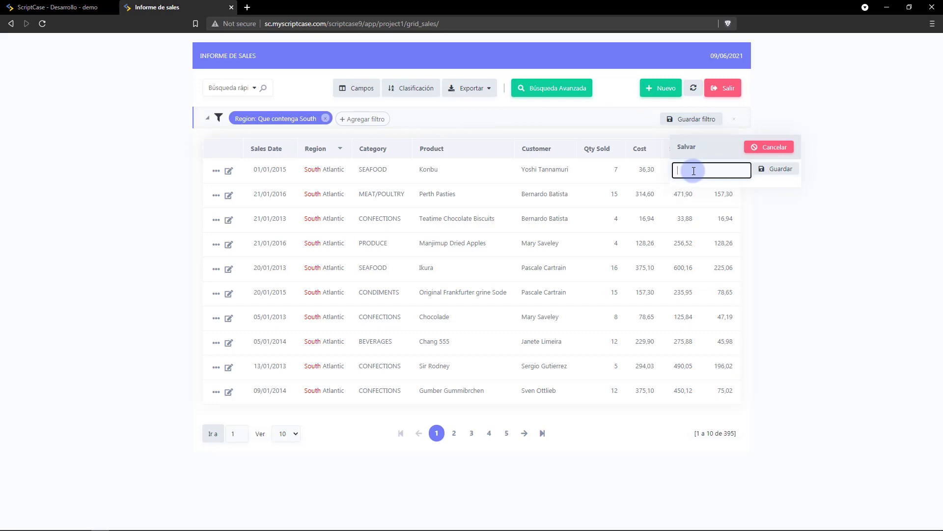
{"action": "type", "text": "sotuh"}
{"action": "left_click", "coordinate": [786, 168]}
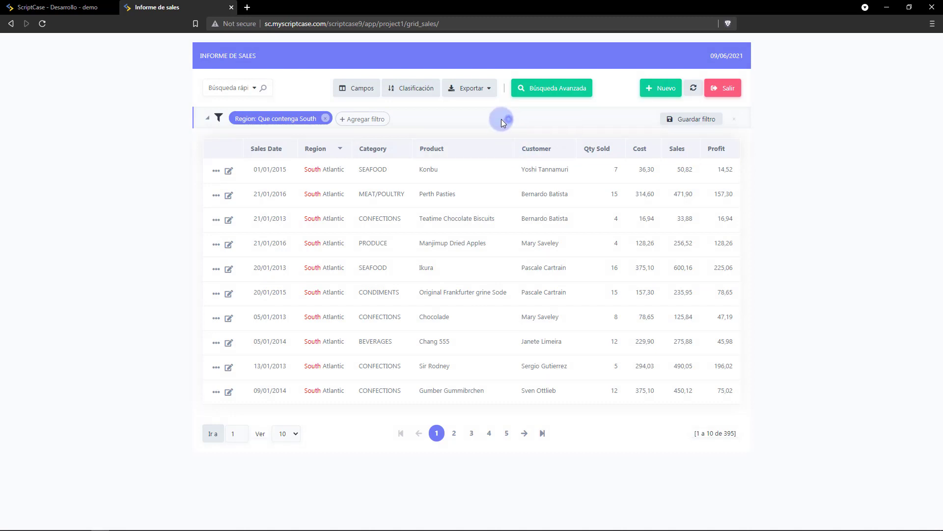
Rerun the advanced search with saved filter 'sotuh', then clear the Region filter.
{"action": "left_click", "coordinate": [538, 90]}
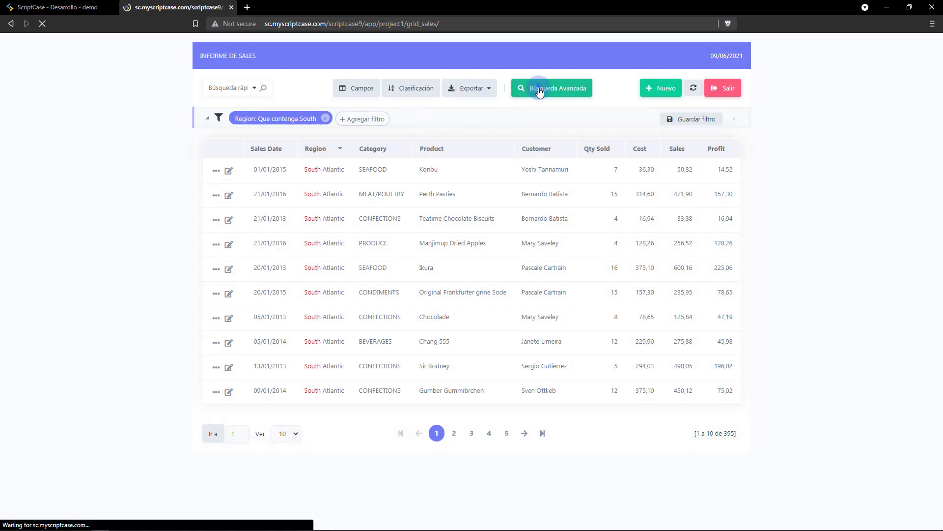
{"action": "left_click", "coordinate": [480, 198]}
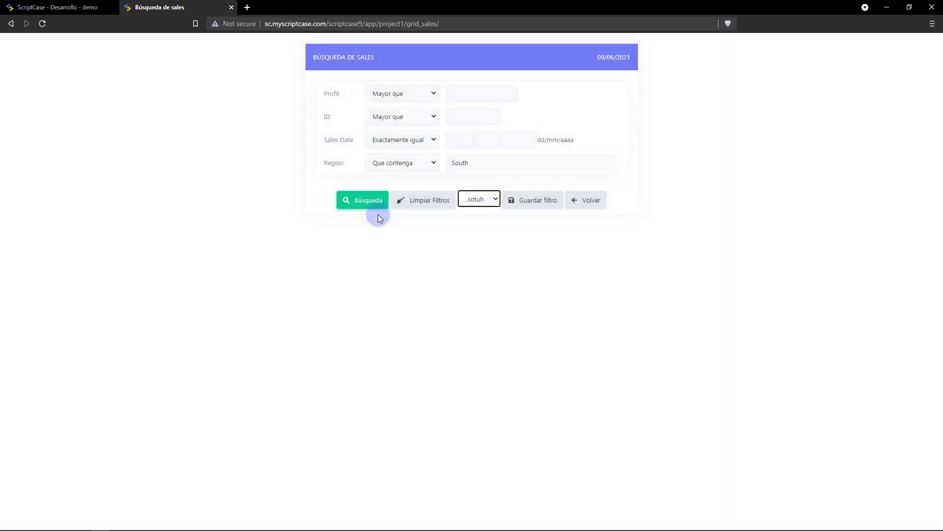
{"action": "left_click", "coordinate": [370, 205]}
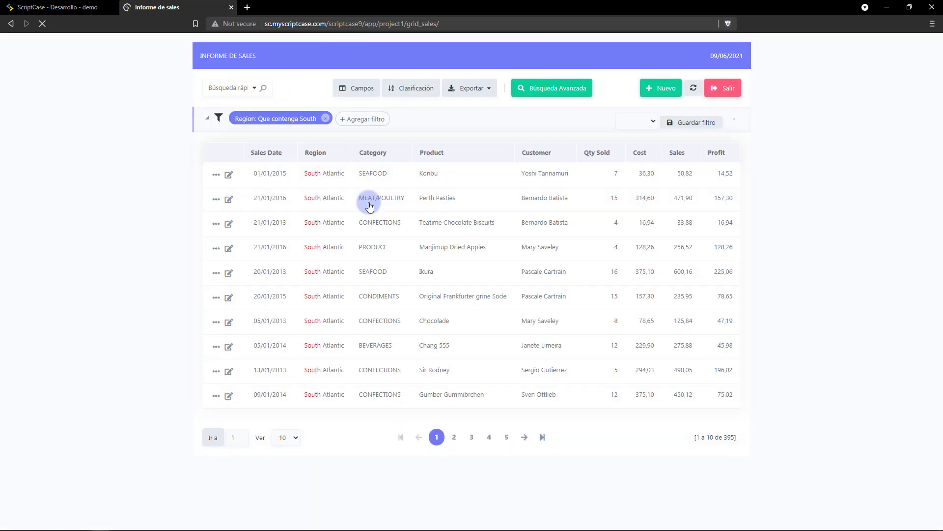
{"action": "left_click", "coordinate": [325, 120]}
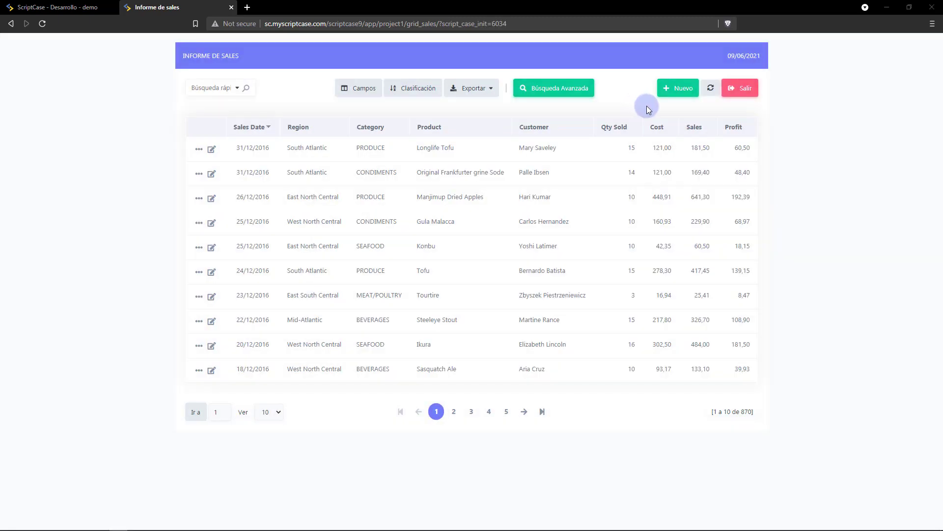
Add a sales record dated 09/06/2021 with Region 'soth', save it, and return to the report.
{"action": "left_click", "coordinate": [688, 90]}
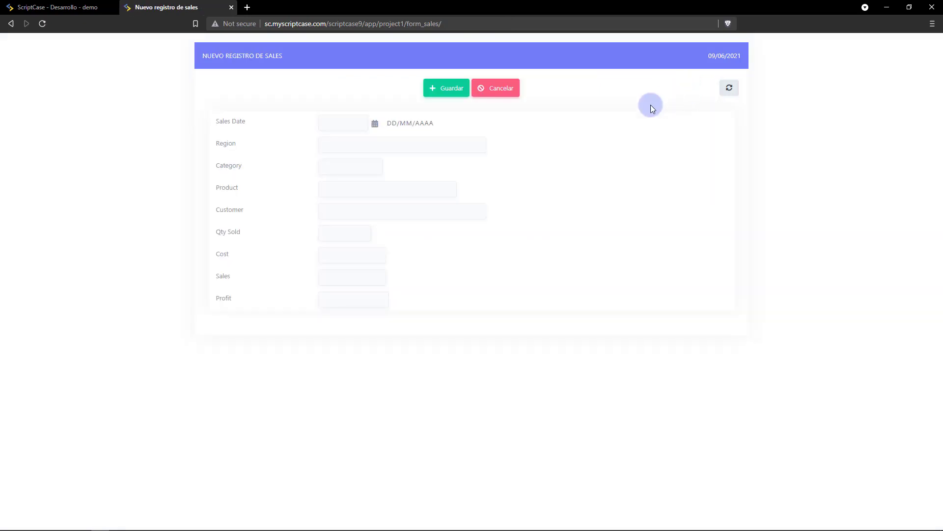
{"action": "left_click", "coordinate": [375, 124]}
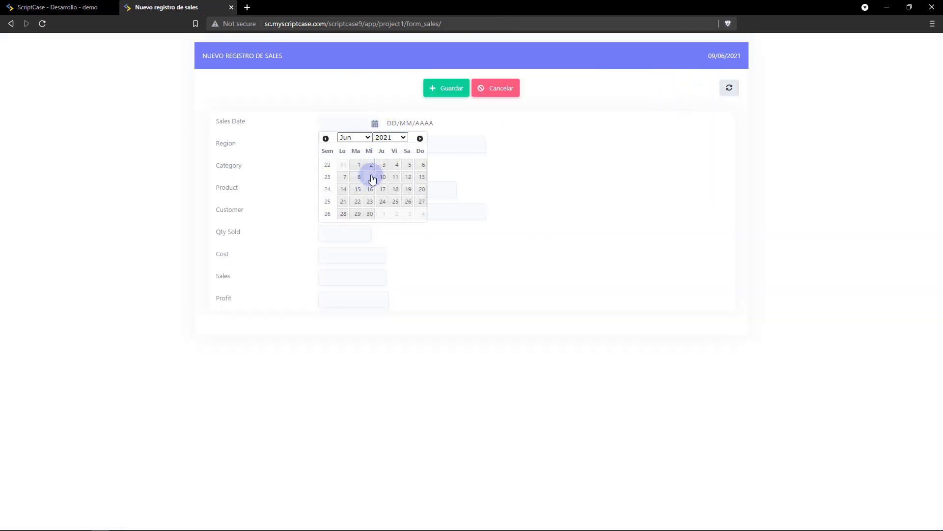
{"action": "left_click", "coordinate": [372, 178]}
{"action": "left_click", "coordinate": [368, 141]}
{"action": "type", "text": "s"}
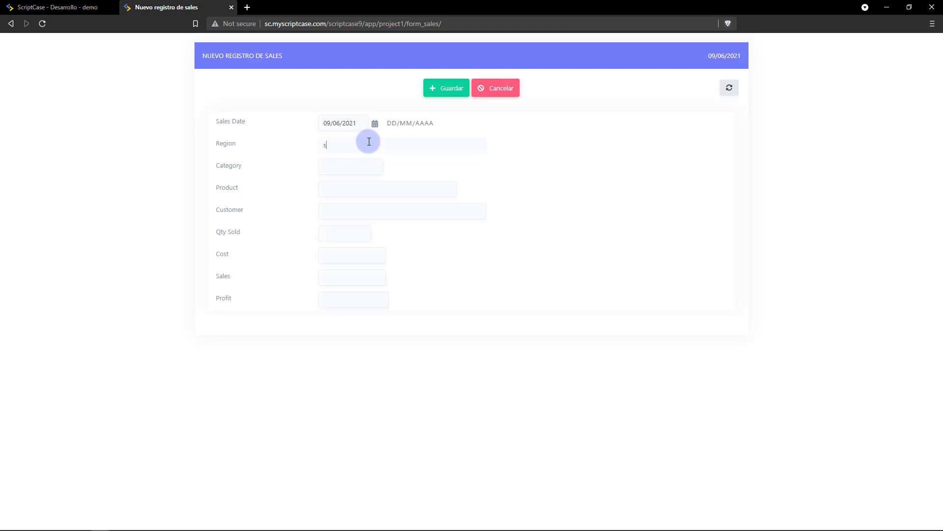
{"action": "type", "text": "oth"}
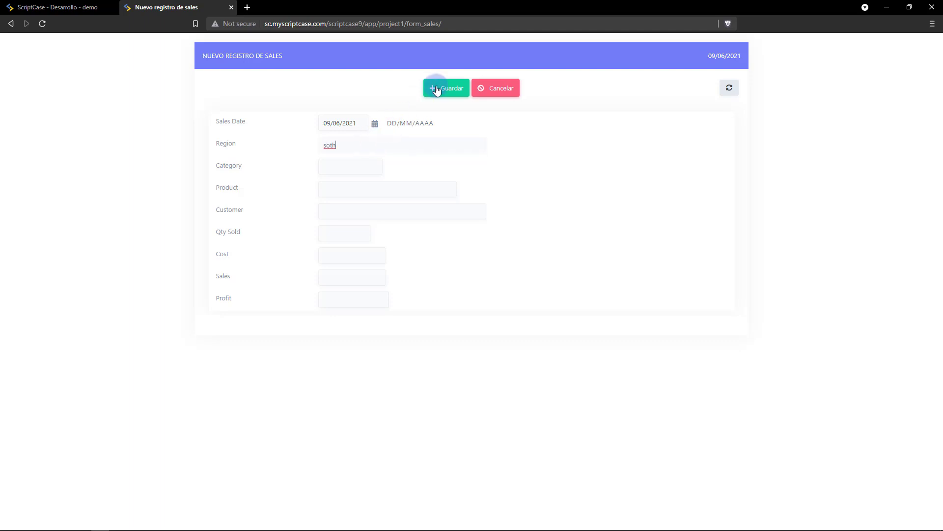
{"action": "left_click", "coordinate": [442, 89]}
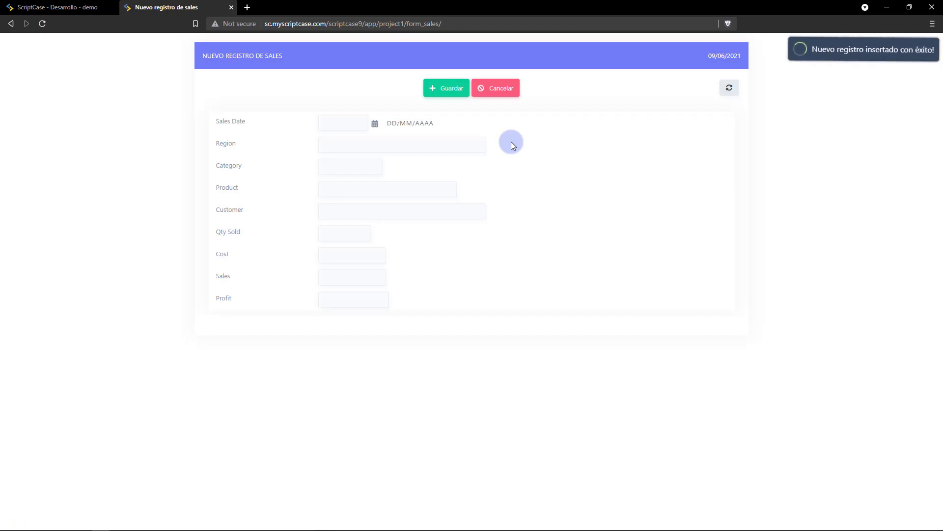
{"action": "left_click", "coordinate": [504, 88]}
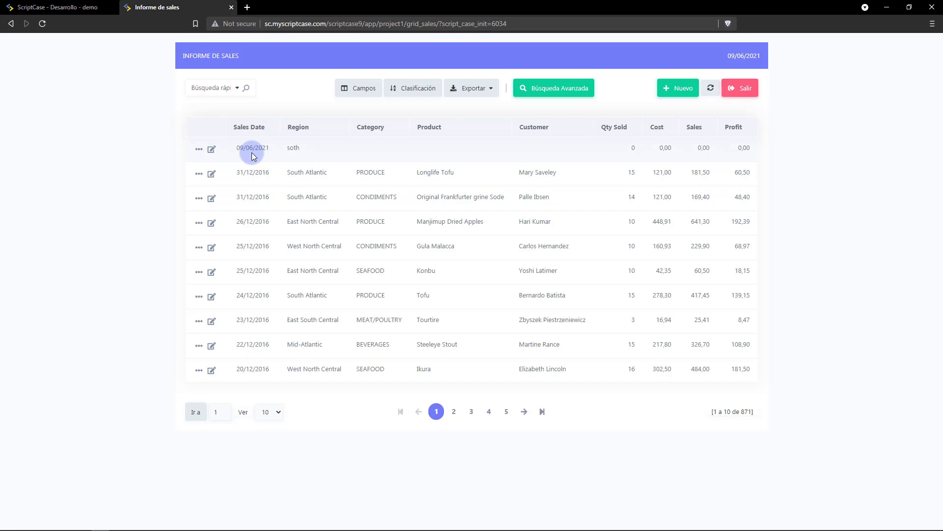
Correct the new record's Region from 'soth' to 'south', save, then delete the record.
{"action": "left_click", "coordinate": [211, 150]}
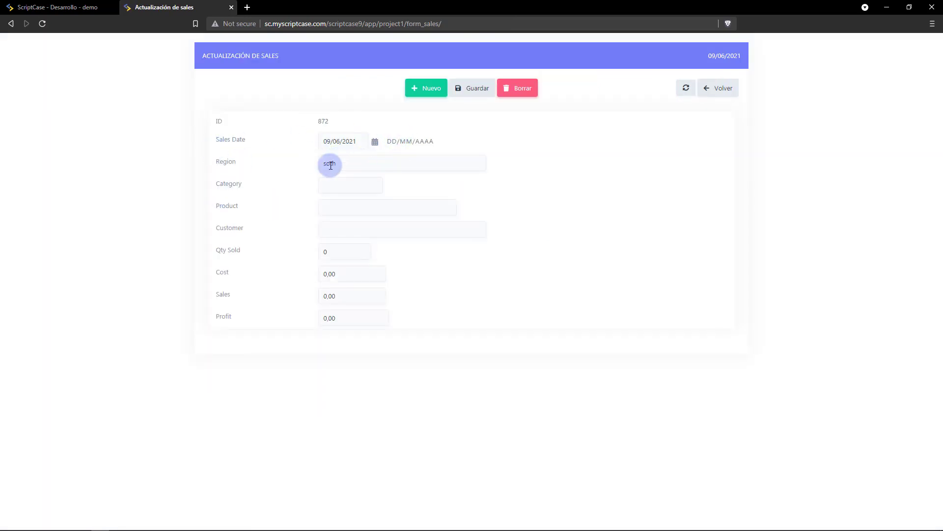
{"action": "double_click", "coordinate": [328, 165]}
{"action": "key", "text": "Left"}
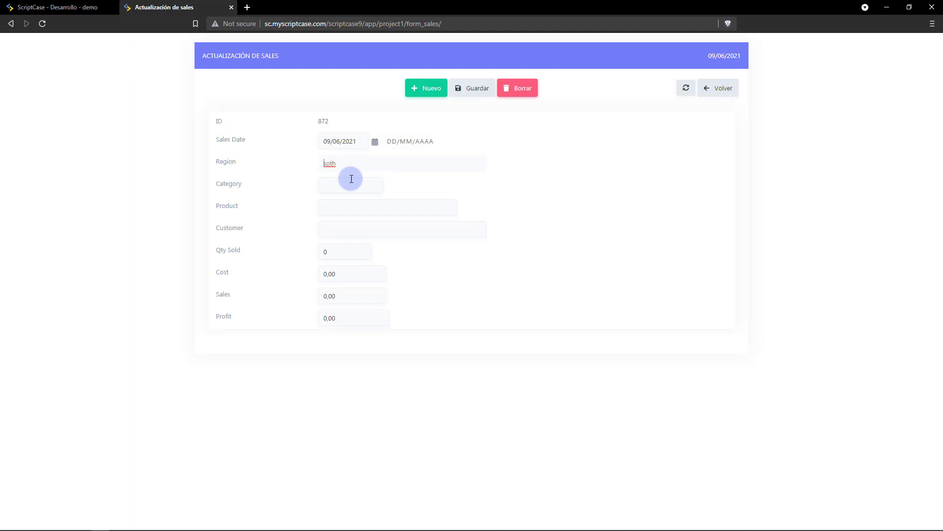
{"action": "type", "text": "u"}
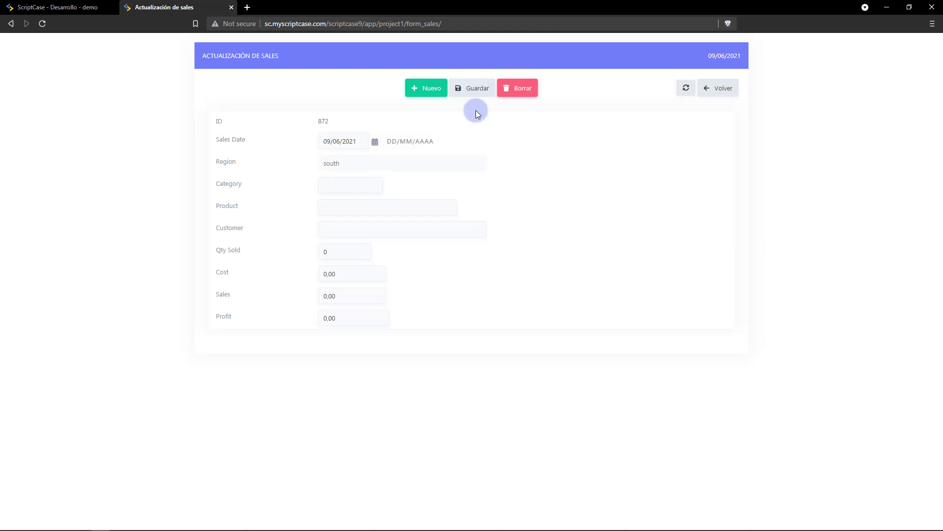
{"action": "left_click", "coordinate": [479, 89]}
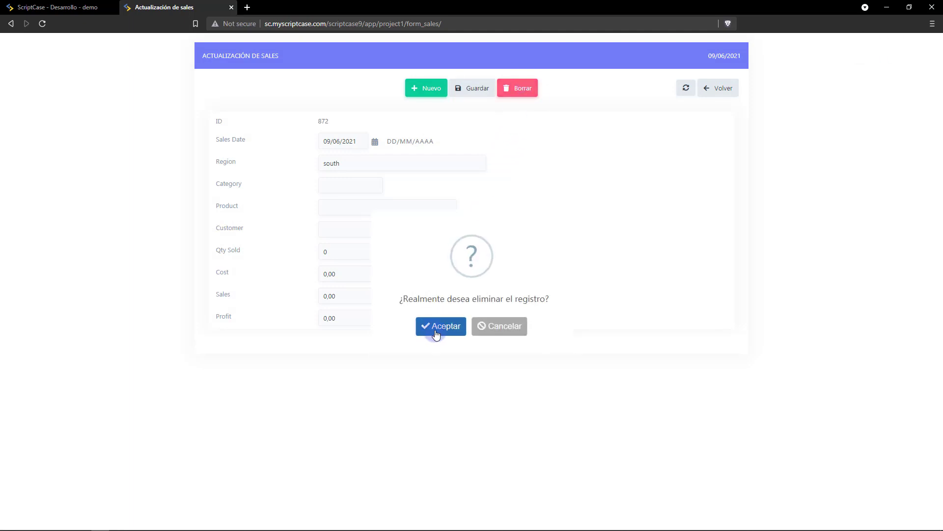
{"action": "left_click", "coordinate": [444, 326]}
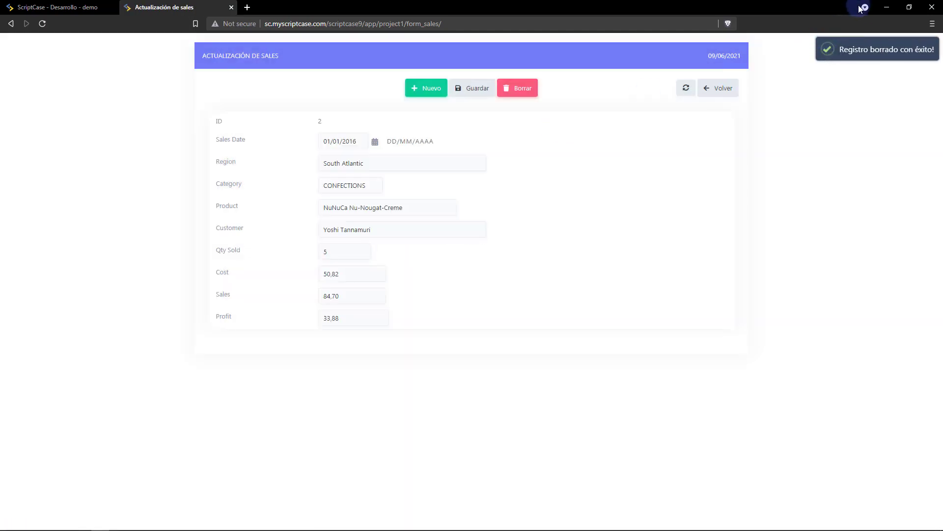
{"action": "left_click", "coordinate": [723, 86]}
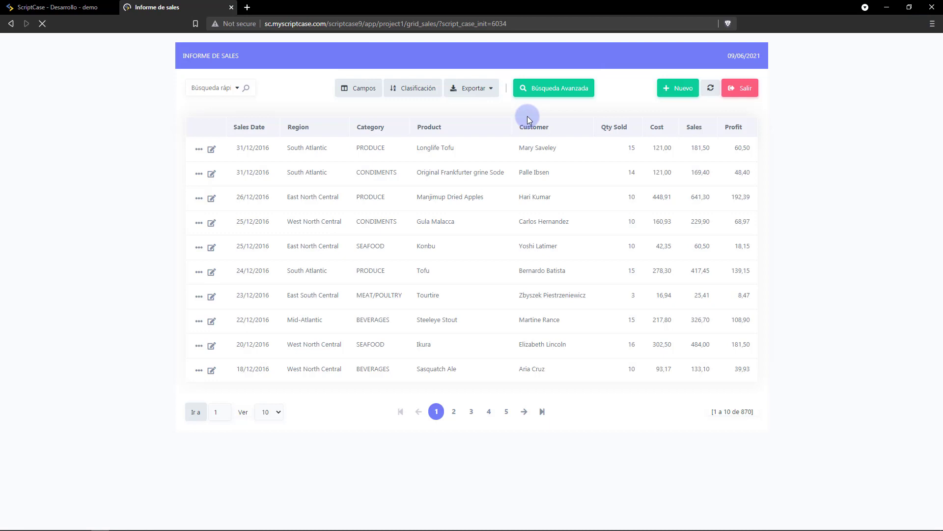
Open and leave the Longlife Tofu record, then view the Konbu sale ID 856 details.
{"action": "left_click", "coordinate": [212, 149]}
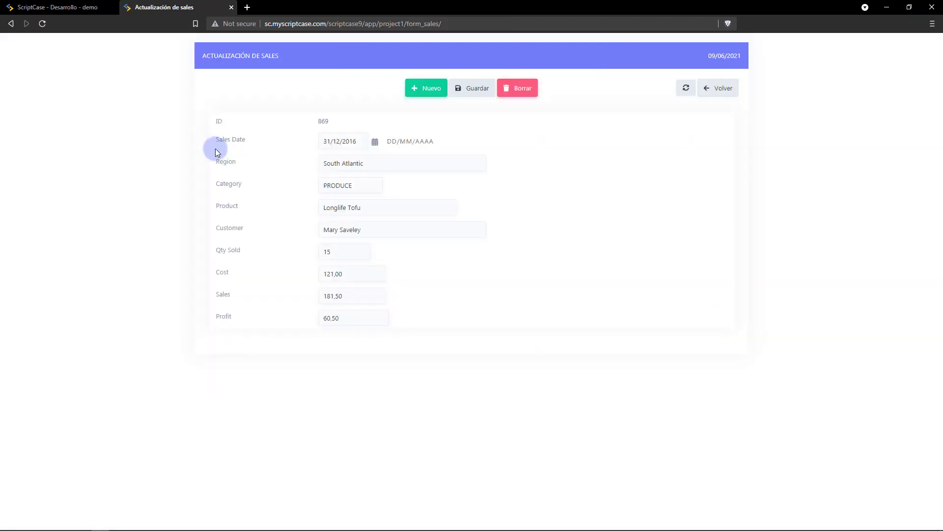
{"action": "left_click", "coordinate": [719, 87]}
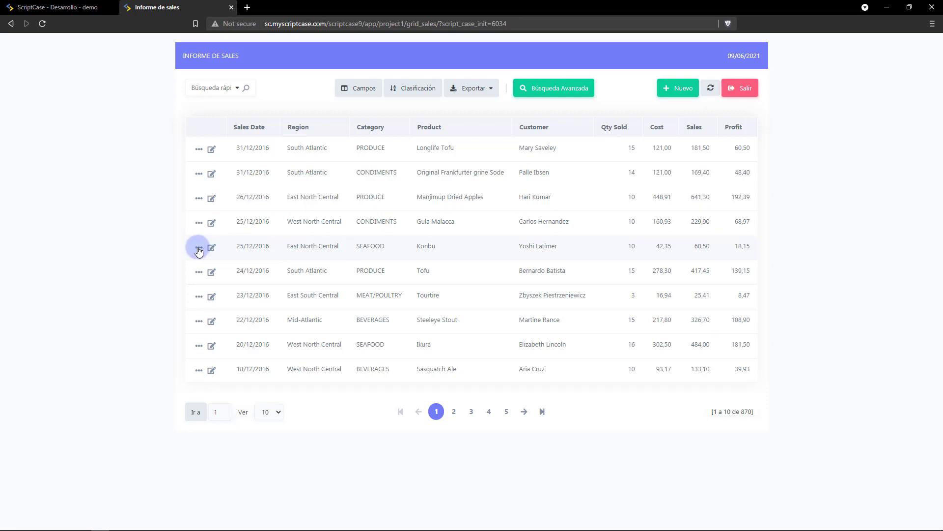
{"action": "left_click", "coordinate": [199, 250]}
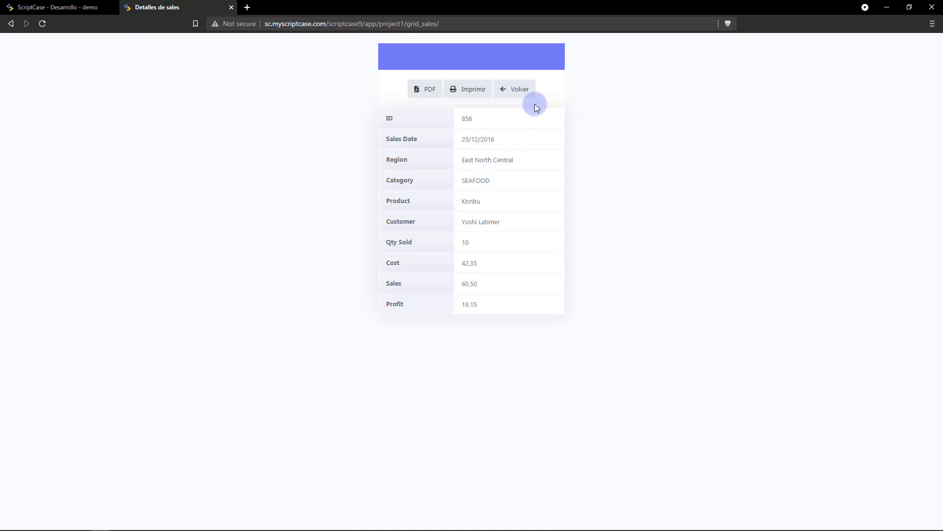
{"action": "left_click", "coordinate": [524, 96]}
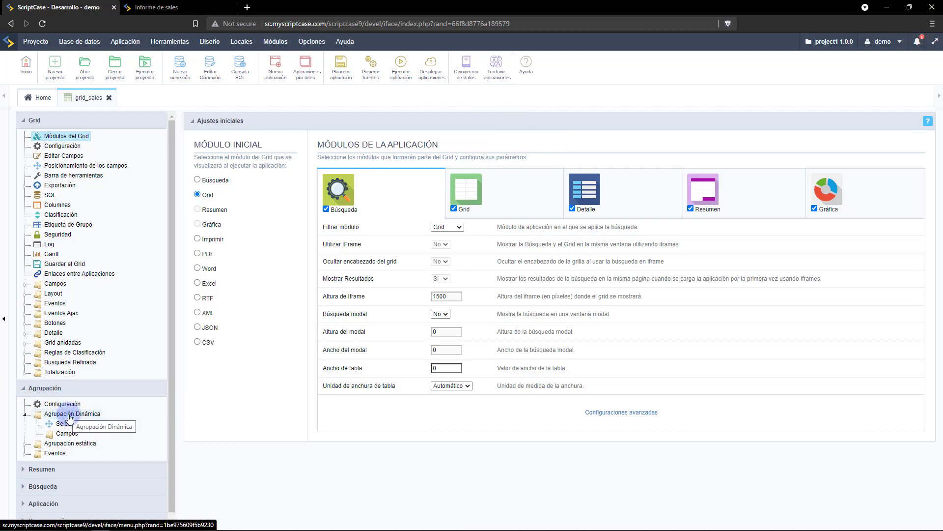
Create a new static grouping by Region, then by Sales_Date year.
{"action": "left_click", "coordinate": [62, 443]}
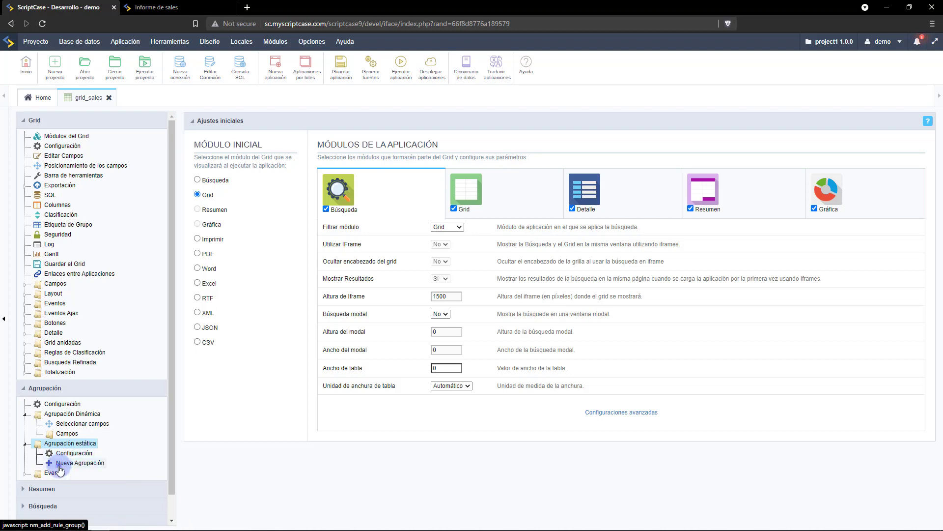
{"action": "left_click", "coordinate": [59, 465]}
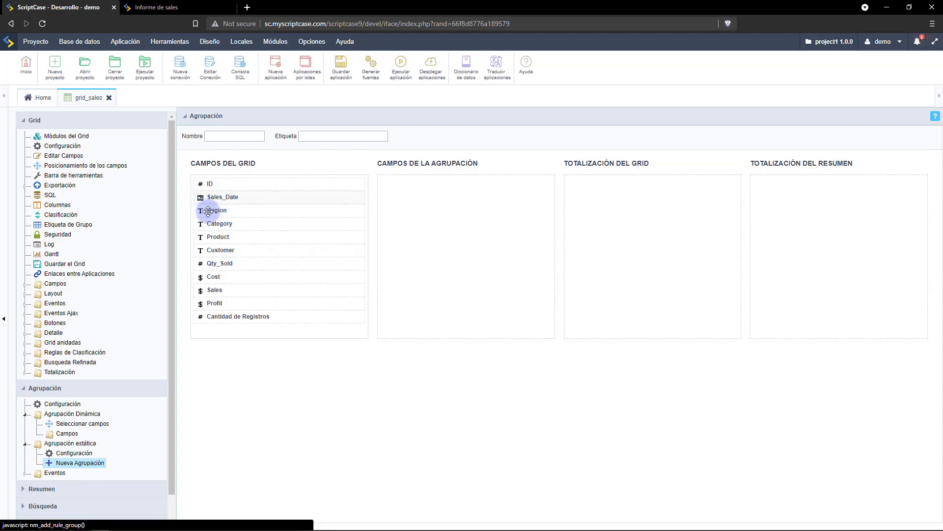
{"action": "left_click_drag", "start_coordinate": [208, 210], "coordinate": [418, 187]}
{"action": "left_click_drag", "start_coordinate": [232, 198], "coordinate": [441, 201]}
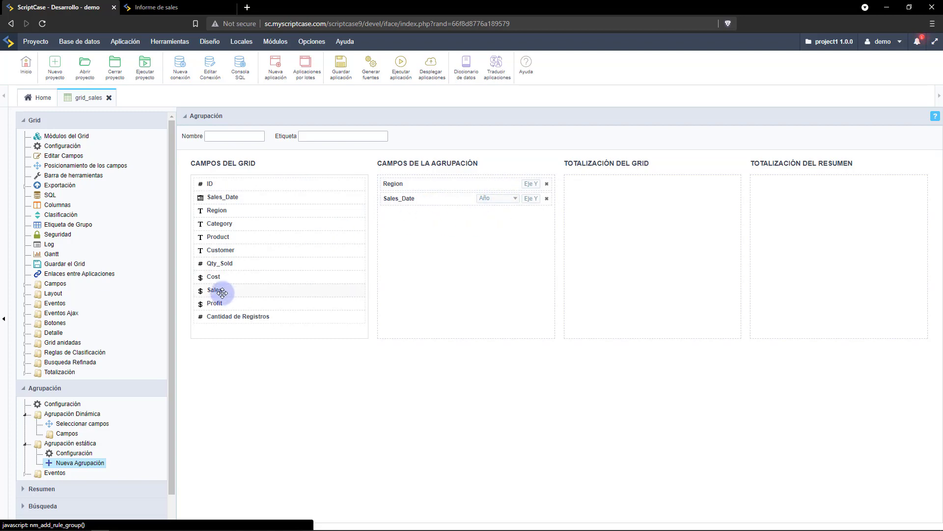
Sum Sales in both the grid totals and the summary totals, then run the app.
{"action": "left_click_drag", "start_coordinate": [225, 291], "coordinate": [611, 196]}
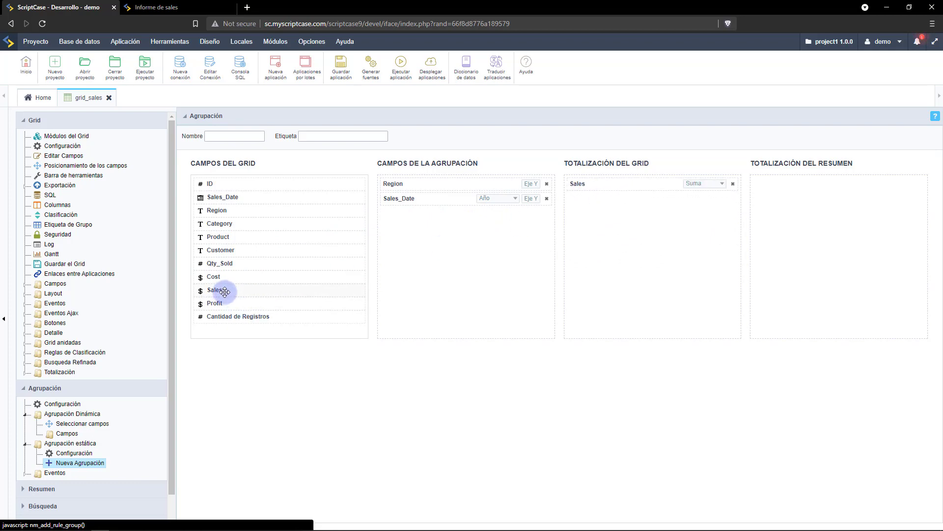
{"action": "left_click_drag", "start_coordinate": [444, 301], "coordinate": [862, 189]}
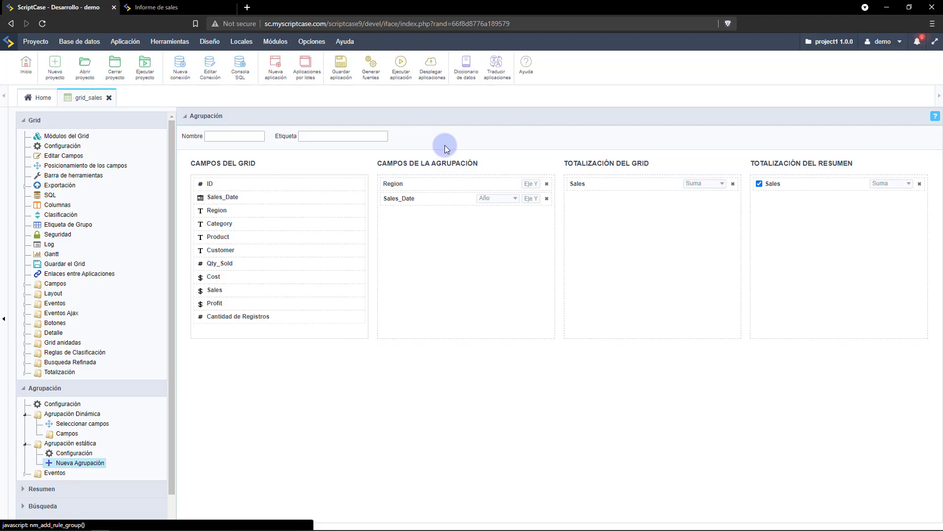
{"action": "left_click", "coordinate": [401, 63]}
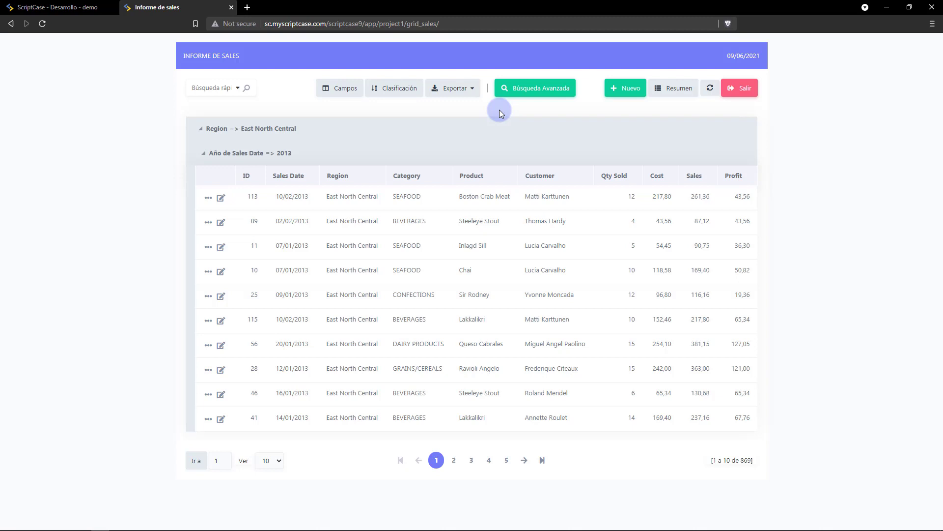
Show the Resumen summary of Sales totals per year 2013–2016 across regions.
{"action": "left_click", "coordinate": [672, 89]}
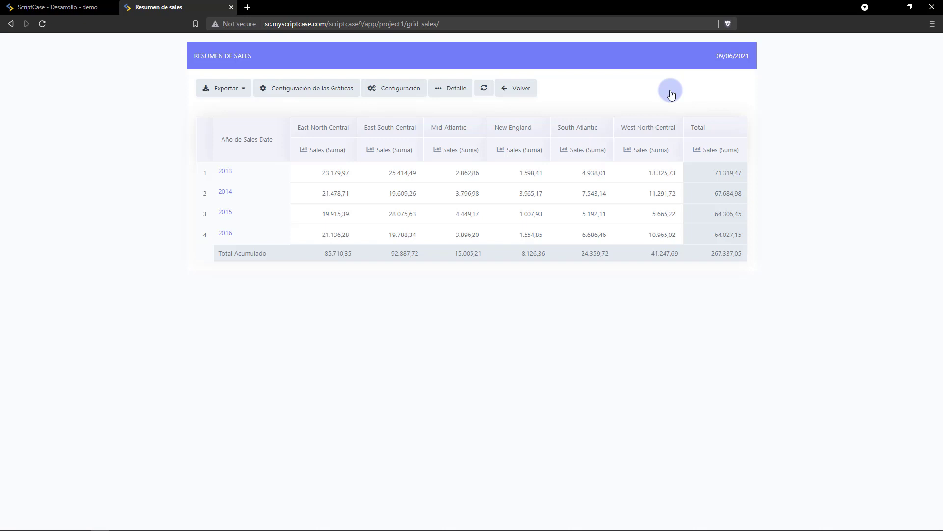
Switch the yearly Total sales chart to a Torta (pie) chart, then close its tab.
{"action": "left_click", "coordinate": [695, 151]}
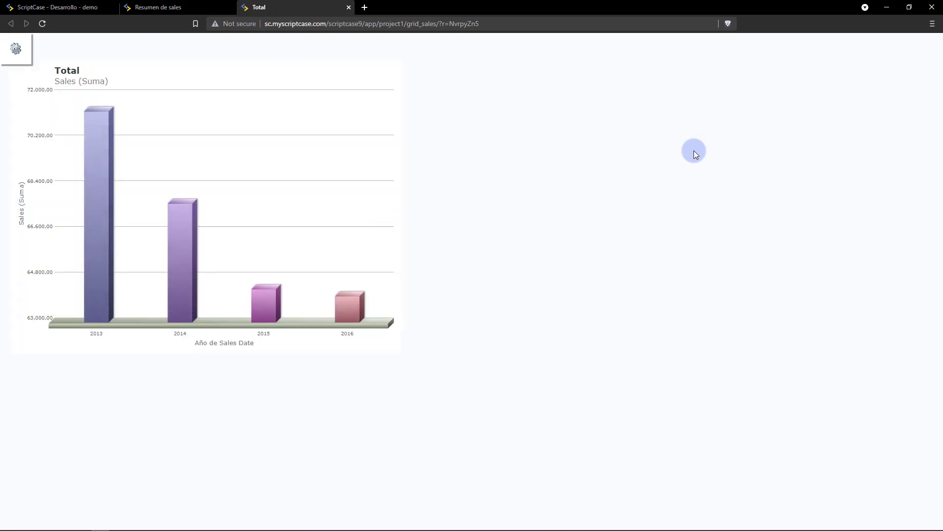
{"action": "left_click", "coordinate": [16, 48]}
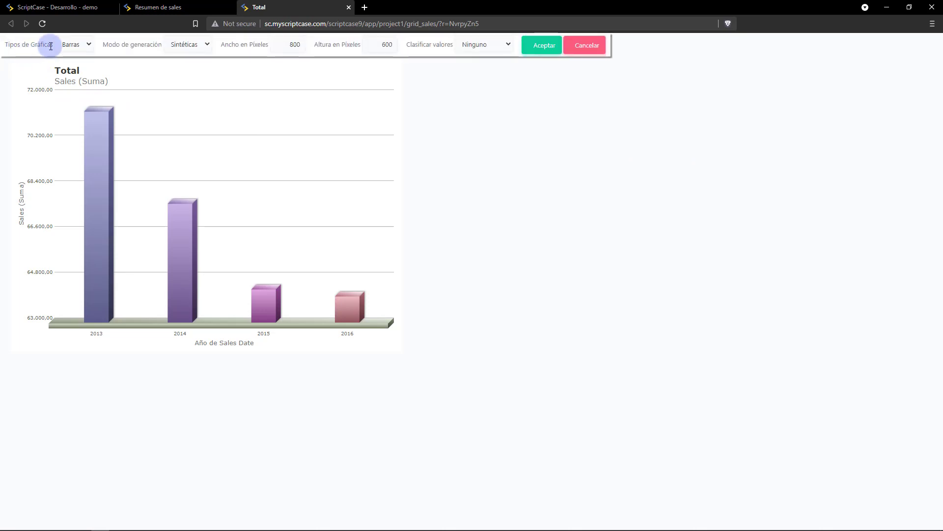
{"action": "left_click", "coordinate": [73, 44]}
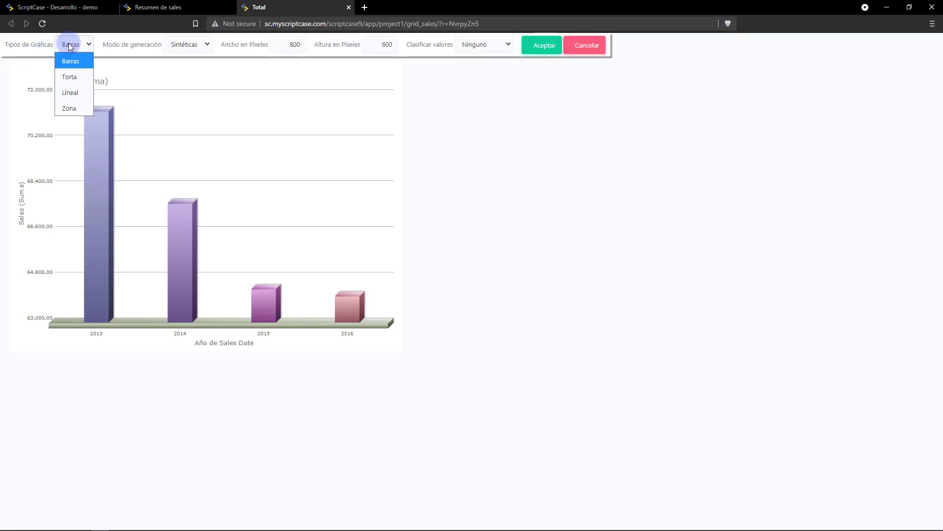
{"action": "left_click", "coordinate": [73, 78]}
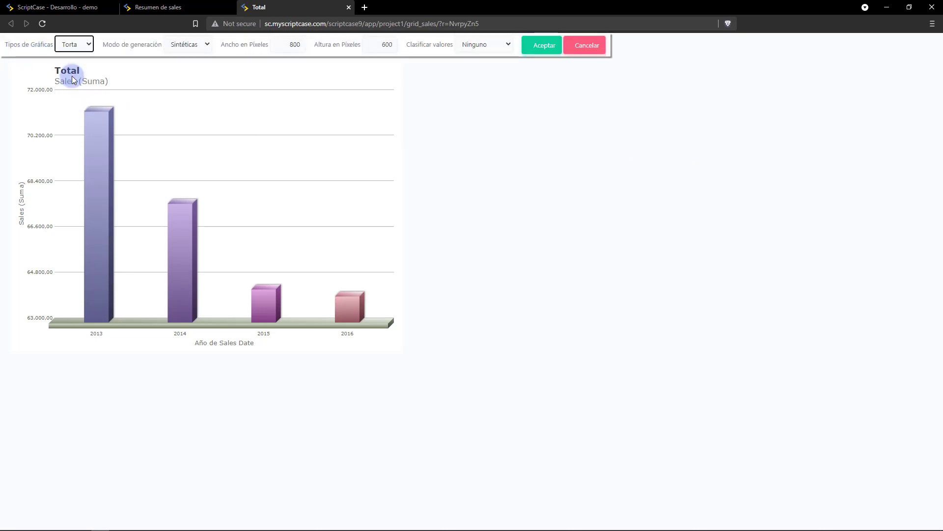
{"action": "left_click", "coordinate": [534, 45]}
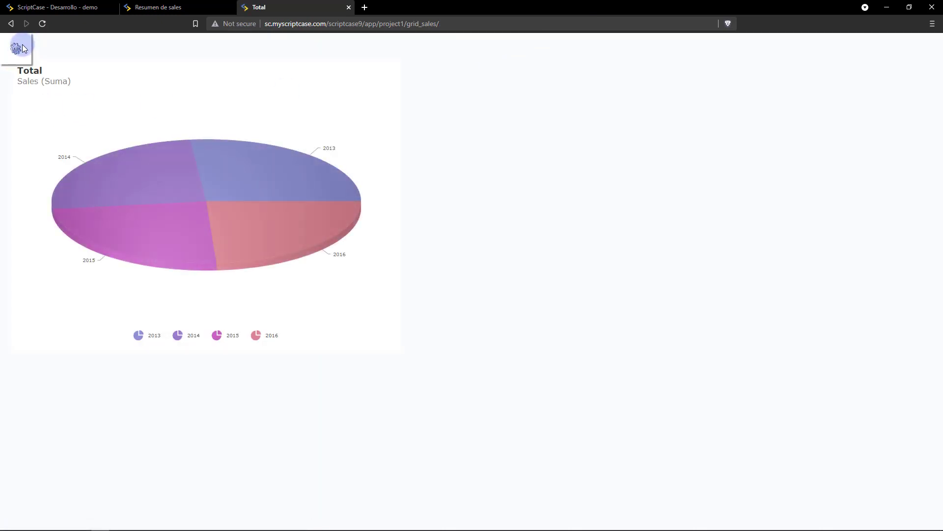
{"action": "middle_click", "coordinate": [296, 6]}
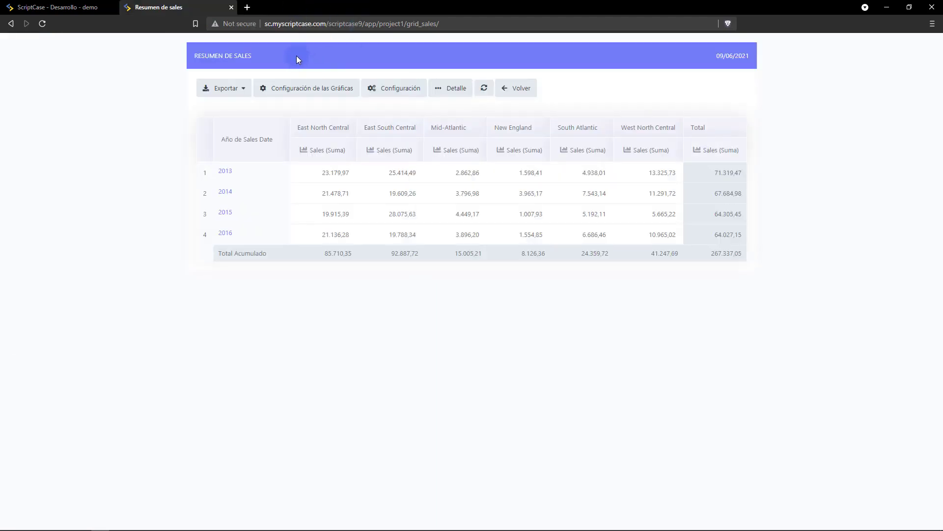
In the dynamic grouping fields, move Category to second place and add Product.
{"action": "left_click", "coordinate": [71, 9]}
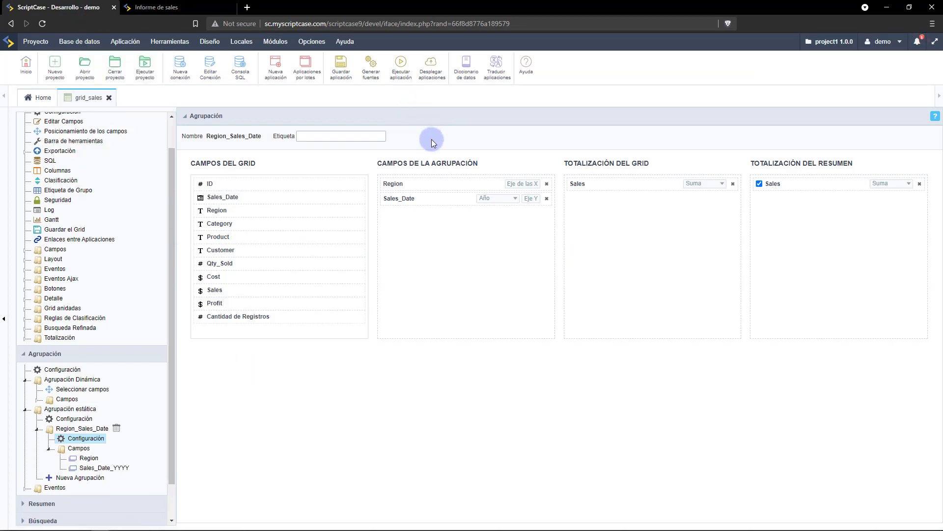
{"action": "left_click", "coordinate": [67, 394]}
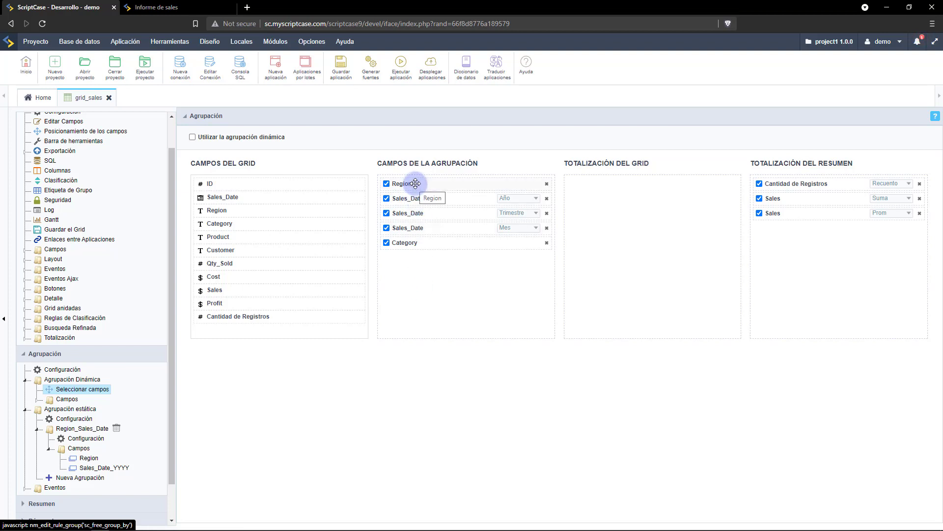
{"action": "left_click_drag", "start_coordinate": [411, 243], "coordinate": [408, 198]}
{"action": "left_click_drag", "start_coordinate": [238, 236], "coordinate": [410, 213]}
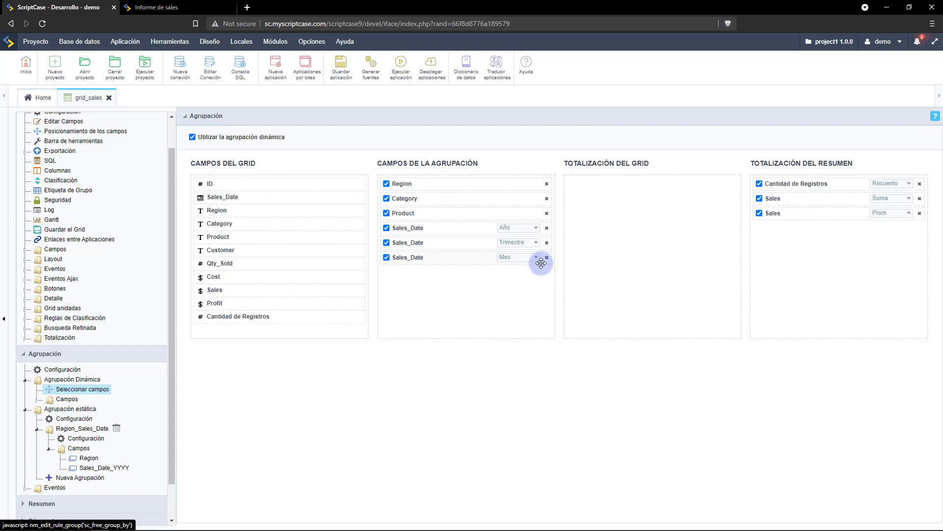
Untick default grouping for Region, Category, Product and the year/quarter/month dates, plus all three summary totals.
{"action": "left_click", "coordinate": [386, 184]}
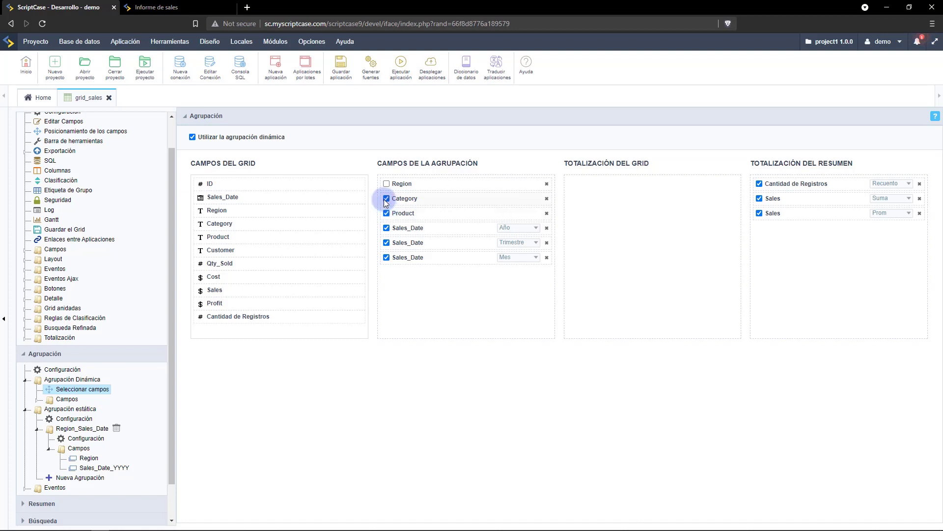
{"action": "left_click", "coordinate": [386, 198]}
{"action": "left_click", "coordinate": [387, 214]}
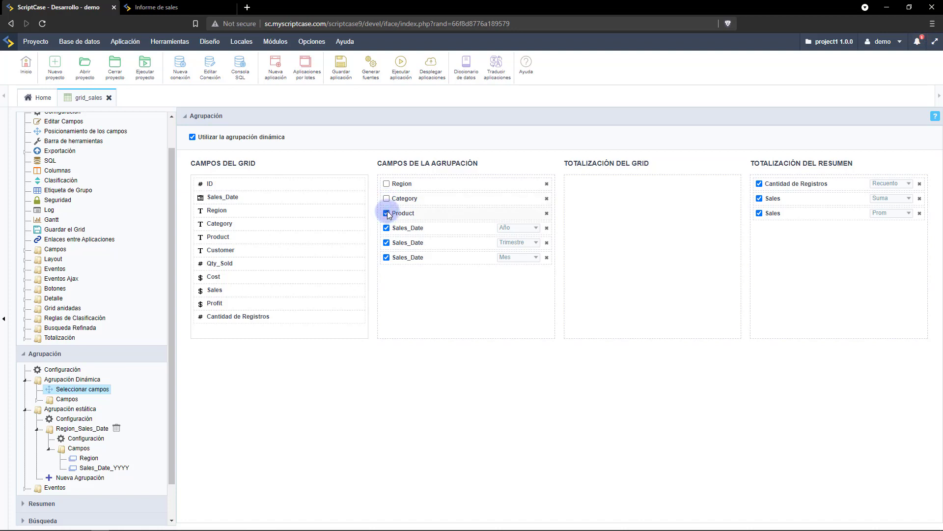
{"action": "left_click", "coordinate": [387, 228]}
{"action": "left_click", "coordinate": [386, 243]}
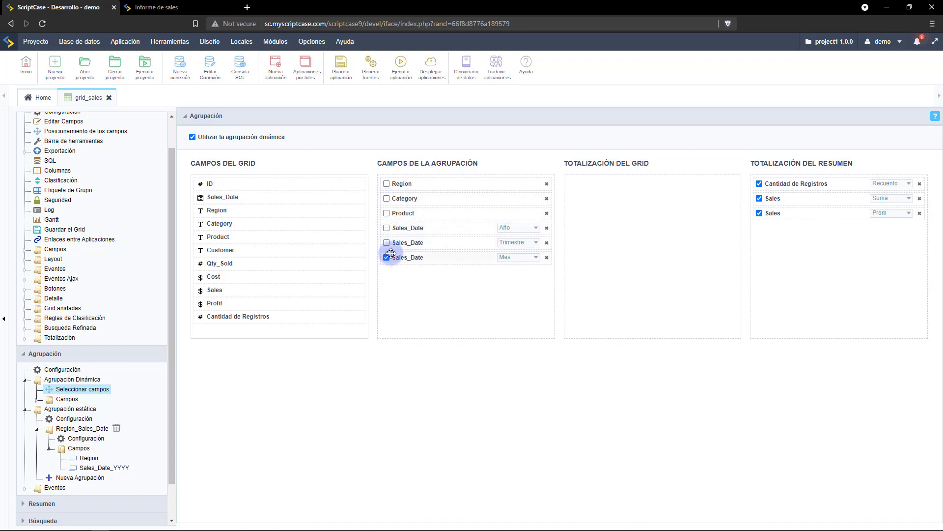
{"action": "left_click", "coordinate": [387, 257]}
{"action": "left_click", "coordinate": [759, 184]}
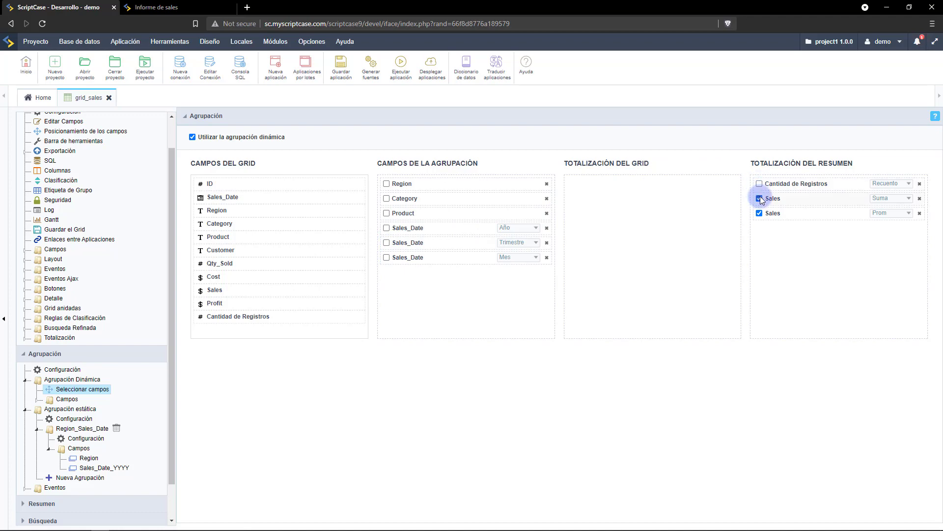
{"action": "left_click", "coordinate": [760, 199]}
{"action": "left_click", "coordinate": [760, 213]}
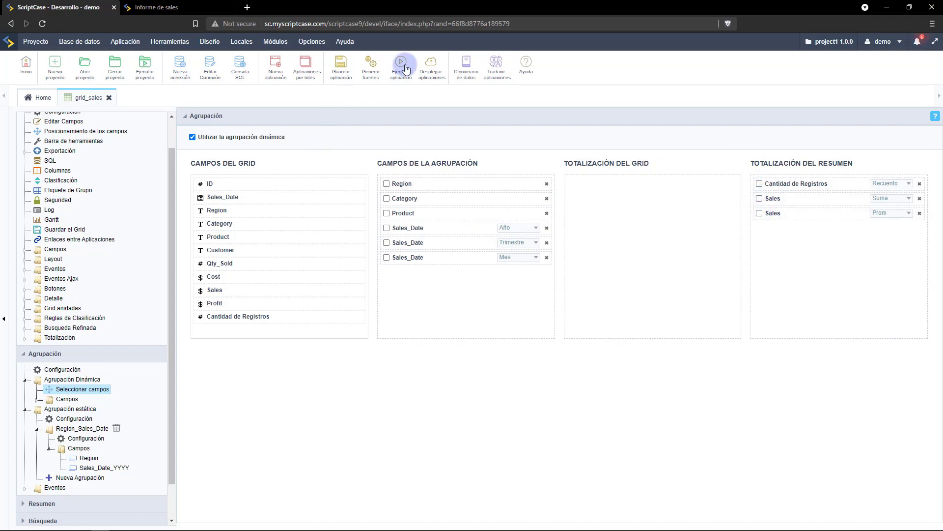
Run the app, group the sales report dynamically by Category, and open its summary.
{"action": "left_click", "coordinate": [401, 67]}
{"action": "left_click", "coordinate": [169, 41]}
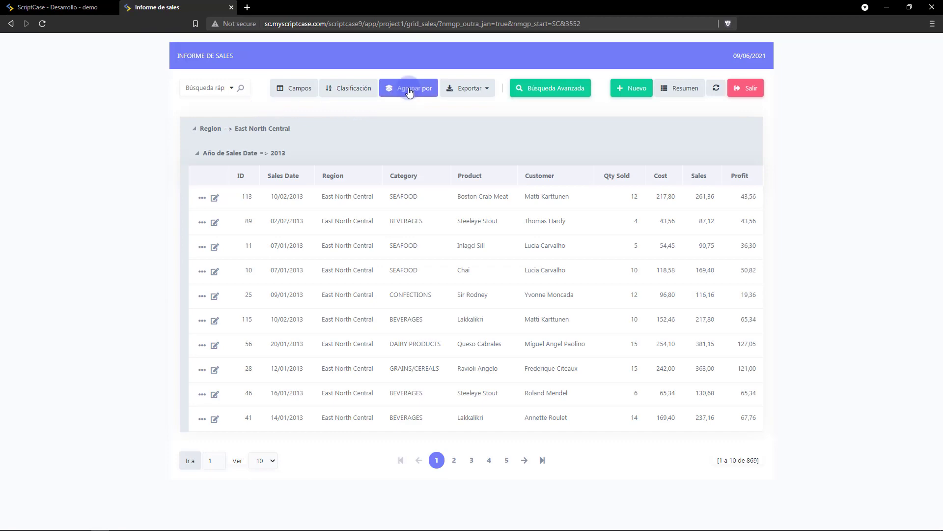
{"action": "left_click", "coordinate": [408, 91]}
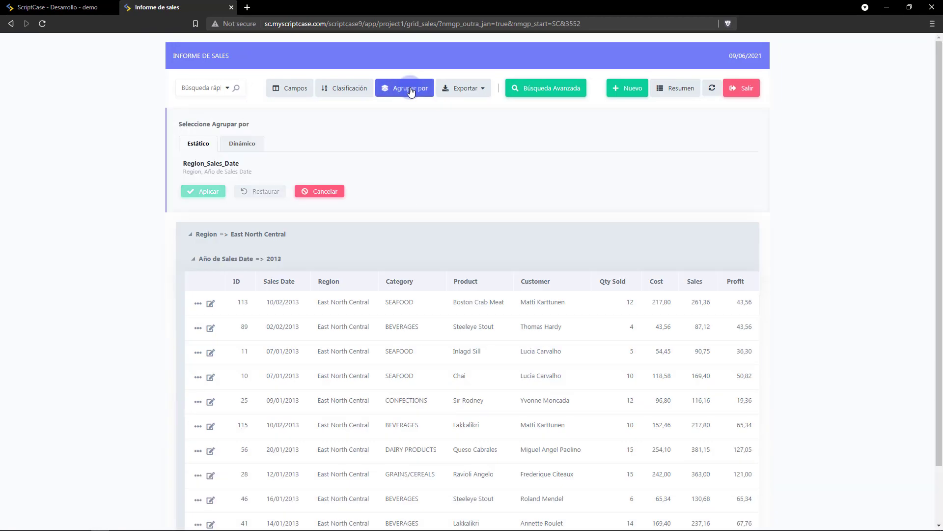
{"action": "left_click", "coordinate": [246, 147]}
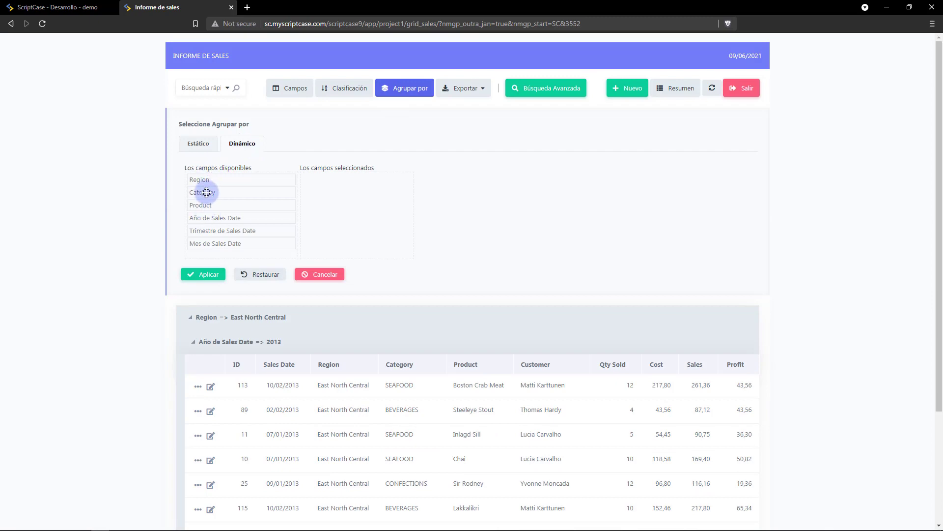
{"action": "left_click_drag", "start_coordinate": [204, 192], "coordinate": [322, 183]}
{"action": "left_click", "coordinate": [202, 274]}
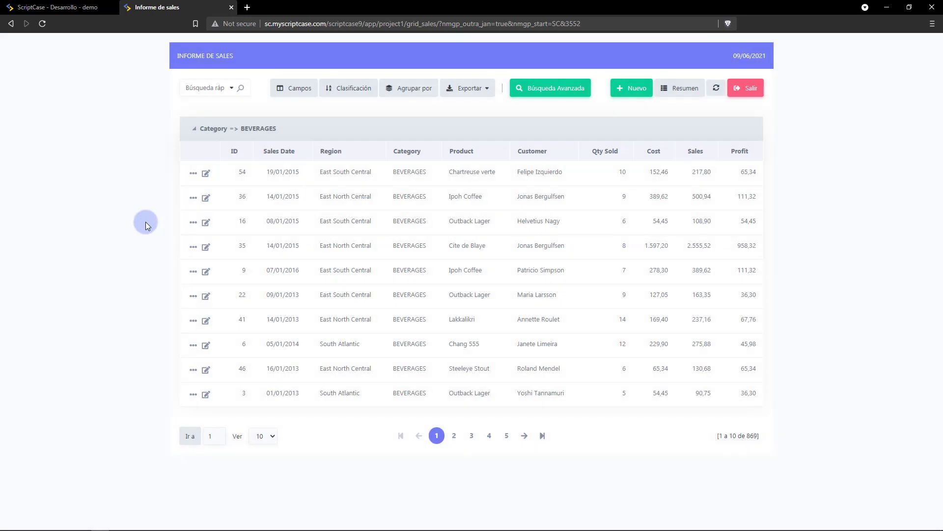
{"action": "left_click", "coordinate": [683, 98]}
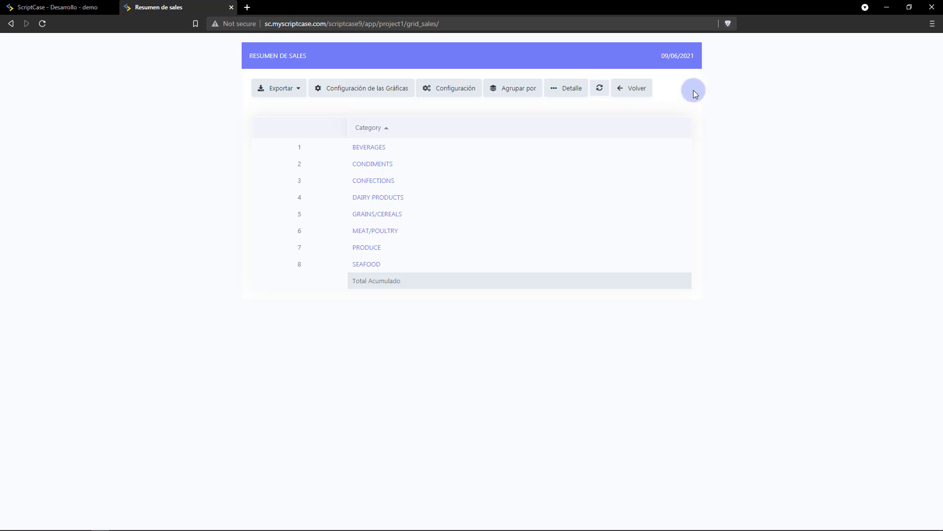
Pivot the summary by Category and Region with sales year on the X axis, totaling Sales (Suma) and Contar.
{"action": "left_click", "coordinate": [528, 94]}
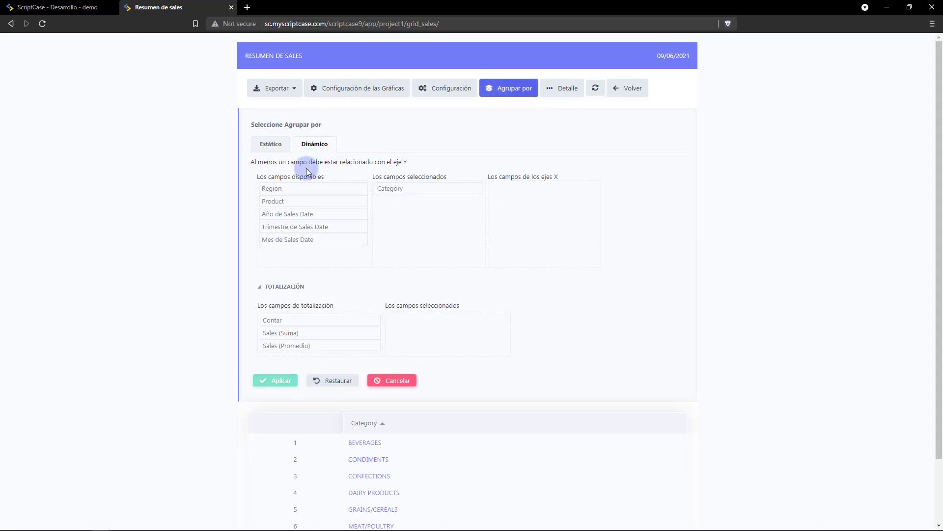
{"action": "left_click_drag", "start_coordinate": [269, 177], "coordinate": [324, 181]}
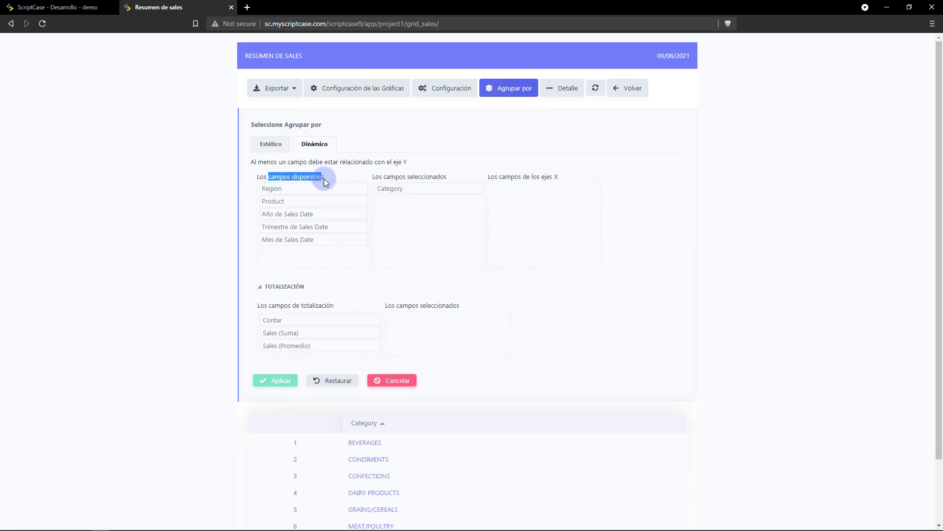
{"action": "left_click", "coordinate": [335, 175]}
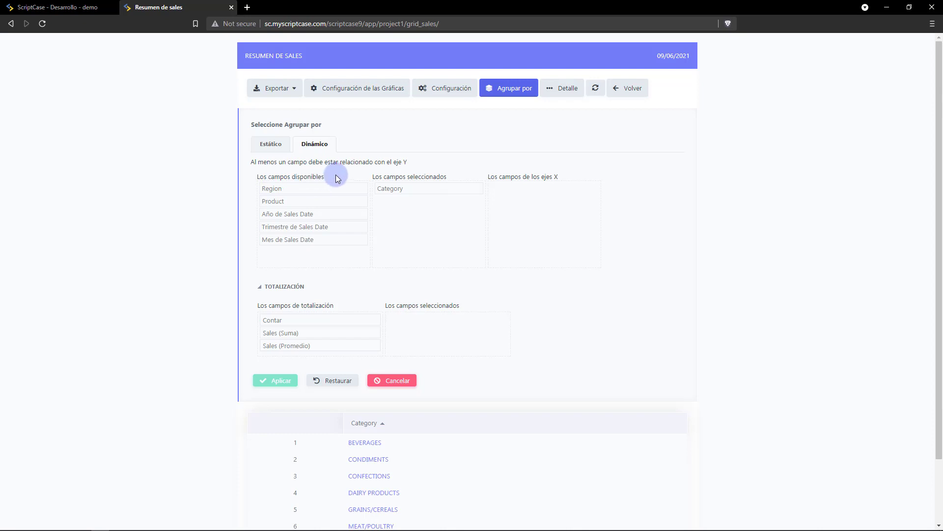
{"action": "left_click_drag", "start_coordinate": [301, 188], "coordinate": [411, 194]}
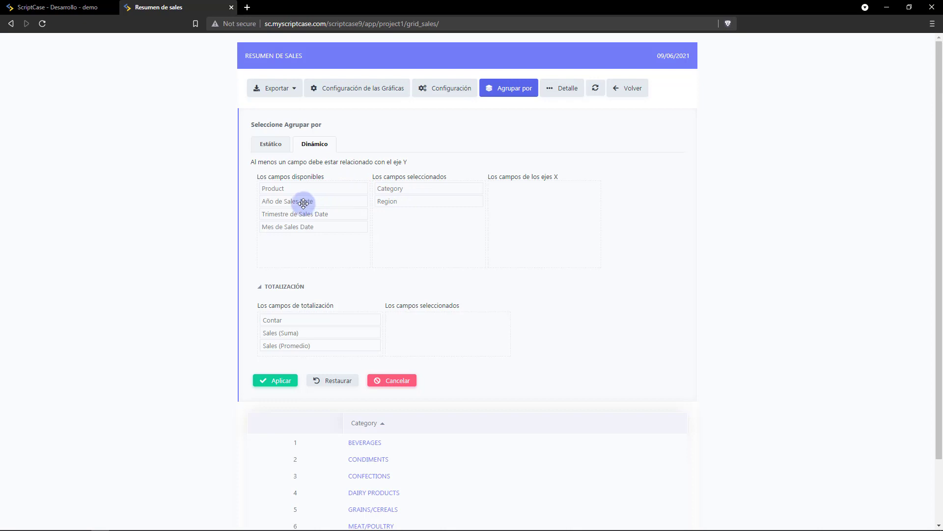
{"action": "left_click_drag", "start_coordinate": [303, 203], "coordinate": [540, 191]}
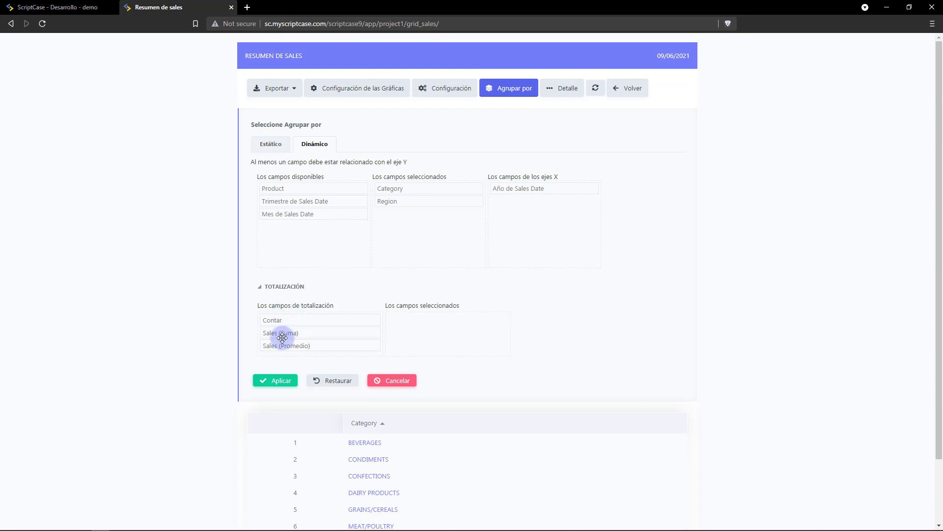
{"action": "left_click_drag", "start_coordinate": [275, 332], "coordinate": [411, 320]}
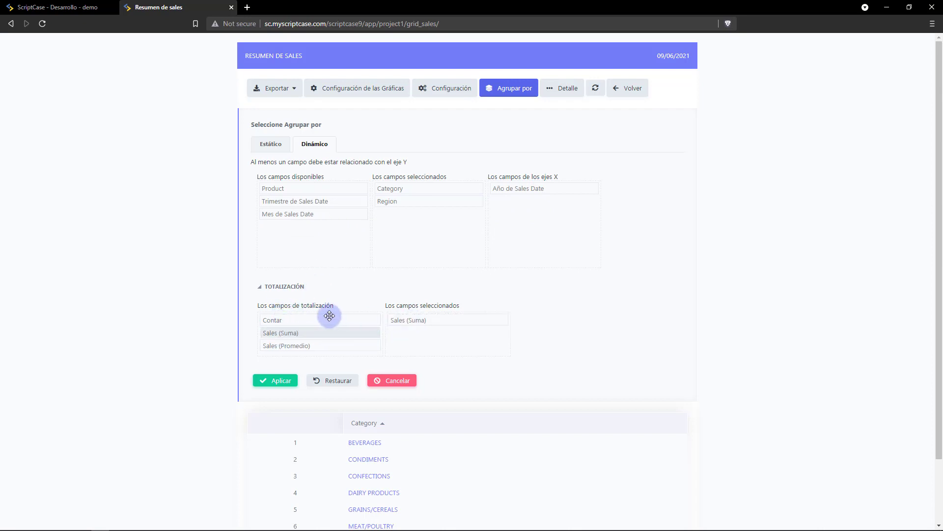
{"action": "left_click_drag", "start_coordinate": [330, 319], "coordinate": [432, 324]}
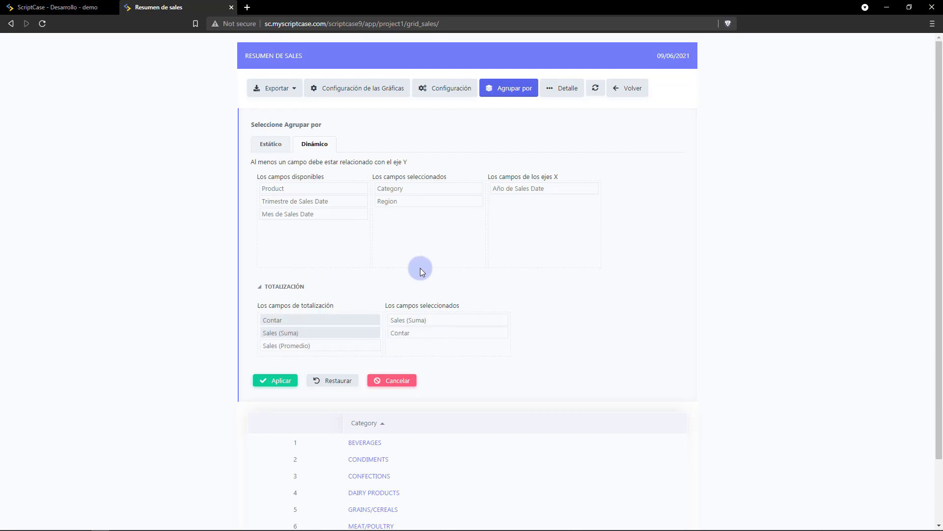
{"action": "left_click", "coordinate": [273, 382]}
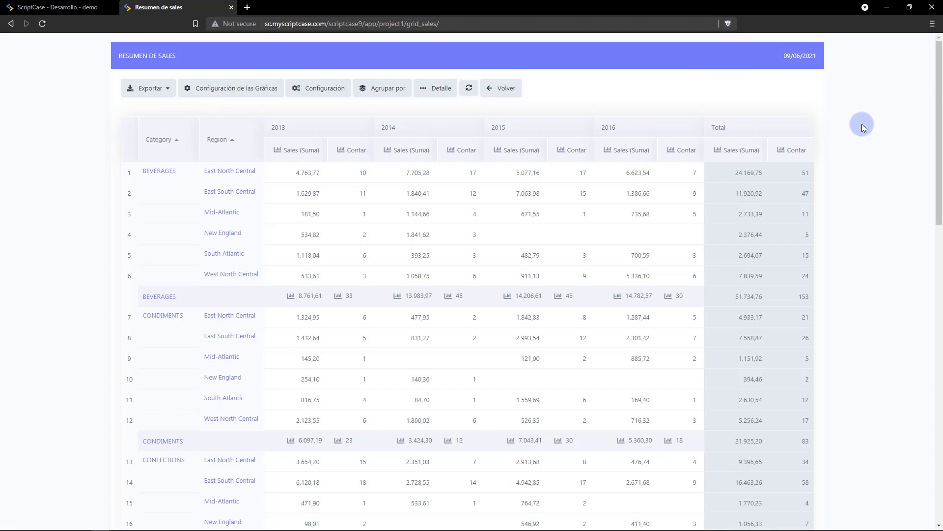
Export the detailed sales report to a colour A4 PDF with the ID column removed.
{"action": "left_click", "coordinate": [505, 92]}
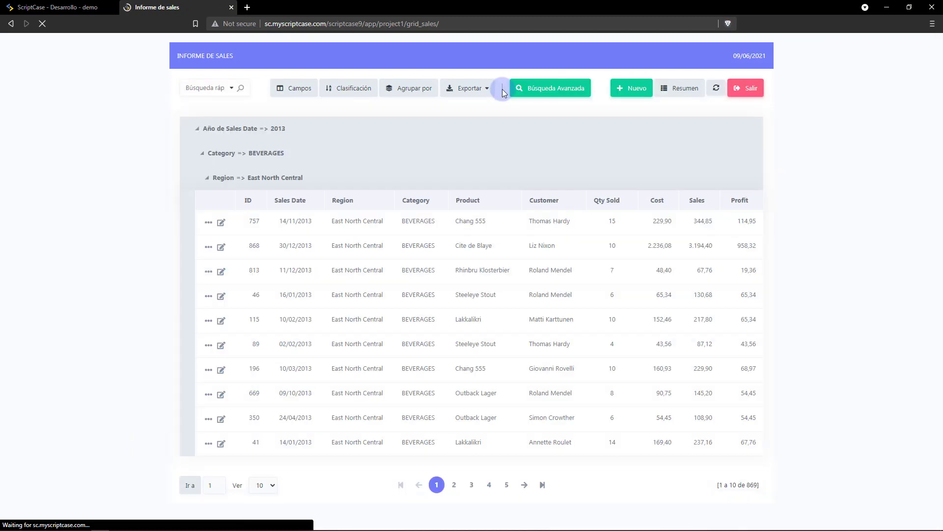
{"action": "left_click", "coordinate": [484, 89]}
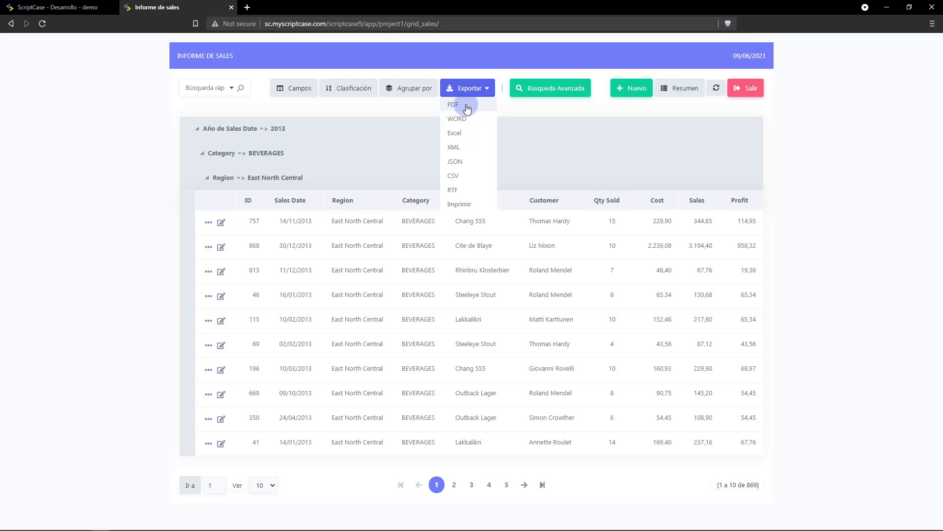
{"action": "left_click", "coordinate": [468, 109]}
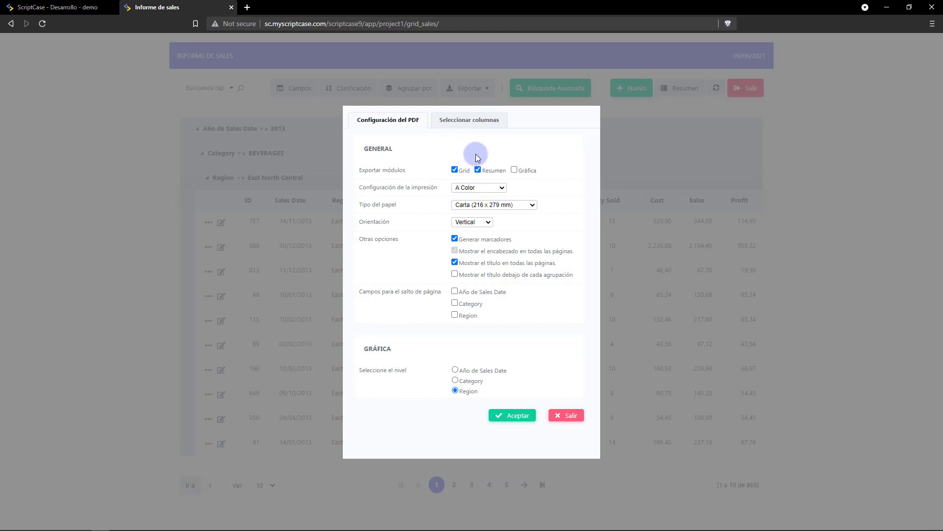
{"action": "left_click", "coordinate": [464, 189]}
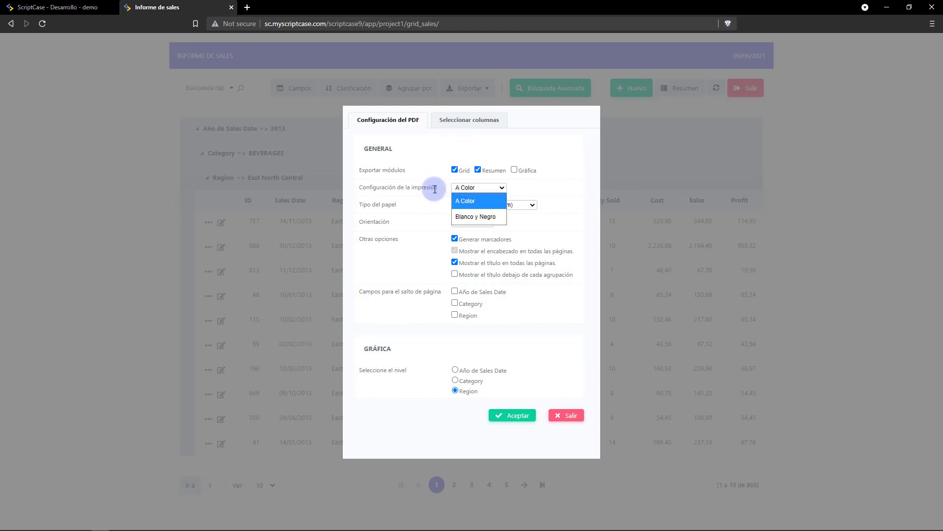
{"action": "left_click", "coordinate": [432, 187]}
{"action": "left_click", "coordinate": [458, 205]}
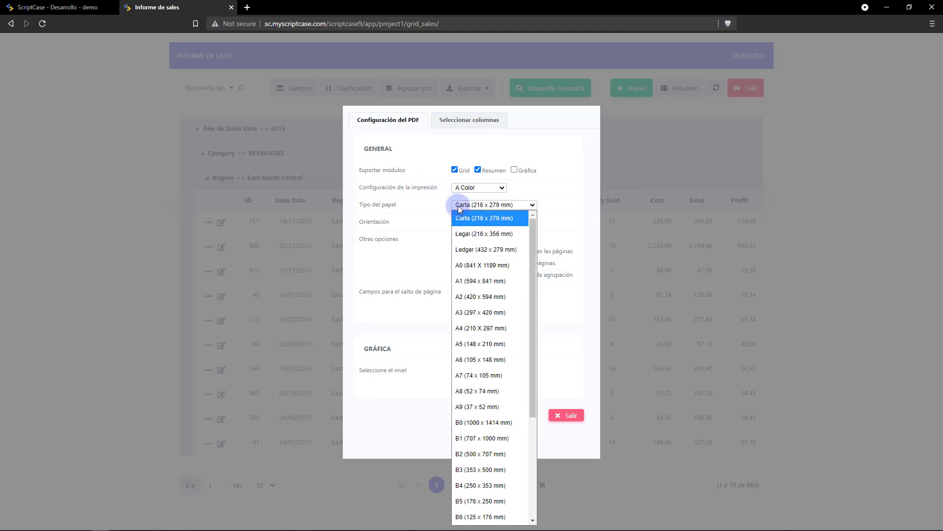
{"action": "left_click", "coordinate": [460, 328]}
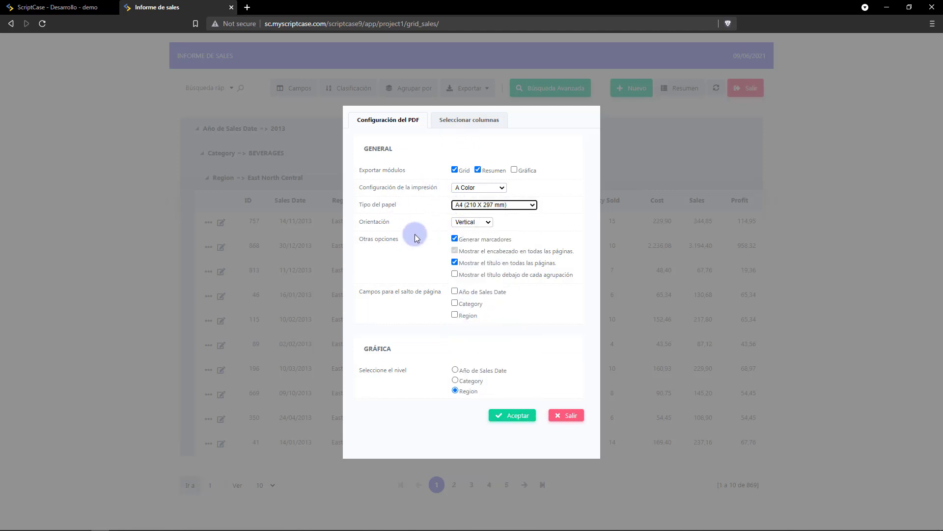
{"action": "left_click", "coordinate": [410, 211]}
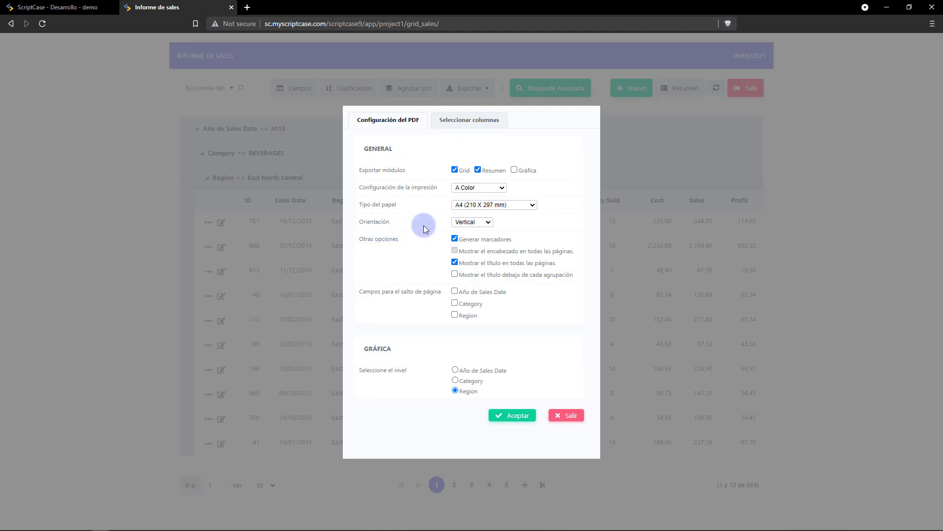
{"action": "left_click", "coordinate": [458, 124]}
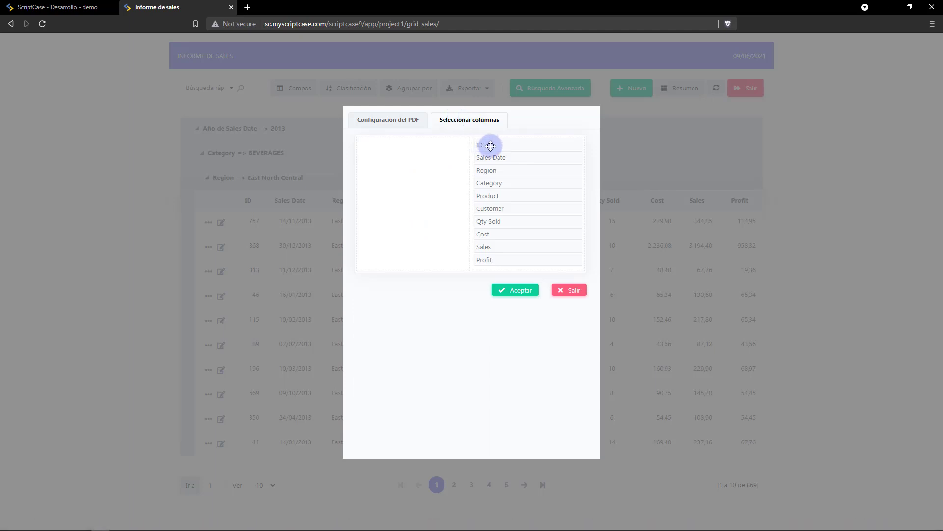
{"action": "left_click_drag", "start_coordinate": [489, 145], "coordinate": [400, 153]}
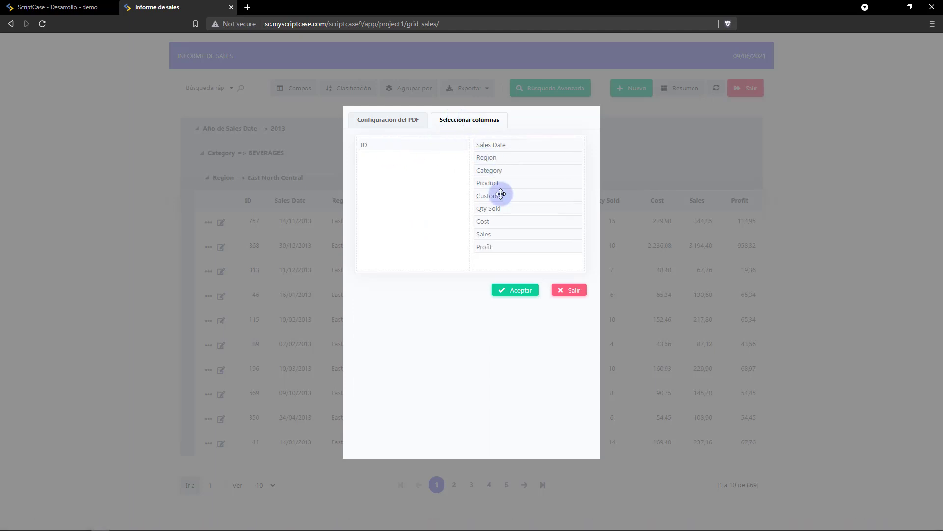
{"action": "left_click", "coordinate": [509, 293]}
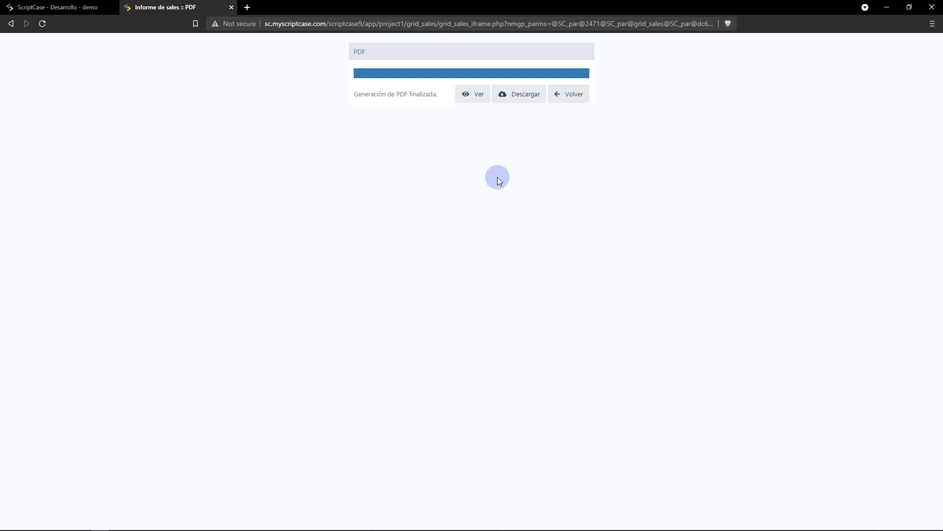
View the PDF, browse its Region bookmarks, and jump to the Resumen summary on page 48.
{"action": "left_click", "coordinate": [479, 93]}
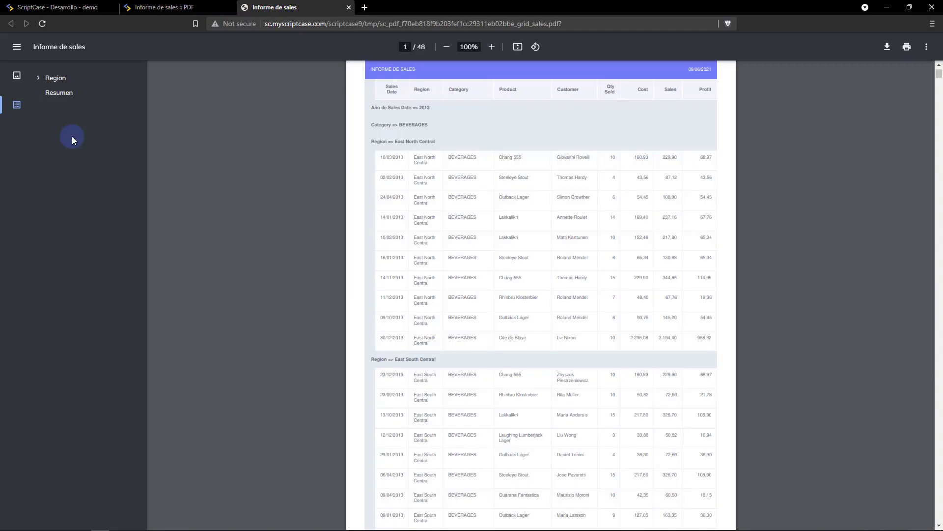
{"action": "left_click", "coordinate": [38, 80]}
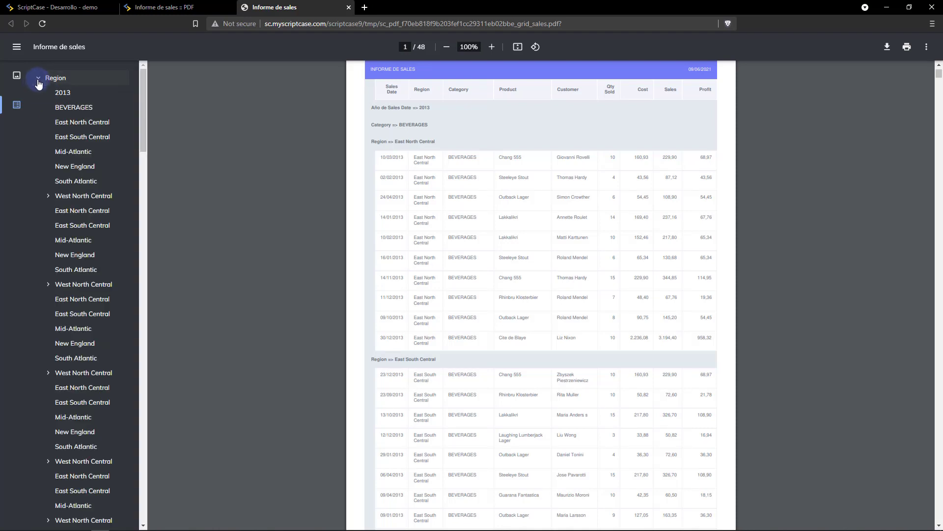
{"action": "left_click", "coordinate": [38, 81]}
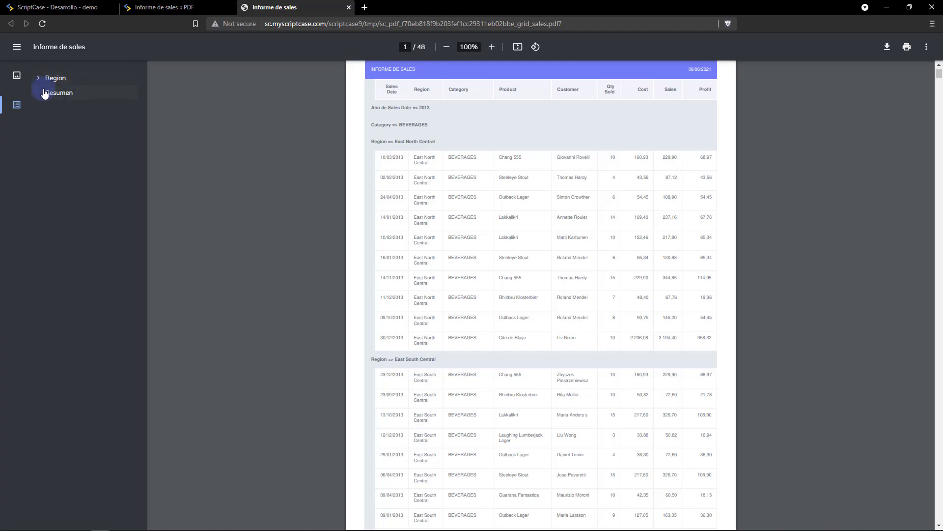
{"action": "left_click", "coordinate": [47, 93]}
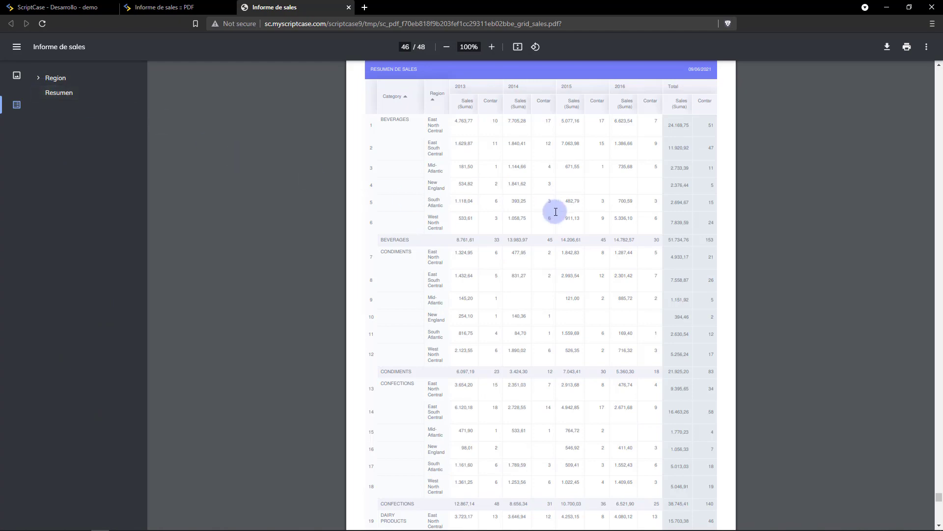
{"action": "scroll", "coordinate": [465, 251], "scroll_direction": "down", "scroll_amount": 5}
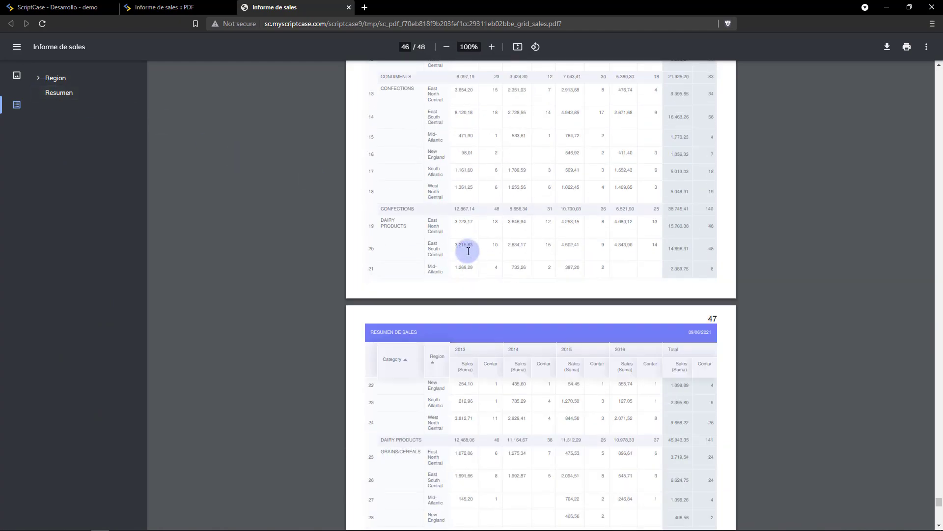
{"action": "scroll", "coordinate": [467, 251], "scroll_direction": "down", "scroll_amount": 10}
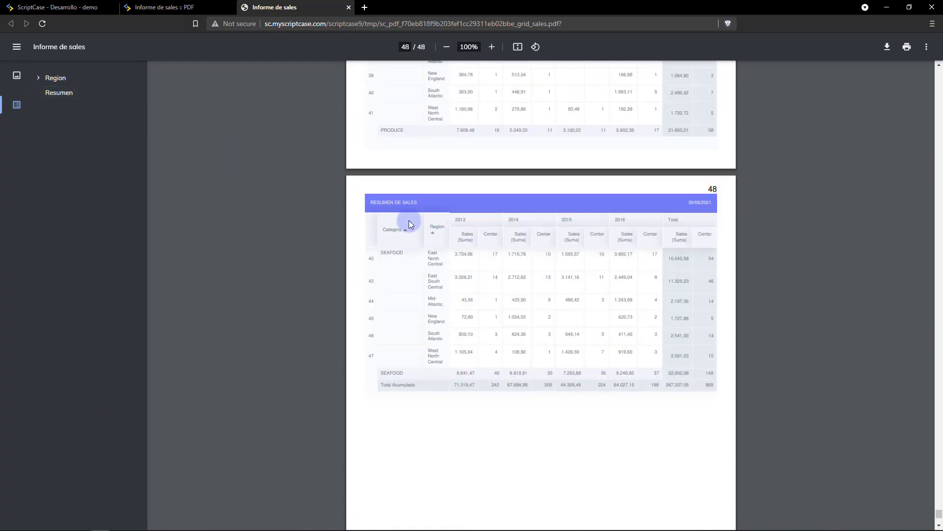
{"action": "left_click_drag", "start_coordinate": [370, 201], "coordinate": [402, 199]}
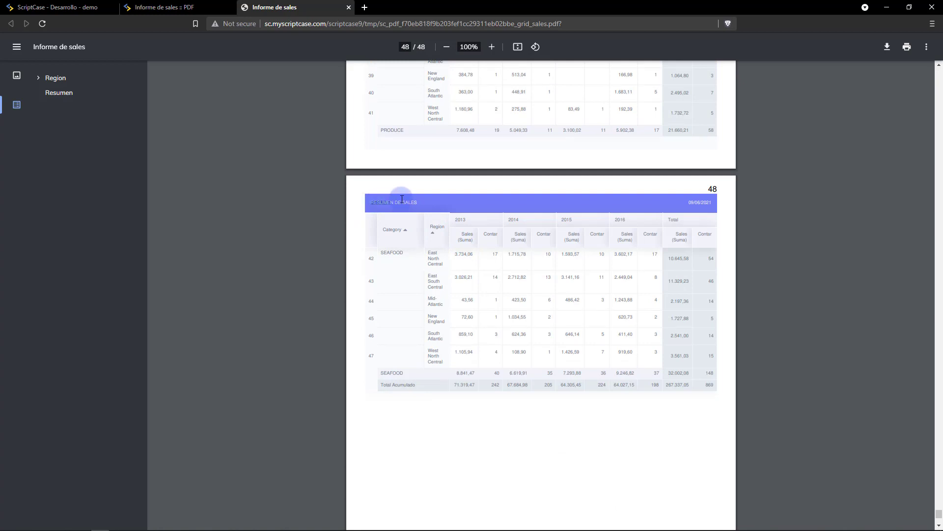
{"action": "left_click", "coordinate": [435, 199]}
Close the PDF tabs and open the grid_sales email export settings.
{"action": "middle_click", "coordinate": [293, 5]}
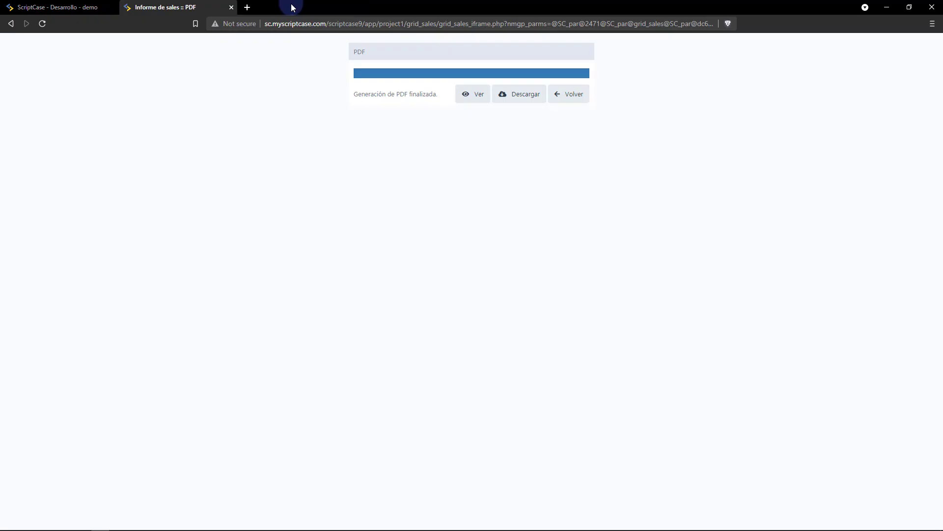
{"action": "middle_click", "coordinate": [136, 7]}
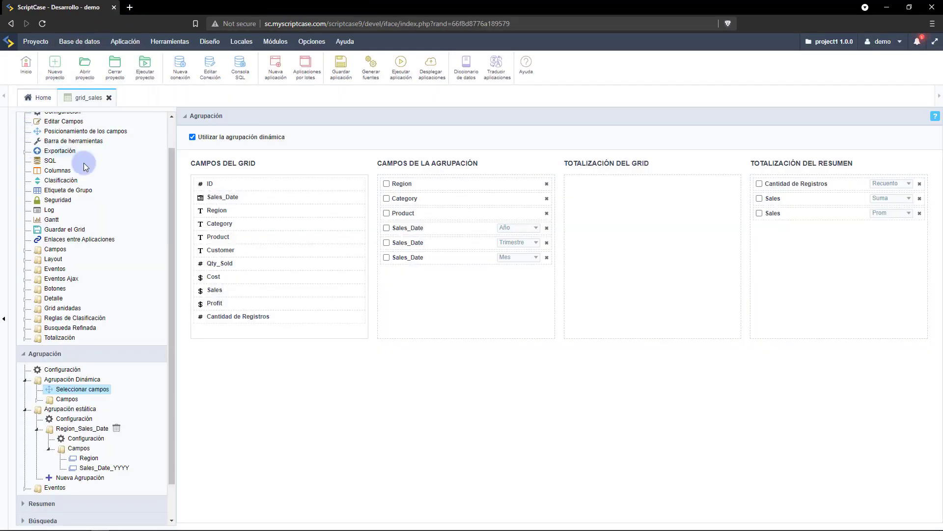
{"action": "scroll", "coordinate": [172, 178], "scroll_direction": "up", "scroll_amount": 1}
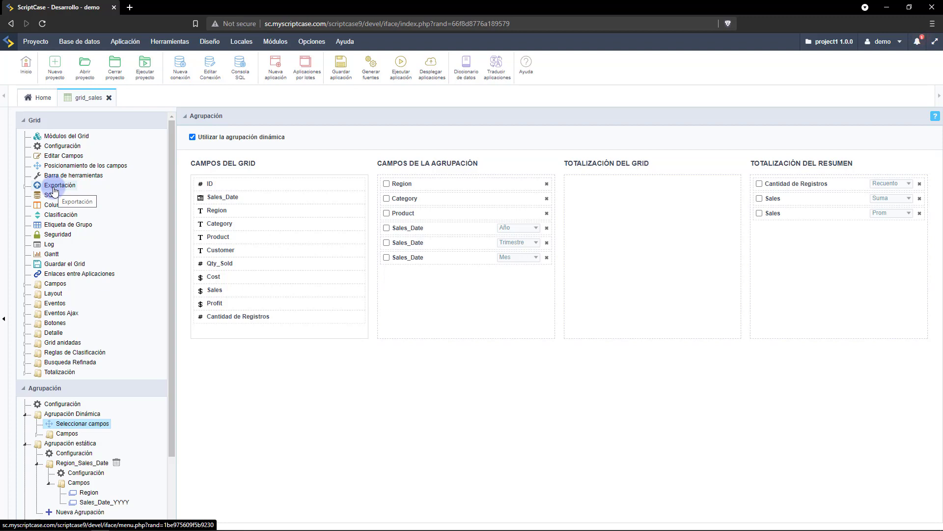
{"action": "left_click", "coordinate": [54, 190]}
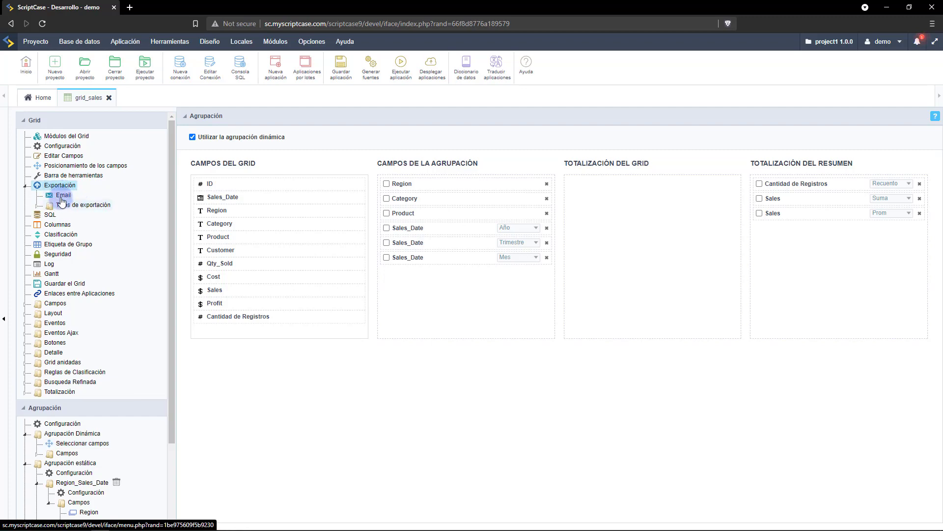
{"action": "left_click", "coordinate": [62, 198]}
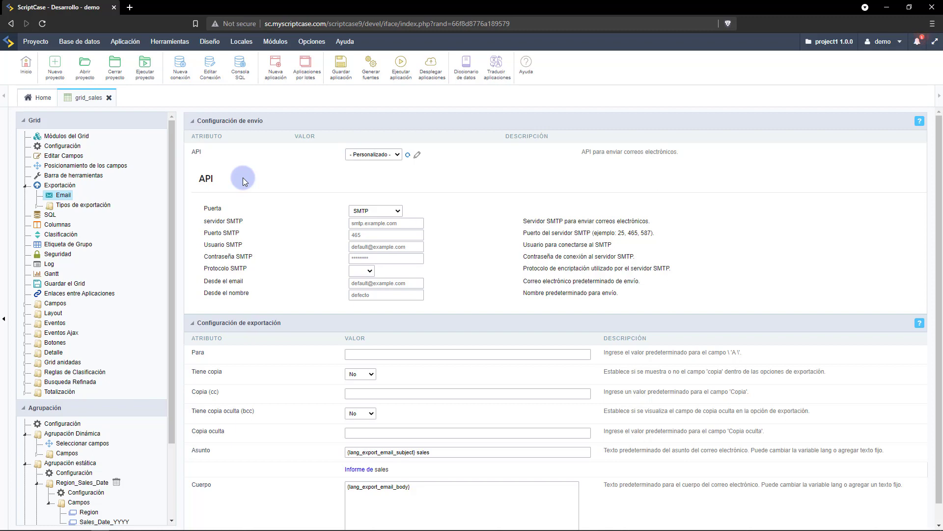
Check the email API and gateway lists, keeping SMTP, then expand the export format list.
{"action": "left_click", "coordinate": [373, 155]}
{"action": "left_click", "coordinate": [277, 199]}
{"action": "left_click", "coordinate": [360, 211]}
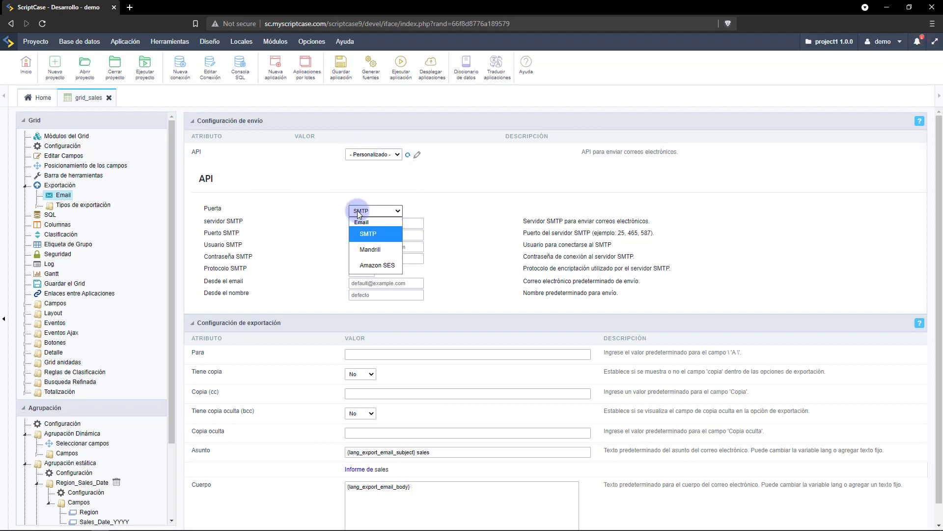
{"action": "left_click", "coordinate": [367, 266]}
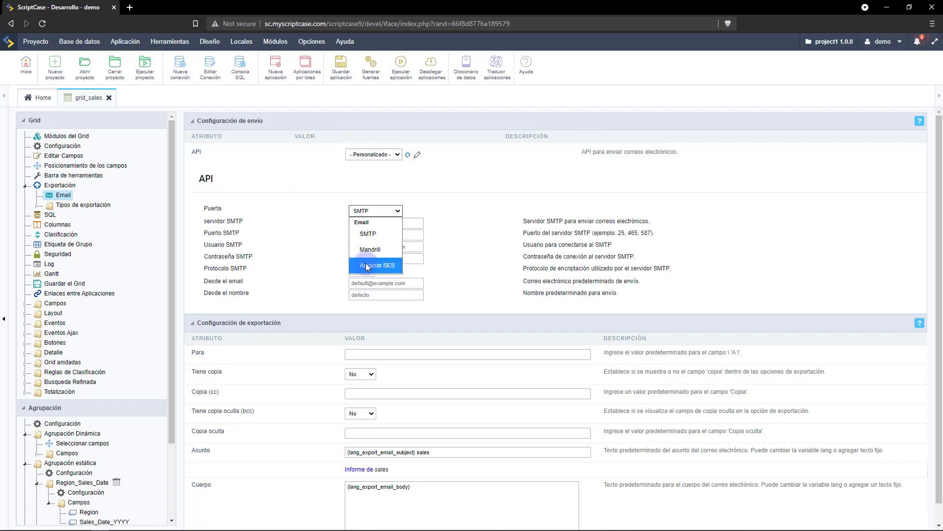
{"action": "left_click", "coordinate": [326, 210]}
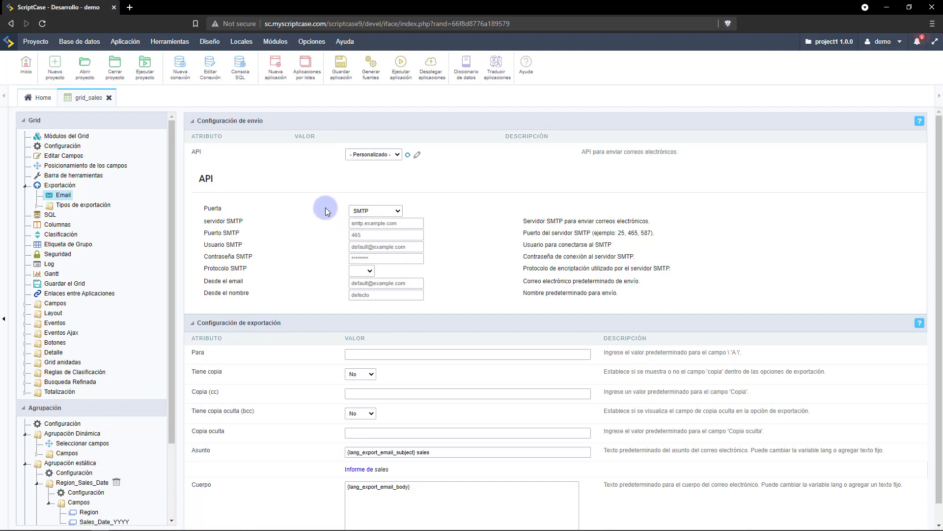
{"action": "scroll", "coordinate": [326, 211], "scroll_direction": "down", "scroll_amount": 1}
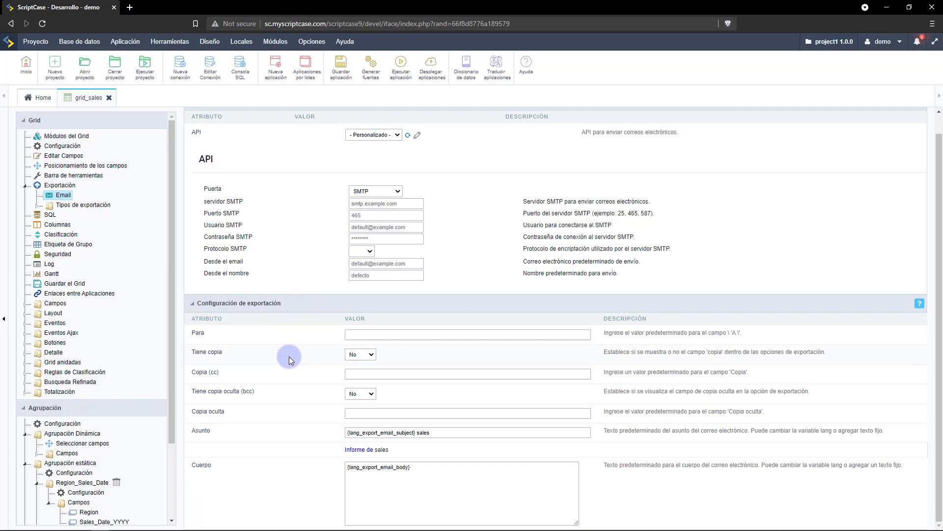
{"action": "left_click", "coordinate": [388, 497]}
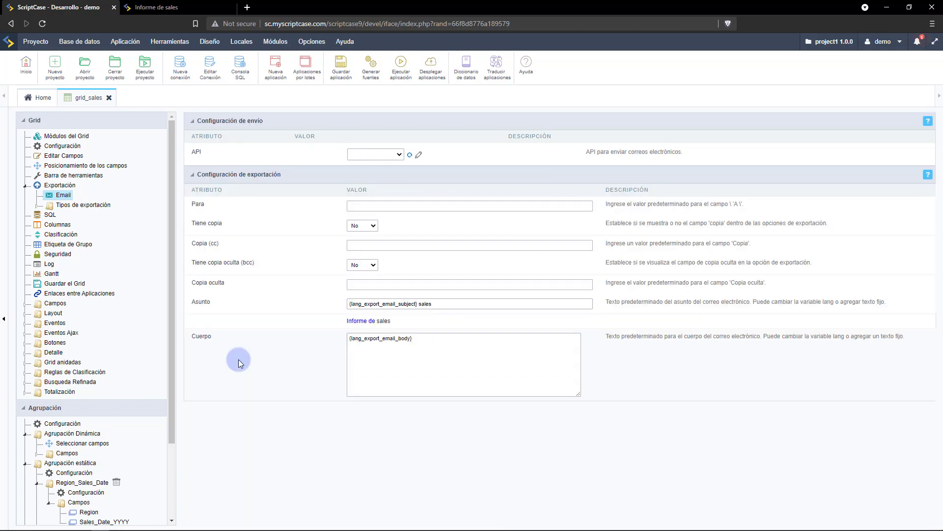
{"action": "left_click", "coordinate": [66, 206]}
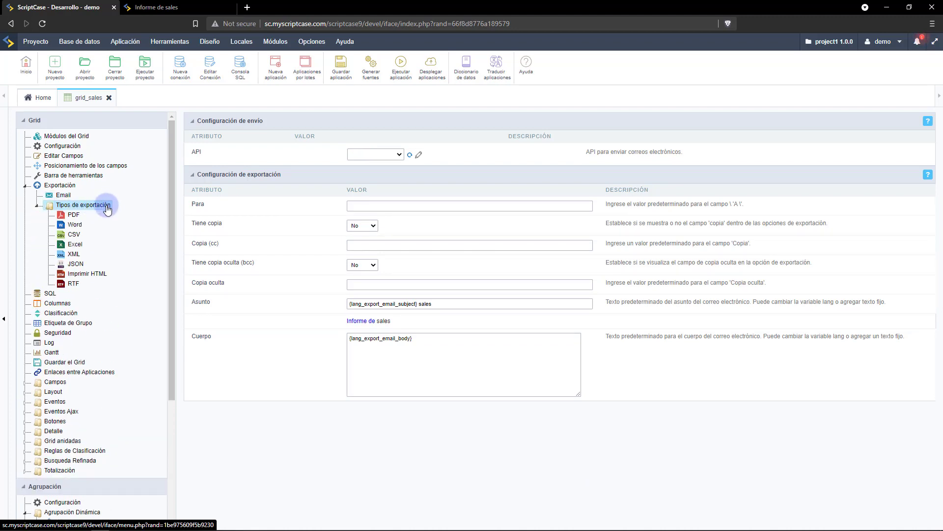
Review the PDF export settings: colour, Carta paper, Retrato orientation, bookmarks enabled.
{"action": "left_click", "coordinate": [74, 217]}
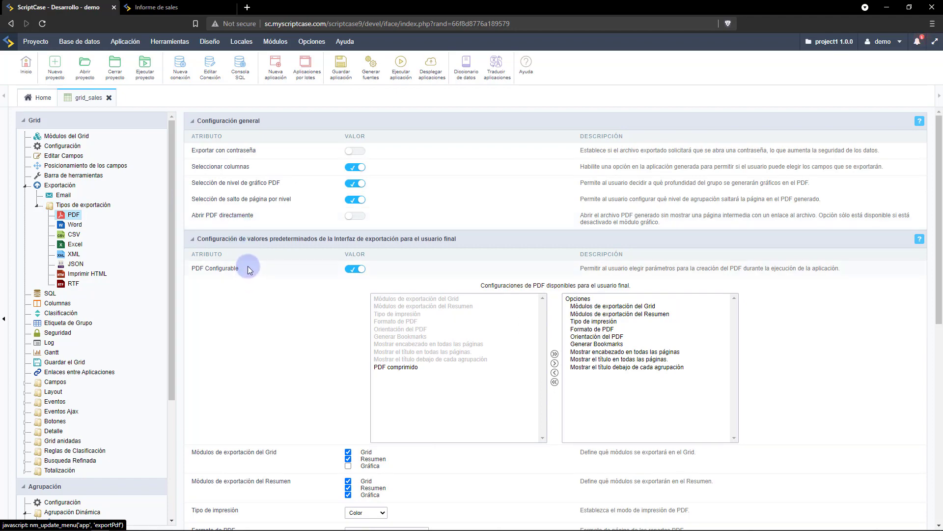
{"action": "scroll", "coordinate": [248, 266], "scroll_direction": "down", "scroll_amount": 6}
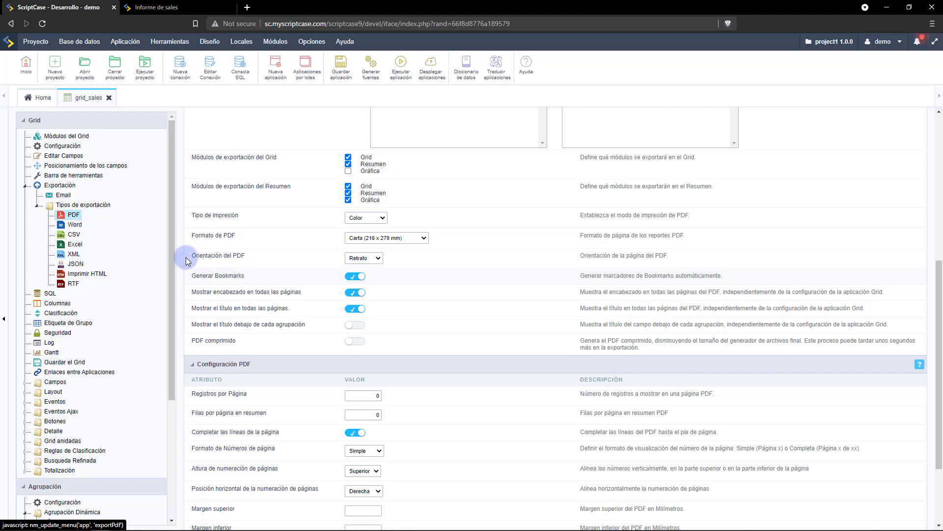
{"action": "left_click", "coordinate": [25, 186]}
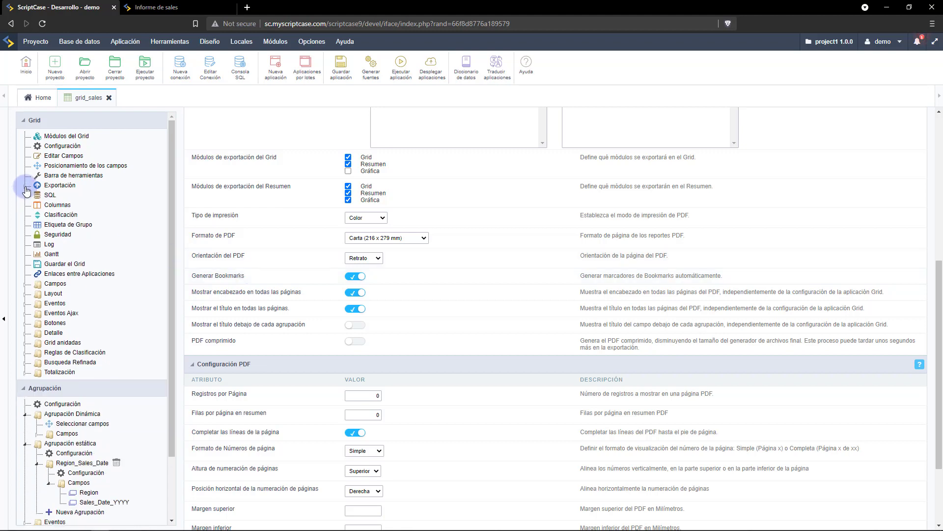
Tick Pública for saved grid states, then save and run grid_sales.
{"action": "left_click", "coordinate": [59, 265]}
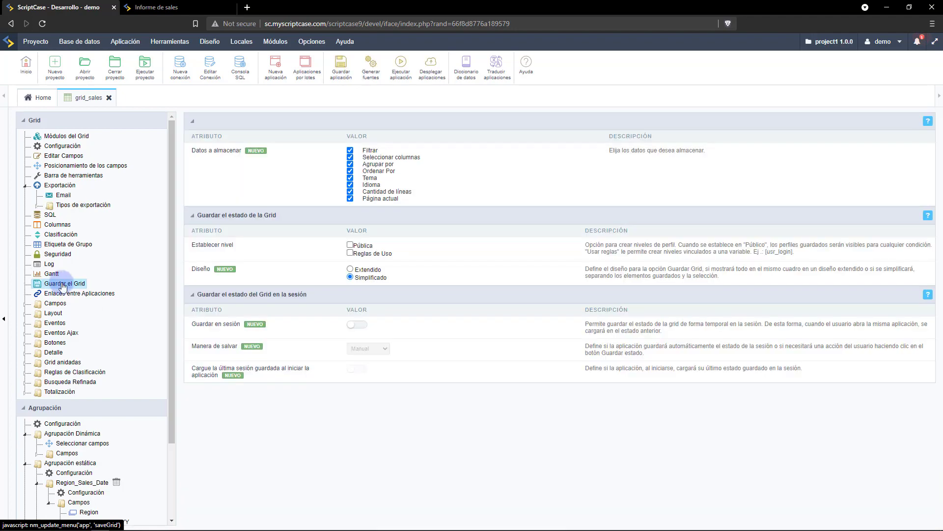
{"action": "left_click", "coordinate": [350, 245]}
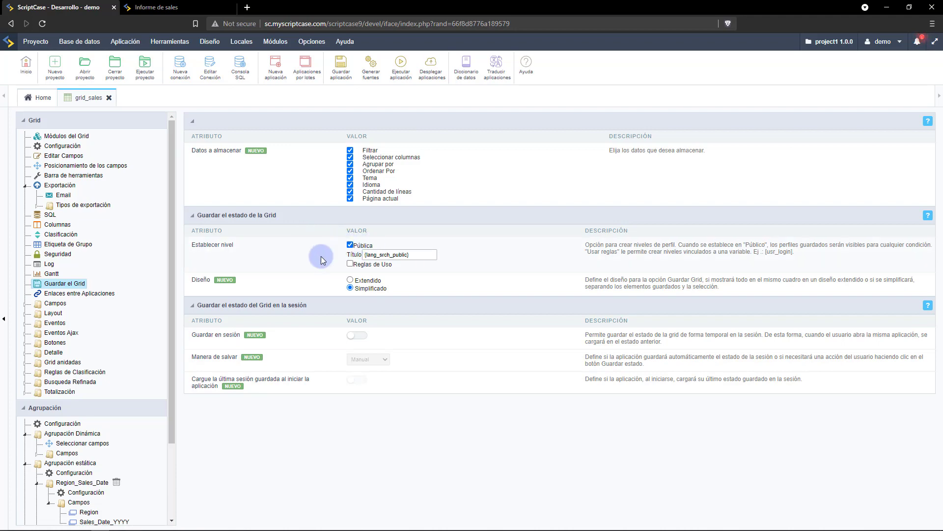
{"action": "left_click", "coordinate": [338, 71]}
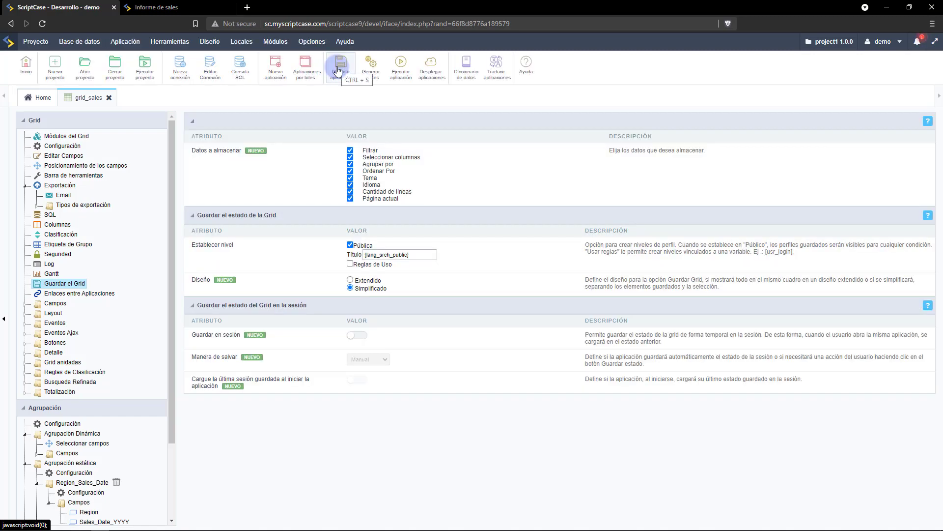
{"action": "left_click", "coordinate": [406, 65]}
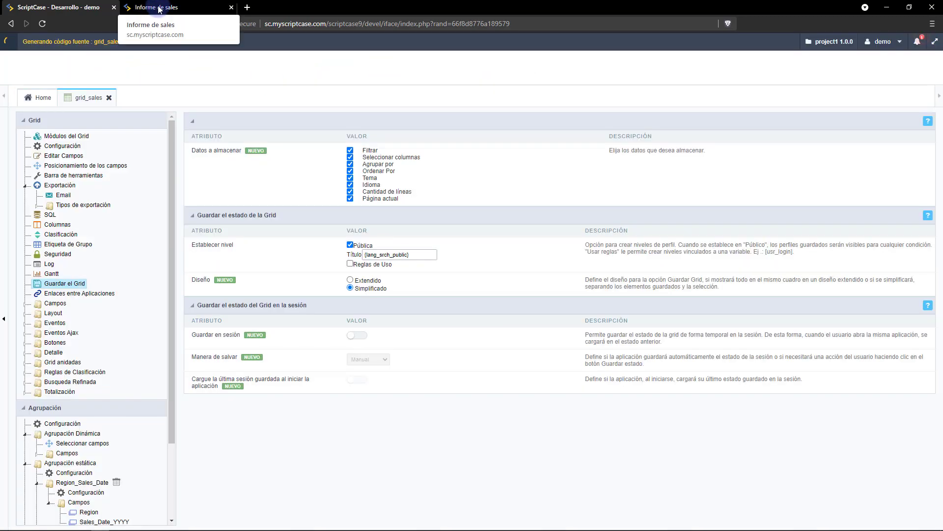
{"action": "left_click", "coordinate": [159, 9]}
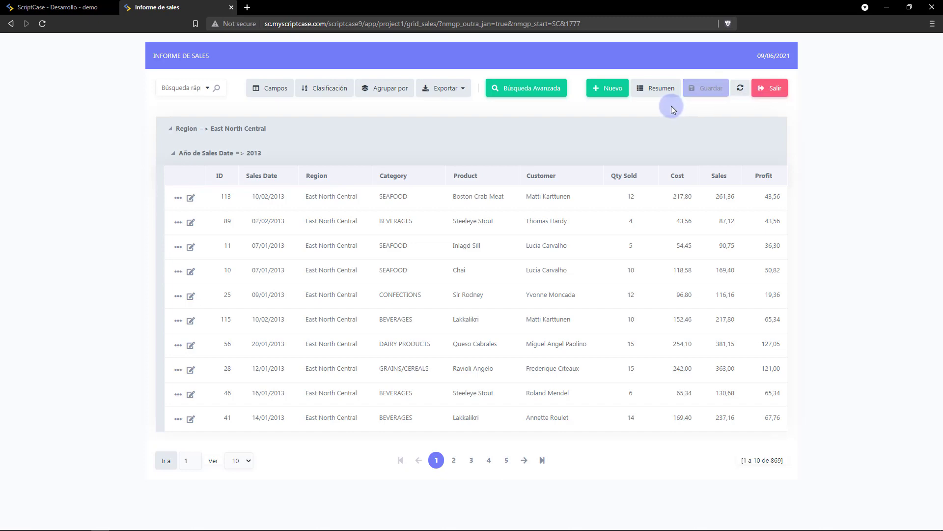
Group the sales report dynamically by Region then Category.
{"action": "left_click", "coordinate": [377, 93]}
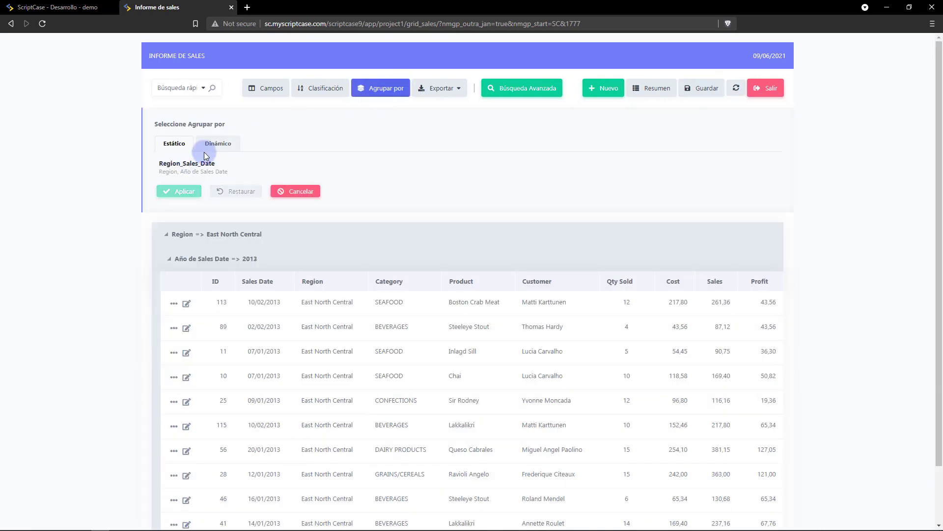
{"action": "left_click", "coordinate": [217, 143]}
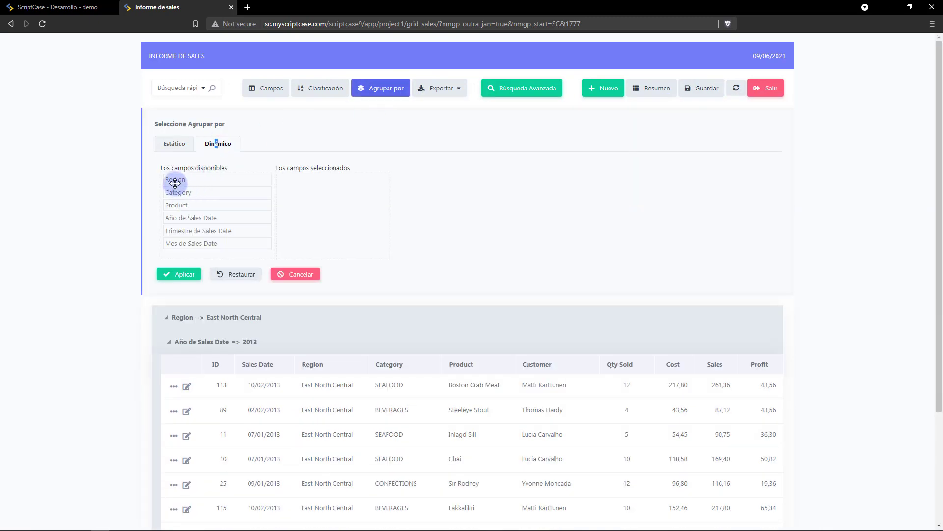
{"action": "left_click_drag", "start_coordinate": [179, 178], "coordinate": [305, 226]}
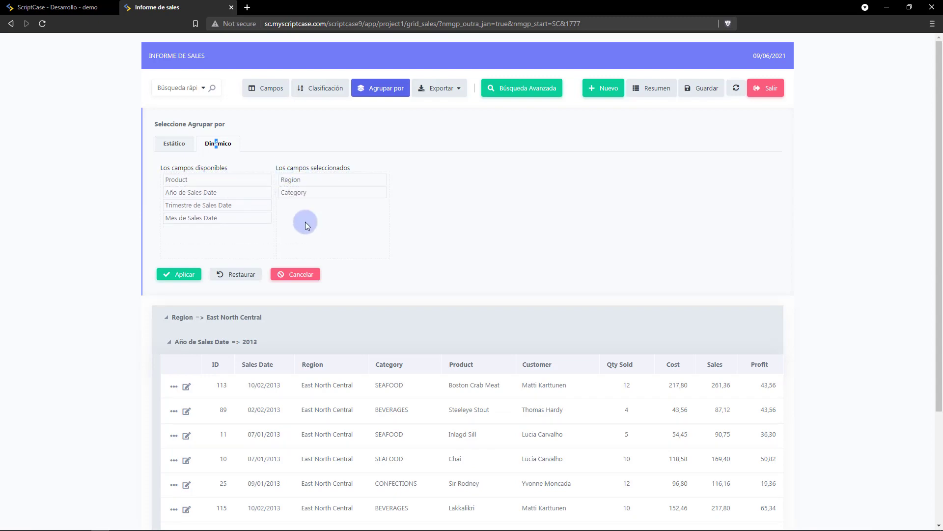
{"action": "left_click", "coordinate": [182, 274]}
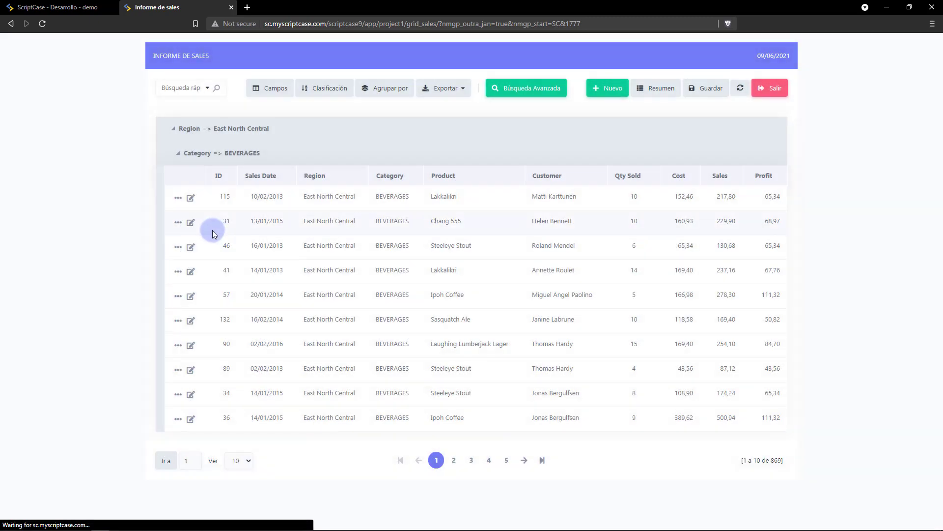
Hide the ID column and open the saved report states panel.
{"action": "left_click", "coordinate": [276, 93]}
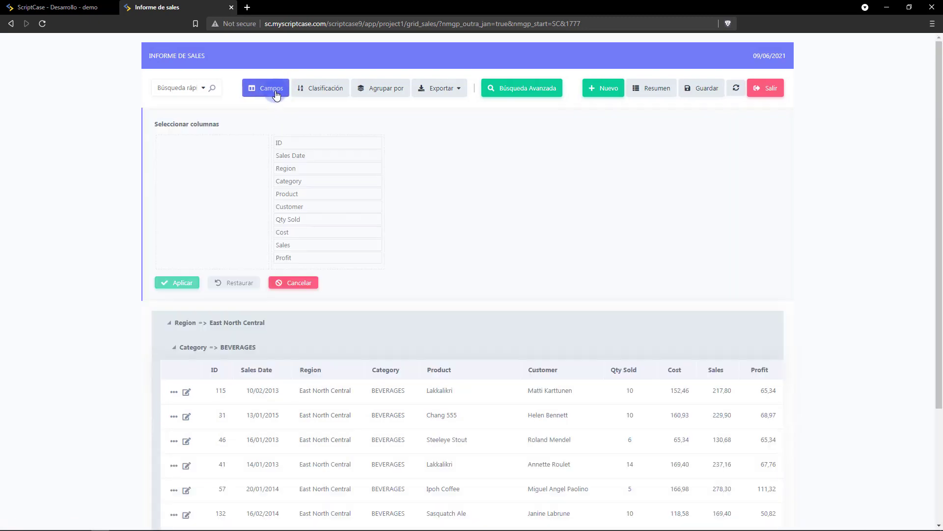
{"action": "left_click_drag", "start_coordinate": [295, 141], "coordinate": [178, 192]}
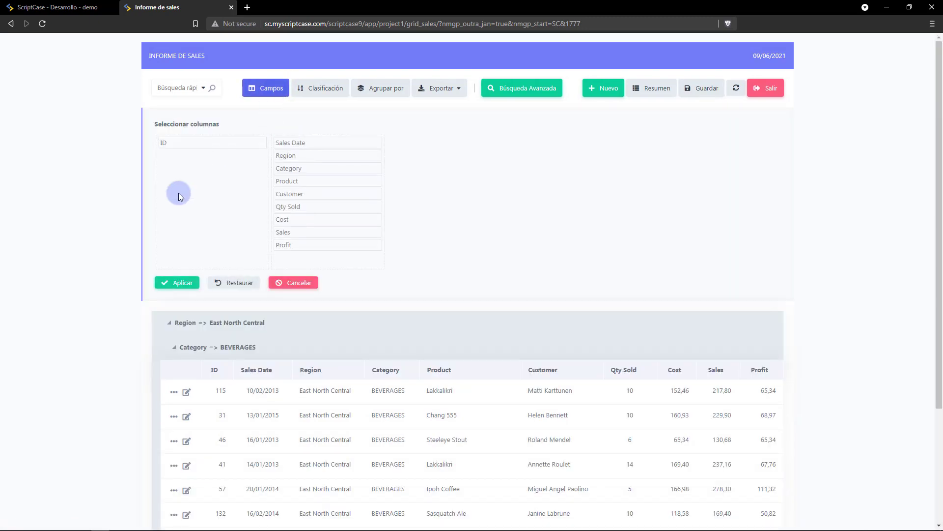
{"action": "left_click", "coordinate": [178, 283]}
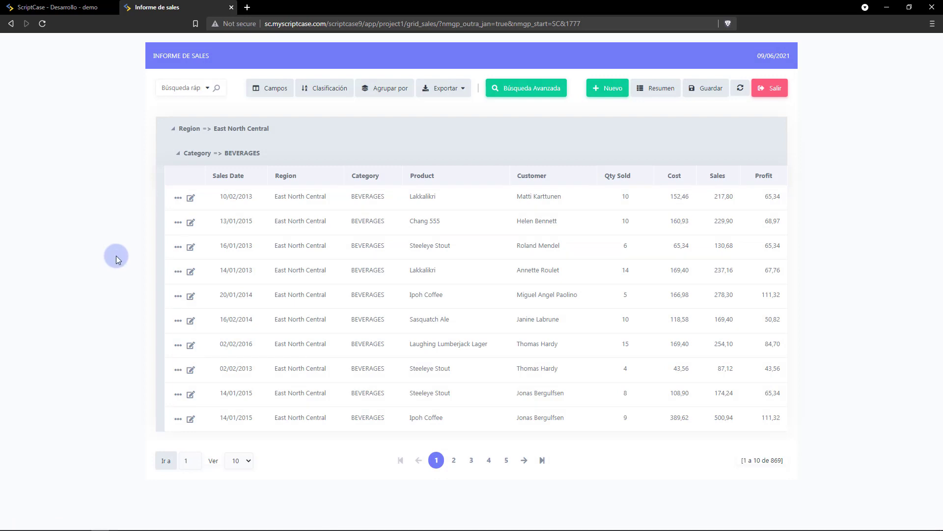
{"action": "left_click", "coordinate": [706, 89]}
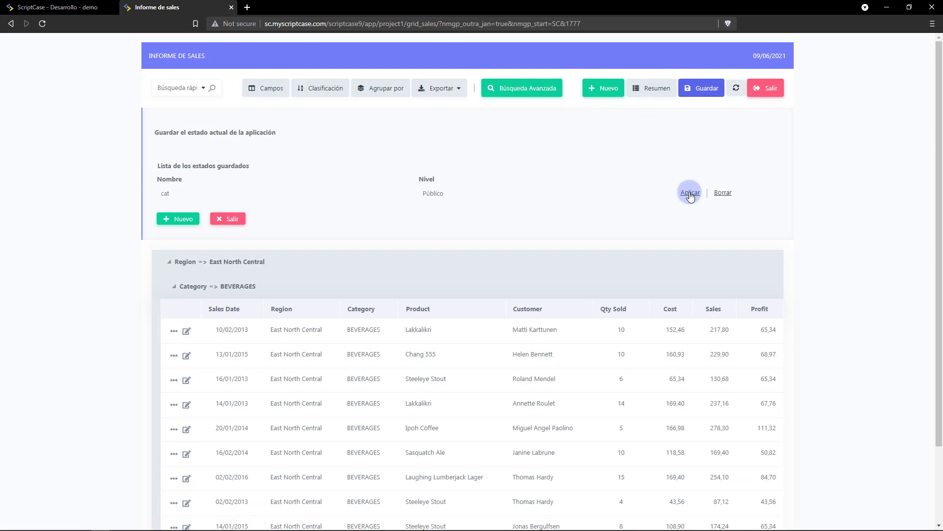
Save the current report layout as a new state named 'test'.
{"action": "left_click", "coordinate": [175, 222]}
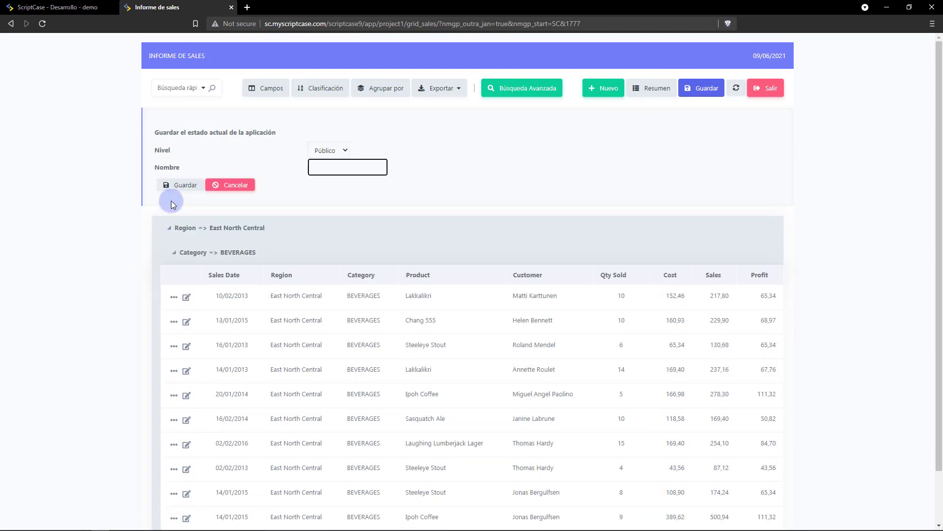
{"action": "left_click", "coordinate": [325, 168]}
{"action": "type", "text": "test"}
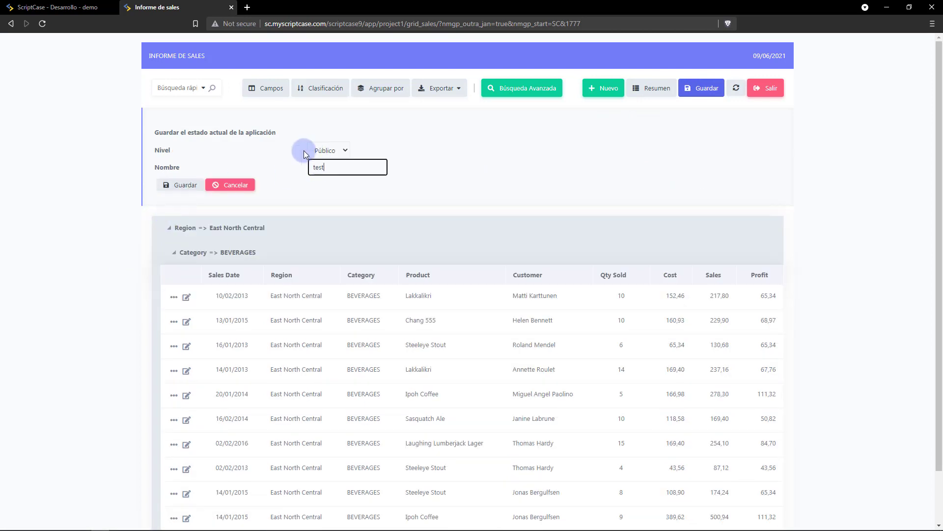
{"action": "left_click", "coordinate": [166, 191]}
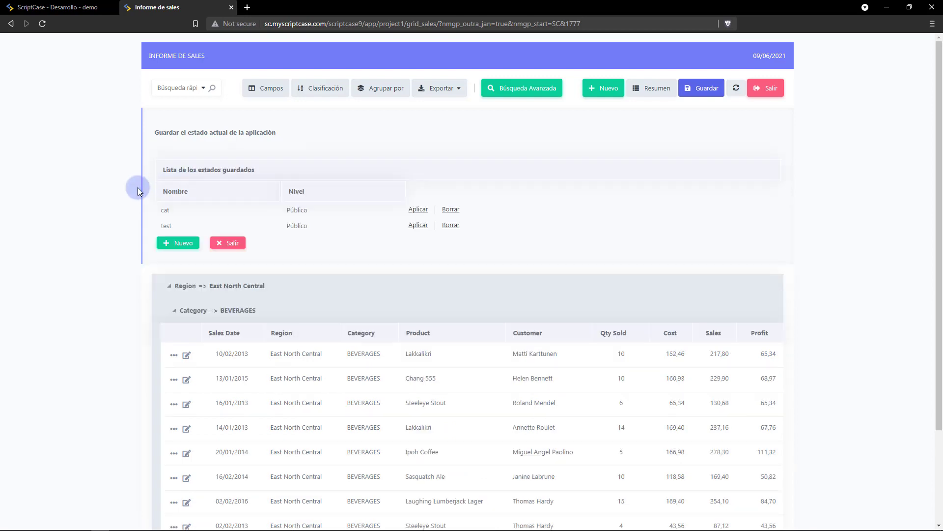
{"action": "left_click", "coordinate": [230, 244]}
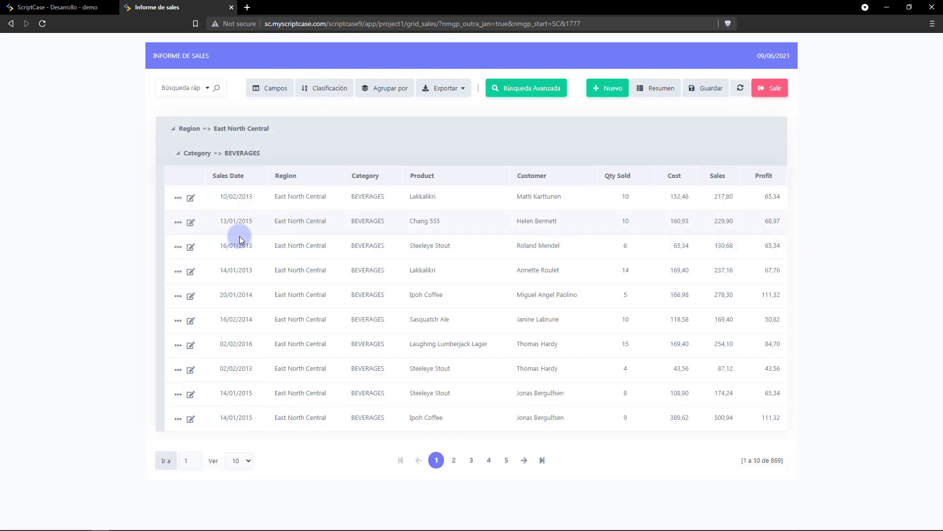
Reload the report, apply the saved 'test' state, and return to the ScriptCase editor.
{"action": "left_click", "coordinate": [42, 25]}
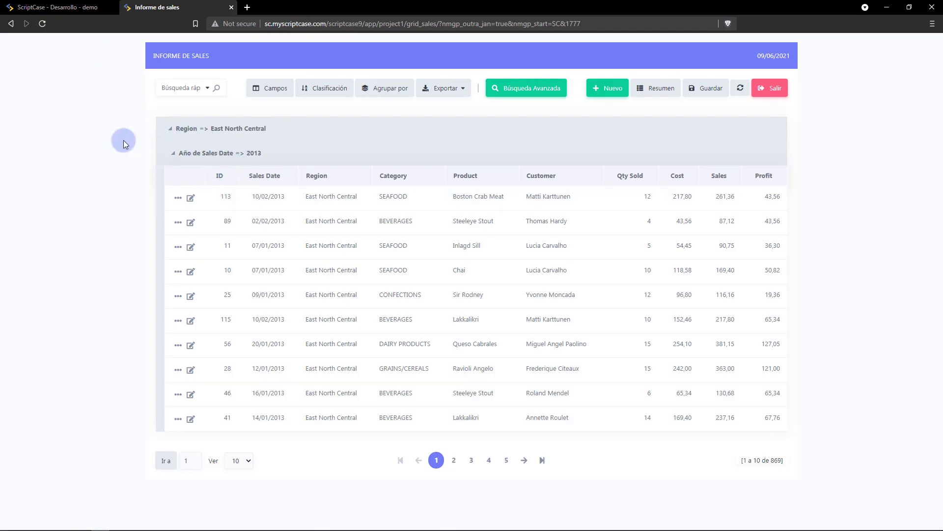
{"action": "left_click", "coordinate": [706, 88]}
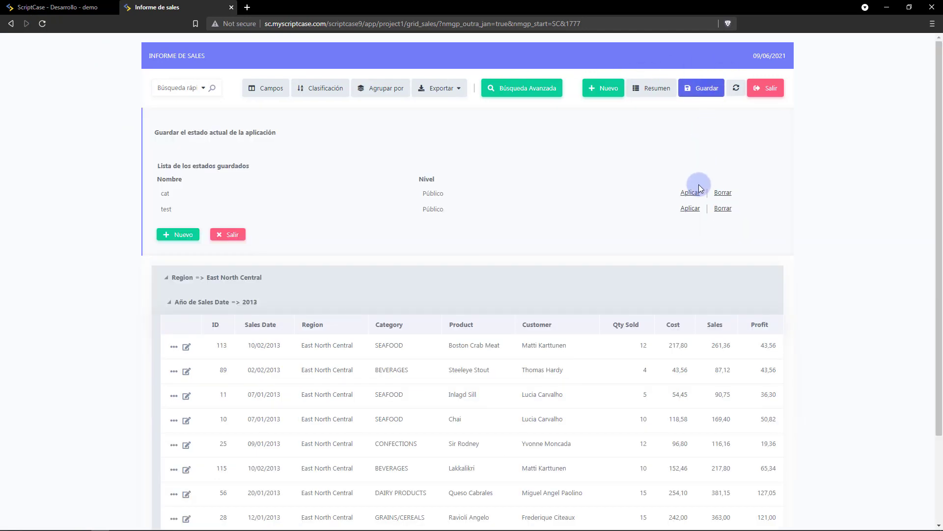
{"action": "left_click", "coordinate": [691, 210]}
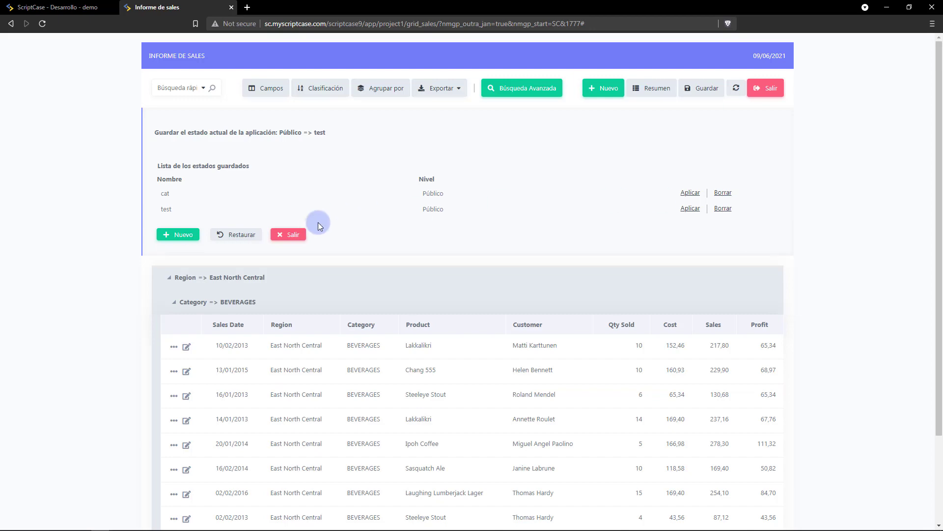
{"action": "left_click", "coordinate": [296, 235]}
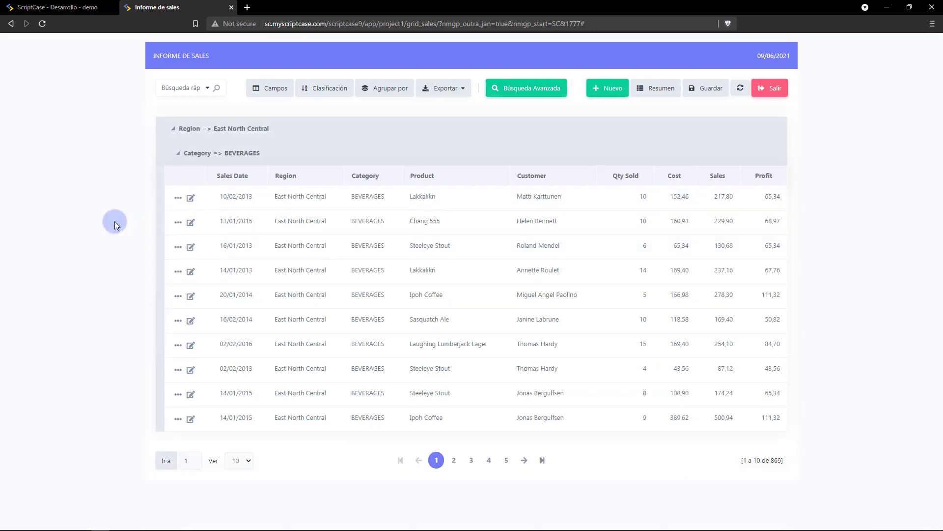
{"action": "key", "text": "ctrl+shift+Tab"}
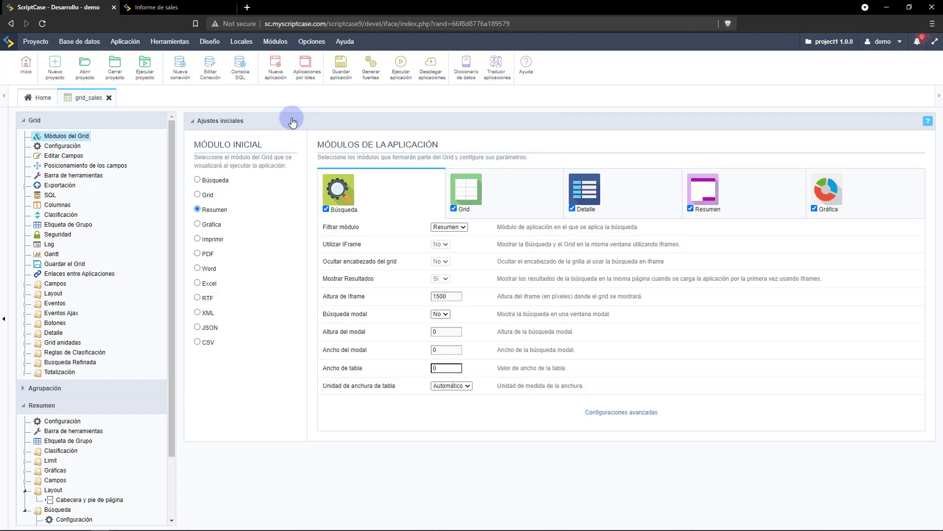
In the summary's Búsqueda > Campos, add Sales_Date, Region and Sales as search fields.
{"action": "left_click_drag", "start_coordinate": [170, 138], "coordinate": [139, 221]}
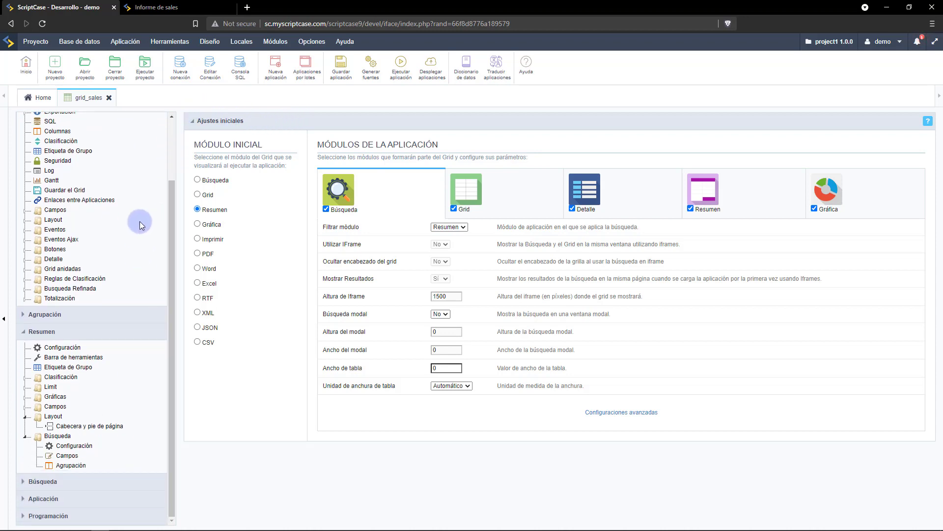
{"action": "left_click", "coordinate": [63, 456]}
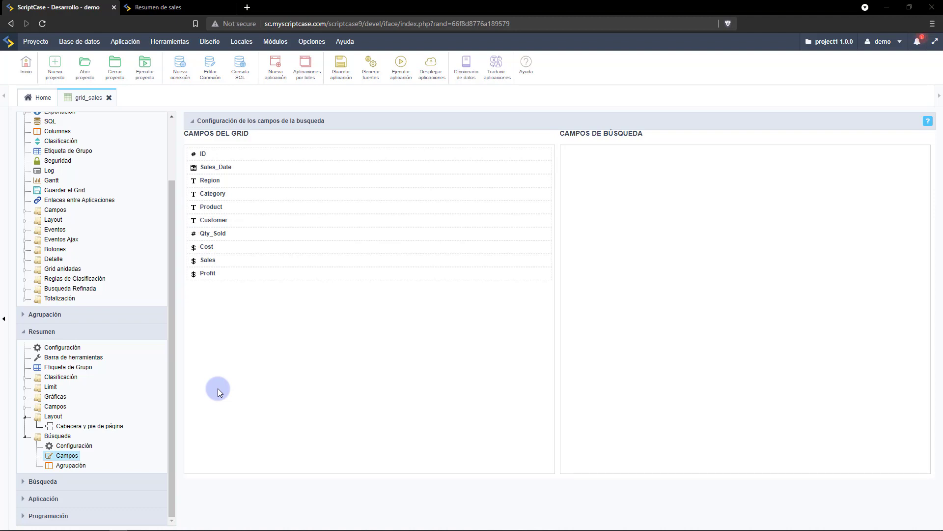
{"action": "left_click_drag", "start_coordinate": [209, 167], "coordinate": [617, 156]}
{"action": "left_click_drag", "start_coordinate": [211, 180], "coordinate": [579, 190]}
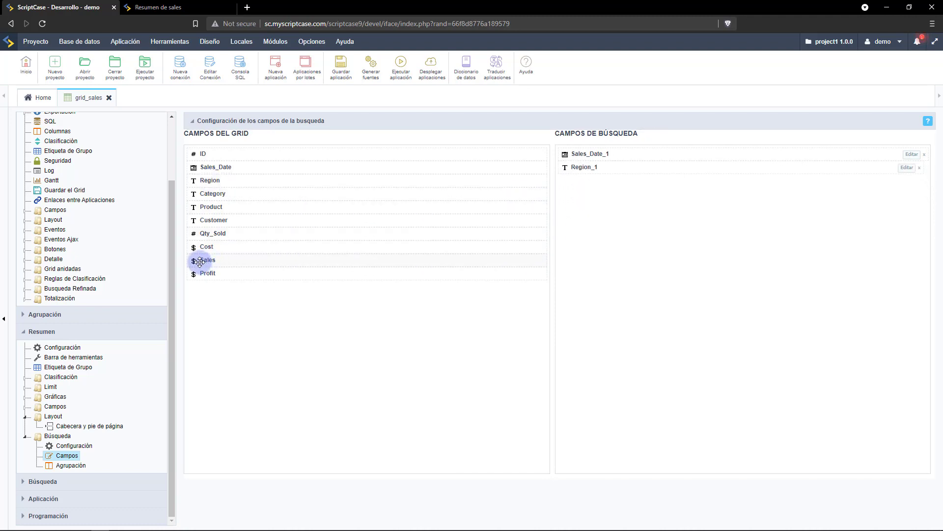
{"action": "left_click_drag", "start_coordinate": [206, 261], "coordinate": [590, 193]}
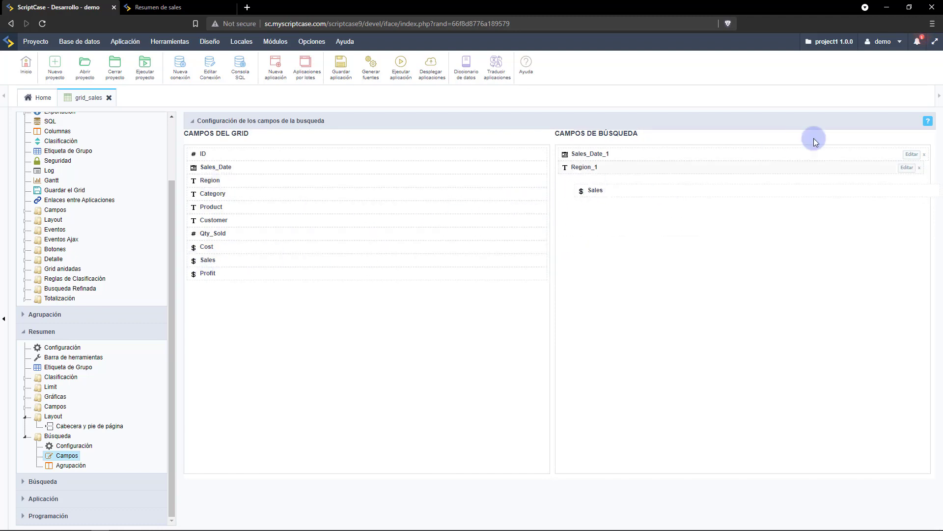
Relabel the Sales_Date_1 filter 'Año', using Periodo real grouped by year, then run the app.
{"action": "left_click", "coordinate": [911, 155]}
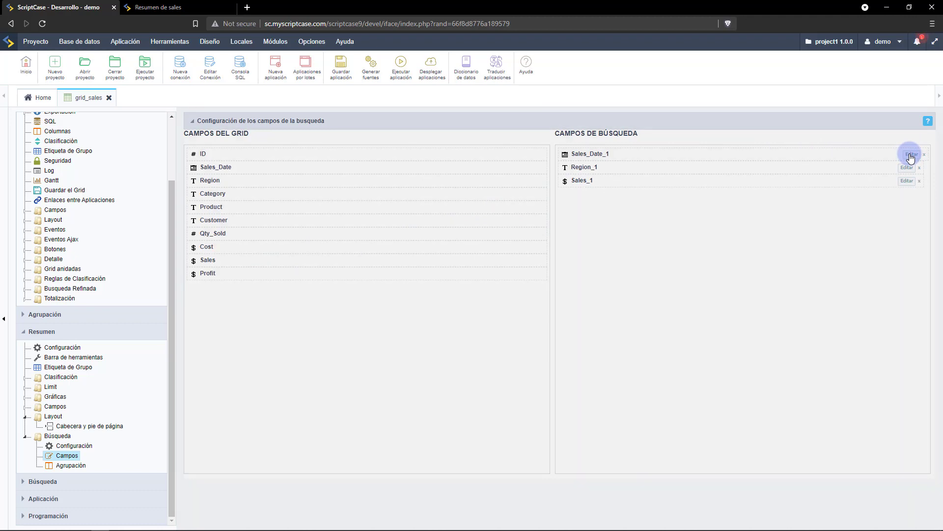
{"action": "double_click", "coordinate": [553, 187]}
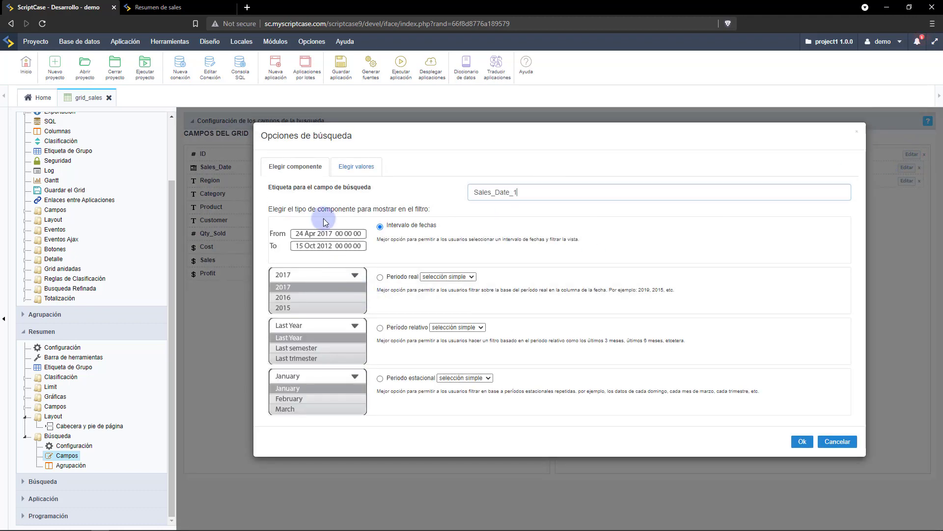
{"action": "type", "text": "Acñ"}
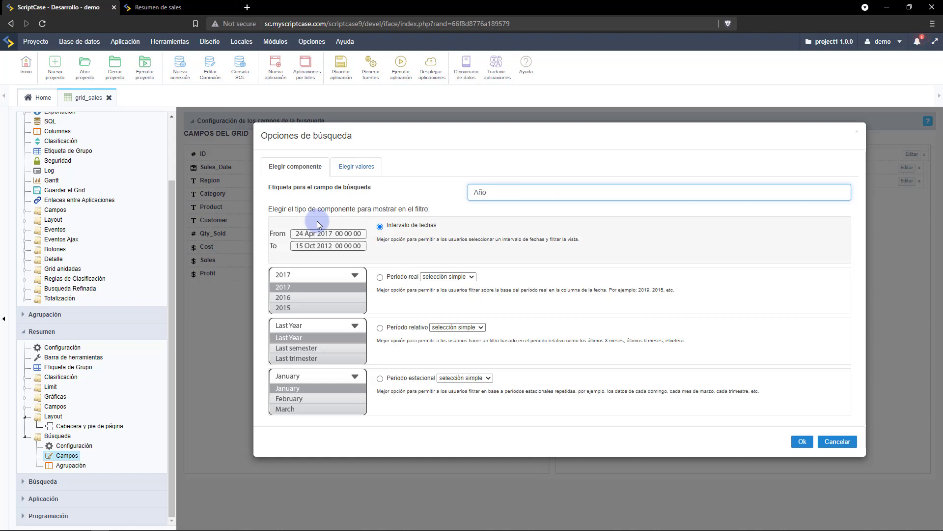
{"action": "left_click", "coordinate": [380, 278]}
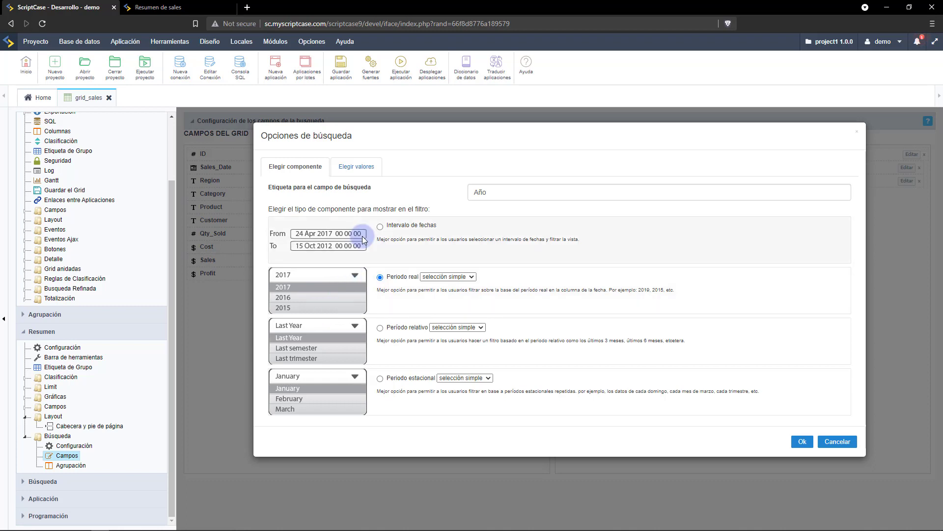
{"action": "left_click", "coordinate": [339, 166]}
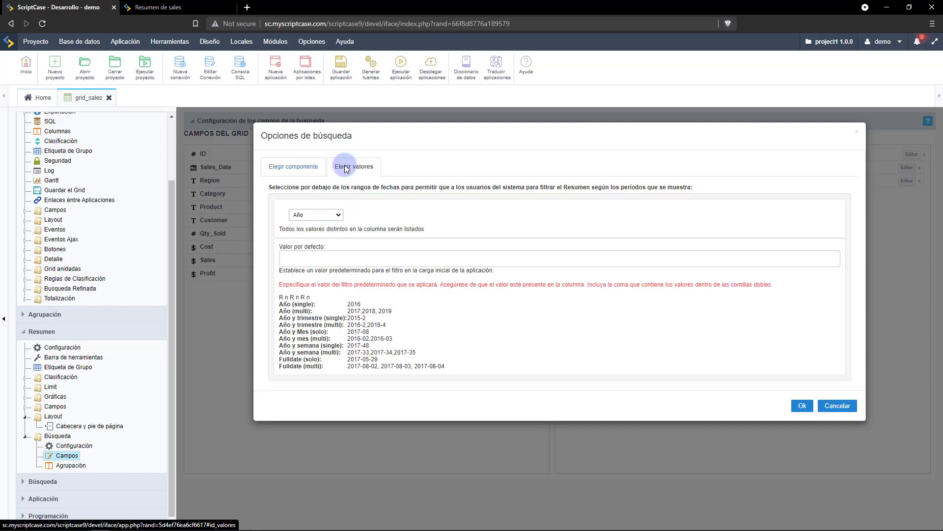
{"action": "left_click", "coordinate": [317, 216]}
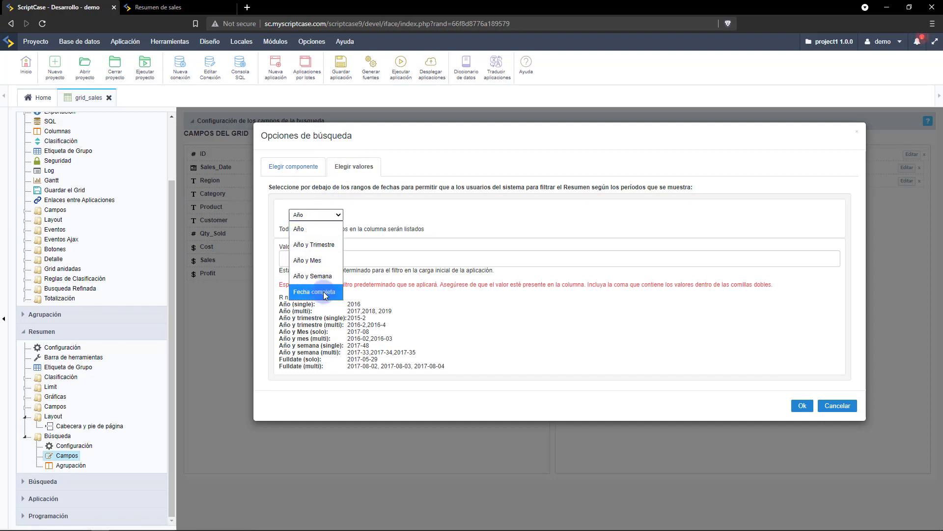
{"action": "left_click", "coordinate": [309, 228]}
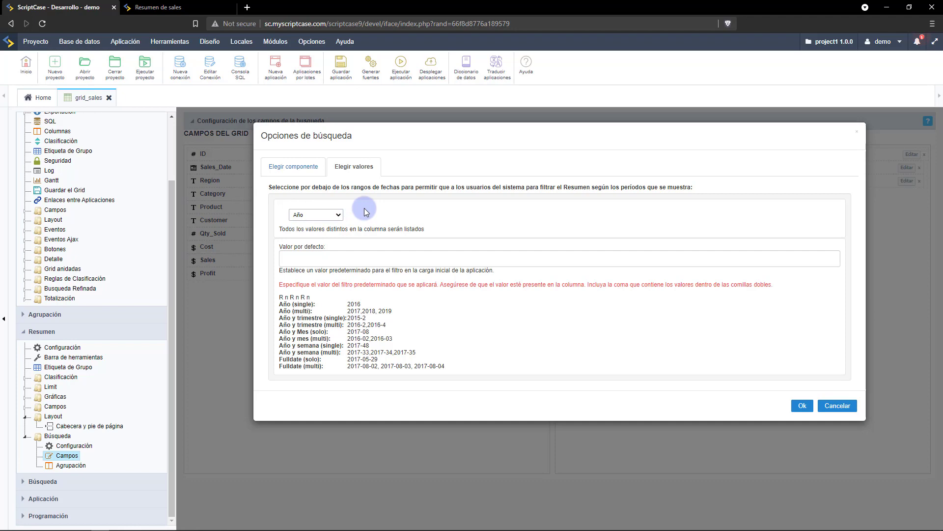
{"action": "left_click", "coordinate": [801, 406]}
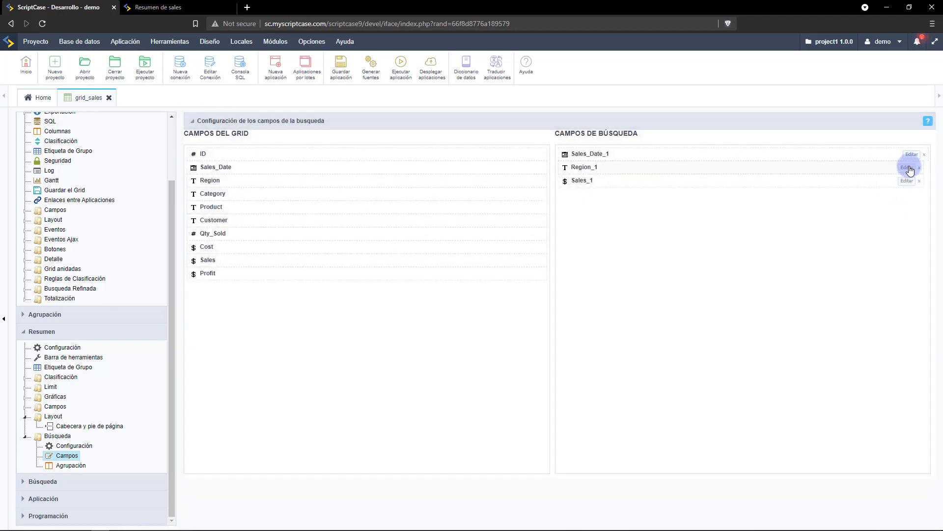
{"action": "left_click", "coordinate": [394, 64]}
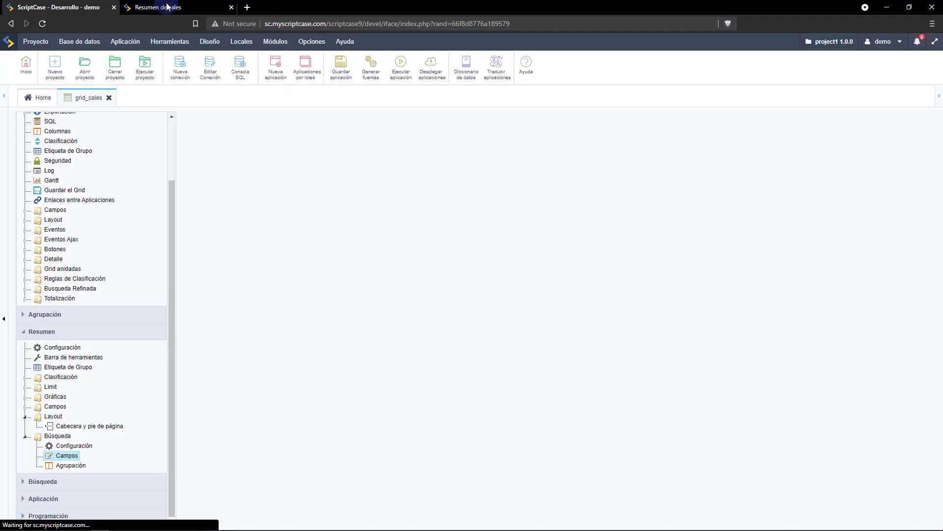
Filter the generated sales summary to the years 2013 and 2014.
{"action": "left_click", "coordinate": [156, 6]}
{"action": "left_click", "coordinate": [291, 117]}
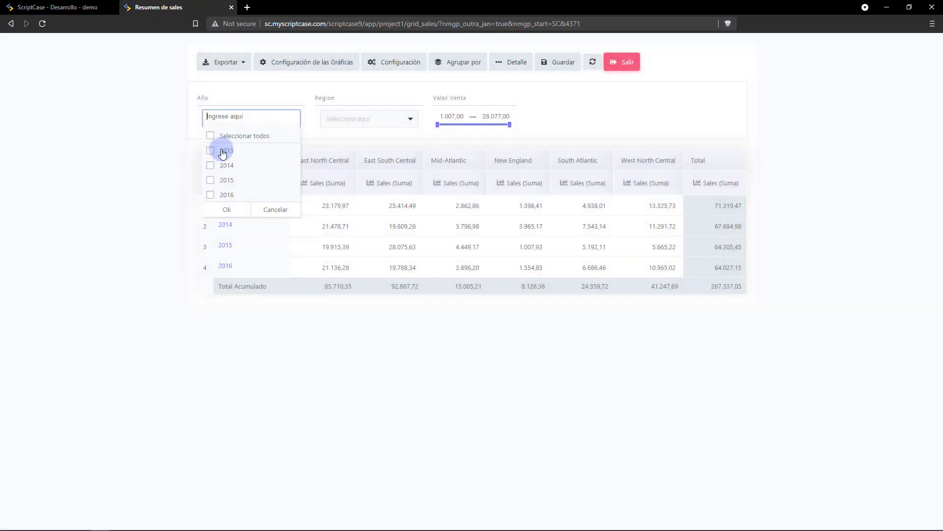
{"action": "left_click", "coordinate": [216, 150]}
{"action": "left_click", "coordinate": [211, 165]}
{"action": "left_click", "coordinate": [216, 212]}
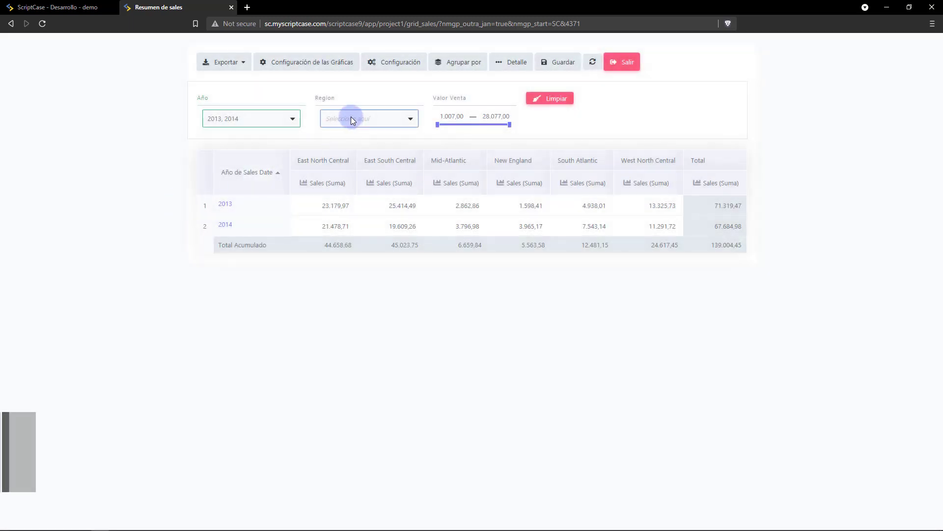
Filter East North Central and East South Central, raise minimum sales to 10.707,00, then clear and close.
{"action": "left_click", "coordinate": [351, 118]}
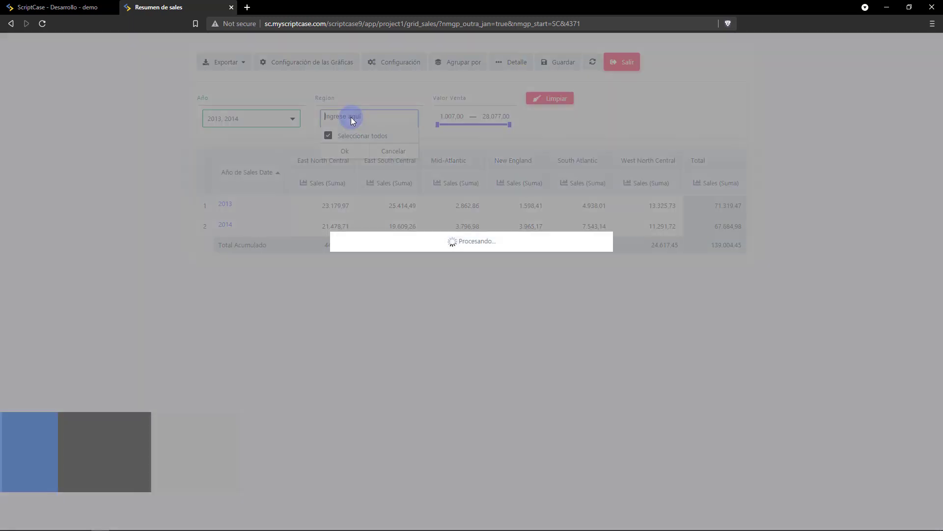
{"action": "left_click", "coordinate": [328, 151]}
{"action": "left_click", "coordinate": [329, 165]}
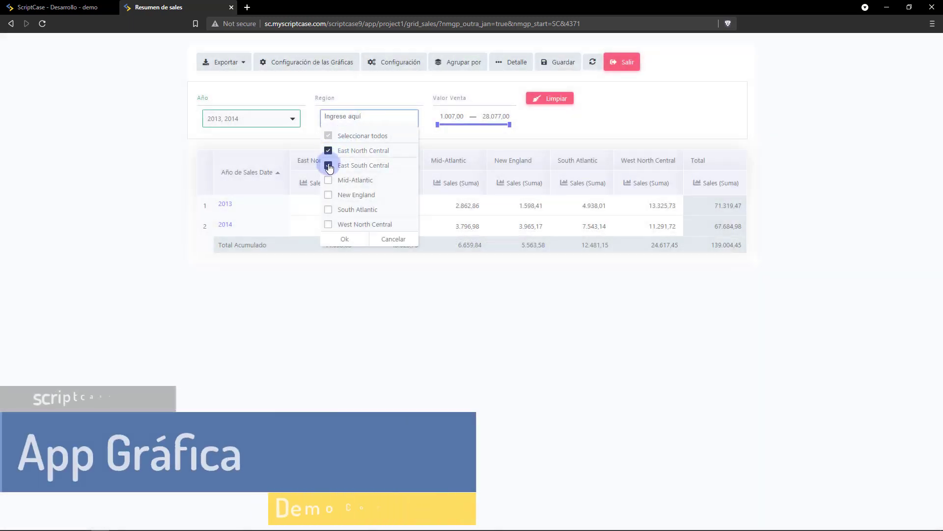
{"action": "left_click", "coordinate": [343, 235]}
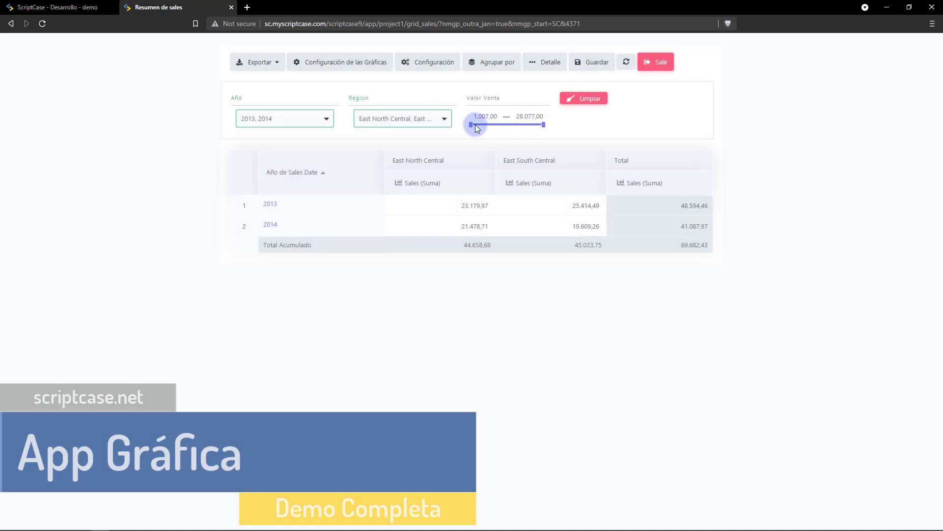
{"action": "left_click_drag", "start_coordinate": [471, 123], "coordinate": [505, 130]}
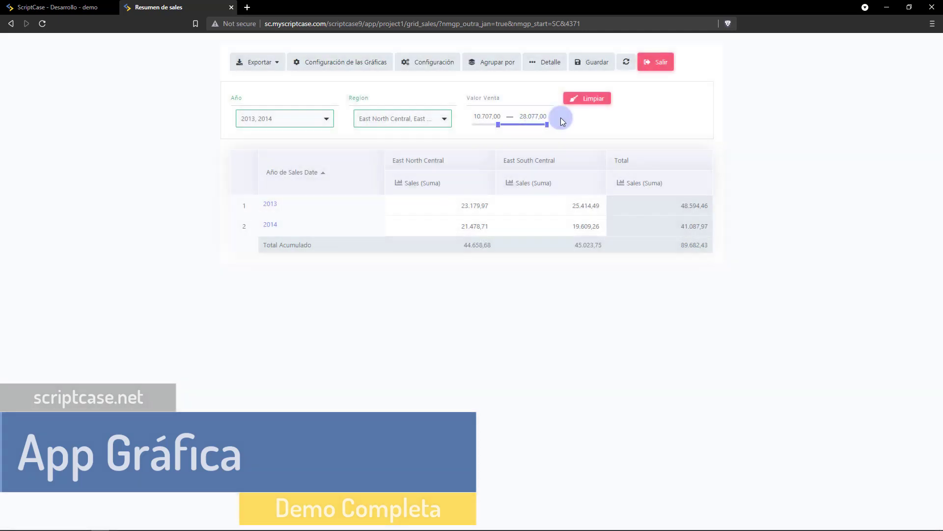
{"action": "left_click", "coordinate": [584, 99]}
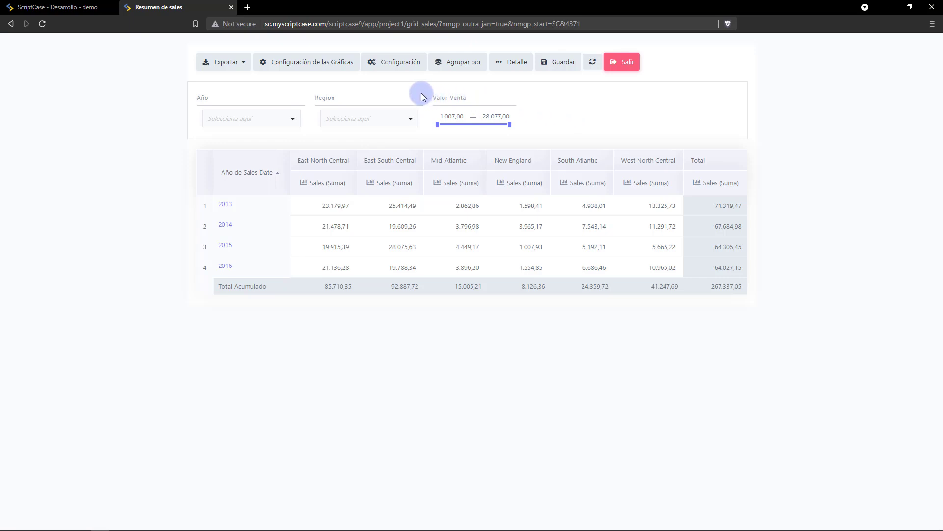
{"action": "key", "text": "ctrl+w"}
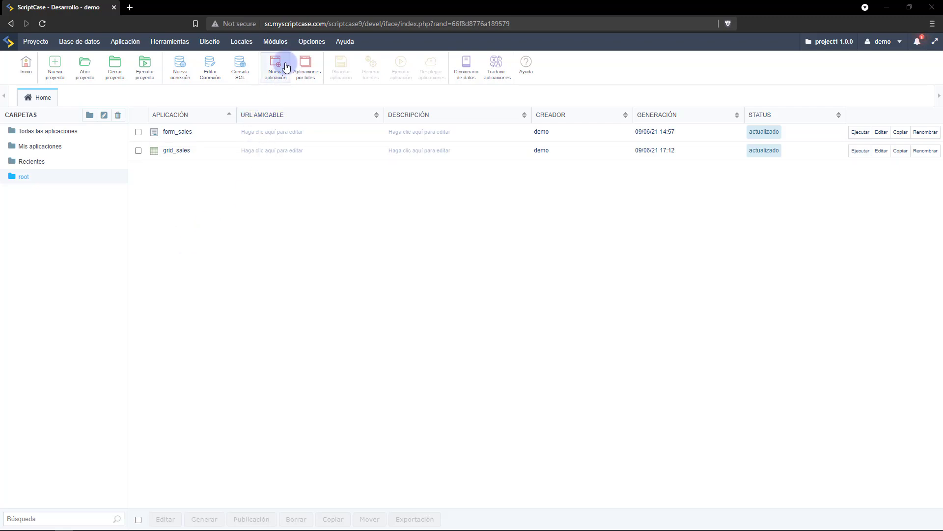
Create a Gráfica application named chart_sales on the sales table.
{"action": "left_click", "coordinate": [282, 65]}
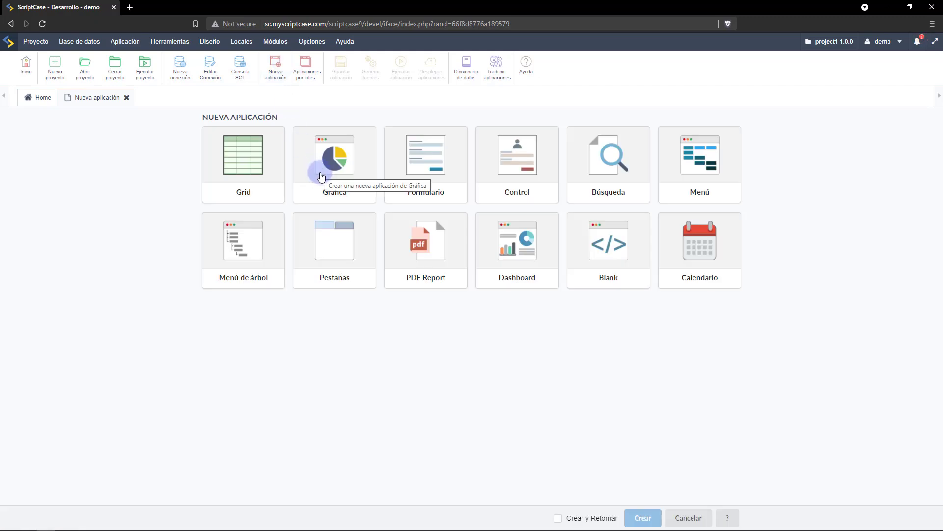
{"action": "left_click", "coordinate": [320, 175]}
{"action": "left_click", "coordinate": [250, 209]}
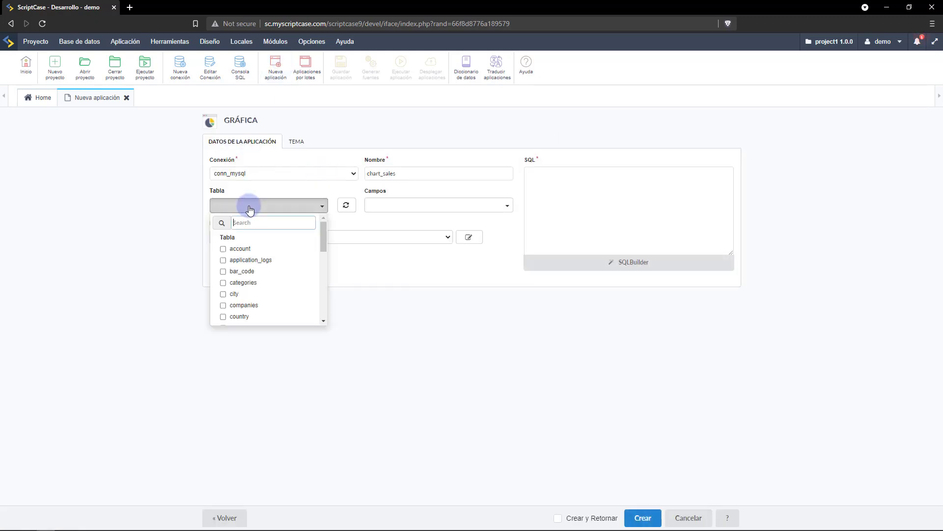
{"action": "type", "text": "sal"}
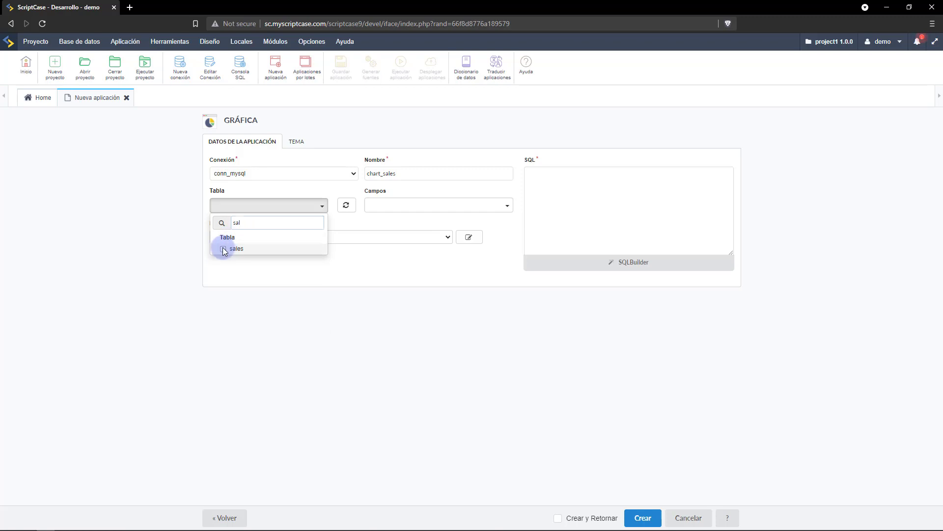
{"action": "left_click", "coordinate": [232, 249]}
{"action": "left_click", "coordinate": [254, 269]}
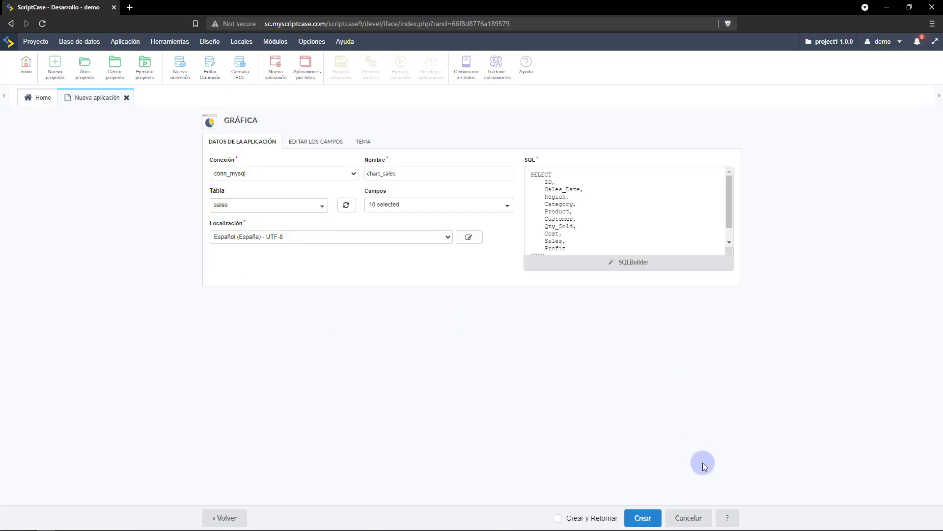
{"action": "left_click", "coordinate": [640, 517]}
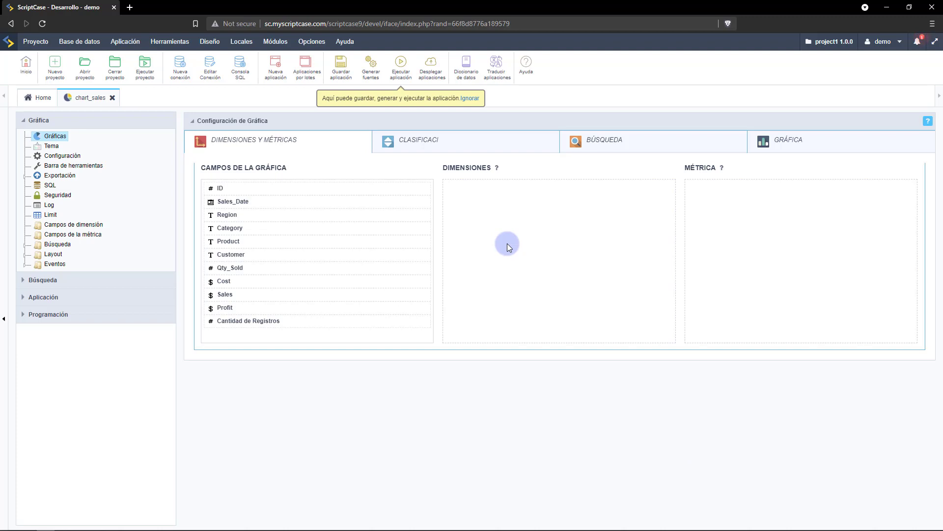
Set dimensions Region, Category, Product and Sales_Date, dropping the monthly Sales_Date breakdown.
{"action": "left_click_drag", "start_coordinate": [275, 214], "coordinate": [506, 197]}
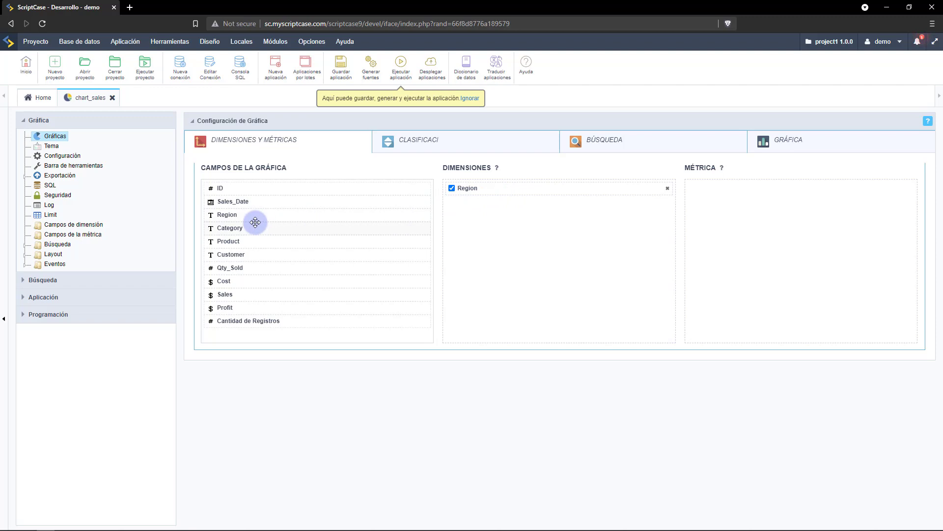
{"action": "left_click_drag", "start_coordinate": [251, 223], "coordinate": [501, 206]}
{"action": "left_click_drag", "start_coordinate": [238, 242], "coordinate": [490, 227]}
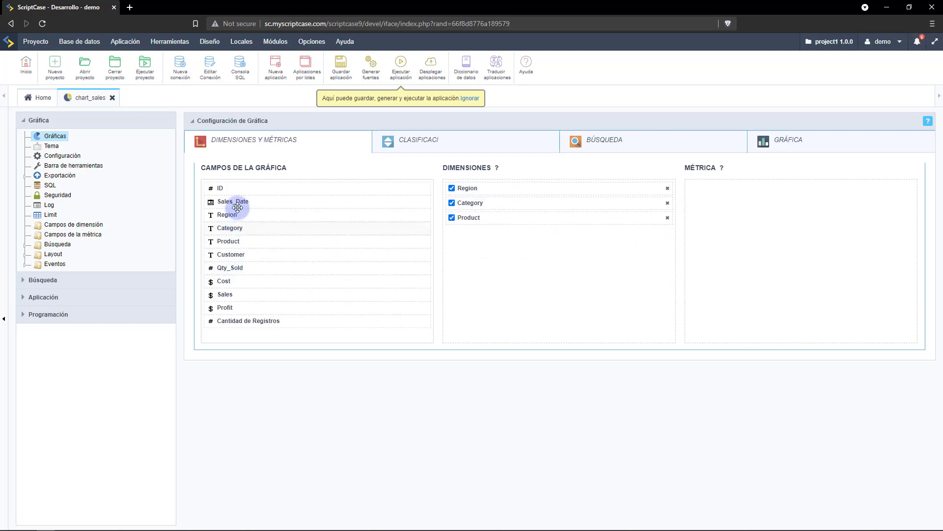
{"action": "left_click_drag", "start_coordinate": [238, 208], "coordinate": [489, 240]}
{"action": "left_click_drag", "start_coordinate": [244, 202], "coordinate": [500, 246]}
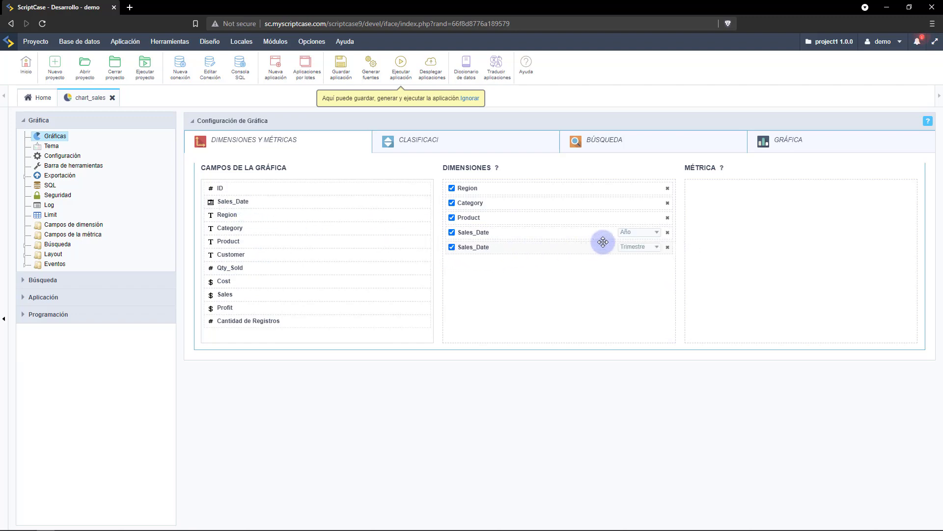
{"action": "left_click", "coordinate": [630, 248]}
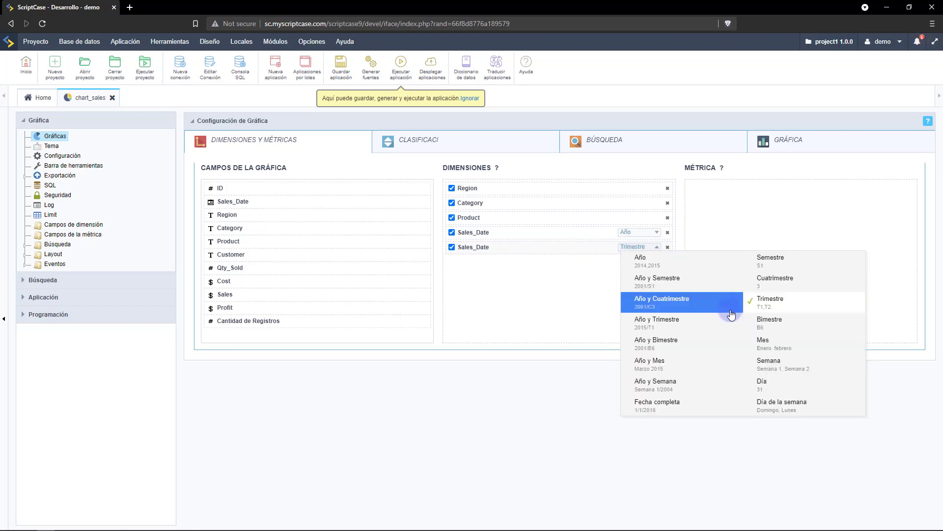
{"action": "left_click", "coordinate": [767, 344]}
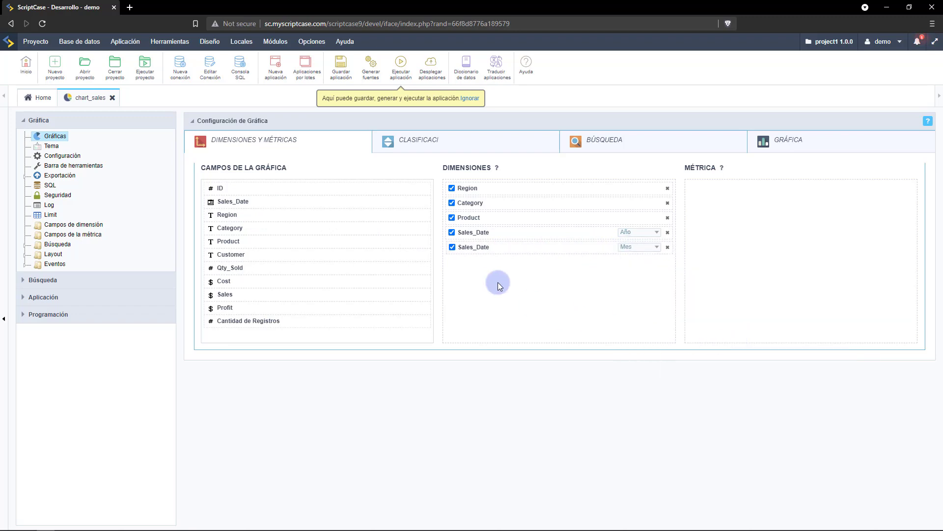
{"action": "left_click", "coordinate": [452, 246]}
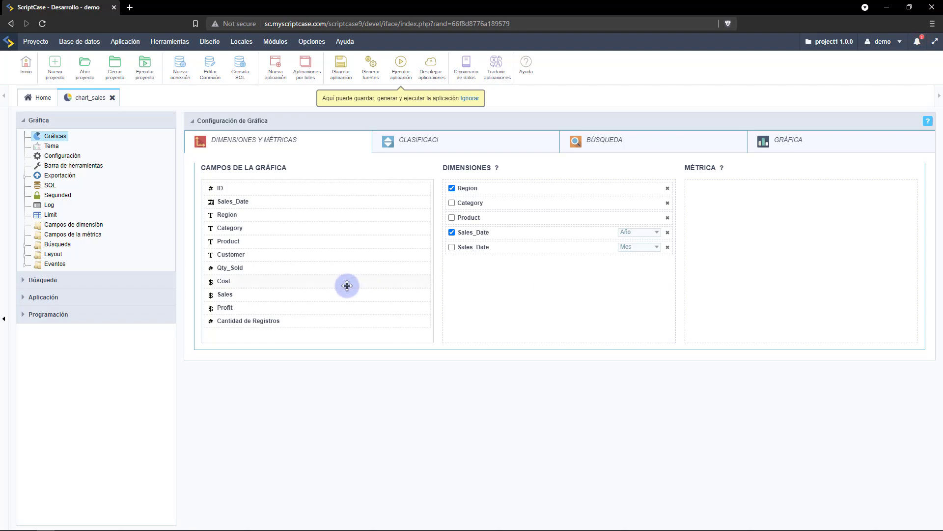
Make summed Sales the only active metric, with Qty_Sold (Recuento) and Cost added but unchecked.
{"action": "left_click_drag", "start_coordinate": [278, 297], "coordinate": [800, 213]}
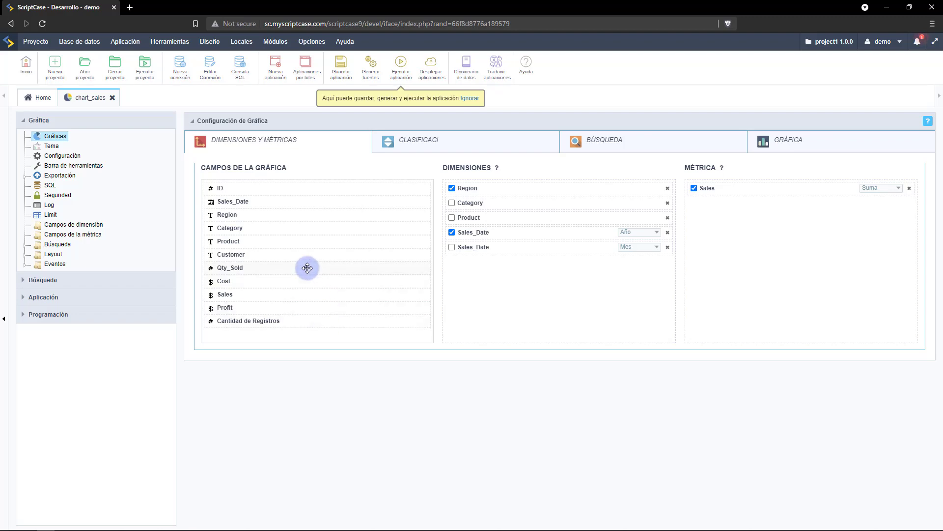
{"action": "left_click_drag", "start_coordinate": [307, 267], "coordinate": [801, 218]}
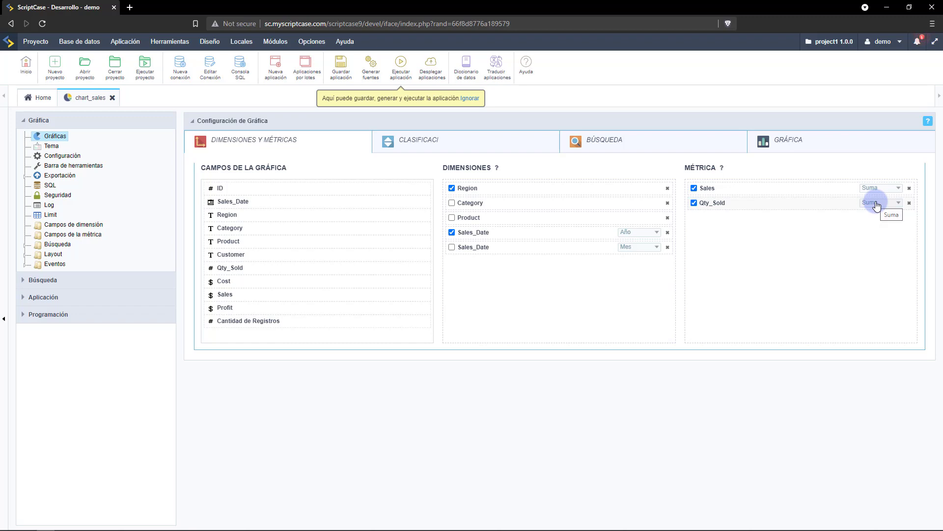
{"action": "left_click", "coordinate": [876, 204]}
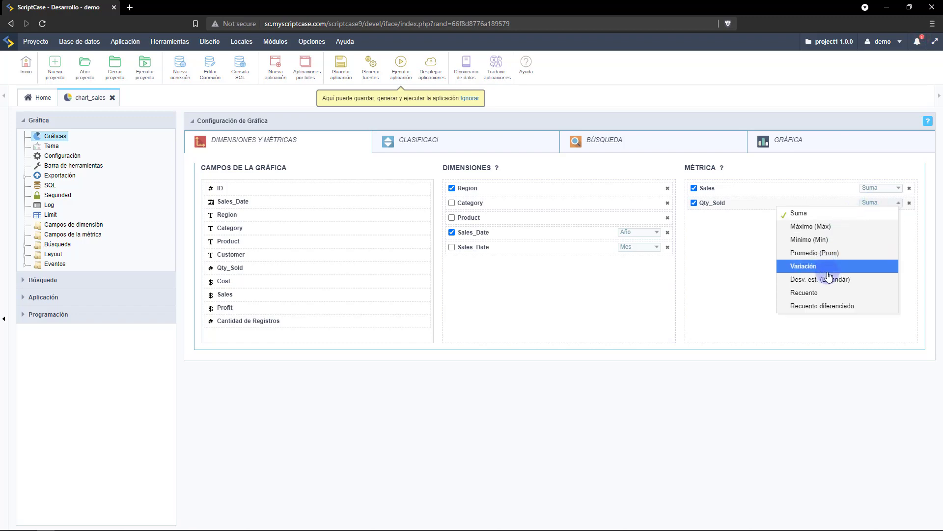
{"action": "left_click", "coordinate": [820, 293]}
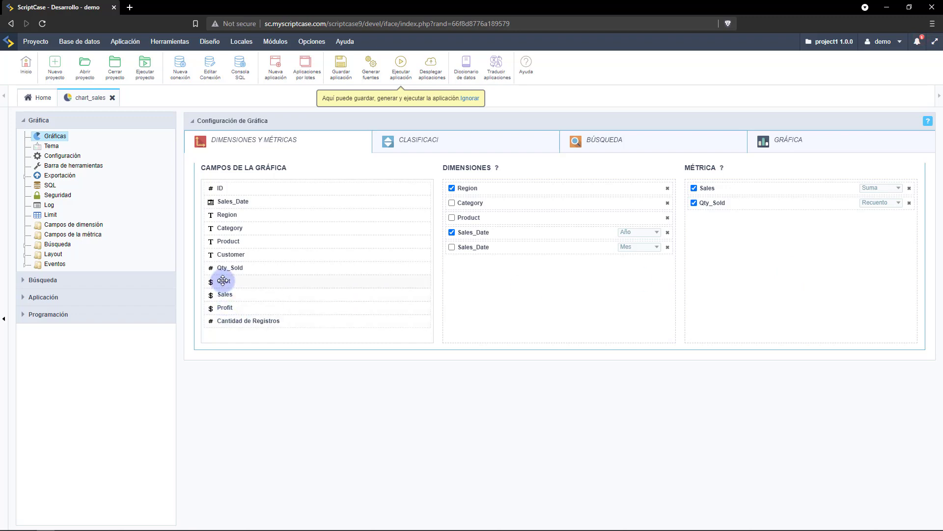
{"action": "left_click_drag", "start_coordinate": [223, 280], "coordinate": [748, 219]}
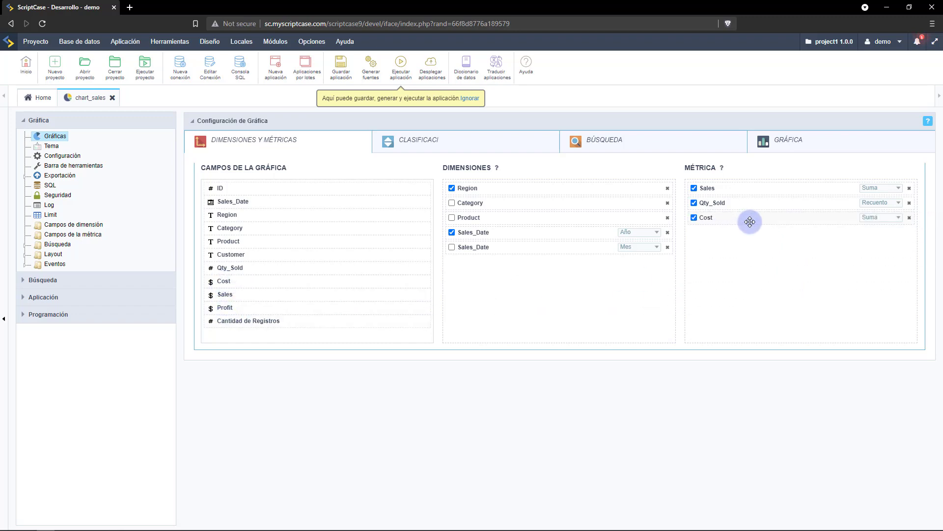
{"action": "left_click", "coordinate": [694, 202]}
{"action": "left_click", "coordinate": [694, 218]}
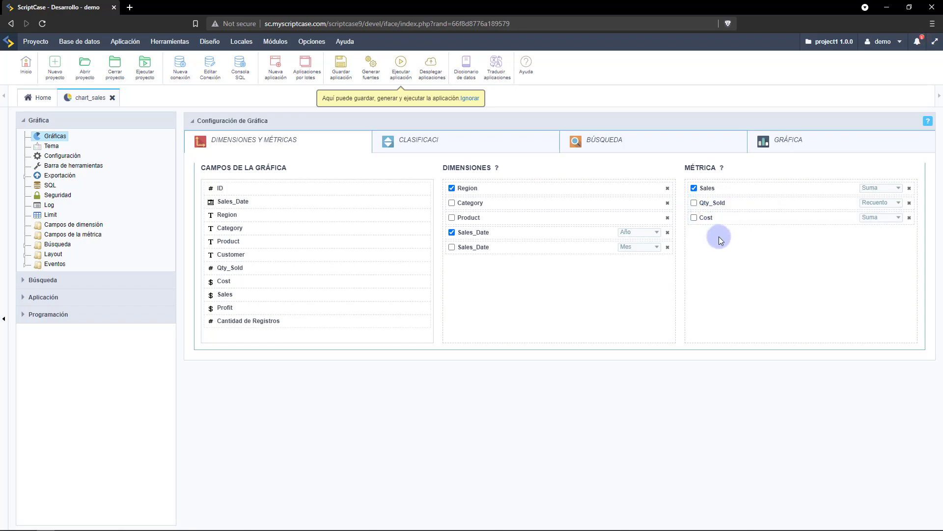
{"action": "left_click", "coordinate": [405, 65]}
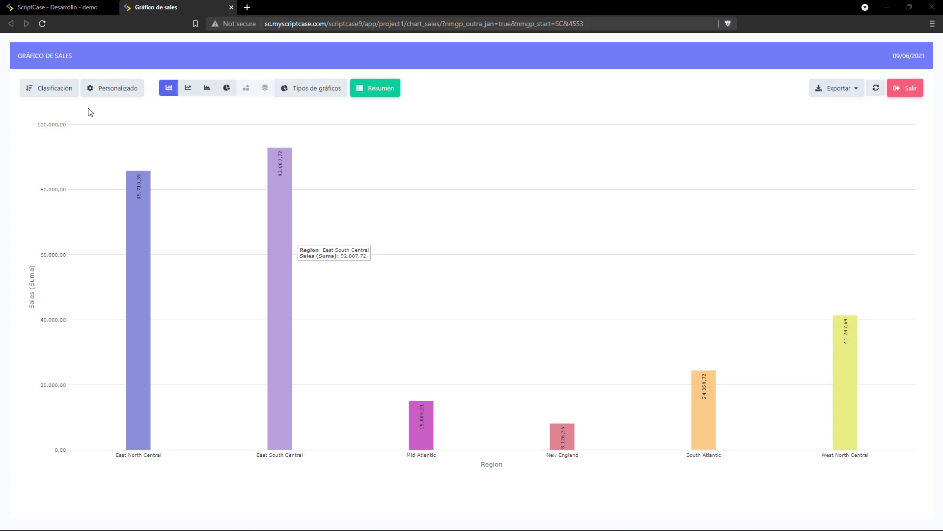
Sort the chart's regions ascending by Sales (Suma).
{"action": "left_click", "coordinate": [56, 92]}
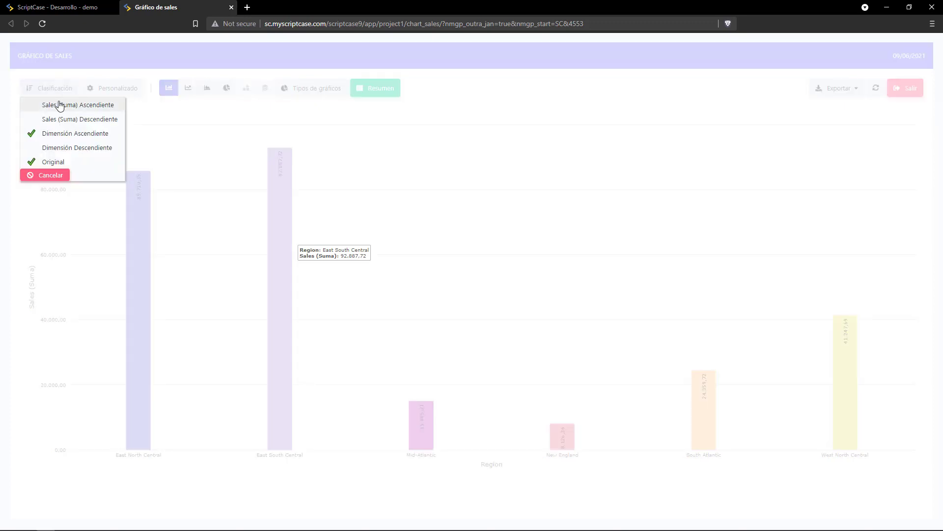
{"action": "left_click", "coordinate": [59, 104]}
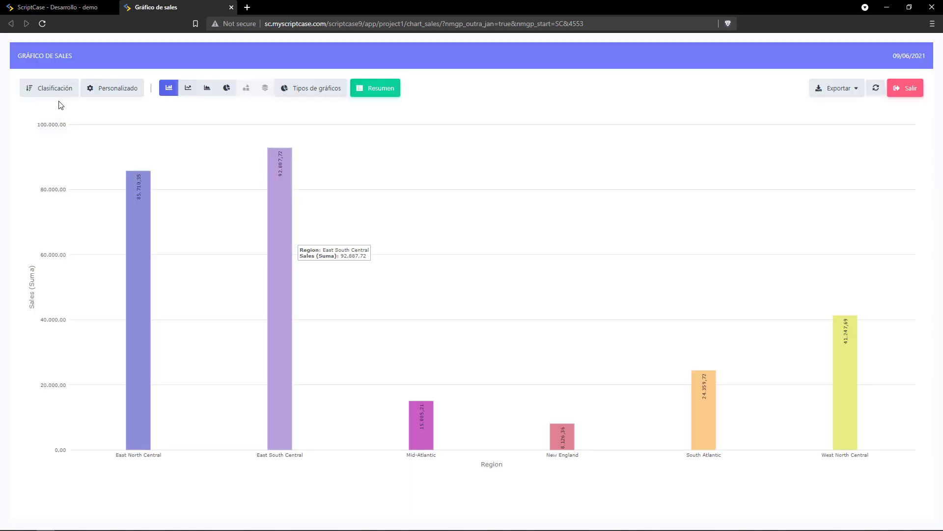
{"action": "left_click", "coordinate": [56, 93]}
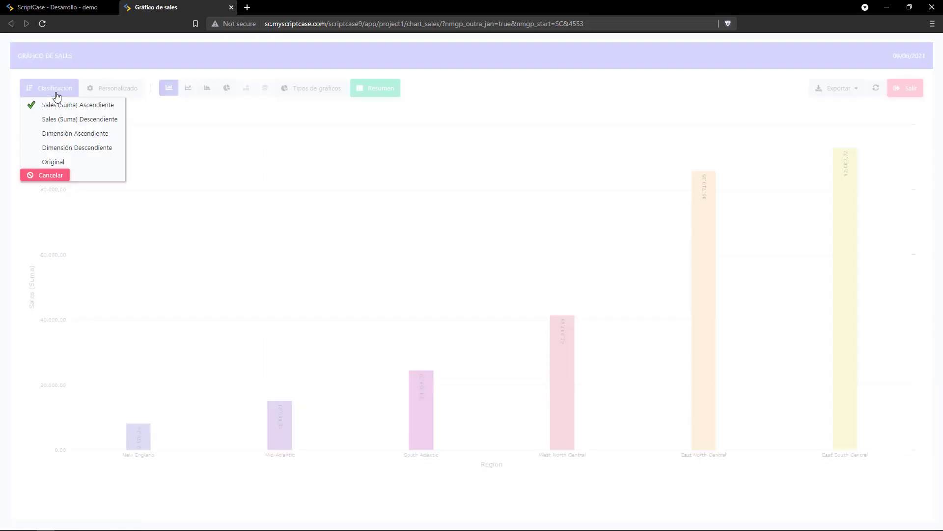
{"action": "left_click", "coordinate": [41, 176]}
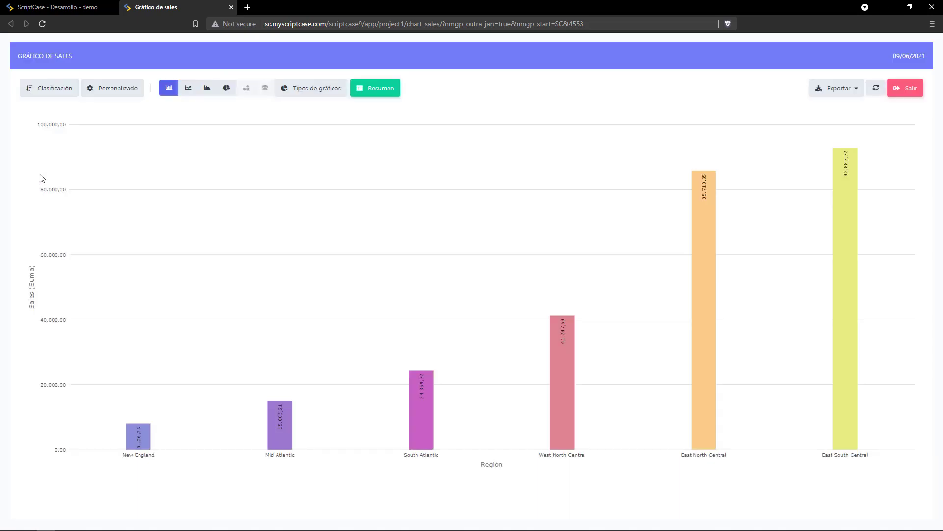
{"action": "left_click", "coordinate": [108, 89]}
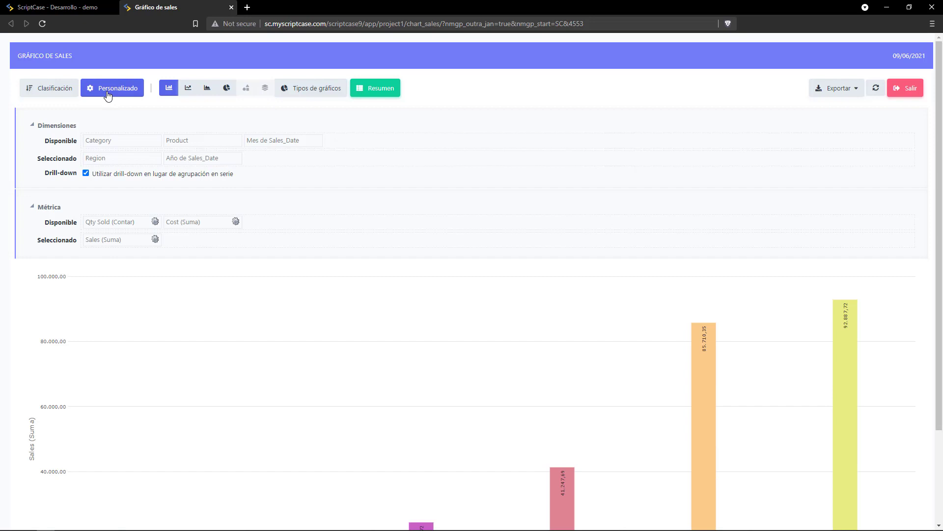
{"action": "left_click", "coordinate": [108, 94]}
Try line, area and pie views, then drill into East North Central sales by year.
{"action": "left_click", "coordinate": [187, 92]}
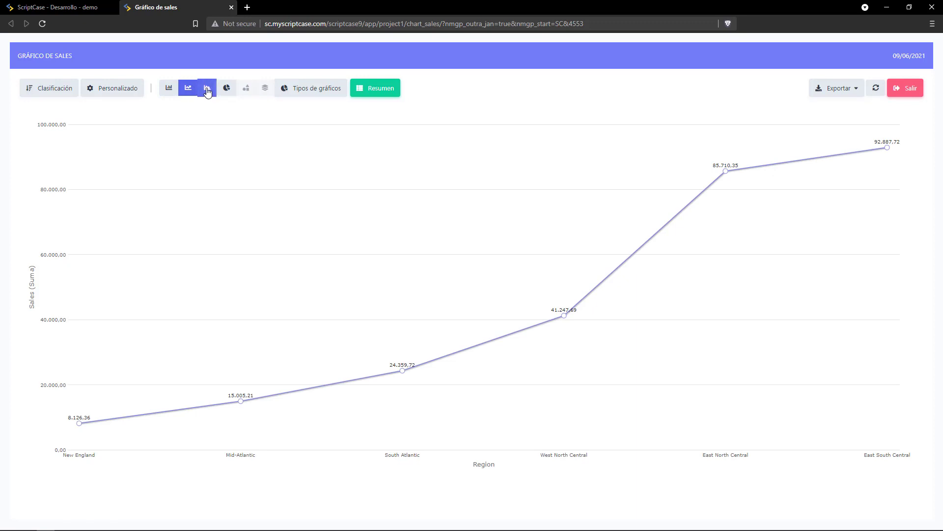
{"action": "left_click", "coordinate": [207, 91]}
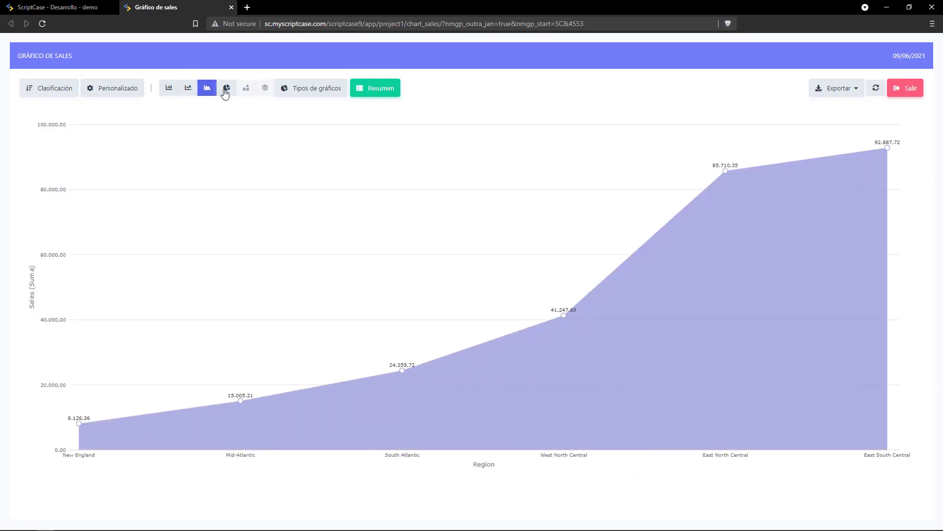
{"action": "left_click", "coordinate": [225, 93]}
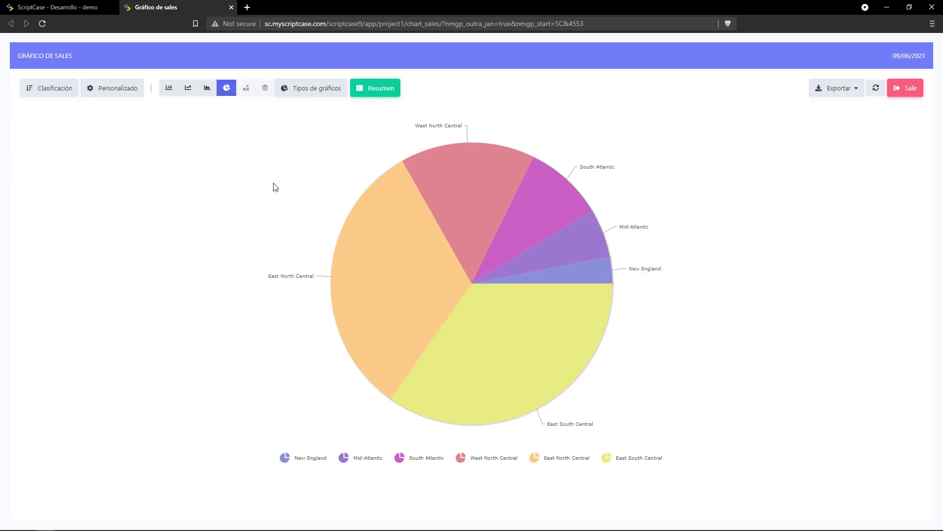
{"action": "mouse_move", "coordinate": [376, 274]}
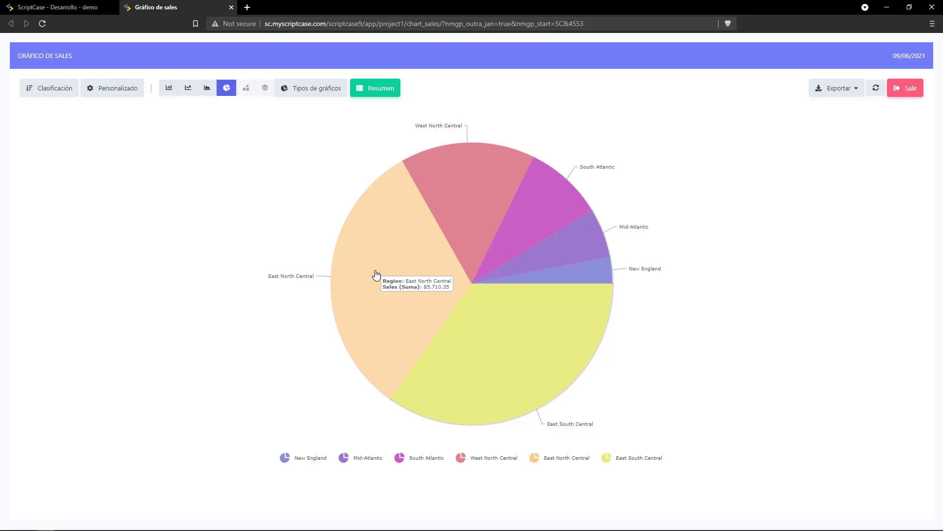
{"action": "left_click", "coordinate": [377, 275]}
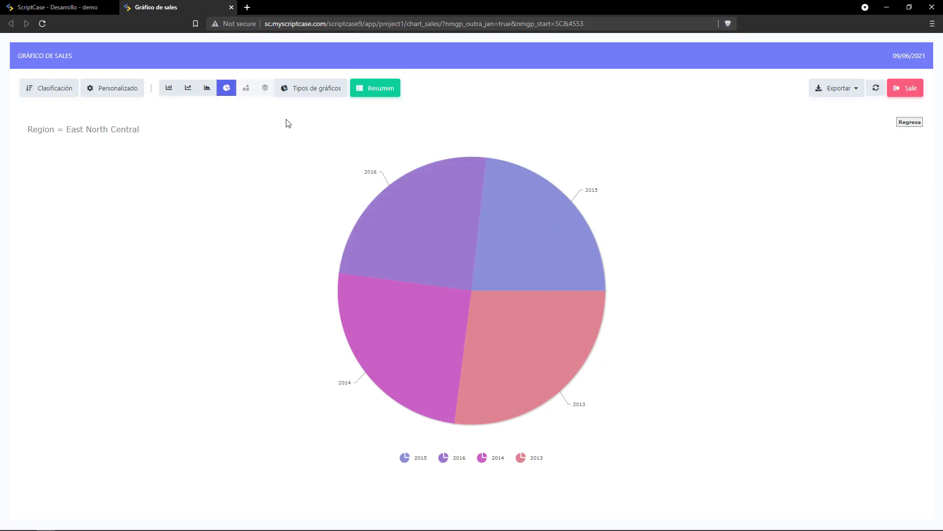
Switch the drill-down to a line chart, return to all regions, and redraw as horizontal bars.
{"action": "left_click", "coordinate": [304, 90]}
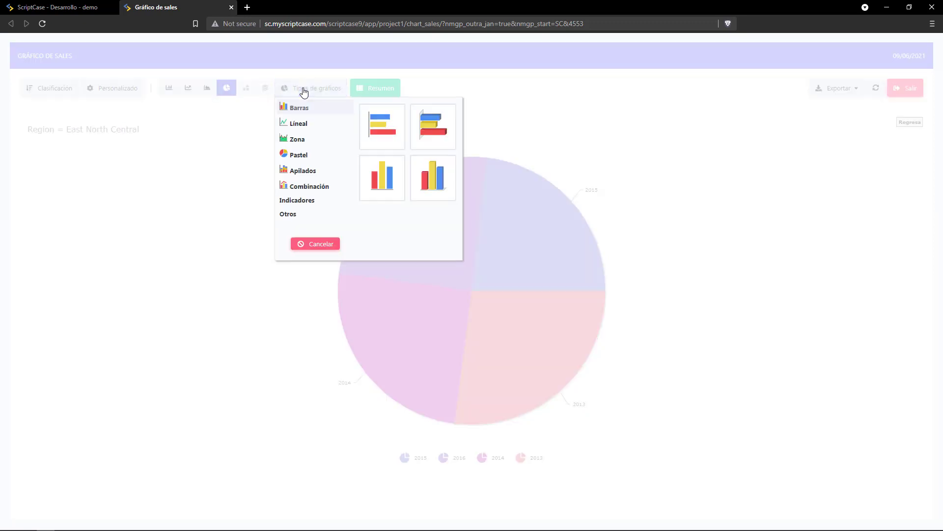
{"action": "left_click", "coordinate": [298, 123]}
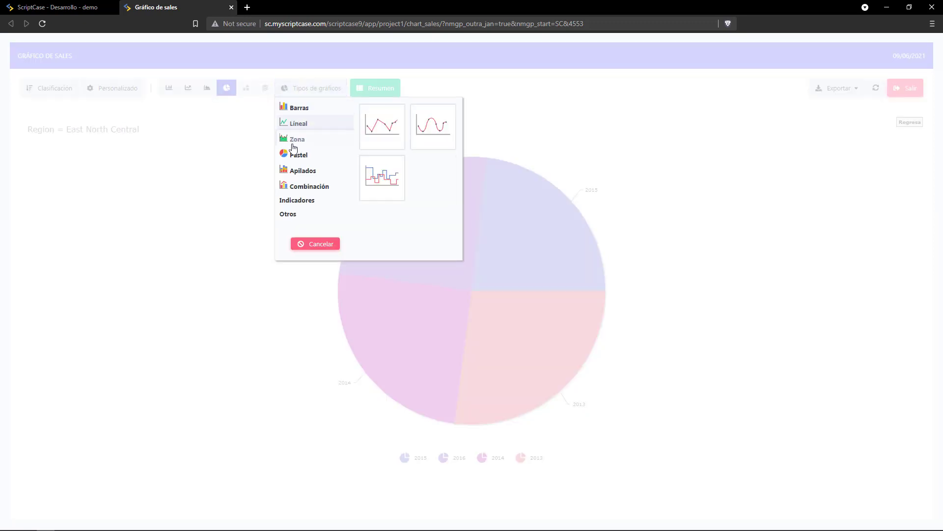
{"action": "left_click", "coordinate": [385, 132]}
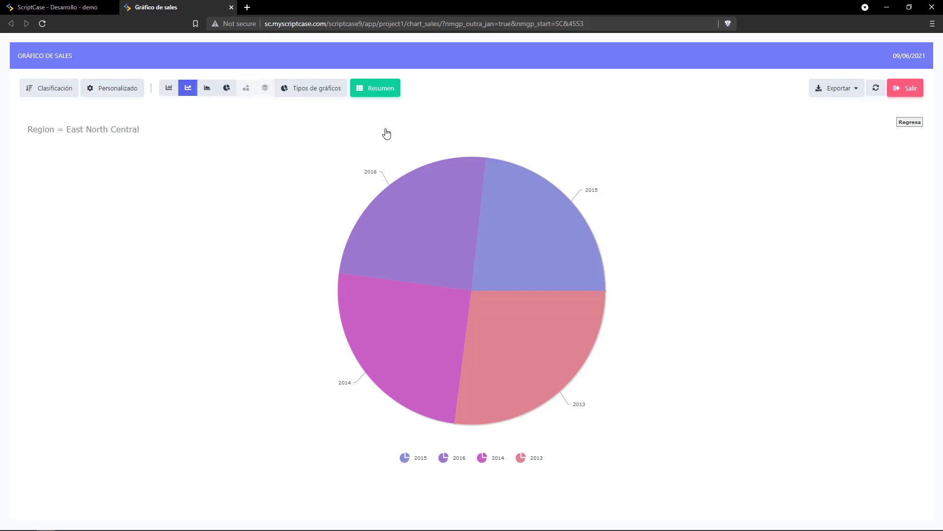
{"action": "left_click", "coordinate": [906, 123]}
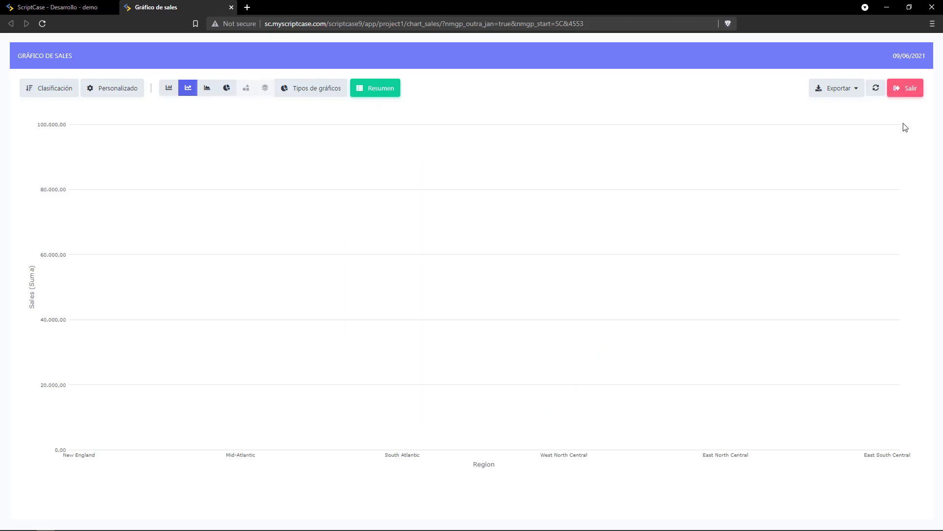
{"action": "left_click", "coordinate": [311, 93]}
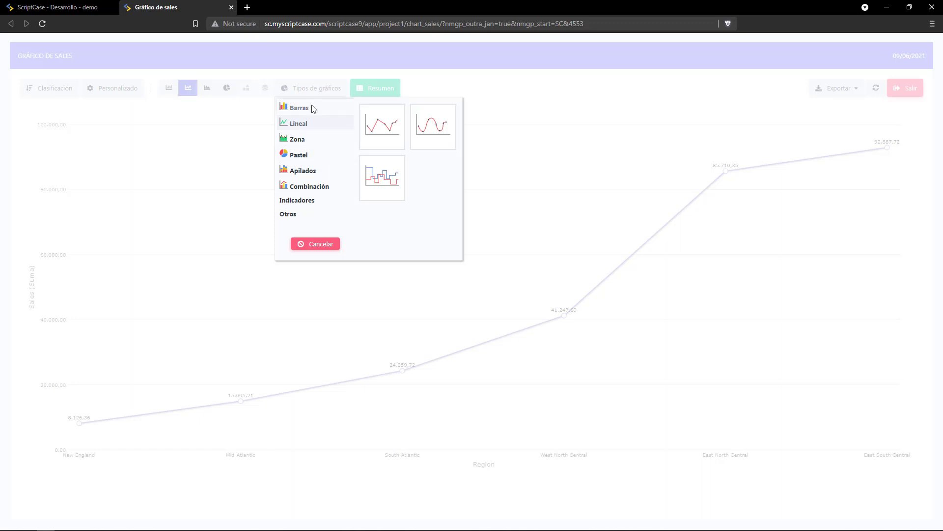
{"action": "left_click", "coordinate": [313, 109]}
{"action": "left_click", "coordinate": [382, 121]}
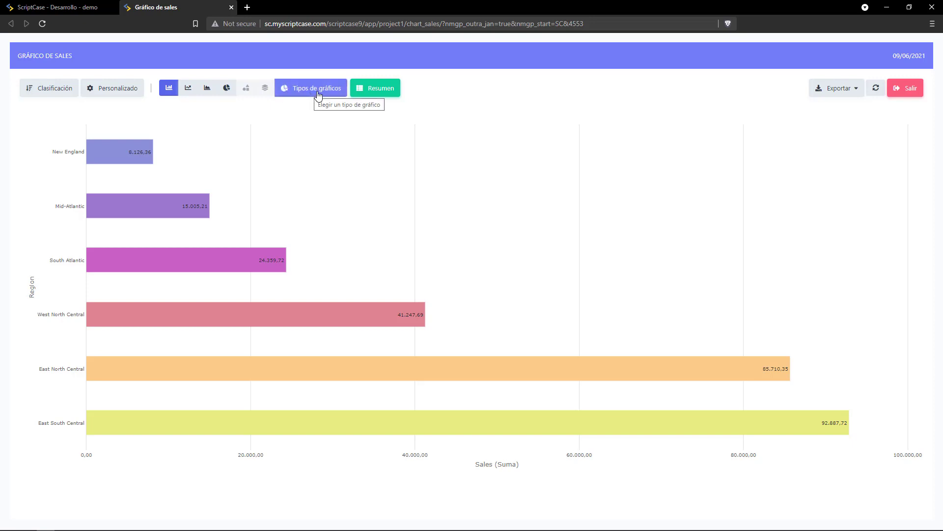
Review the sales summary table by region and year, then close it.
{"action": "left_click", "coordinate": [362, 89]}
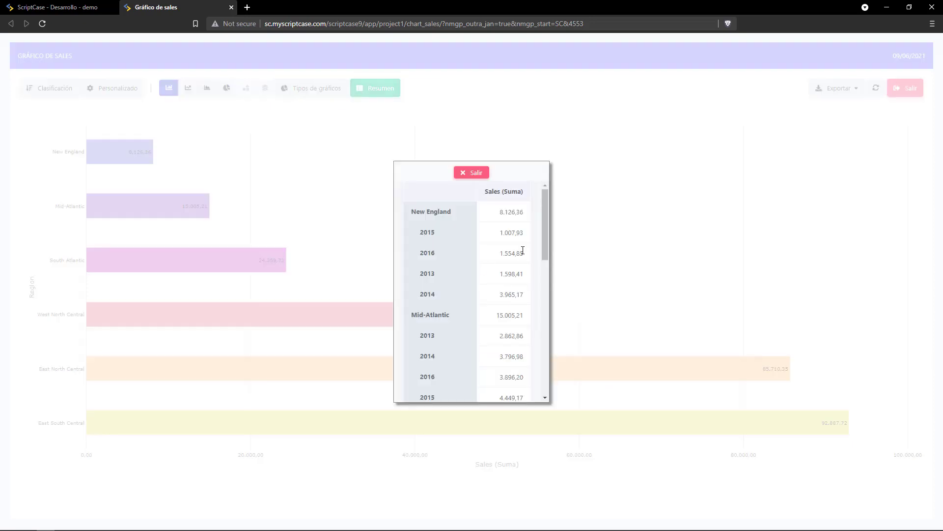
{"action": "left_click_drag", "start_coordinate": [547, 208], "coordinate": [514, 371]}
{"action": "left_click_drag", "start_coordinate": [545, 323], "coordinate": [546, 184]}
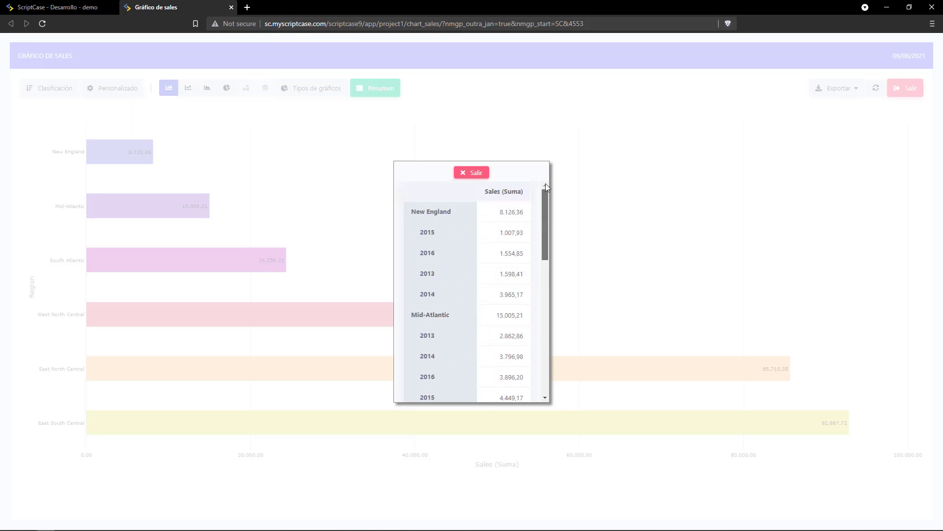
{"action": "left_click", "coordinate": [476, 173]}
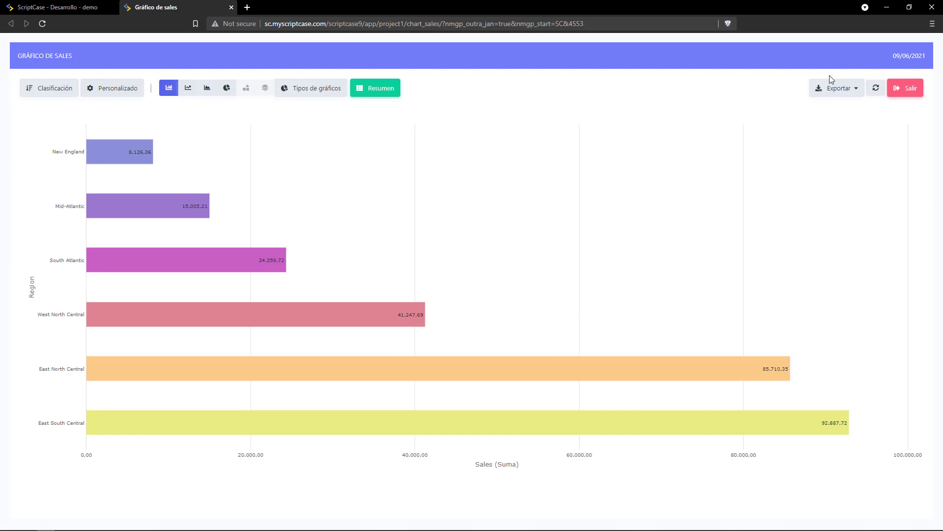
Export the charts as images, keeping Año de Sales_Date as the level.
{"action": "left_click", "coordinate": [838, 90]}
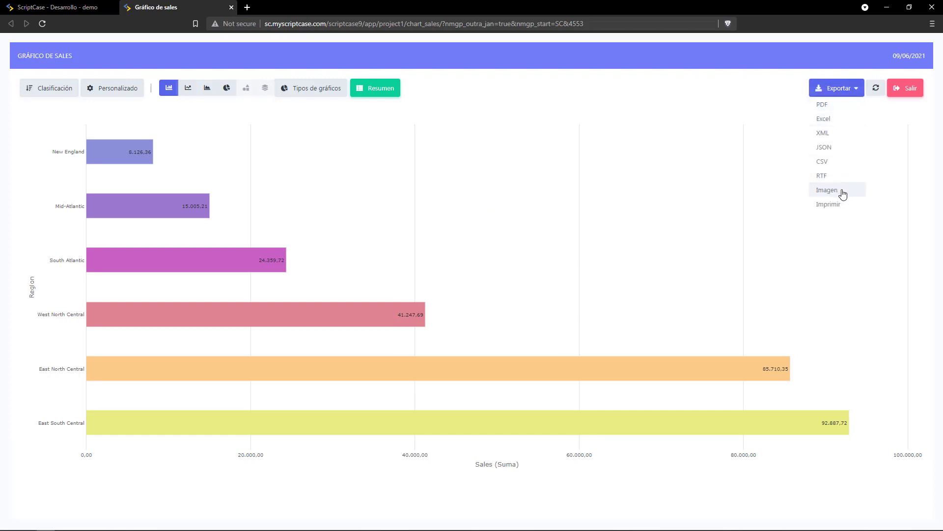
{"action": "left_click", "coordinate": [828, 190]}
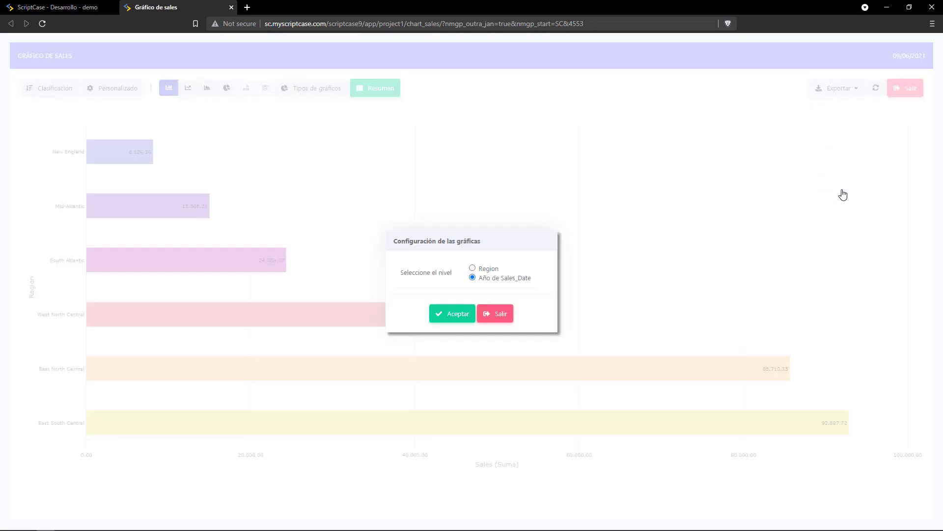
{"action": "left_click", "coordinate": [459, 323]}
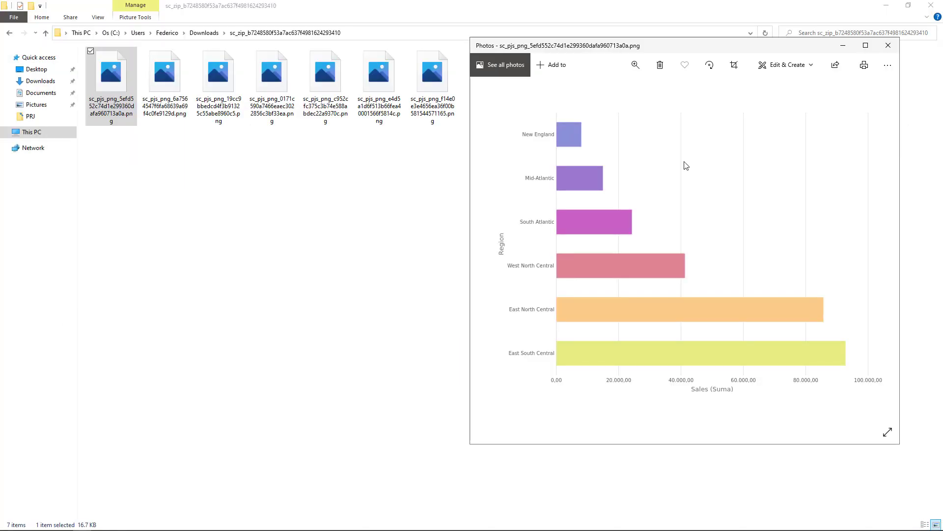
Page through the exported chart PNG images in Windows Photos.
{"action": "key", "text": "Right"}
{"action": "key", "text": "Right"}
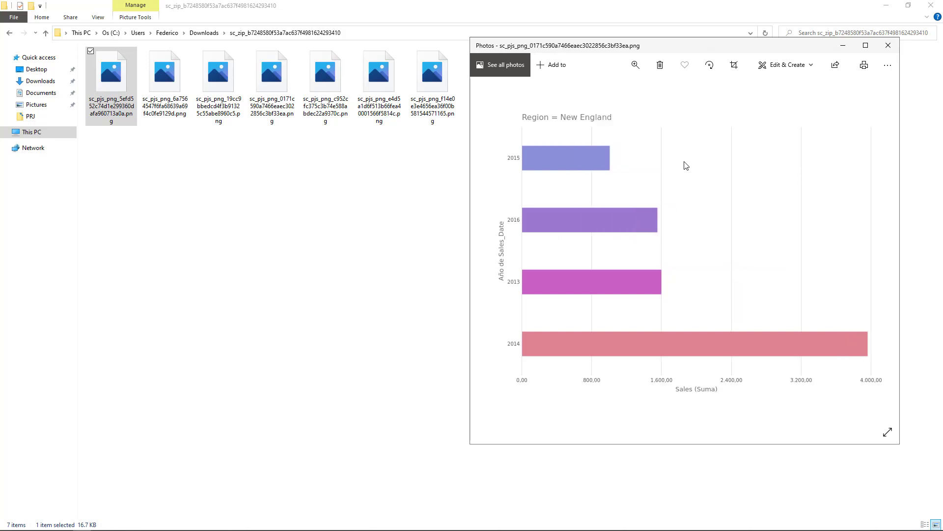
{"action": "key", "text": "Right"}
{"action": "key", "text": "Right"}
{"action": "key", "text": "Right"}
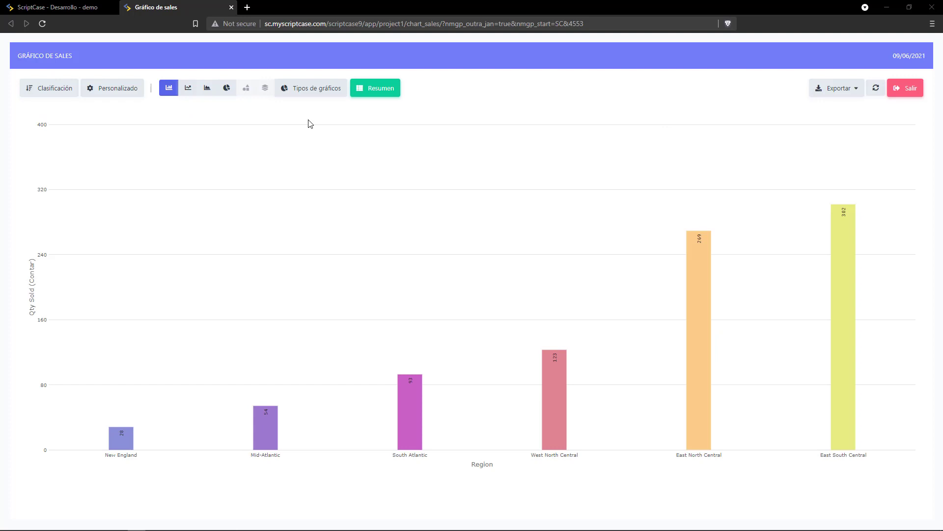
In Personalizado, replace the Region dimension with Category, keeping Drill-down checked.
{"action": "left_click", "coordinate": [136, 89]}
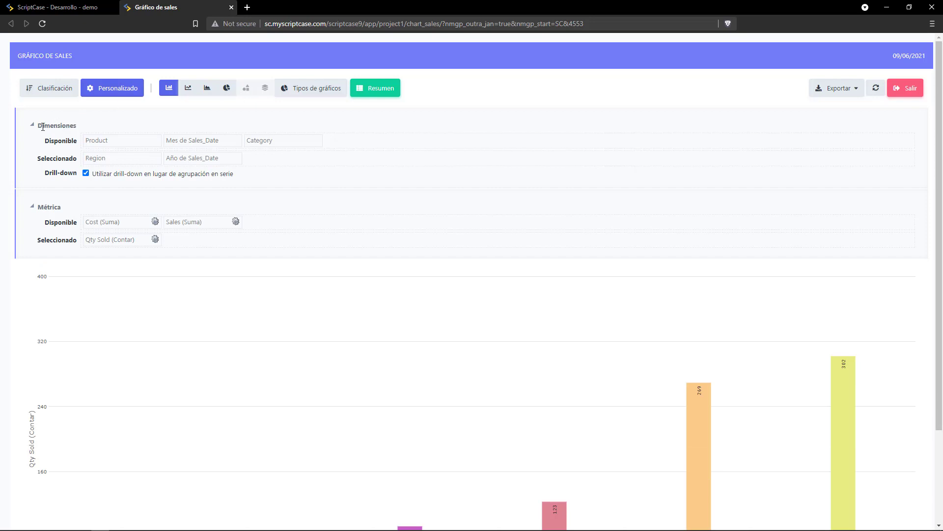
{"action": "left_click_drag", "start_coordinate": [43, 127], "coordinate": [76, 127]}
{"action": "left_click_drag", "start_coordinate": [44, 207], "coordinate": [77, 207]}
{"action": "left_click", "coordinate": [77, 207]}
{"action": "left_click_drag", "start_coordinate": [118, 159], "coordinate": [357, 154]}
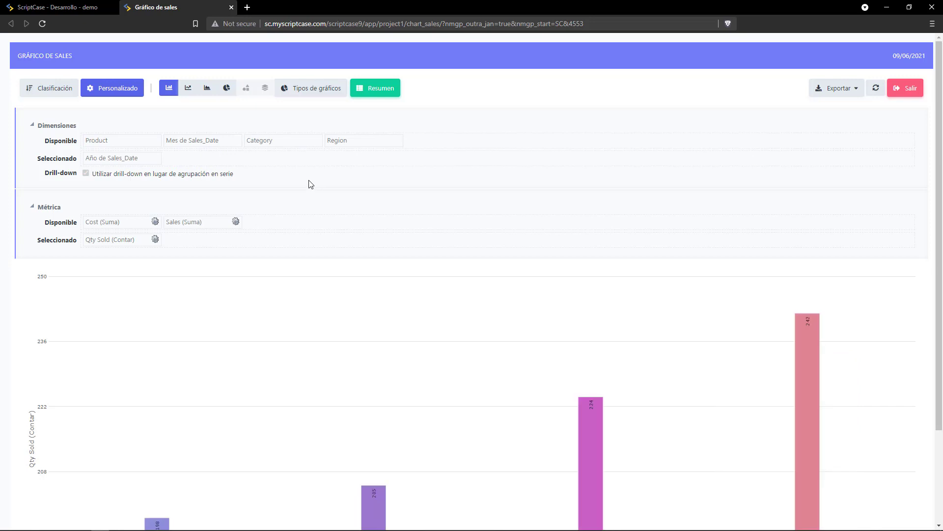
{"action": "scroll", "coordinate": [302, 254], "scroll_direction": "down", "scroll_amount": 2}
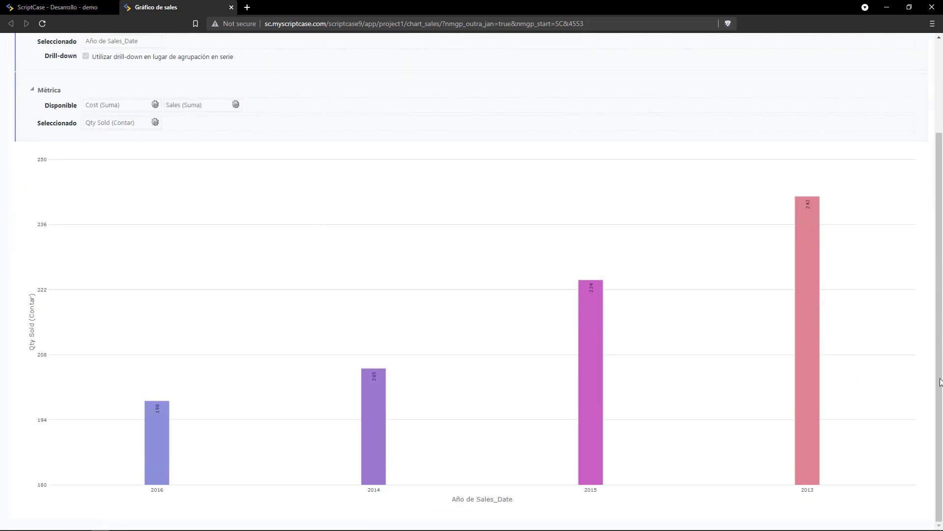
{"action": "scroll", "coordinate": [185, 175], "scroll_direction": "up", "scroll_amount": 2}
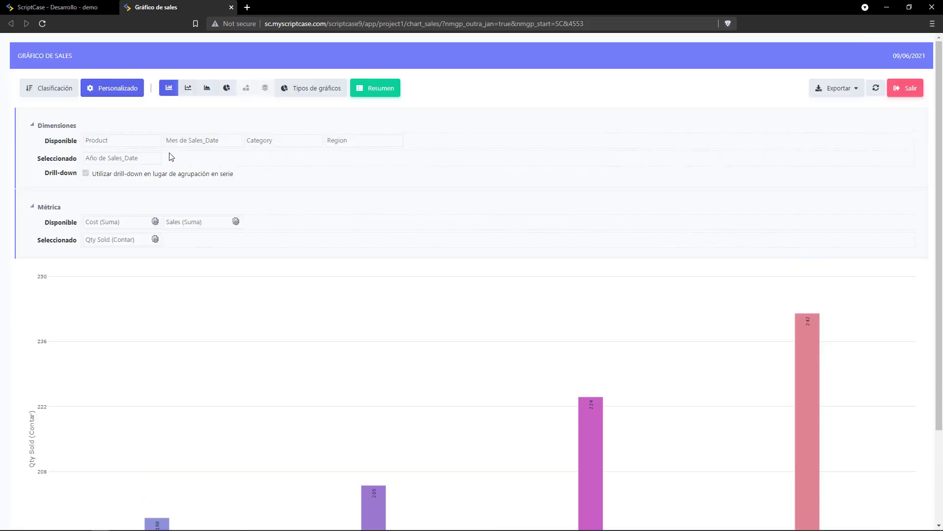
{"action": "left_click_drag", "start_coordinate": [295, 142], "coordinate": [101, 159]}
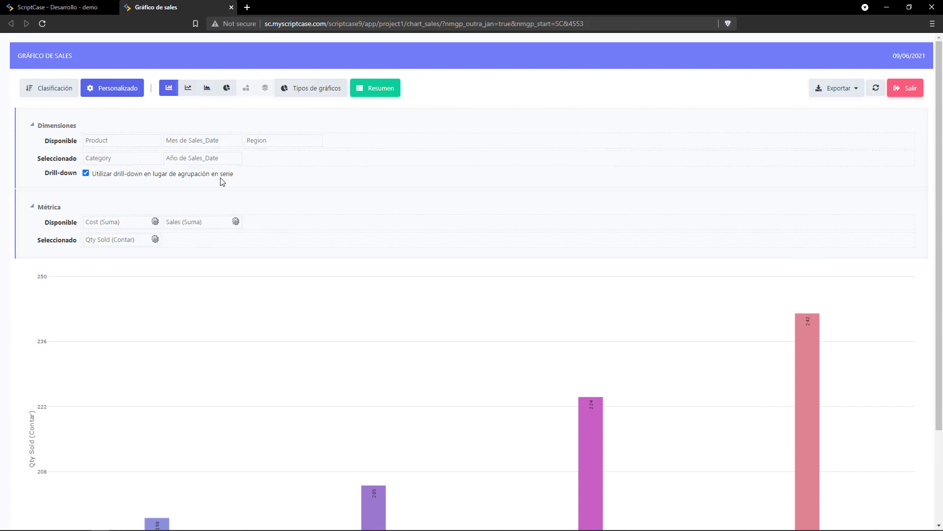
{"action": "scroll", "coordinate": [341, 290], "scroll_direction": "down", "scroll_amount": 2}
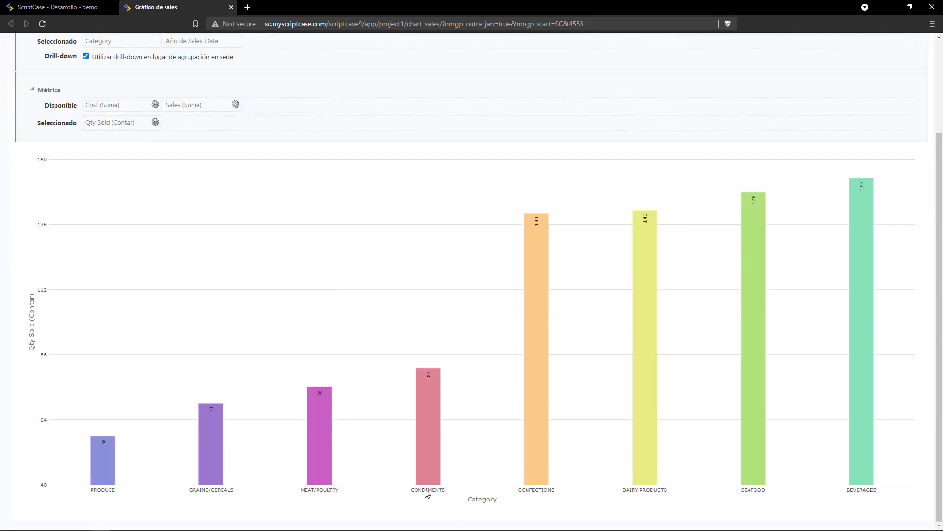
{"action": "scroll", "coordinate": [241, 215], "scroll_direction": "up", "scroll_amount": 2}
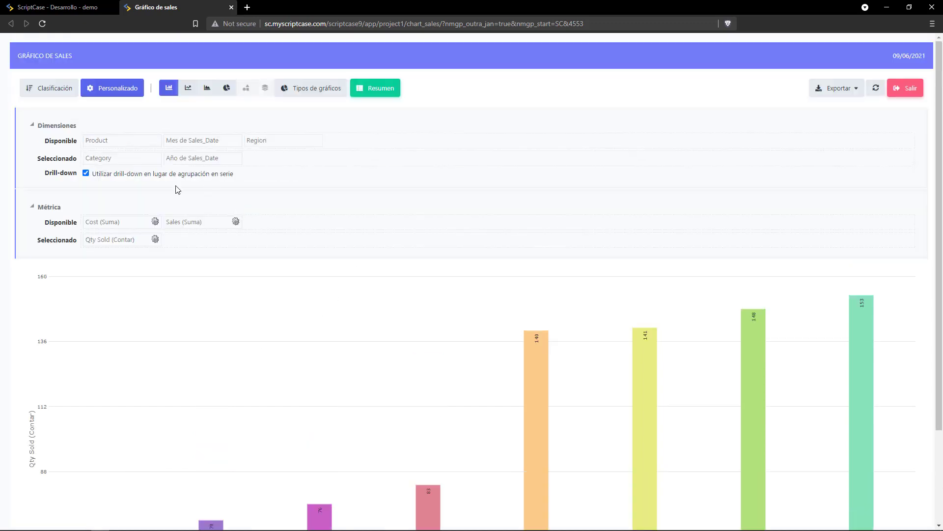
{"action": "left_click", "coordinate": [86, 173]}
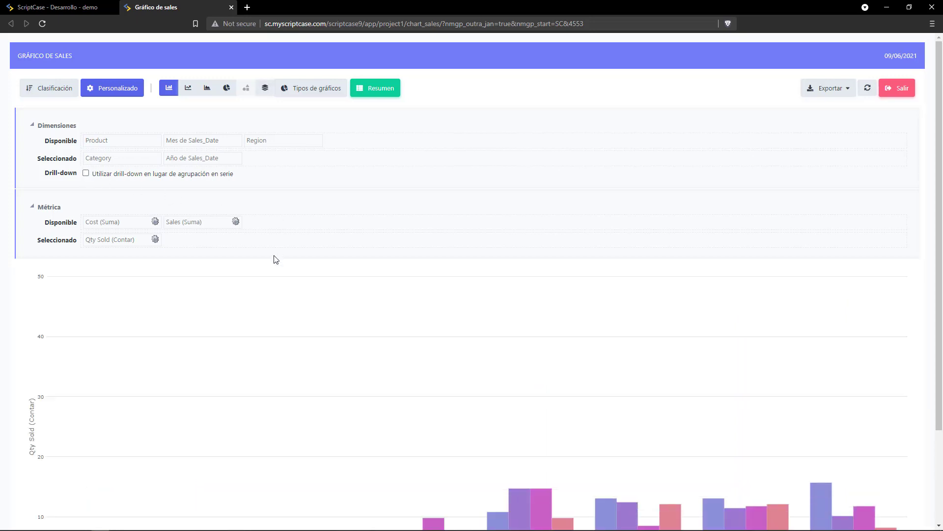
{"action": "scroll", "coordinate": [276, 260], "scroll_direction": "down", "scroll_amount": 3}
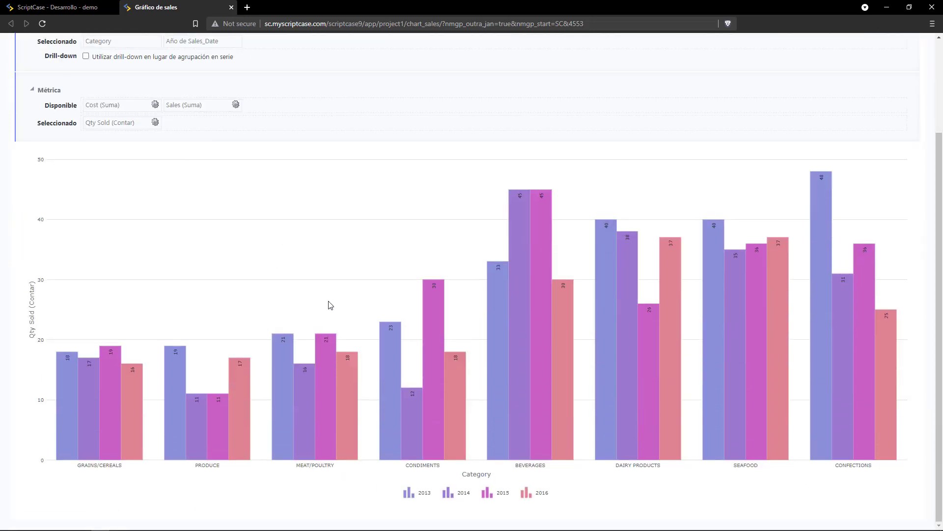
{"action": "left_click", "coordinate": [408, 496]}
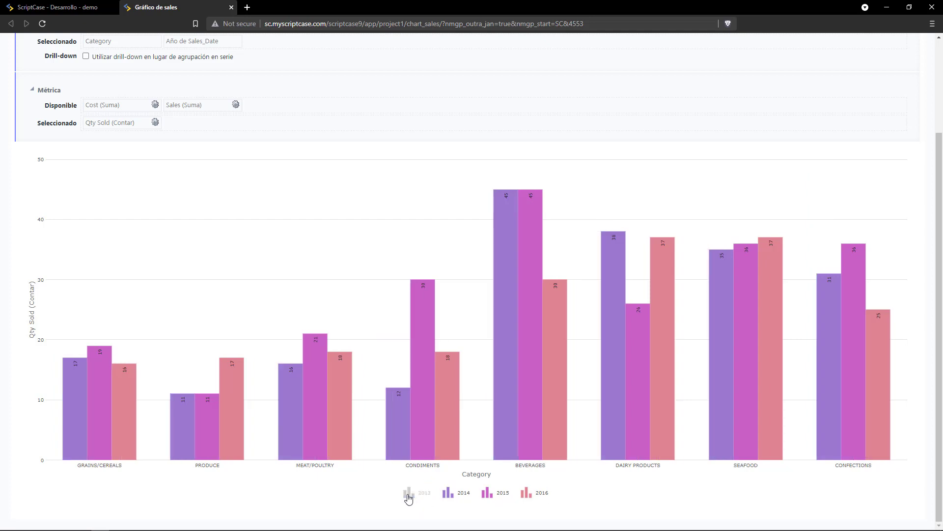
{"action": "left_click", "coordinate": [449, 495]}
{"action": "left_click", "coordinate": [488, 494]}
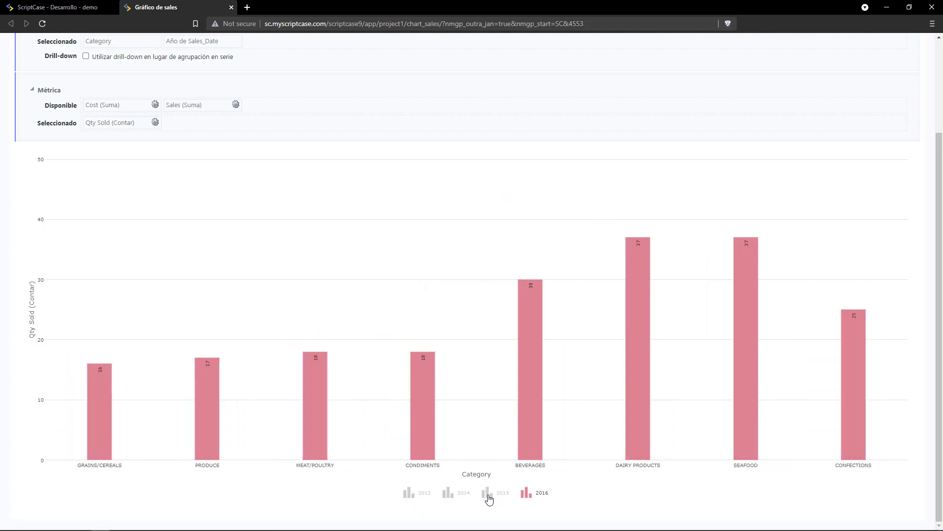
{"action": "left_click", "coordinate": [489, 494]}
{"action": "left_click", "coordinate": [431, 496]}
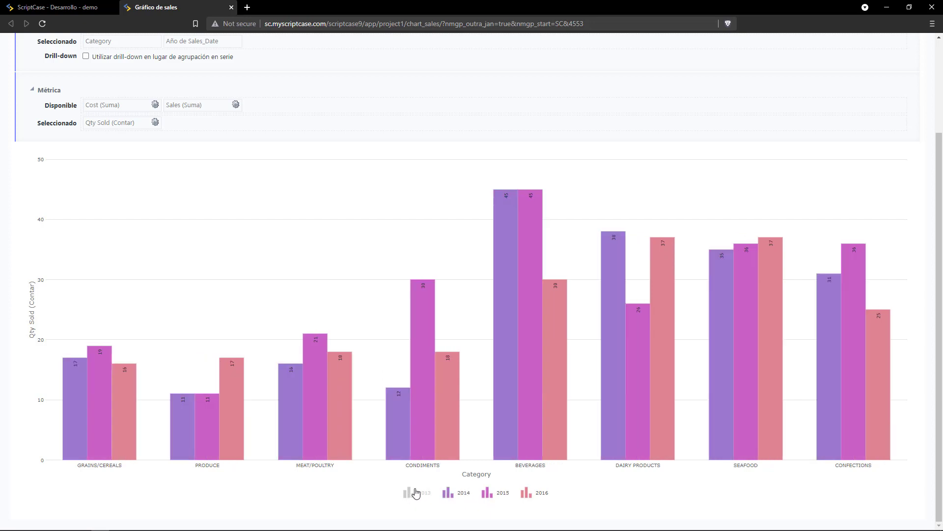
{"action": "left_click", "coordinate": [449, 494]}
{"action": "scroll", "coordinate": [127, 238], "scroll_direction": "up", "scroll_amount": 1}
{"action": "scroll", "coordinate": [127, 238], "scroll_direction": "up", "scroll_amount": 2}
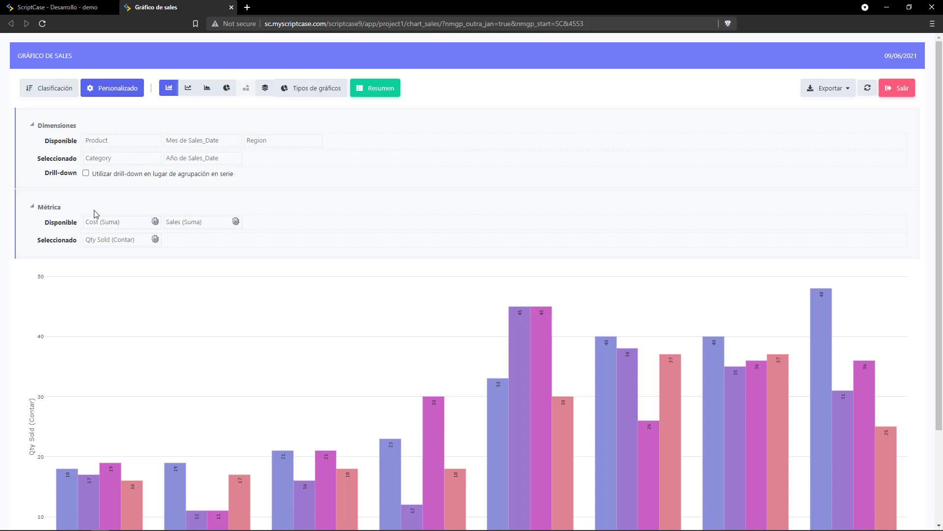
{"action": "scroll", "coordinate": [236, 231], "scroll_direction": "down", "scroll_amount": 1}
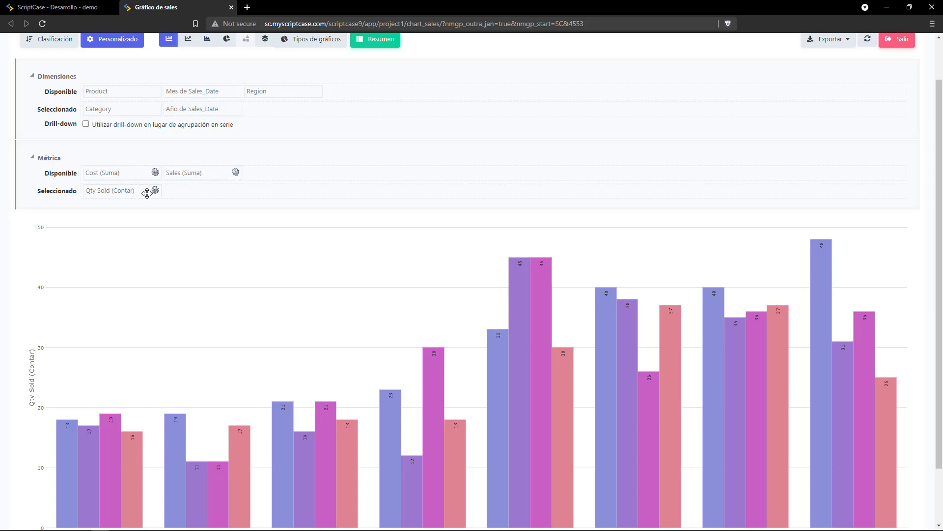
{"action": "left_click", "coordinate": [104, 125]}
Swap the Qty Sold (Contar) metric for Cost (Suma), then for Sales (Suma).
{"action": "scroll", "coordinate": [320, 213], "scroll_direction": "down", "scroll_amount": 3}
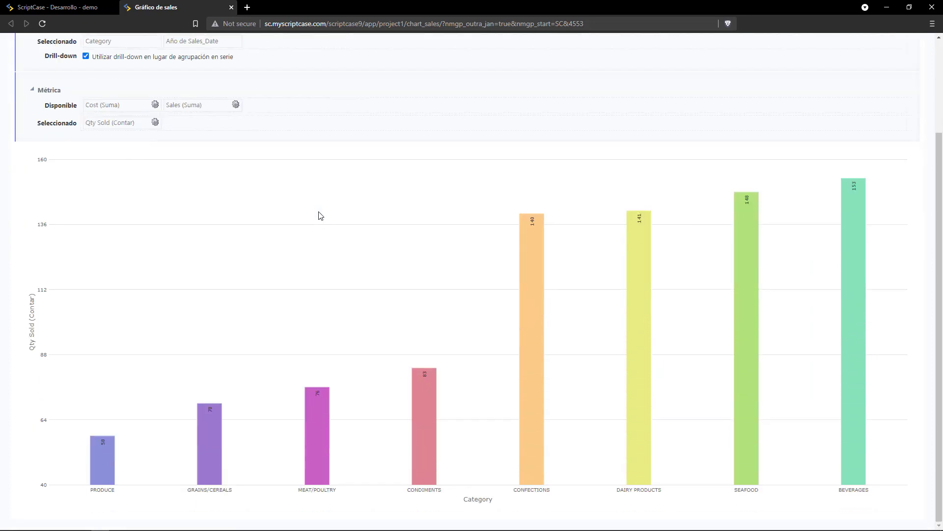
{"action": "scroll", "coordinate": [320, 213], "scroll_direction": "up", "scroll_amount": 3}
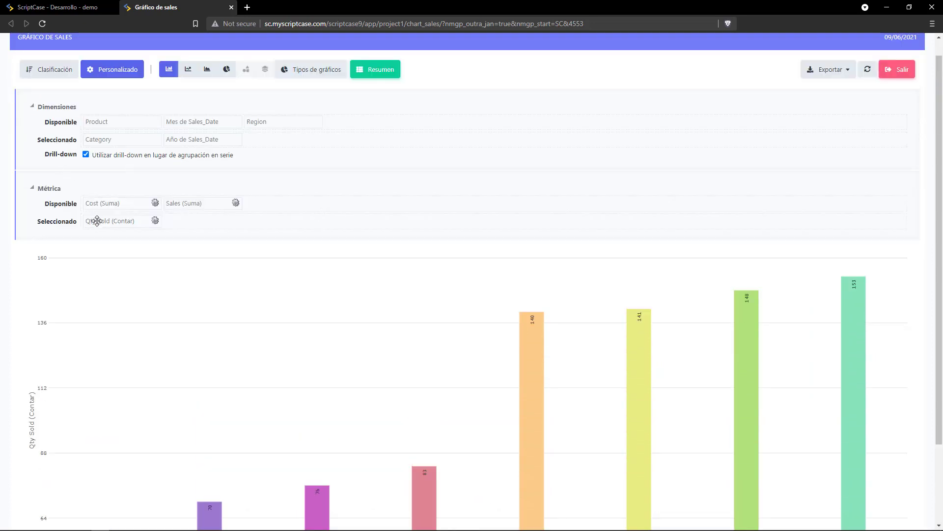
{"action": "left_click_drag", "start_coordinate": [98, 220], "coordinate": [258, 201]}
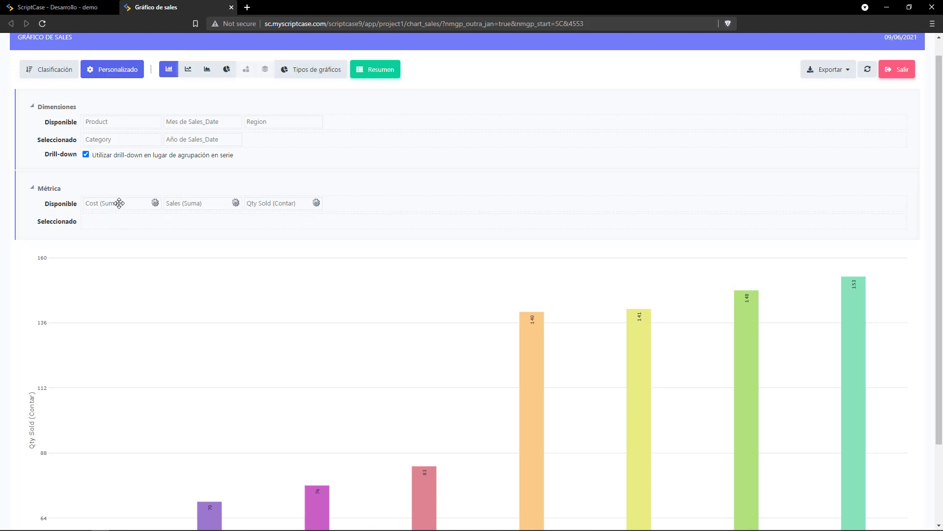
{"action": "left_click_drag", "start_coordinate": [120, 205], "coordinate": [206, 226]}
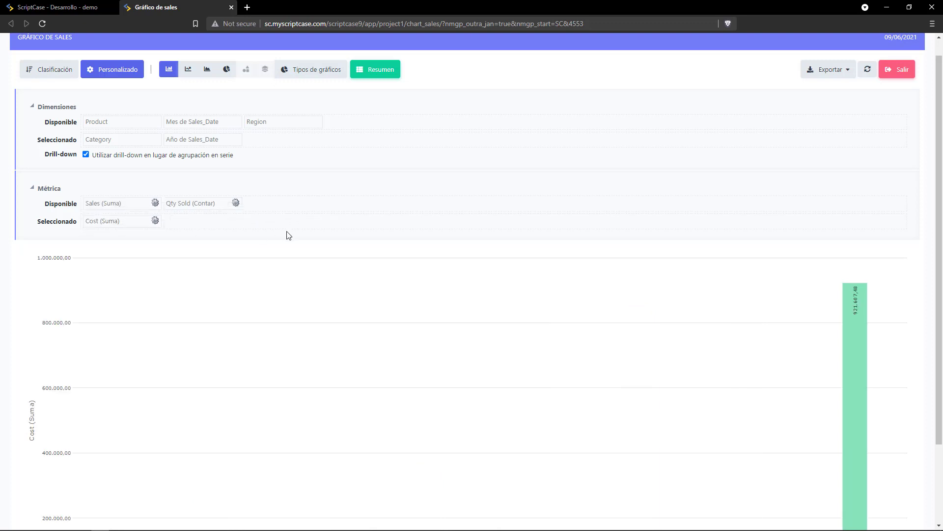
{"action": "scroll", "coordinate": [288, 234], "scroll_direction": "down", "scroll_amount": 2}
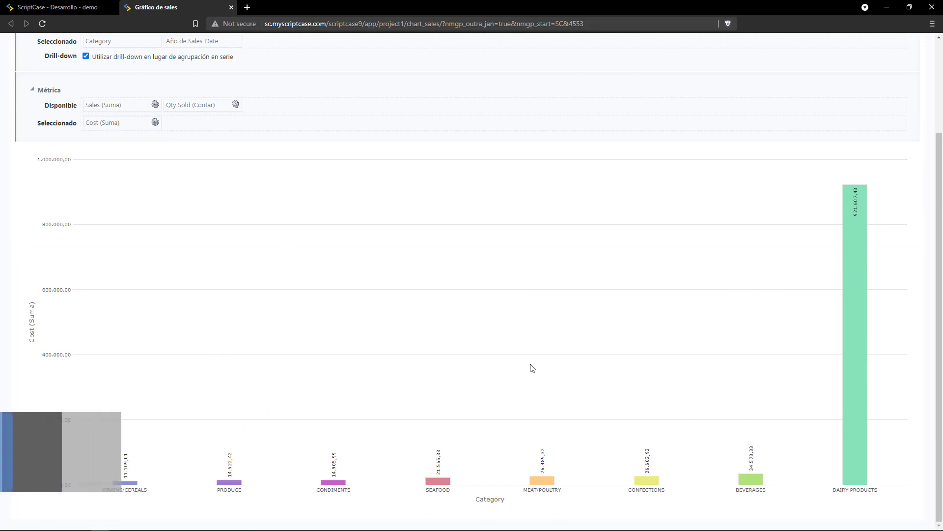
{"action": "scroll", "coordinate": [242, 305], "scroll_direction": "up", "scroll_amount": 2}
{"action": "left_click_drag", "start_coordinate": [92, 235], "coordinate": [187, 225]}
{"action": "left_click_drag", "start_coordinate": [113, 222], "coordinate": [107, 238]}
{"action": "scroll", "coordinate": [261, 285], "scroll_direction": "down", "scroll_amount": 2}
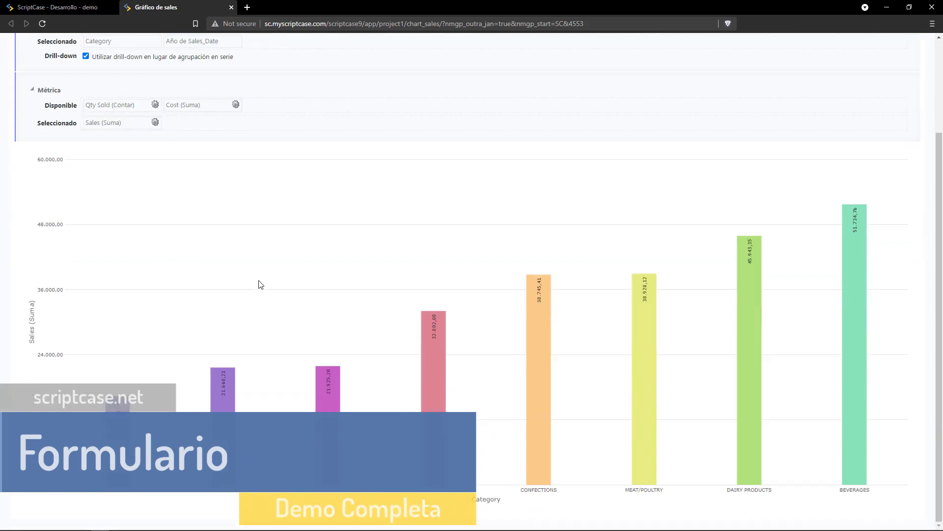
{"action": "scroll", "coordinate": [260, 285], "scroll_direction": "up", "scroll_amount": 2}
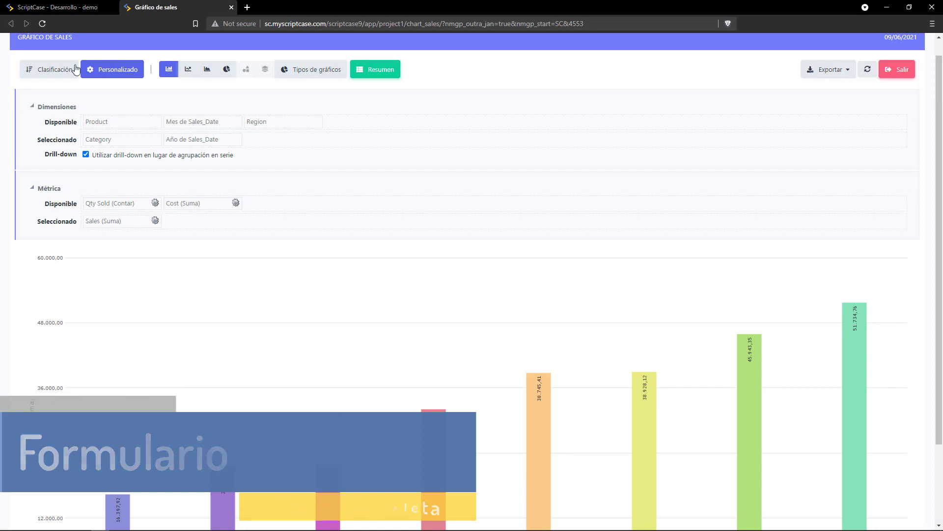
Turn off Drill-down so category bars split into 2013–2016 year series.
{"action": "left_click", "coordinate": [106, 68]}
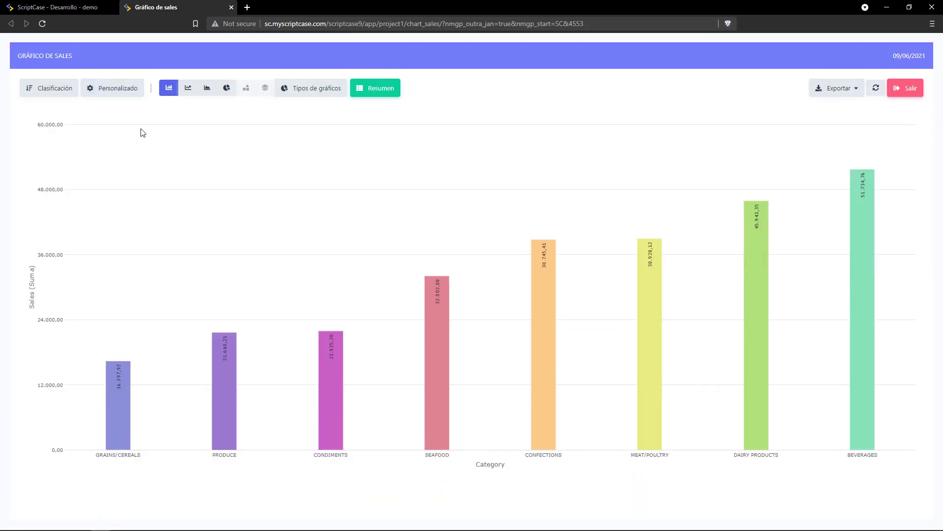
{"action": "left_click", "coordinate": [119, 89]}
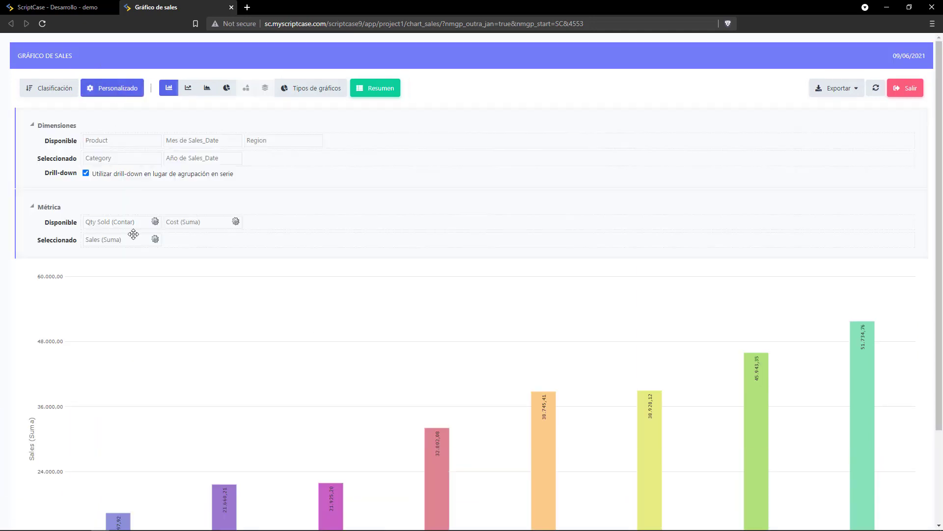
{"action": "left_click", "coordinate": [109, 174]}
{"action": "left_click", "coordinate": [115, 92]}
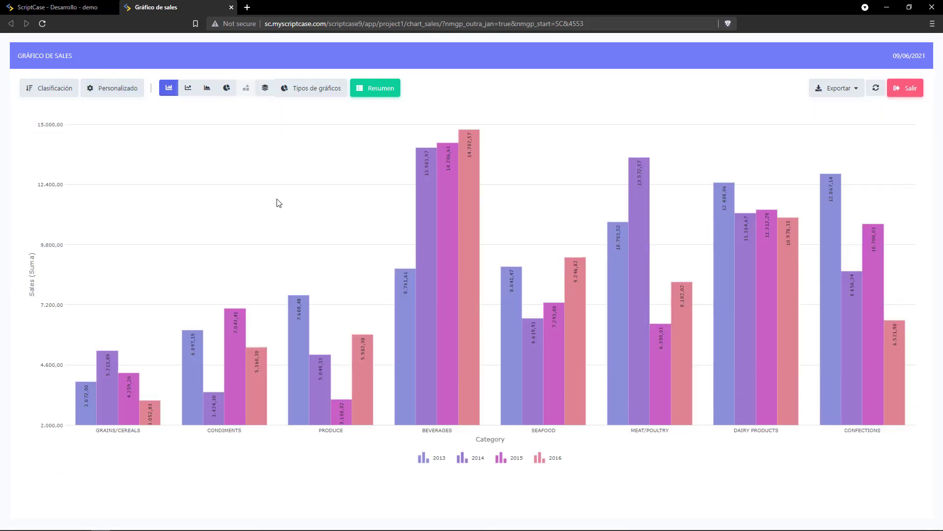
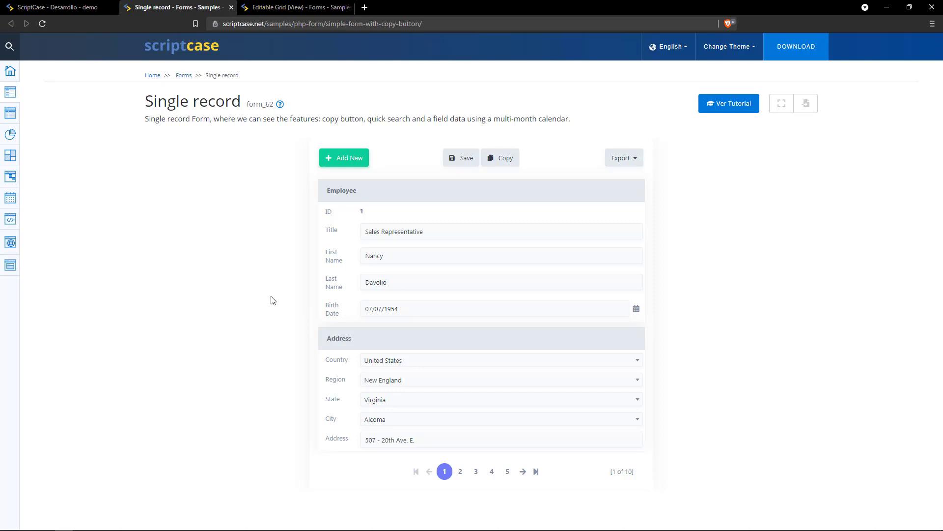
Show the second employee record, then open the Editable Grid (View) sample and cancel editing row 1.
{"action": "left_click", "coordinate": [460, 471]}
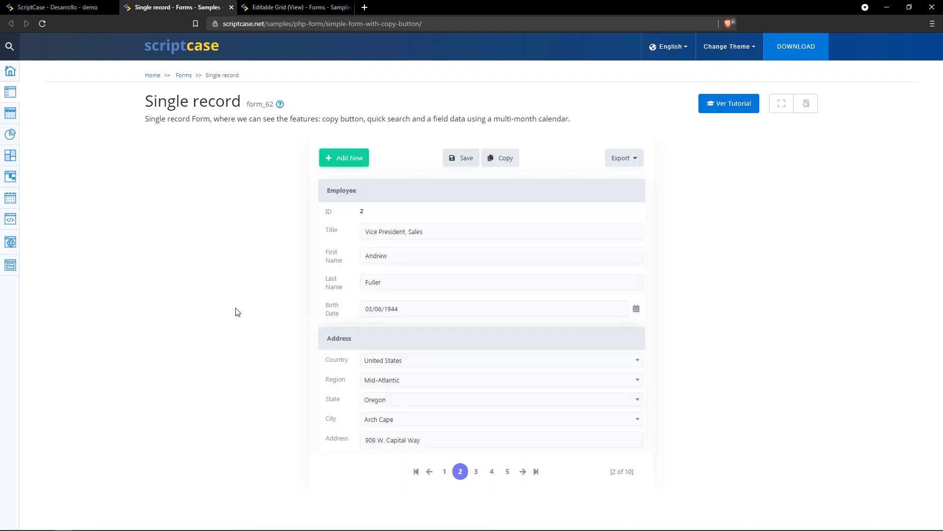
{"action": "left_click", "coordinate": [290, 7]}
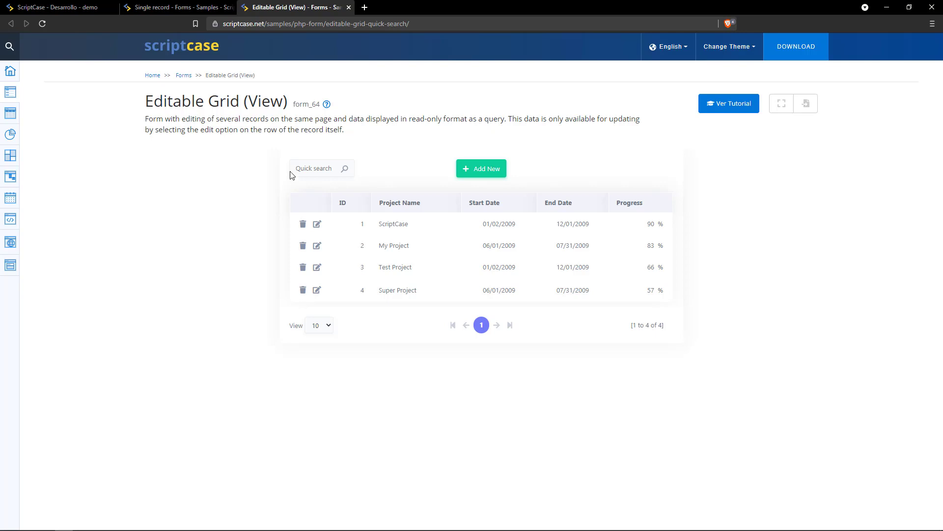
{"action": "left_click", "coordinate": [317, 225]}
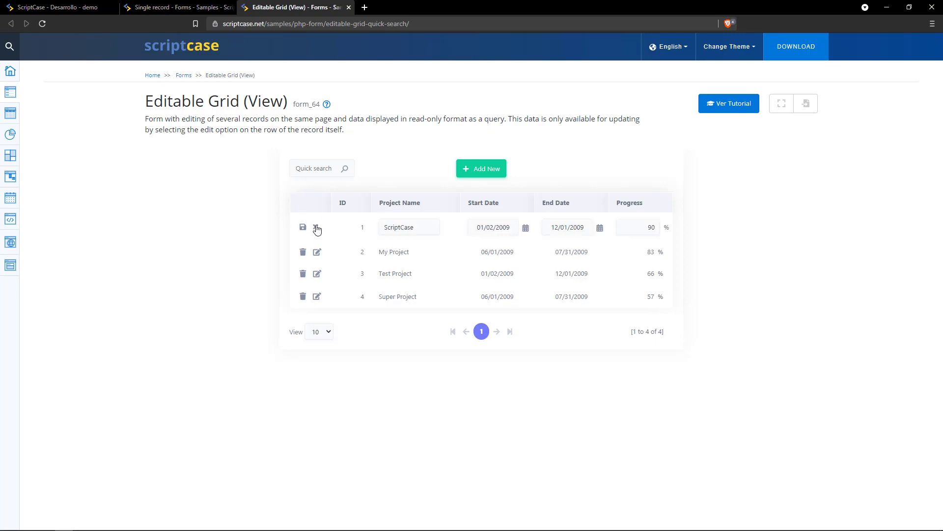
{"action": "left_click", "coordinate": [317, 228]}
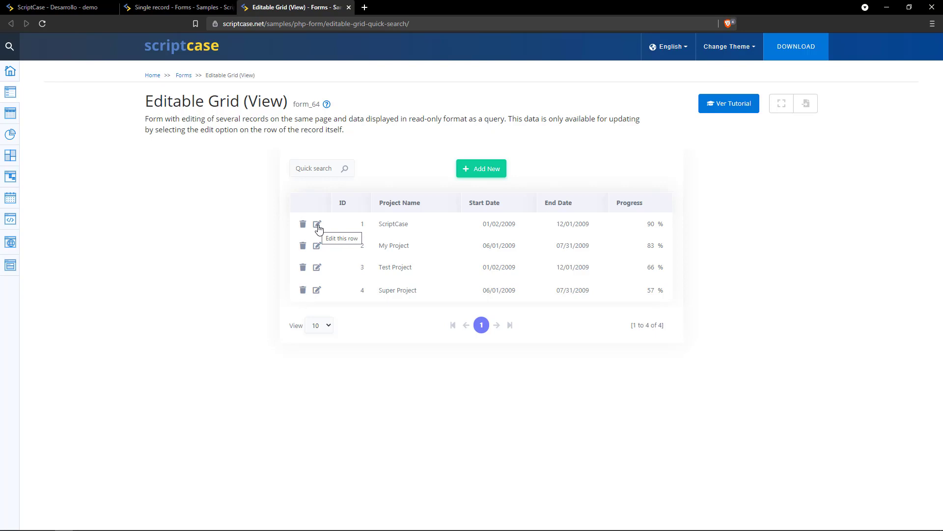
Start batch application creation for the customers and orders tables, keeping only Formulario for each.
{"action": "left_click", "coordinate": [87, 6]}
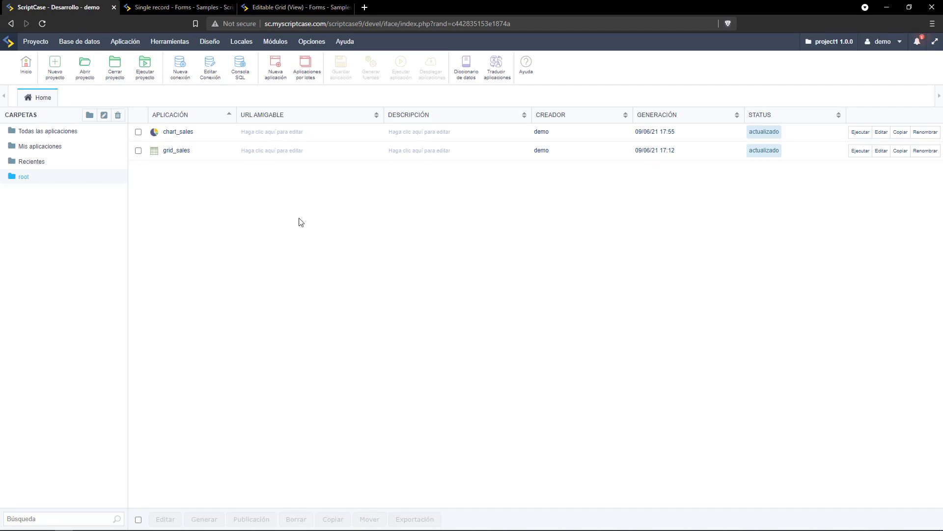
{"action": "left_click", "coordinate": [310, 70]}
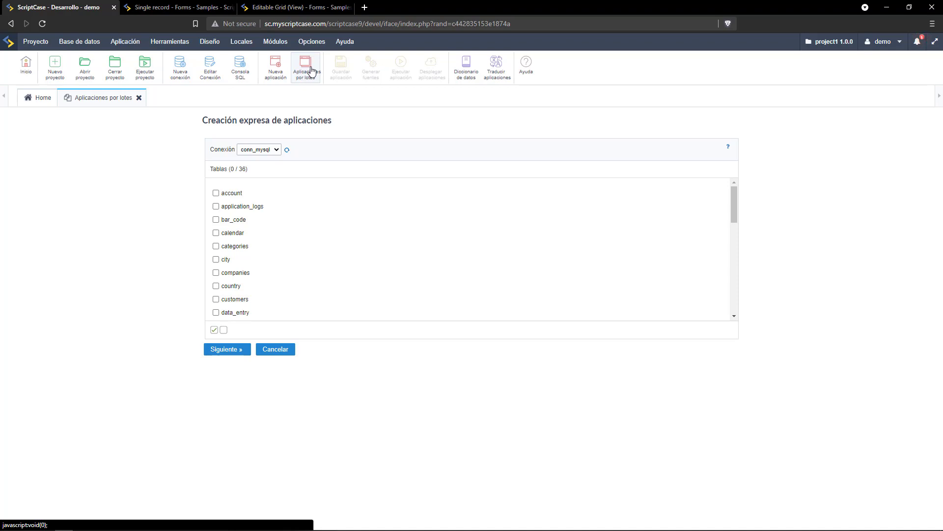
{"action": "left_click", "coordinate": [216, 300]}
{"action": "left_click", "coordinate": [356, 298]}
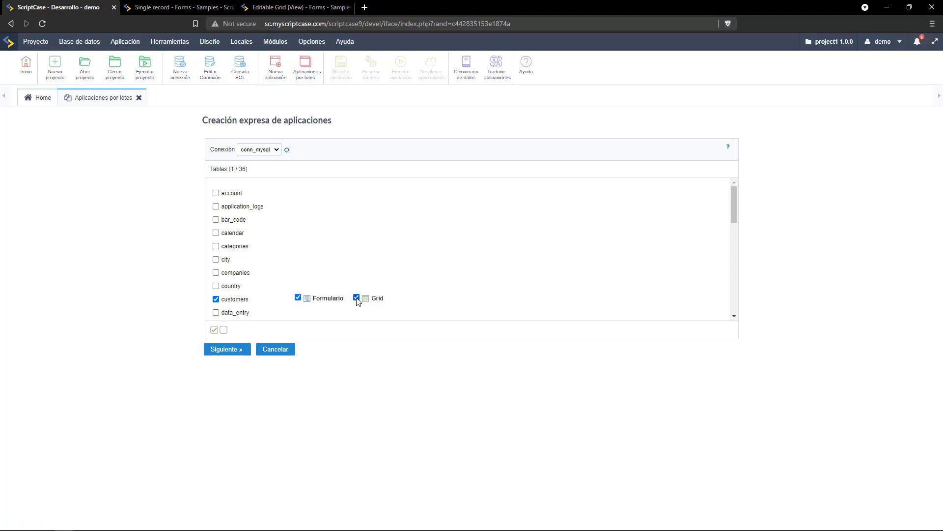
{"action": "left_click", "coordinate": [357, 297]}
{"action": "scroll", "coordinate": [357, 289], "scroll_direction": "down", "scroll_amount": 4}
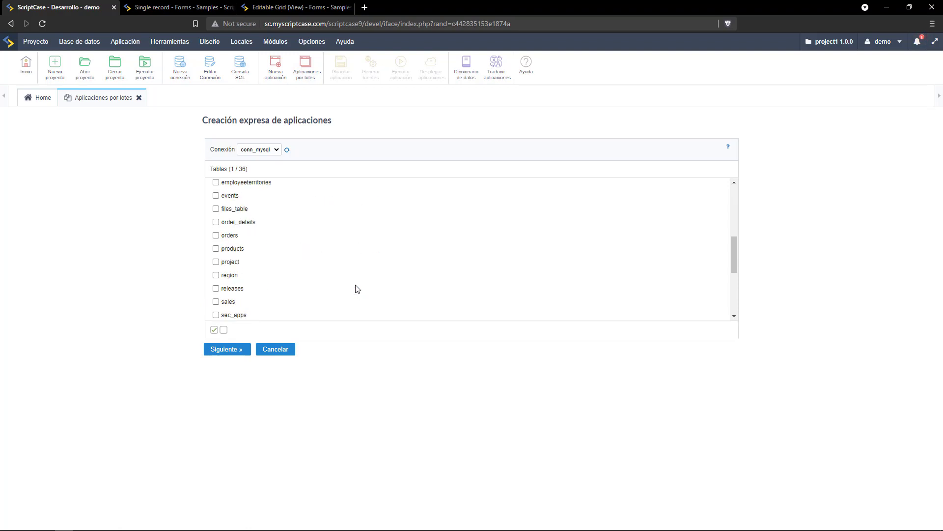
{"action": "scroll", "coordinate": [358, 289], "scroll_direction": "down", "scroll_amount": 3}
{"action": "scroll", "coordinate": [357, 289], "scroll_direction": "down", "scroll_amount": 2}
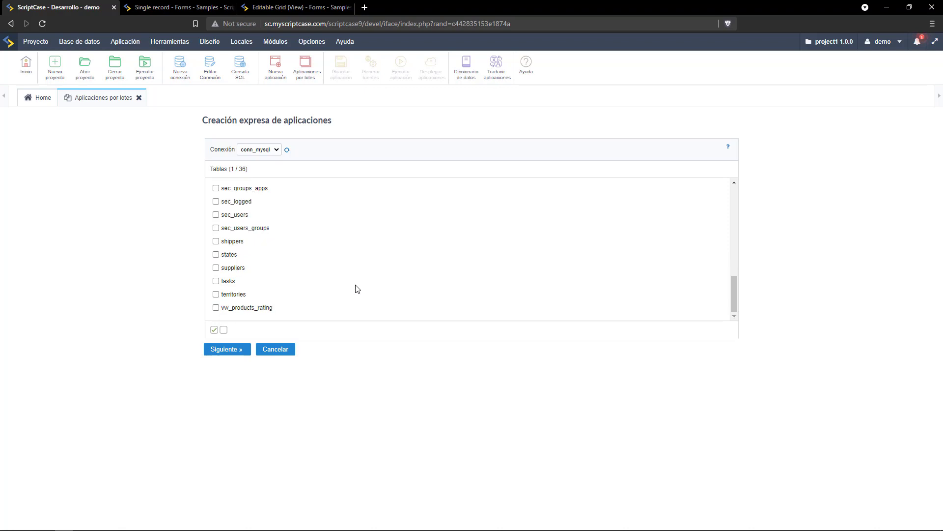
{"action": "scroll", "coordinate": [358, 289], "scroll_direction": "up", "scroll_amount": 5}
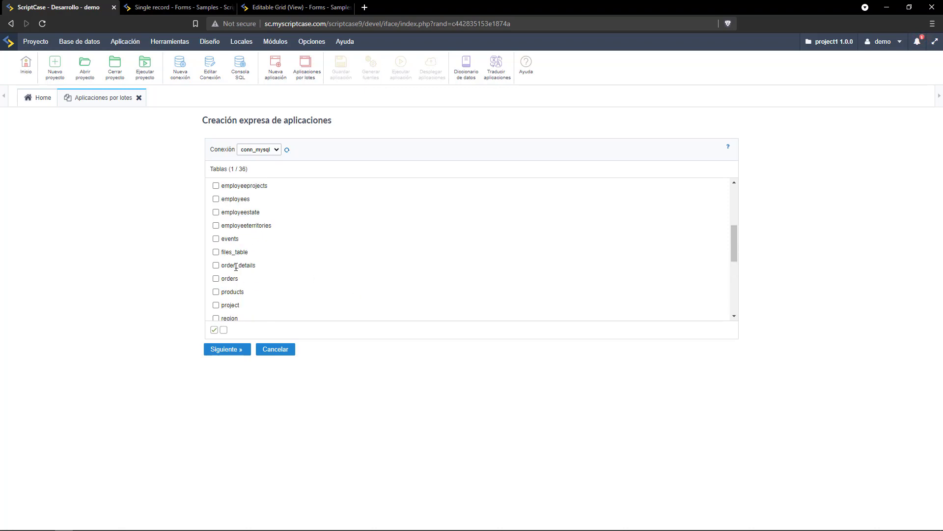
{"action": "left_click", "coordinate": [216, 279]}
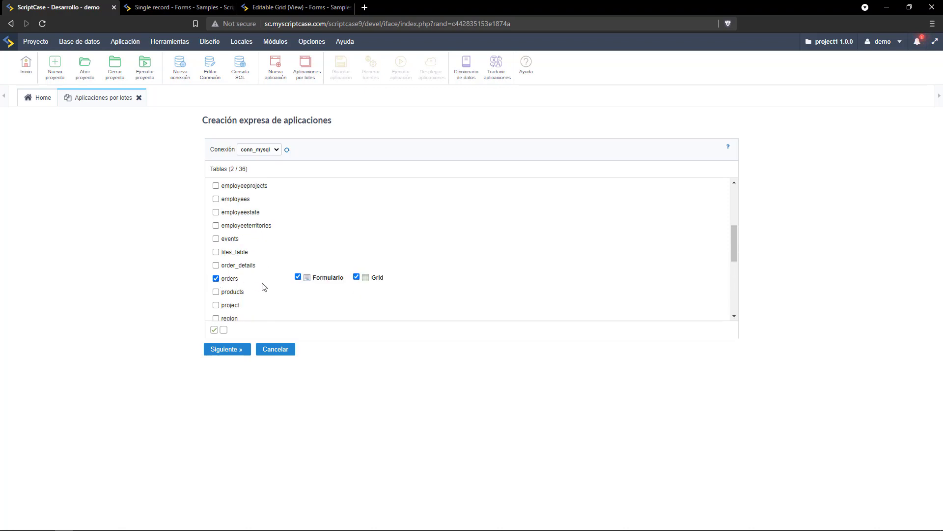
{"action": "left_click", "coordinate": [357, 277]}
{"action": "left_click", "coordinate": [357, 277]}
{"action": "left_click", "coordinate": [229, 350]}
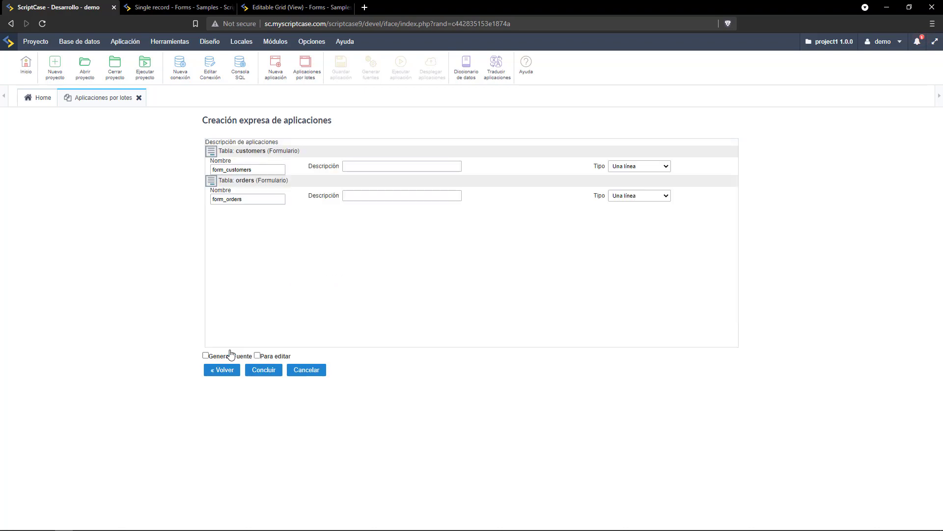
Make form_orders a Grid Editable (view), enable Generar Fuente, and finish creating both applications.
{"action": "left_click", "coordinate": [658, 197]}
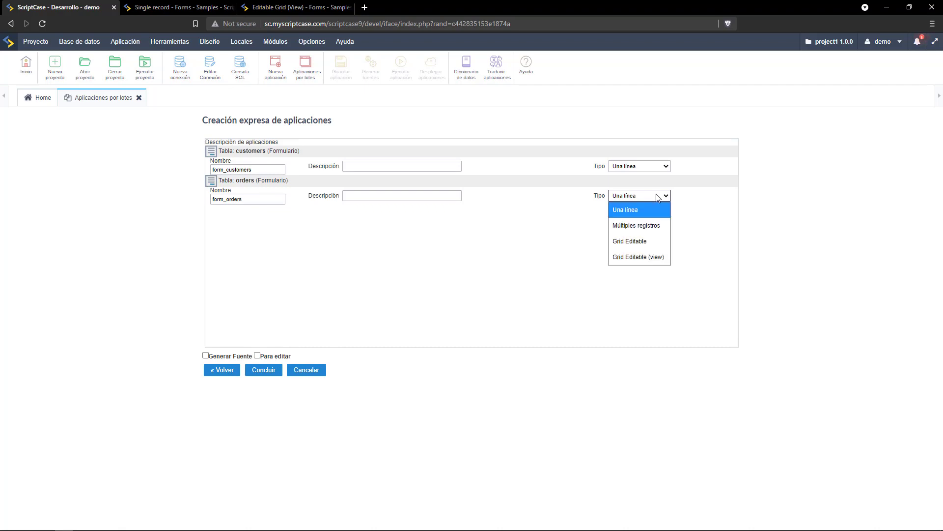
{"action": "left_click", "coordinate": [648, 258]}
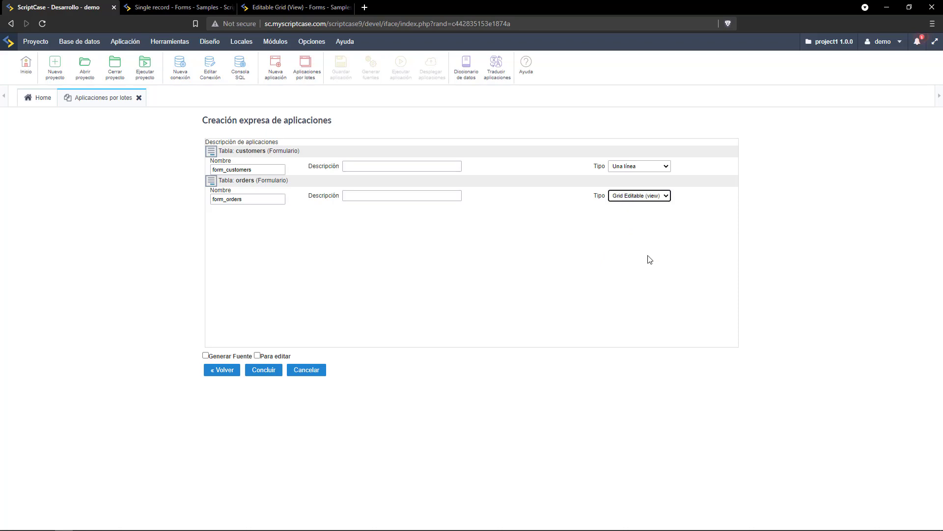
{"action": "left_click", "coordinate": [214, 356]}
{"action": "left_click", "coordinate": [255, 374]}
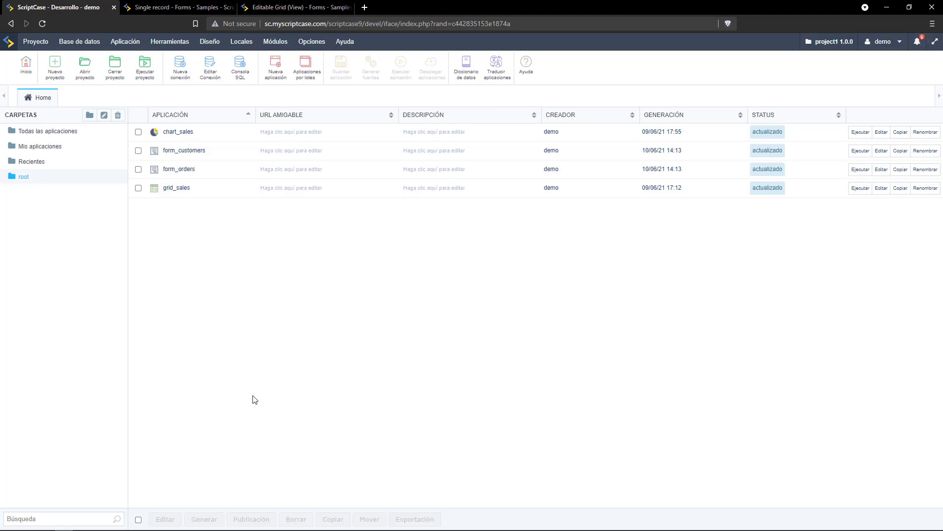
Run form_customers and save 1234 in the first customer's Document field.
{"action": "left_click", "coordinate": [882, 152]}
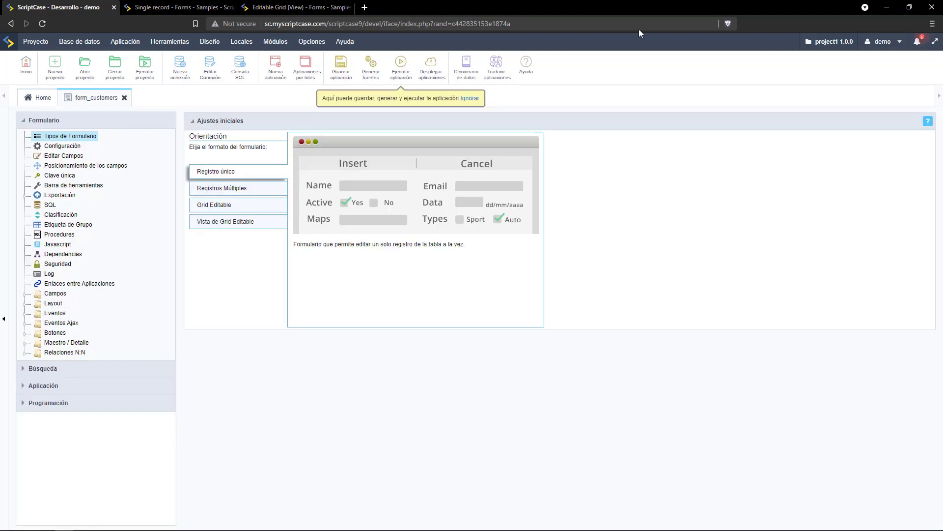
{"action": "left_click", "coordinate": [407, 66]}
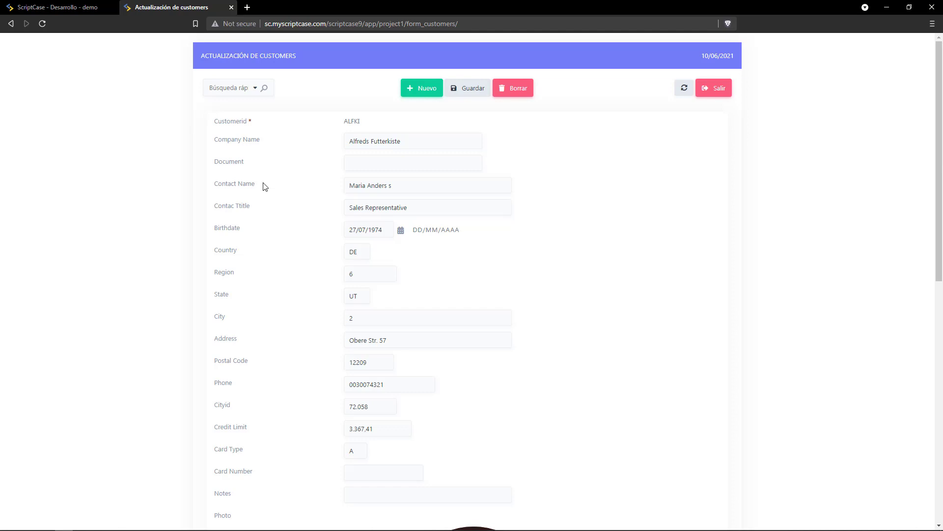
{"action": "scroll", "coordinate": [263, 186], "scroll_direction": "down", "scroll_amount": 6}
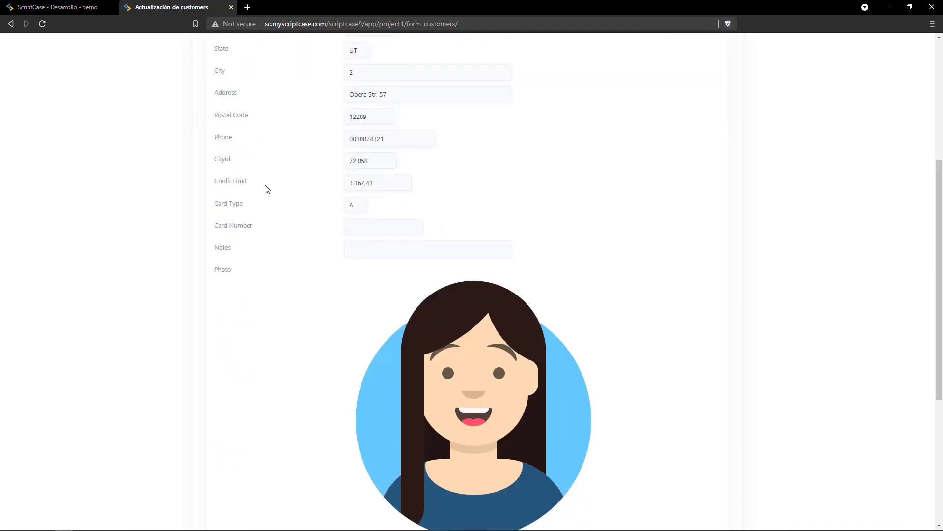
{"action": "scroll", "coordinate": [266, 190], "scroll_direction": "down", "scroll_amount": 4}
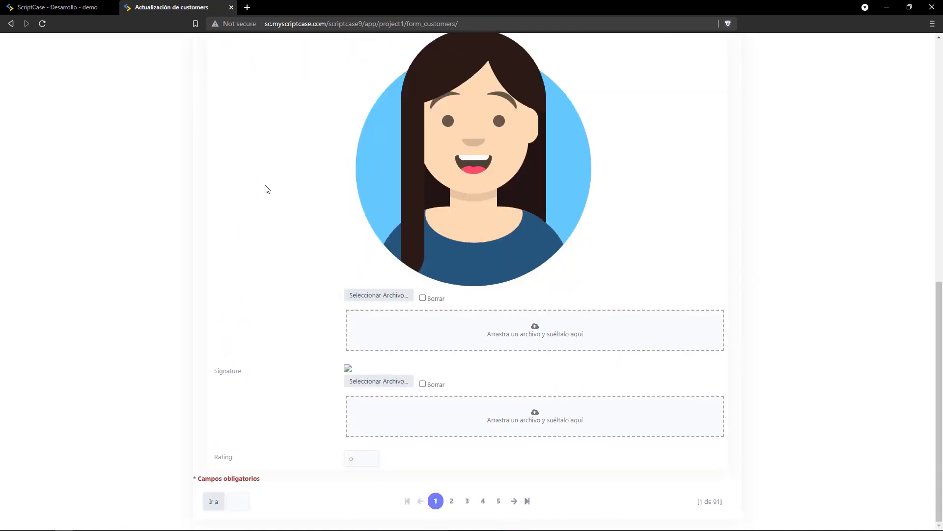
{"action": "scroll", "coordinate": [267, 190], "scroll_direction": "up", "scroll_amount": 5}
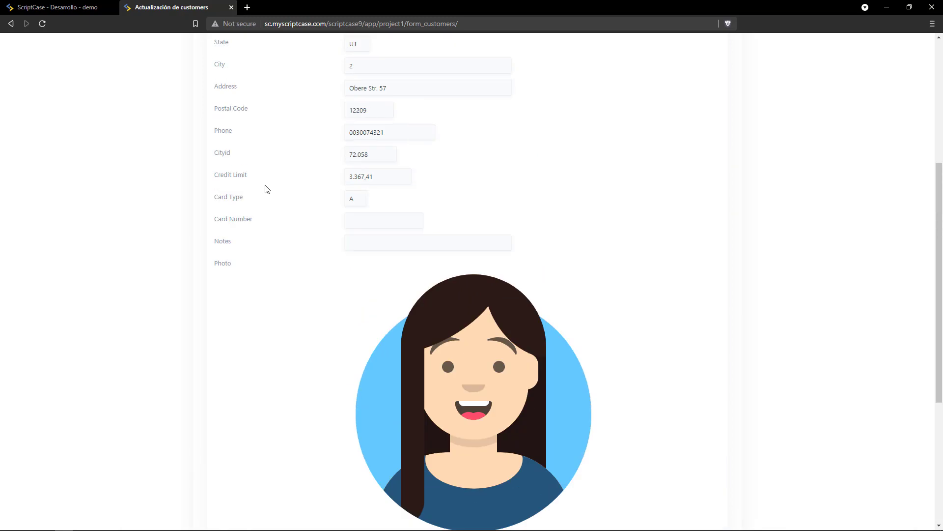
{"action": "scroll", "coordinate": [267, 190], "scroll_direction": "down", "scroll_amount": 4}
{"action": "scroll", "coordinate": [267, 189], "scroll_direction": "up", "scroll_amount": 9}
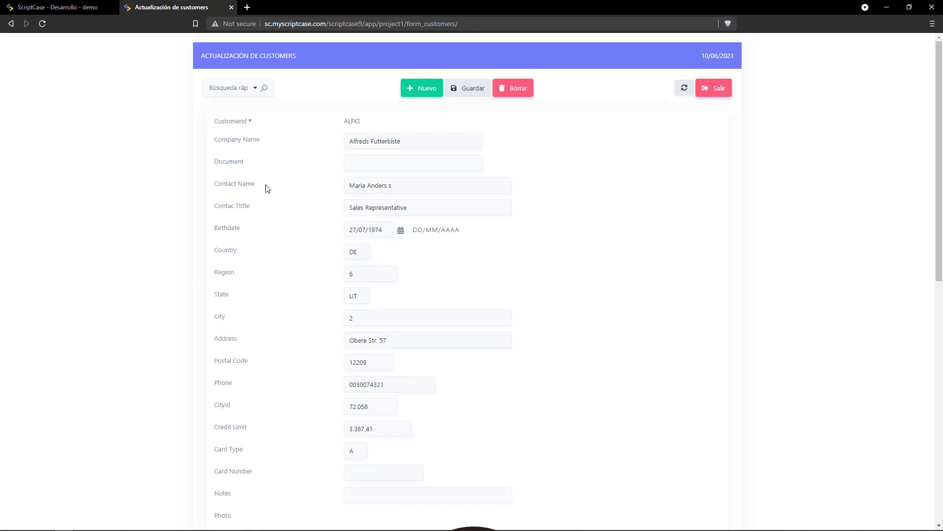
{"action": "left_click", "coordinate": [369, 166]}
{"action": "type", "text": "123"}
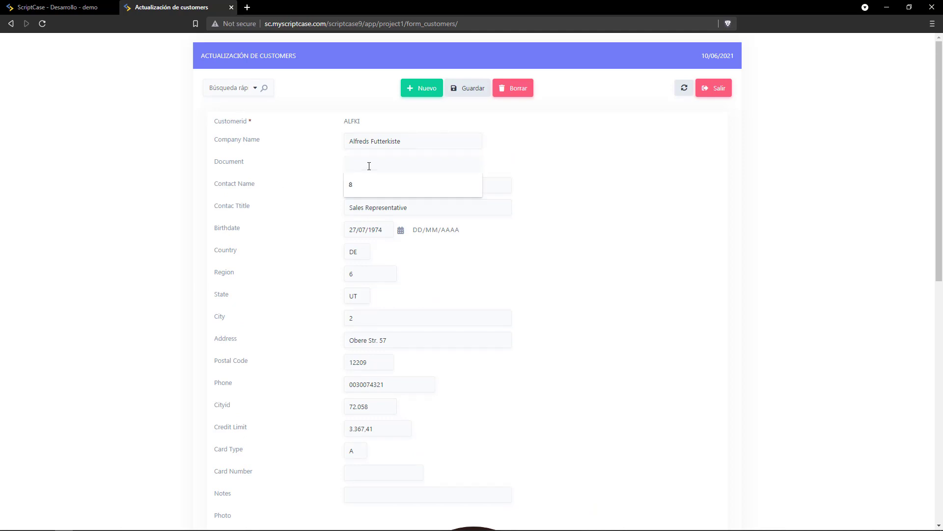
{"action": "type", "text": "4"}
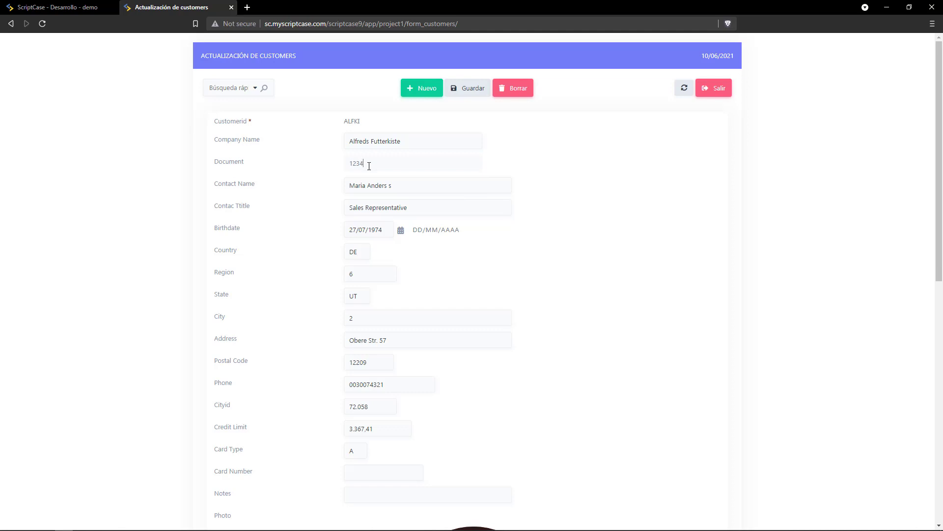
{"action": "left_click", "coordinate": [468, 88]}
{"action": "left_click", "coordinate": [515, 92]}
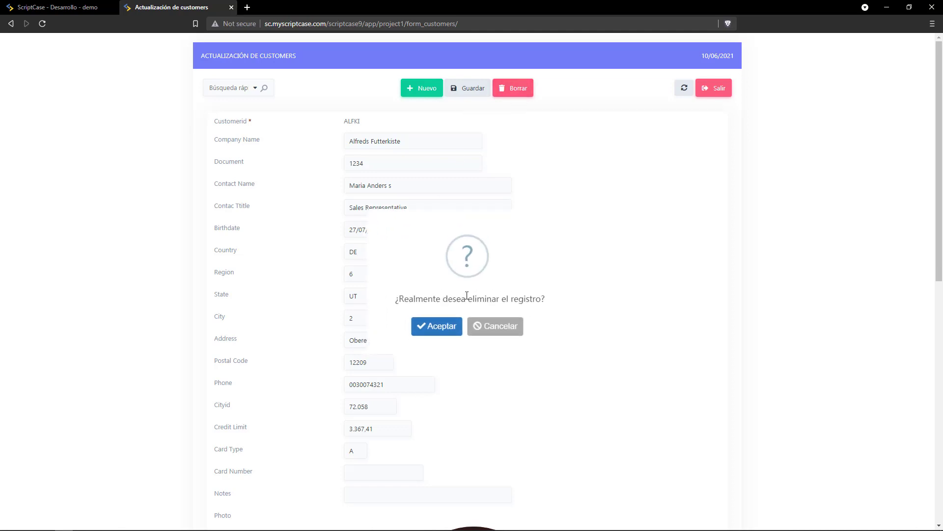
{"action": "left_click", "coordinate": [494, 328]}
{"action": "left_click", "coordinate": [413, 95]}
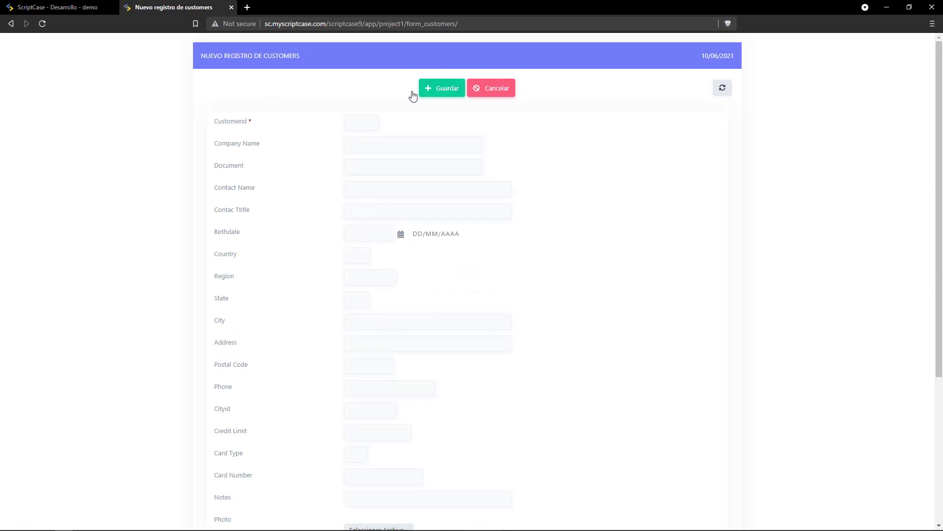
{"action": "left_click", "coordinate": [493, 95]}
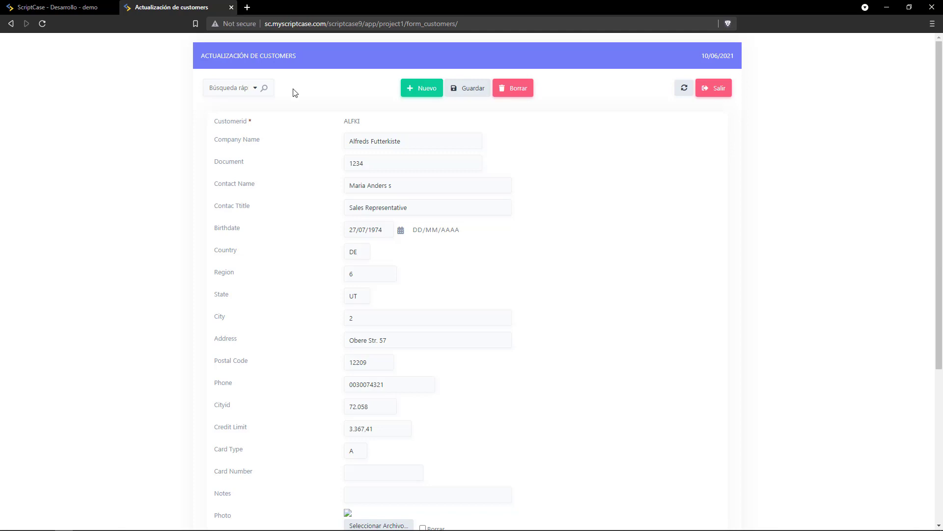
{"action": "scroll", "coordinate": [280, 189], "scroll_direction": "down", "scroll_amount": 5}
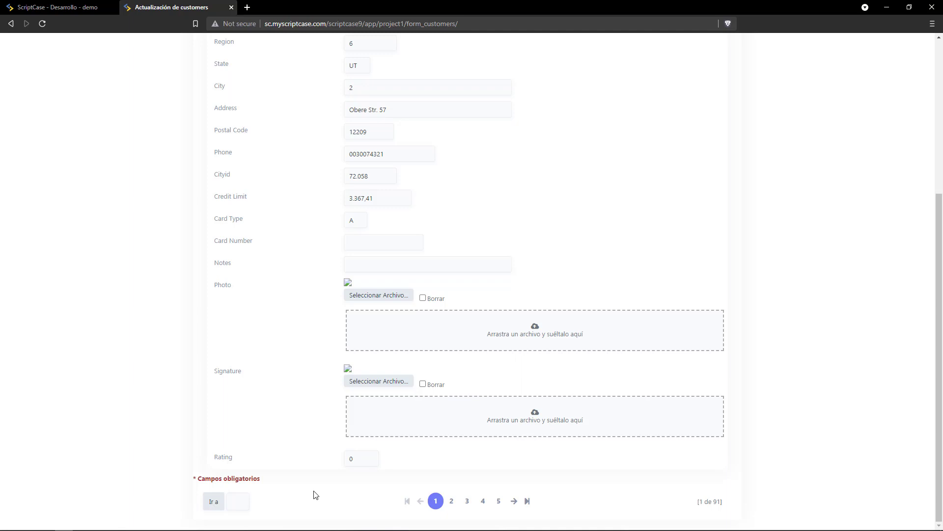
{"action": "scroll", "coordinate": [319, 415], "scroll_direction": "up", "scroll_amount": 5}
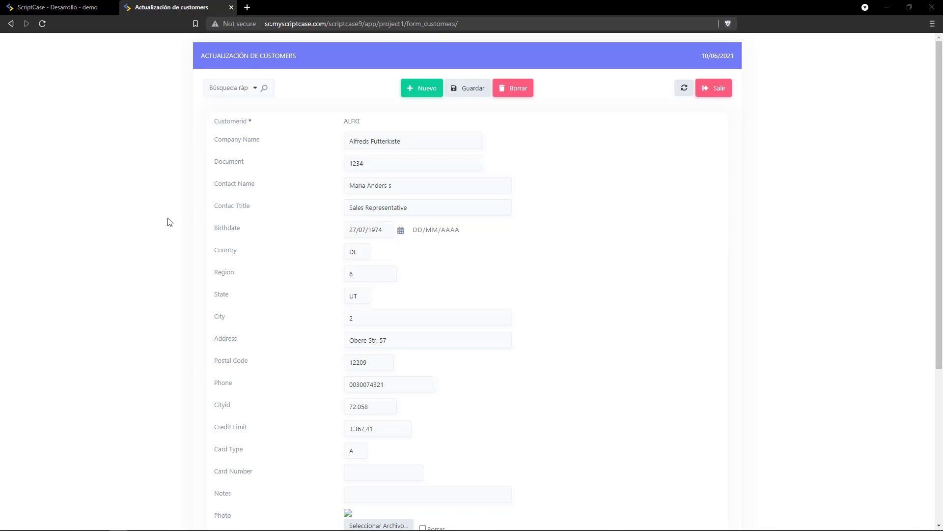
Set the top, bottom and right margins of form_customers to 0 and make form inputs full width.
{"action": "left_click", "coordinate": [85, 6]}
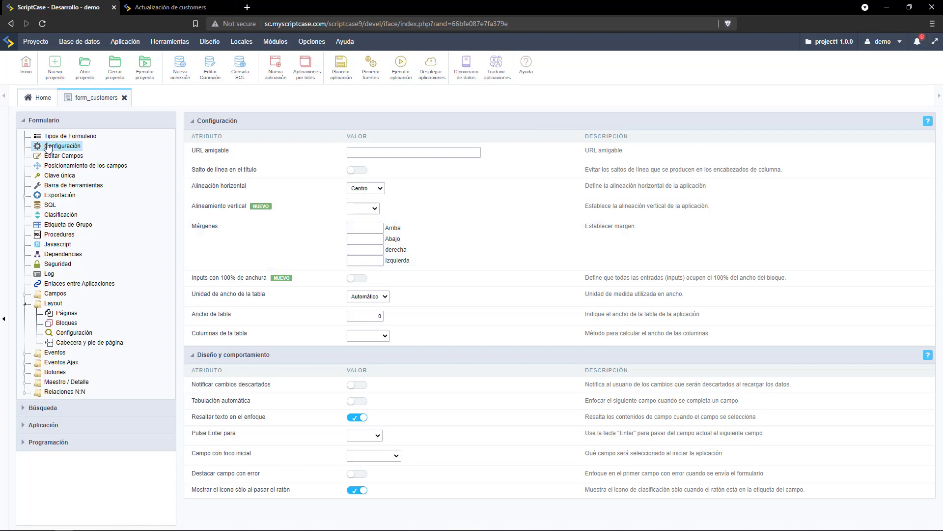
{"action": "left_click", "coordinate": [356, 228]}
{"action": "left_click", "coordinate": [362, 239]}
{"action": "left_click", "coordinate": [365, 249]}
{"action": "left_click", "coordinate": [367, 260]}
{"action": "type", "text": "0"}
{"action": "left_click", "coordinate": [360, 281]}
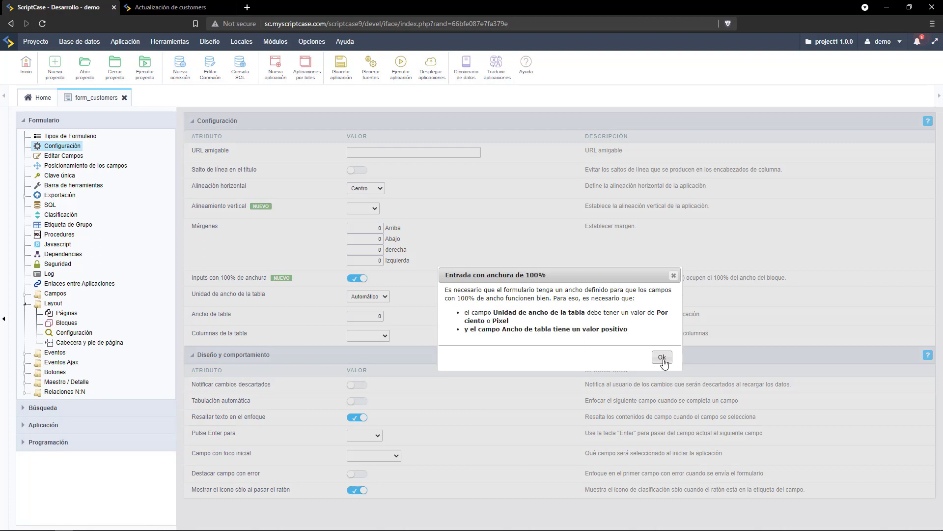
Set the table width to 100 with Por ciento as the width unit.
{"action": "left_click", "coordinate": [662, 357]}
{"action": "left_click", "coordinate": [369, 296]}
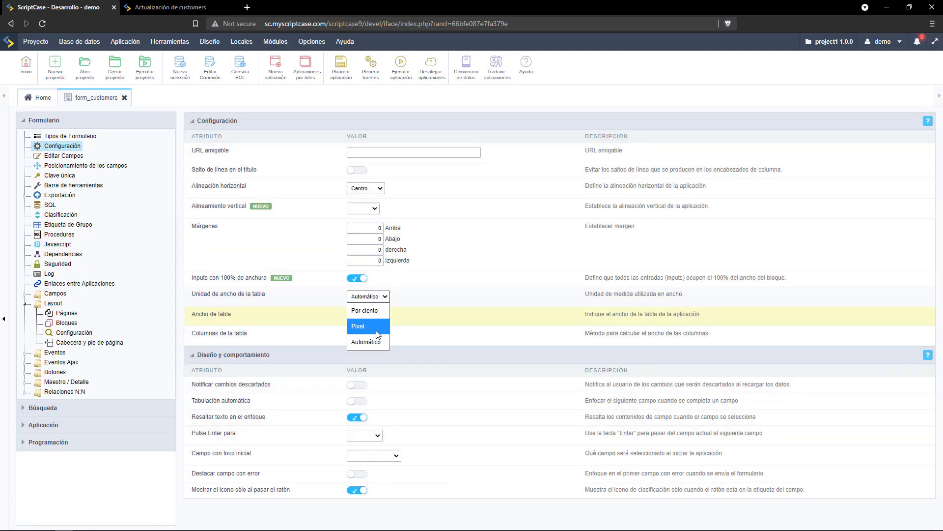
{"action": "left_click", "coordinate": [374, 343]}
{"action": "left_click", "coordinate": [371, 316]}
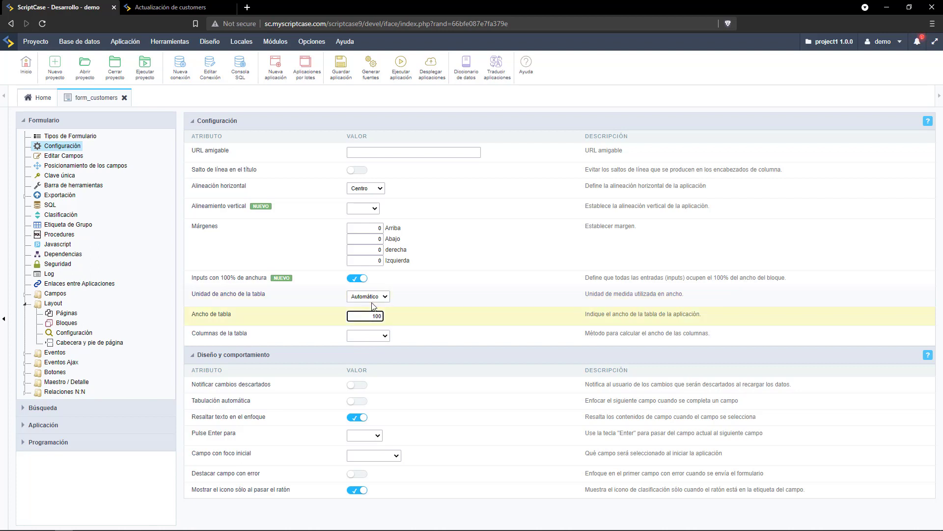
{"action": "left_click", "coordinate": [373, 297]}
{"action": "left_click", "coordinate": [376, 315]}
{"action": "left_click", "coordinate": [347, 69]}
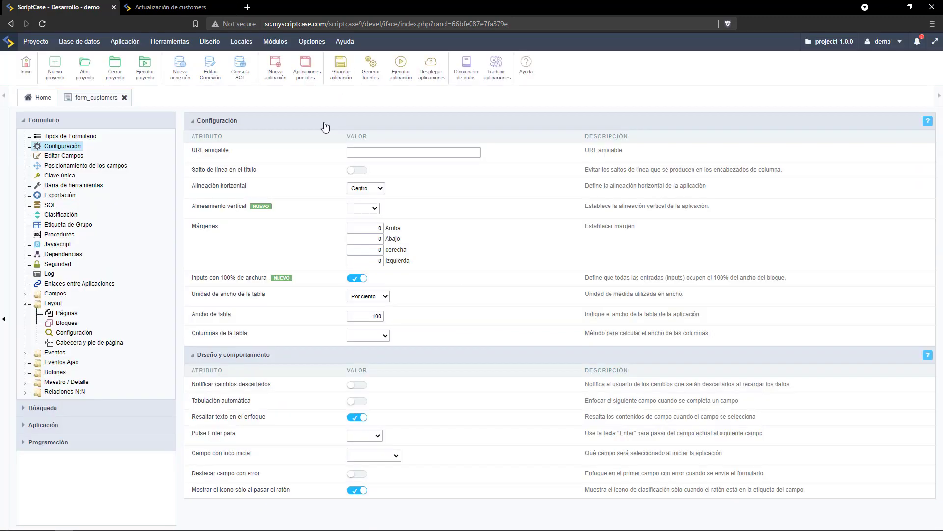
{"action": "left_click", "coordinate": [74, 156]}
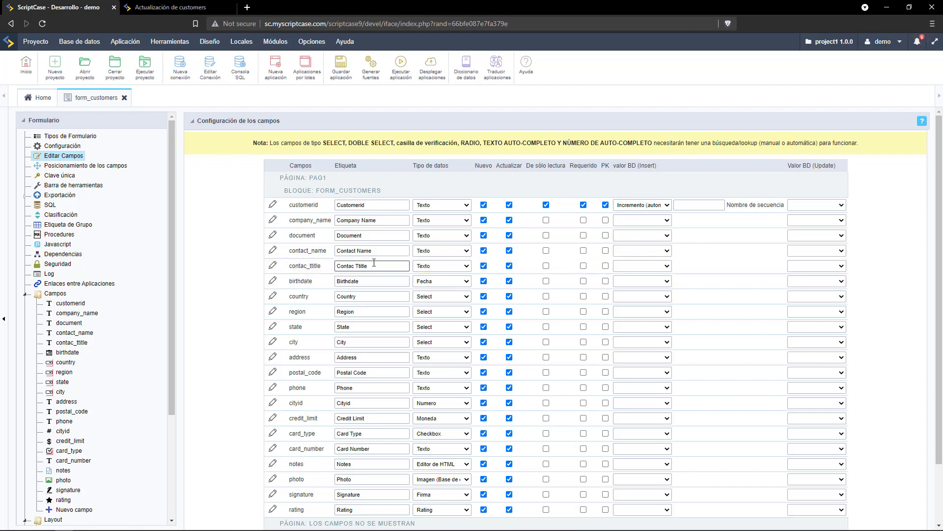
Review contac_ttitle's label, Texto data type and insert value options, then go to Layout > Bloques.
{"action": "left_click_drag", "start_coordinate": [377, 266], "coordinate": [336, 264]}
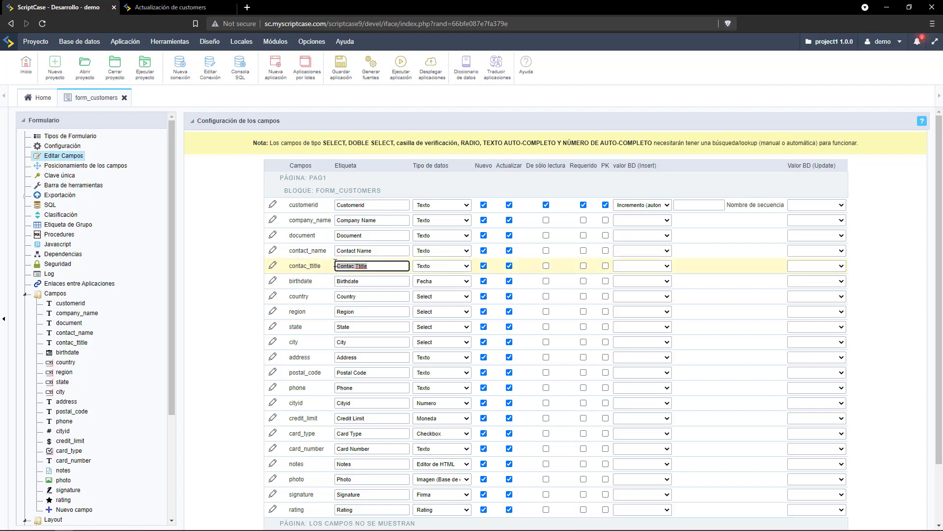
{"action": "left_click", "coordinate": [375, 266]}
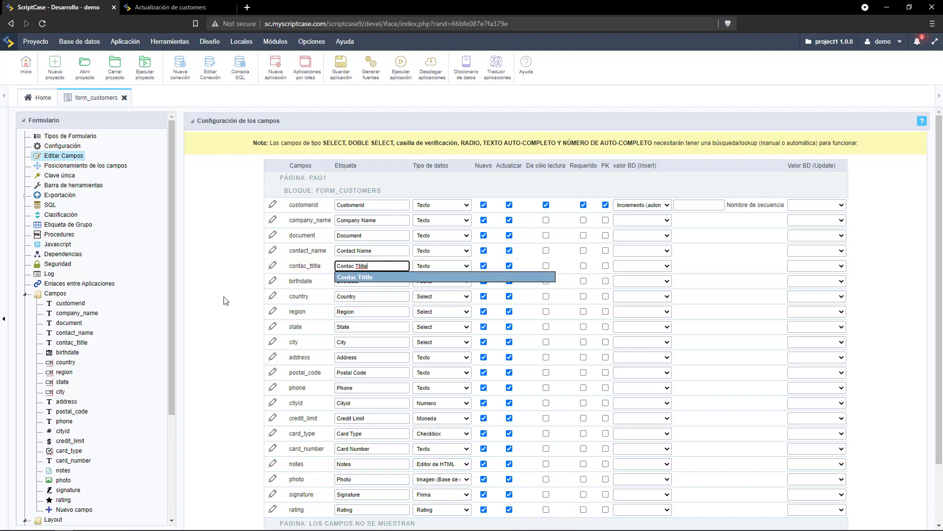
{"action": "left_click", "coordinate": [247, 270]}
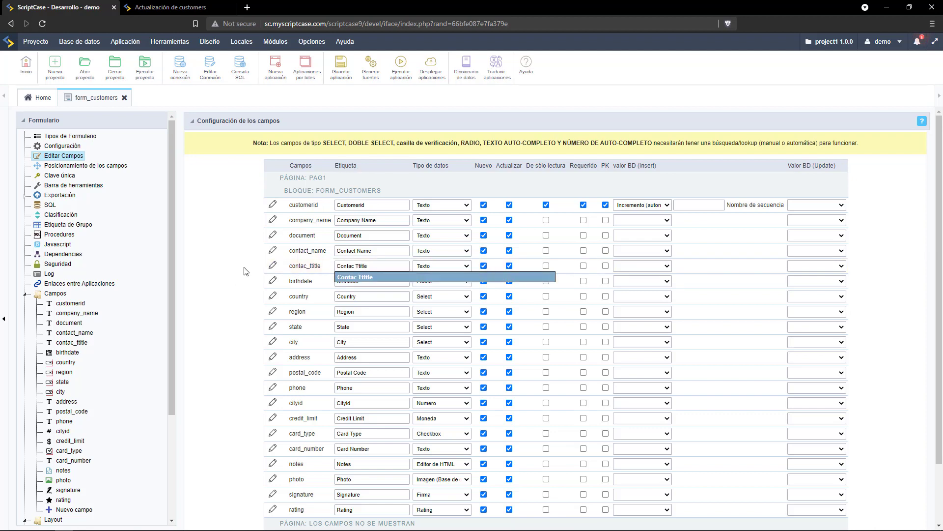
{"action": "left_click", "coordinate": [445, 268]}
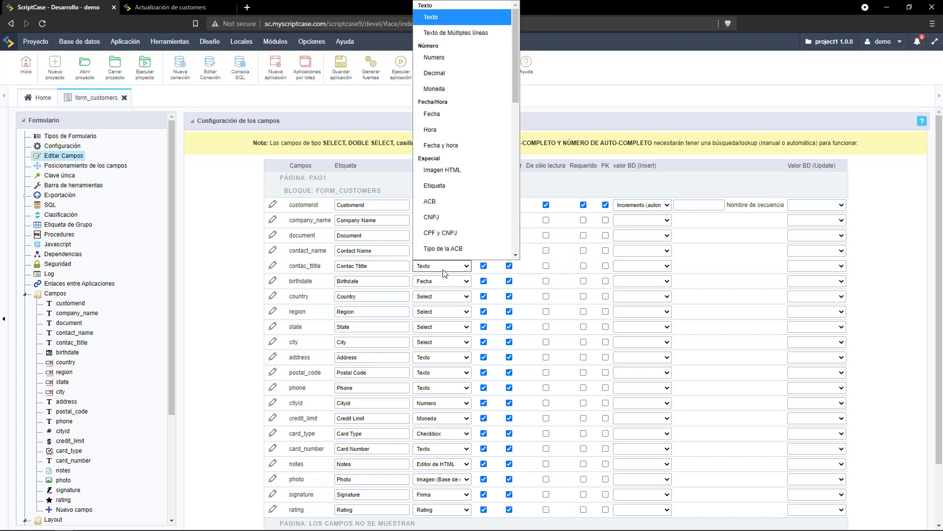
{"action": "left_click", "coordinate": [444, 270]}
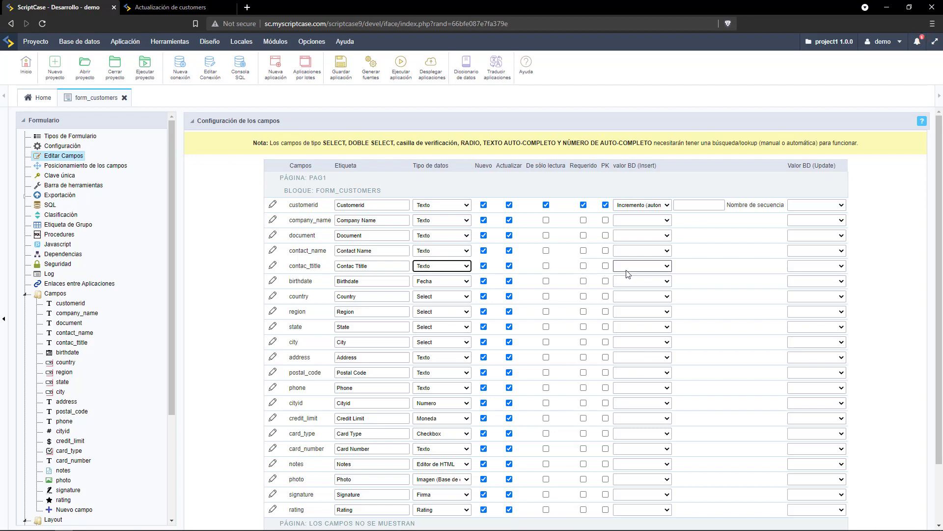
{"action": "left_click", "coordinate": [627, 270]}
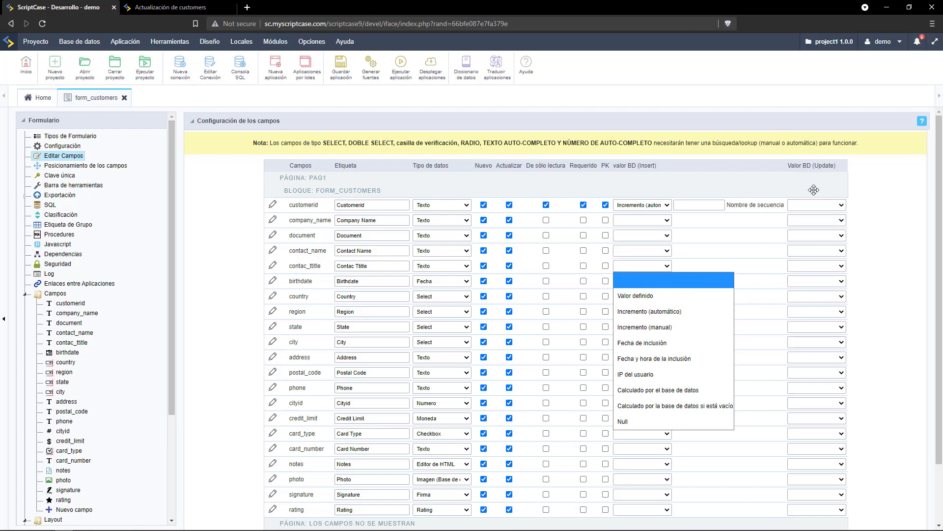
{"action": "left_click", "coordinate": [808, 281]}
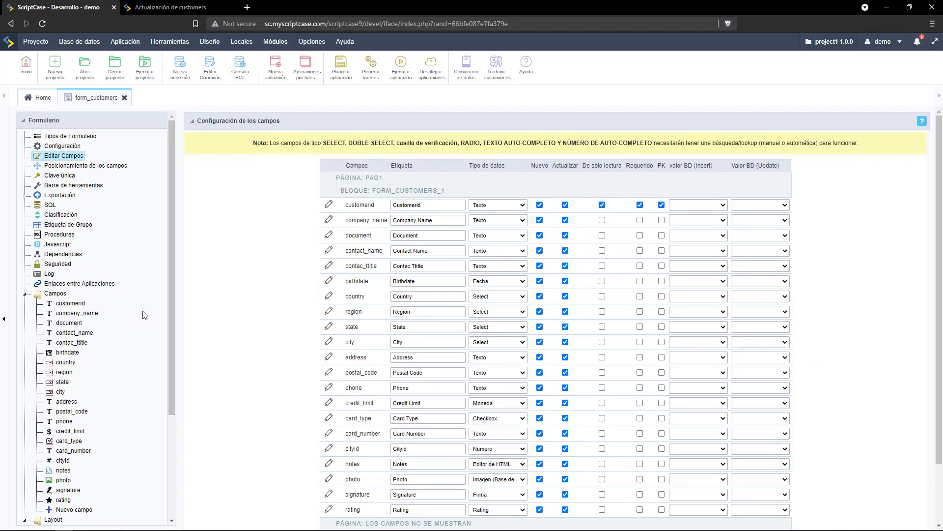
{"action": "left_click", "coordinate": [24, 295]}
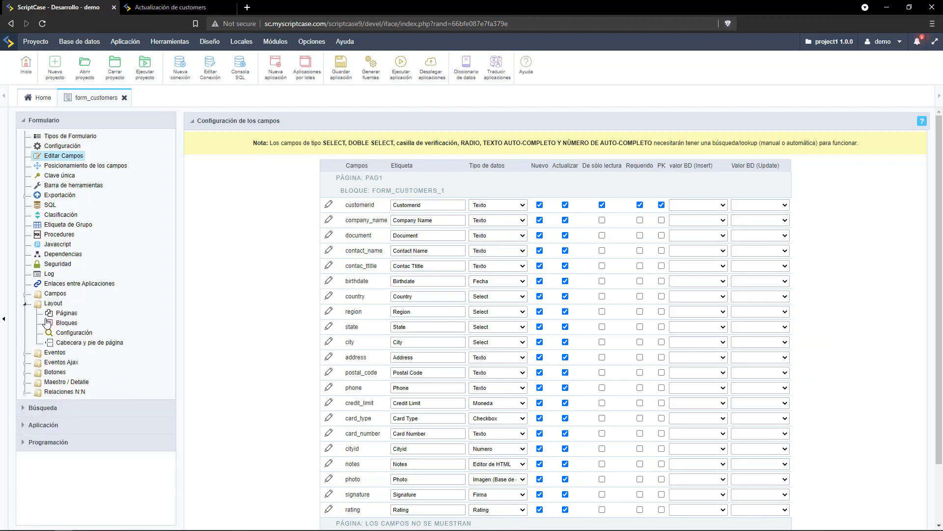
{"action": "left_click", "coordinate": [63, 326]}
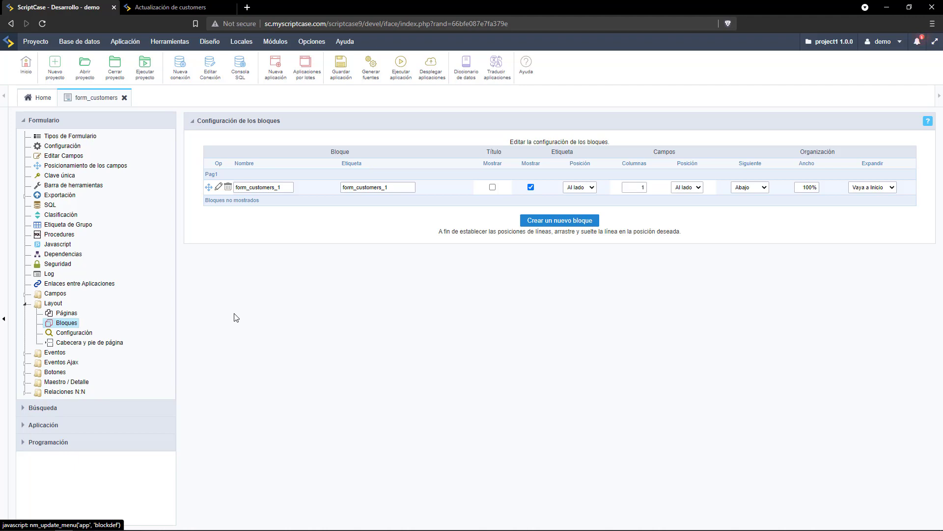
Create the new blocks Foto and Comentarios.
{"action": "left_click", "coordinate": [557, 219]}
{"action": "left_click", "coordinate": [586, 139]}
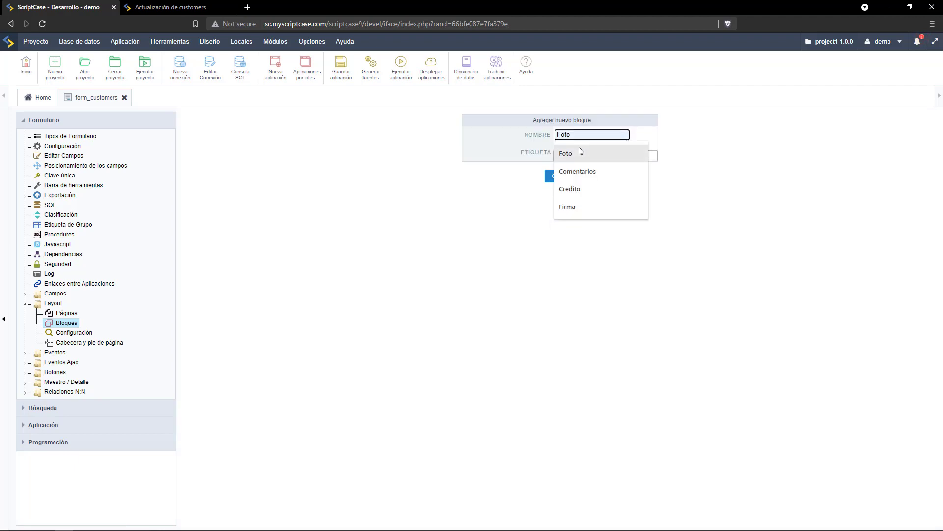
{"action": "left_click", "coordinate": [579, 147]}
{"action": "left_click", "coordinate": [578, 154]}
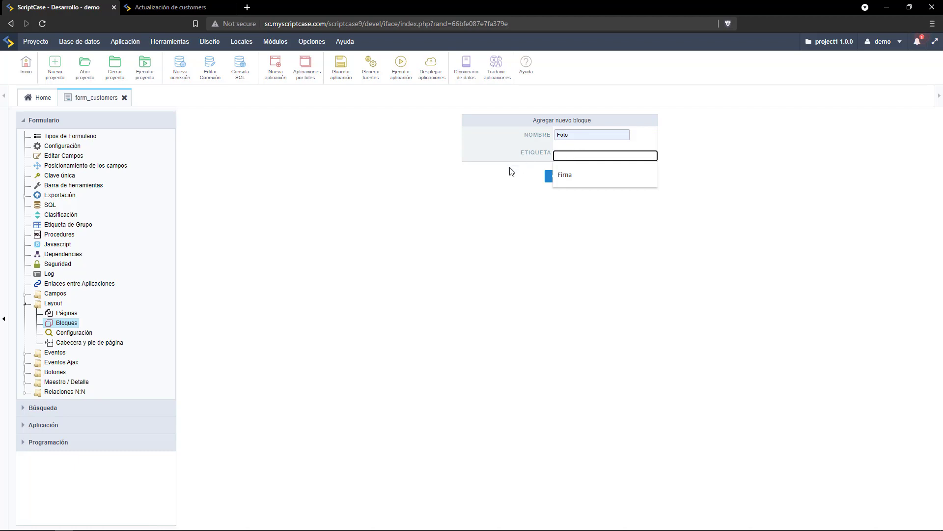
{"action": "left_click", "coordinate": [562, 177]}
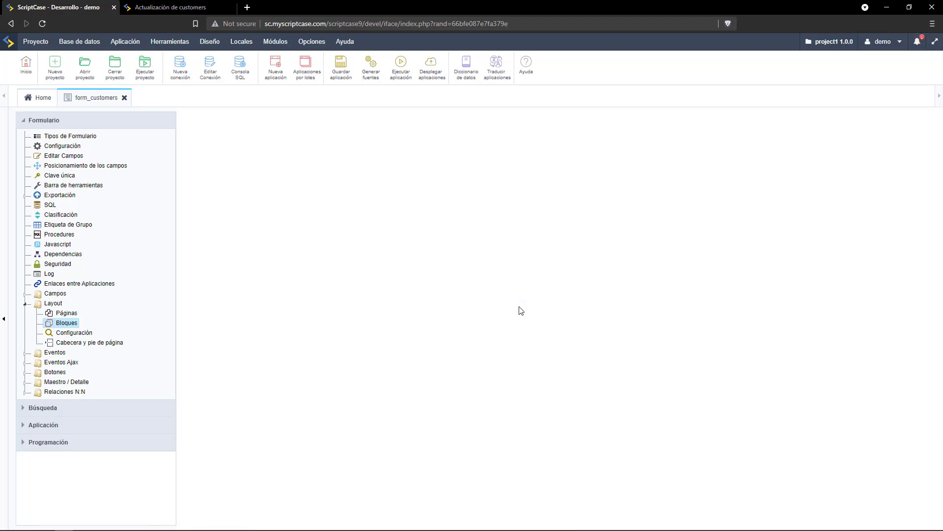
{"action": "left_click", "coordinate": [545, 236]}
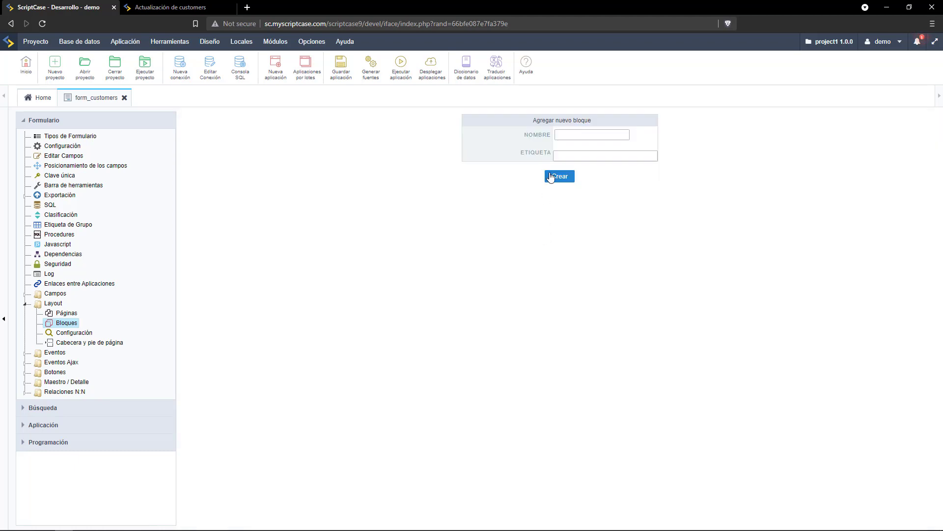
{"action": "left_click", "coordinate": [573, 135]}
{"action": "left_click", "coordinate": [573, 175]}
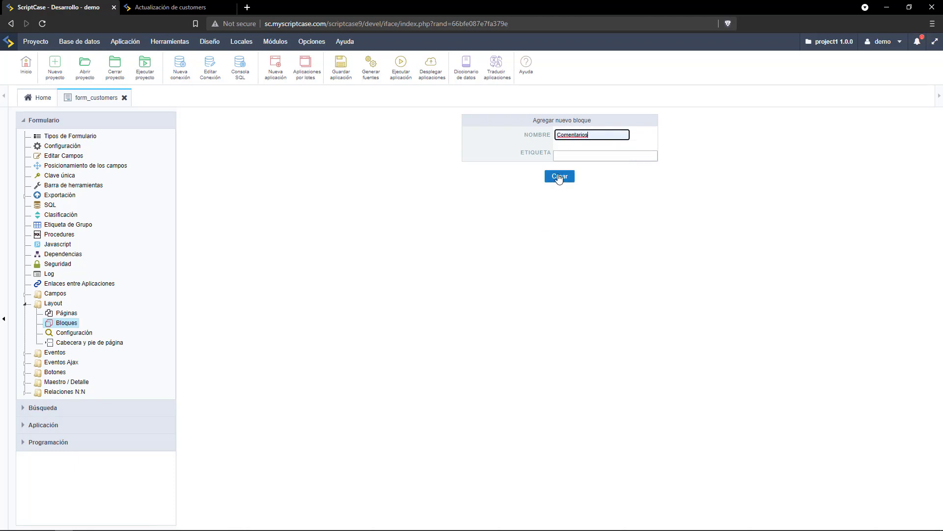
{"action": "left_click", "coordinate": [558, 177]}
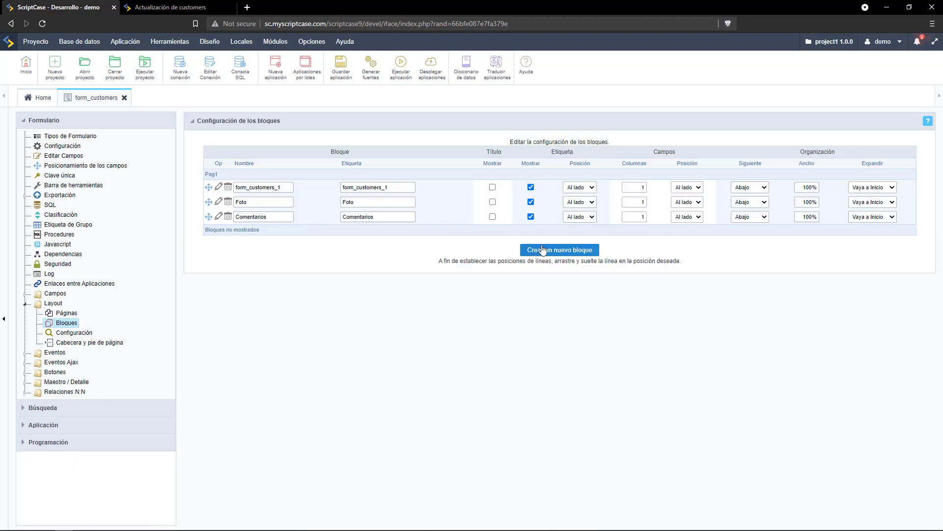
Create the Credito and Firma blocks and move Foto above form_customers_1.
{"action": "left_click", "coordinate": [540, 251]}
{"action": "left_click", "coordinate": [569, 135]}
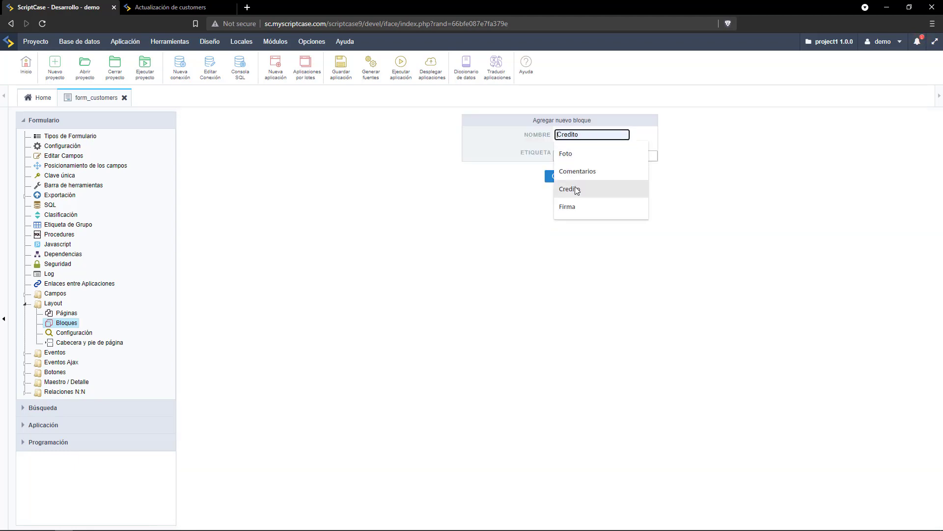
{"action": "left_click", "coordinate": [570, 187]}
{"action": "left_click", "coordinate": [562, 178]}
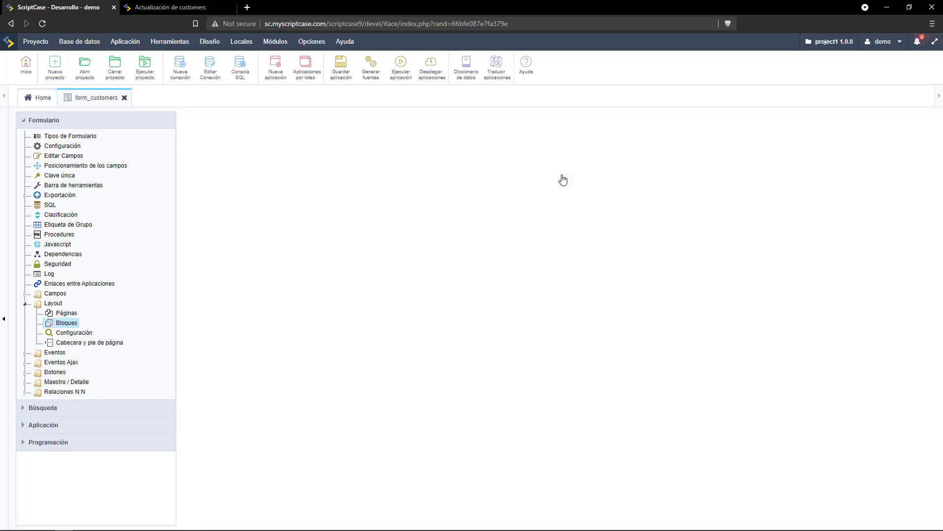
{"action": "left_click", "coordinate": [541, 265]}
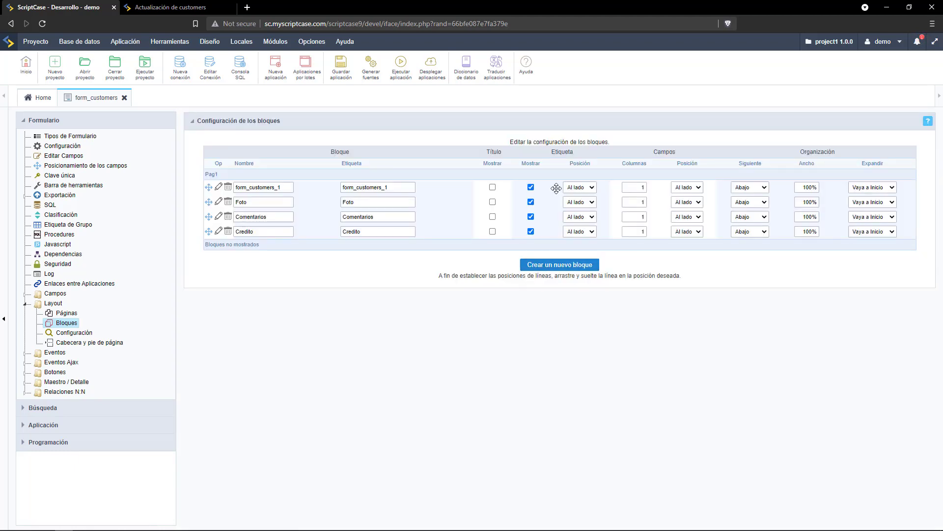
{"action": "left_click", "coordinate": [570, 135]}
{"action": "left_click", "coordinate": [569, 207]}
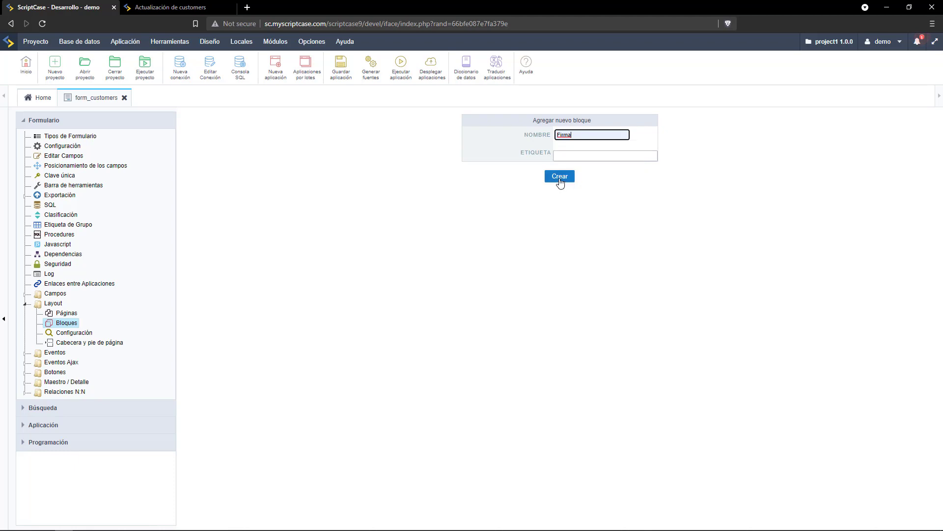
{"action": "left_click", "coordinate": [561, 178]}
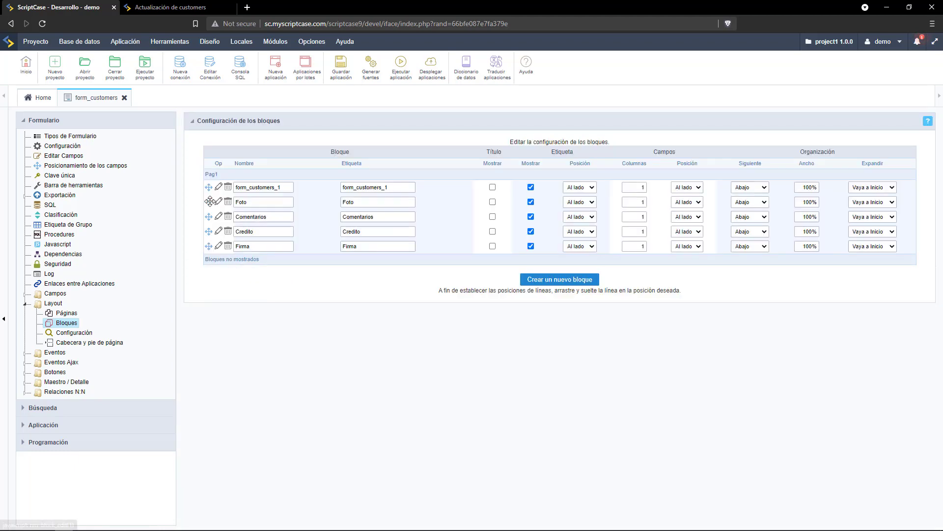
{"action": "left_click_drag", "start_coordinate": [208, 202], "coordinate": [211, 192]}
Rename block form_customers_1 to Info with label Info, then check the running form.
{"action": "double_click", "coordinate": [284, 203]}
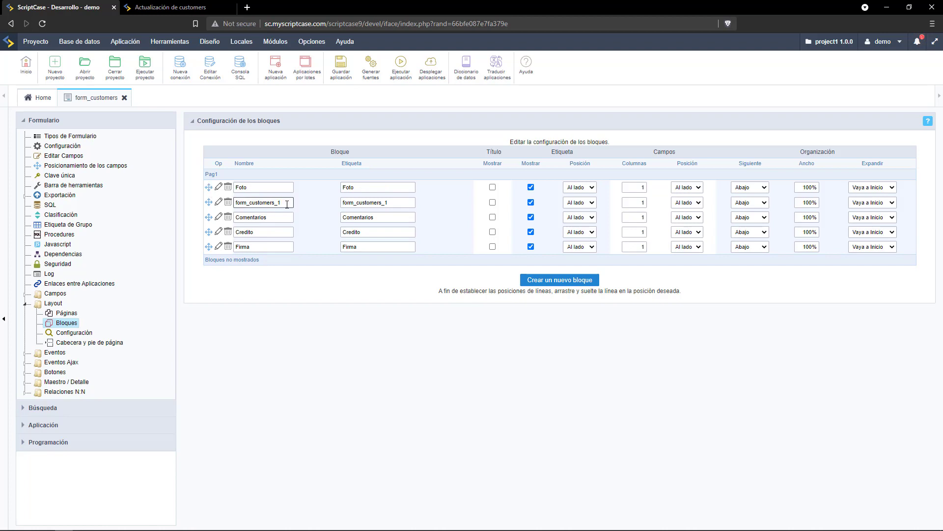
{"action": "key", "text": "BackSpace"}
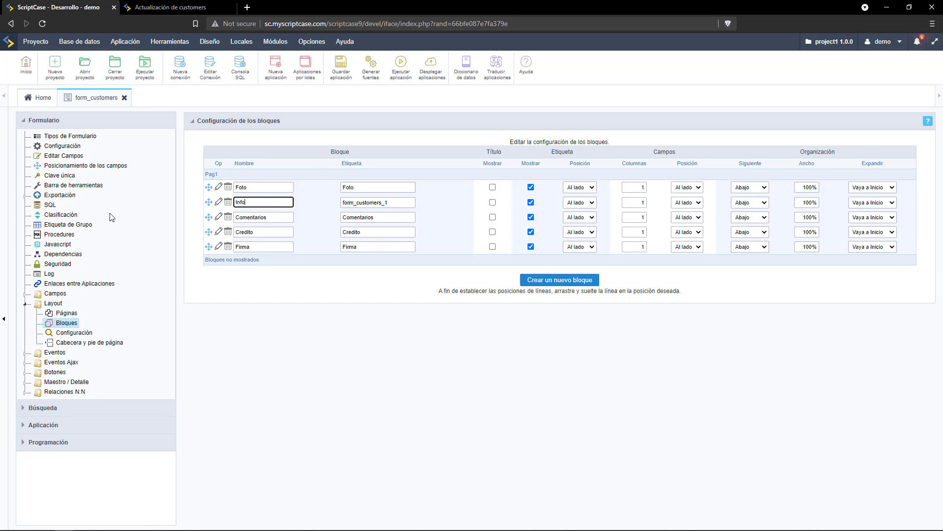
{"action": "key", "text": "Tab"}
{"action": "type", "text": "Info"}
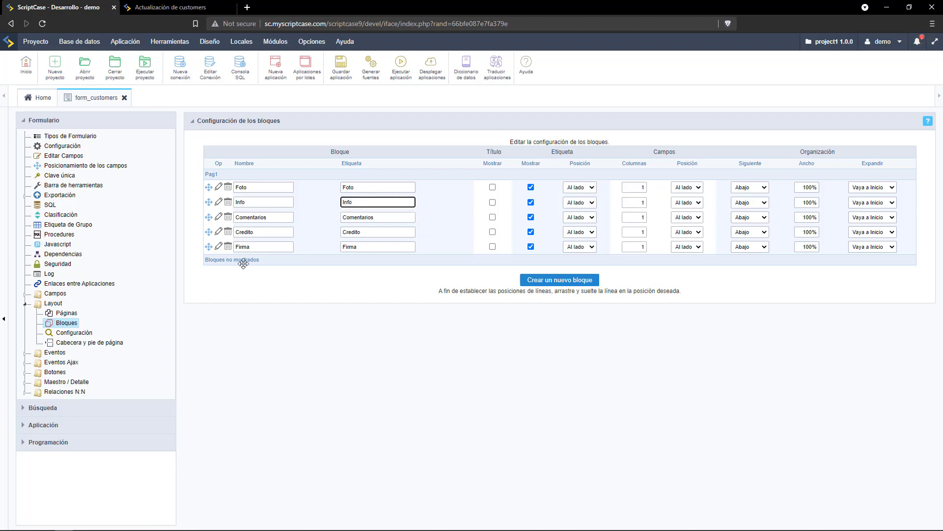
{"action": "left_click", "coordinate": [374, 351]}
{"action": "left_click", "coordinate": [158, 7]}
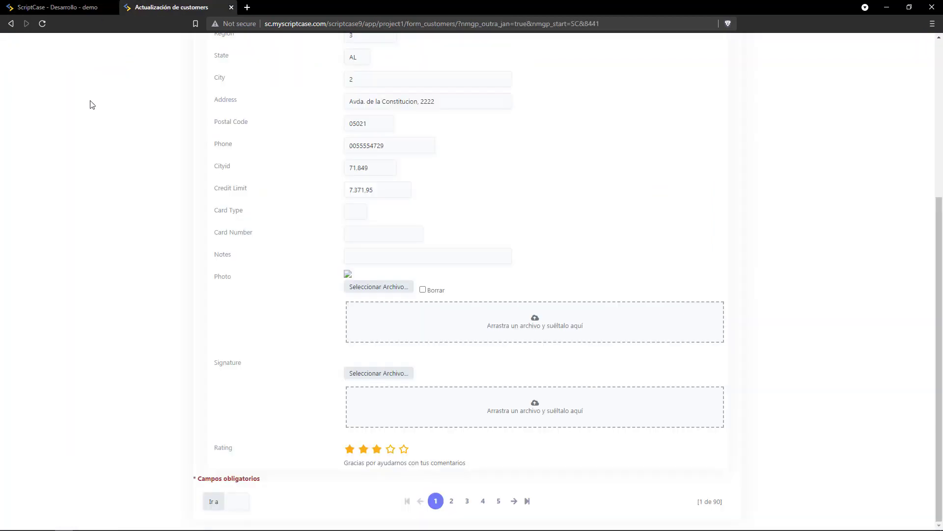
{"action": "left_click", "coordinate": [30, 7]}
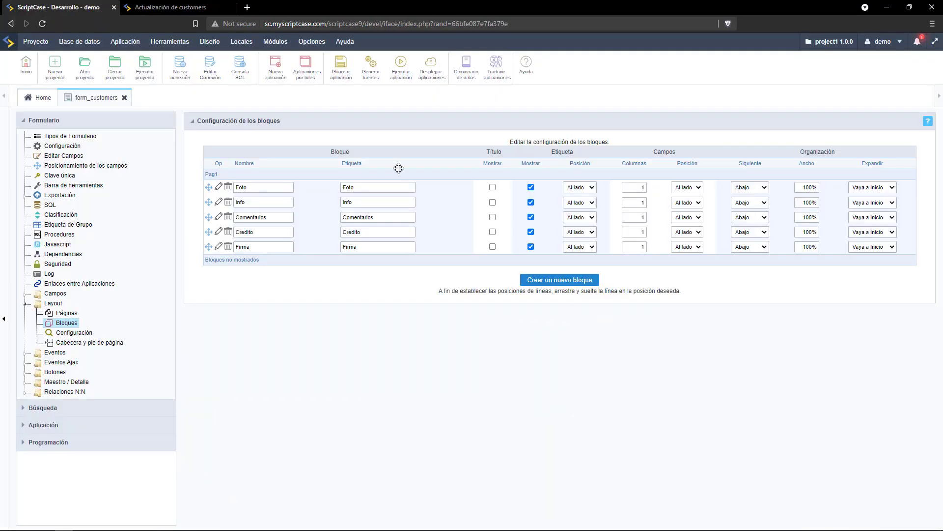
Toggle label display for the Foto and Comentarios blocks and move Credito above Comentarios.
{"action": "left_click", "coordinate": [530, 187]}
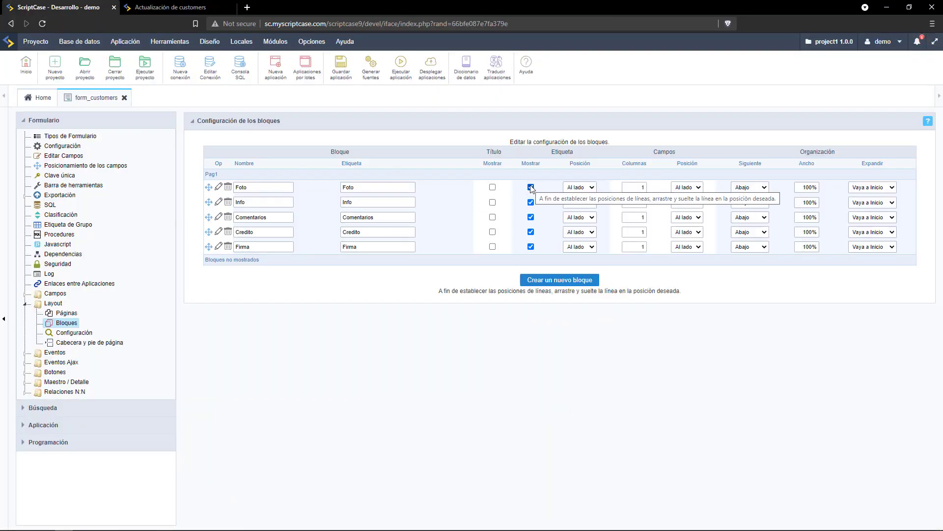
{"action": "left_click", "coordinate": [531, 218]}
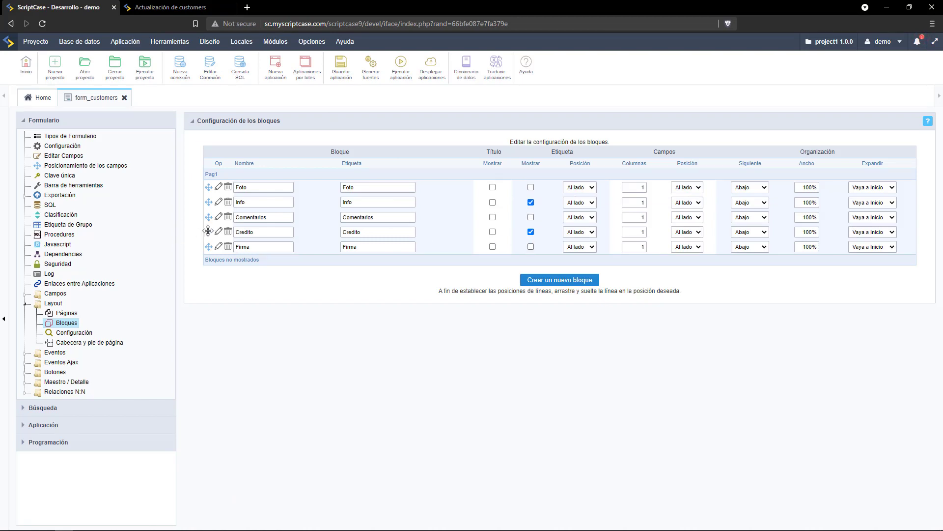
{"action": "left_click_drag", "start_coordinate": [209, 231], "coordinate": [211, 217]}
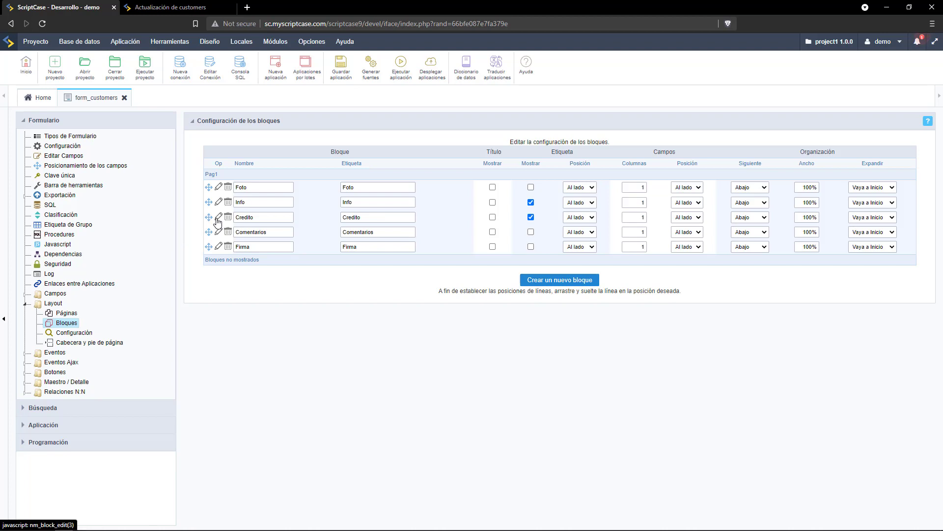
{"action": "left_click", "coordinate": [259, 205]}
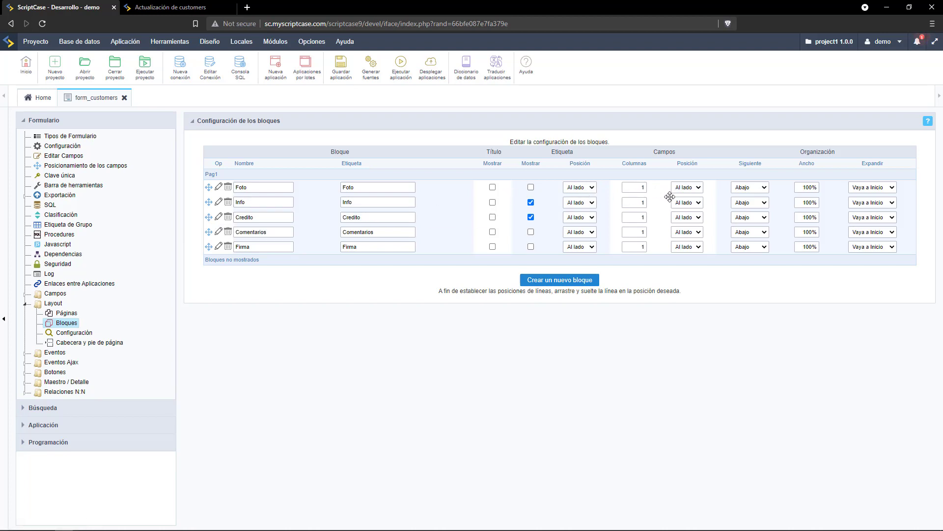
Set the Info and Credito blocks to 2 columns.
{"action": "left_click", "coordinate": [640, 202]}
{"action": "left_click_drag", "start_coordinate": [640, 202], "coordinate": [648, 202]}
{"action": "type", "text": "2"}
{"action": "left_click", "coordinate": [640, 216]}
{"action": "left_click_drag", "start_coordinate": [639, 217], "coordinate": [655, 216]}
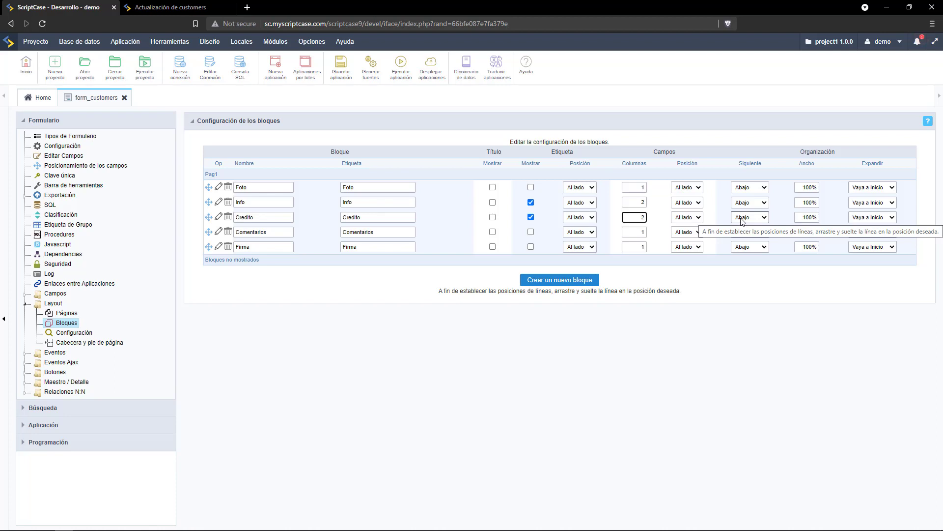
Set the block after Foto to Al lado, and Info, Credito and Comentarios to Pestañas.
{"action": "left_click", "coordinate": [757, 187]}
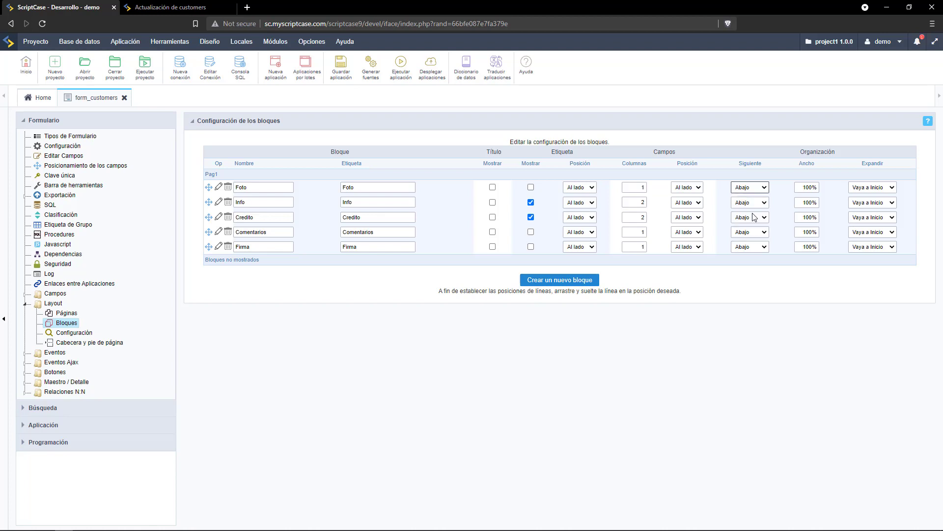
{"action": "left_click", "coordinate": [754, 217]}
{"action": "left_click", "coordinate": [750, 202]}
{"action": "left_click", "coordinate": [748, 246]}
{"action": "left_click", "coordinate": [753, 217]}
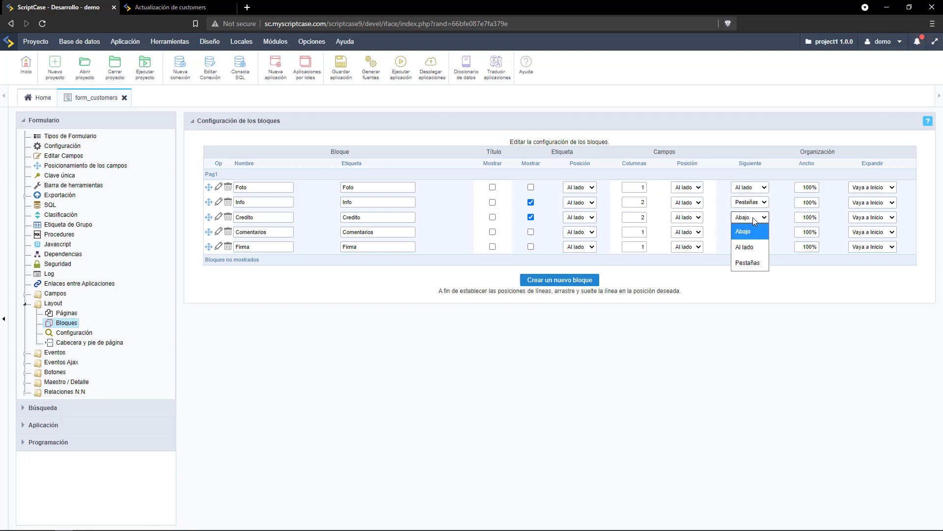
{"action": "left_click", "coordinate": [748, 263]}
{"action": "left_click", "coordinate": [750, 235]}
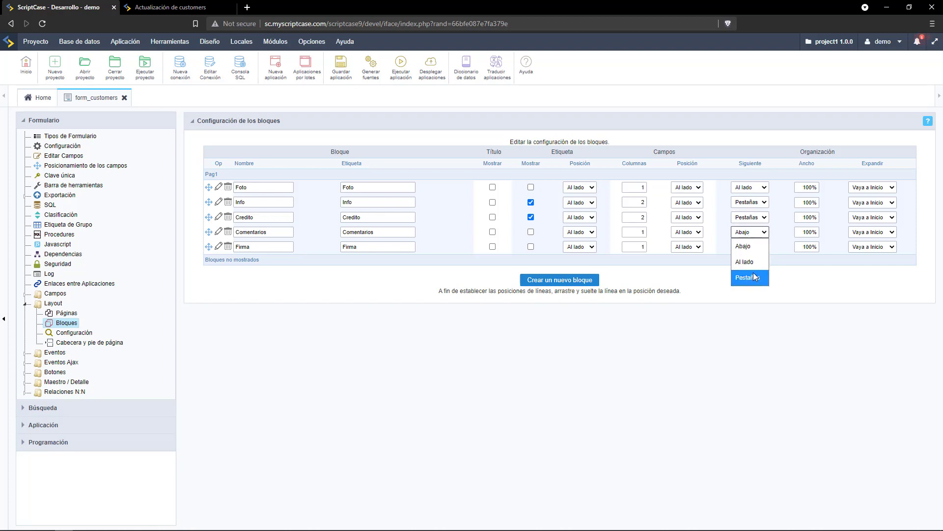
{"action": "left_click", "coordinate": [748, 277]}
Set Foto's width to 20% and the other four blocks to 80%, then save the application.
{"action": "left_click", "coordinate": [809, 187]}
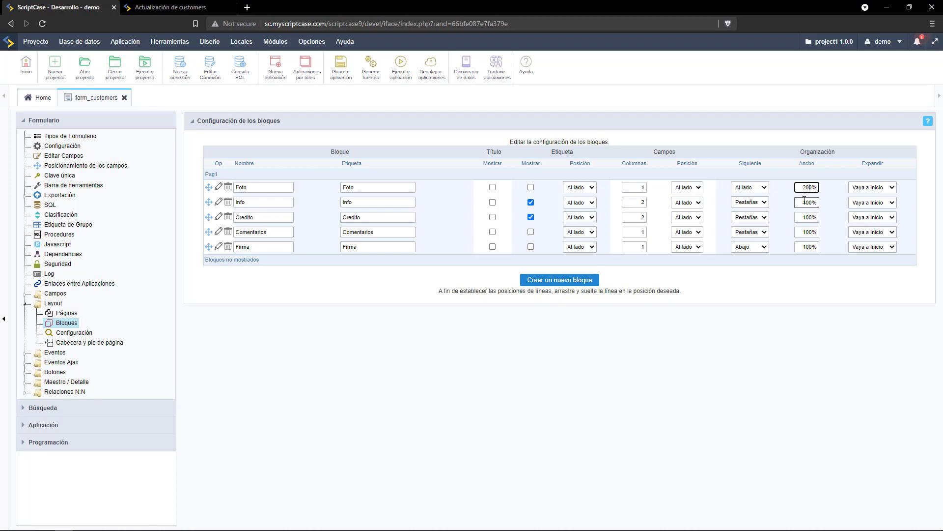
{"action": "left_click_drag", "start_coordinate": [800, 187], "coordinate": [848, 187]}
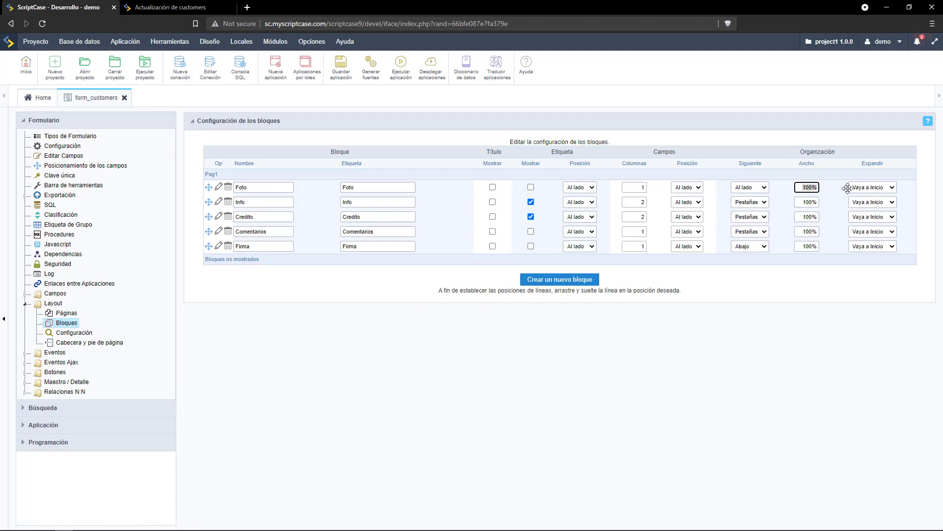
{"action": "type", "text": "20%"}
{"action": "left_click_drag", "start_coordinate": [803, 201], "coordinate": [836, 196]}
{"action": "type", "text": "80%"}
{"action": "left_click", "coordinate": [797, 216]}
{"action": "double_click", "coordinate": [811, 216]}
{"action": "type", "text": "80"}
{"action": "double_click", "coordinate": [811, 232]}
{"action": "type", "text": "80"}
{"action": "double_click", "coordinate": [811, 246]}
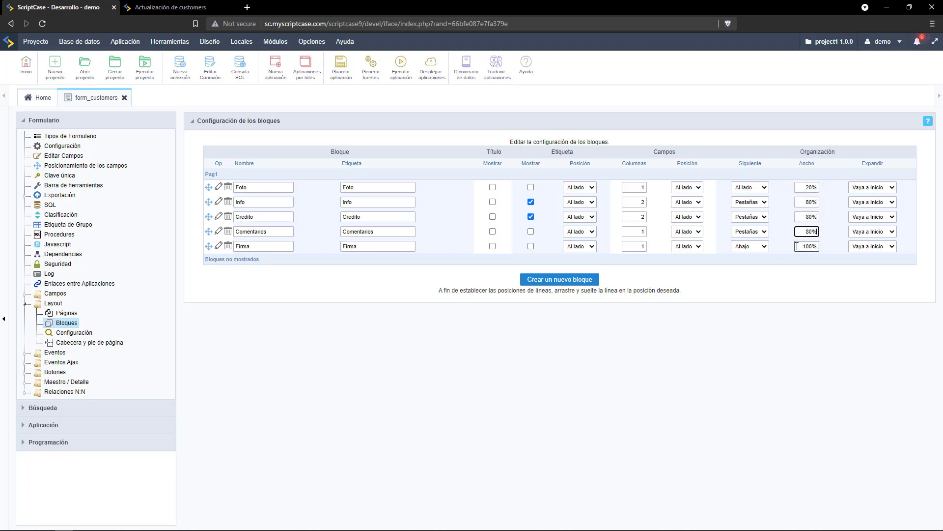
{"action": "type", "text": "80"}
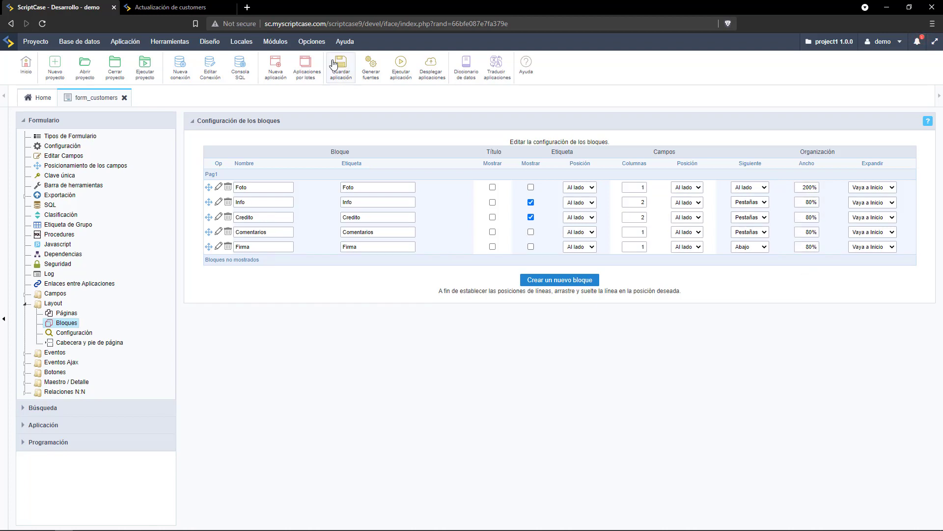
{"action": "left_click", "coordinate": [336, 67]}
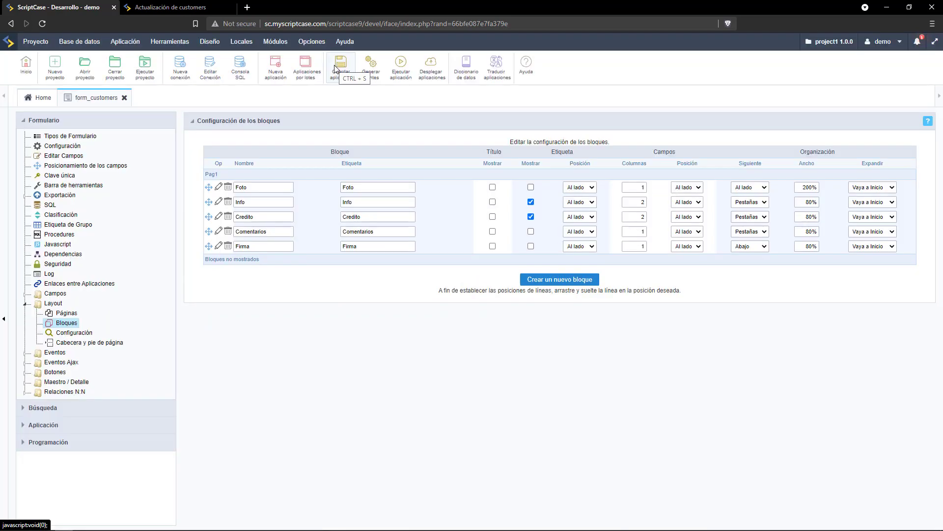
Move photo to Foto, credit_limit, card_type and card_number to Credito, notes to Comentarios, signature to Firma.
{"action": "left_click", "coordinate": [68, 156]}
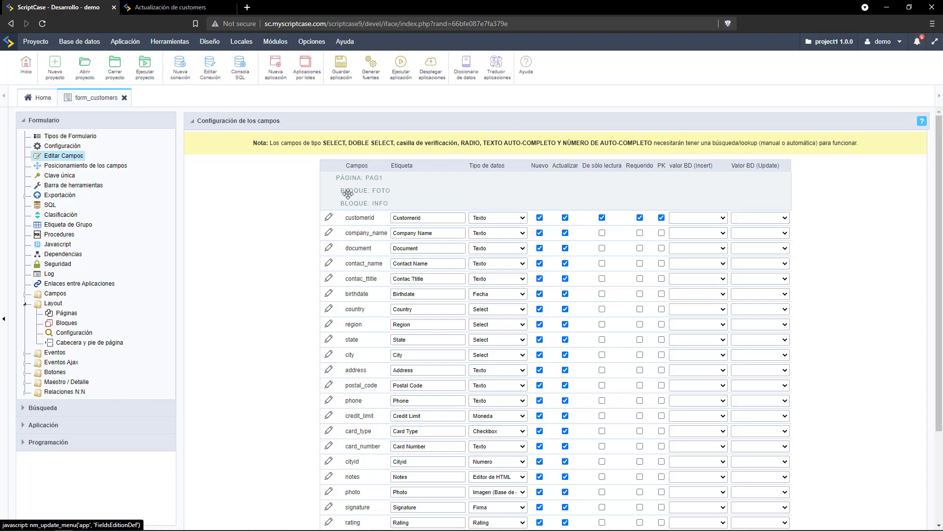
{"action": "scroll", "coordinate": [349, 197], "scroll_direction": "down", "scroll_amount": 2}
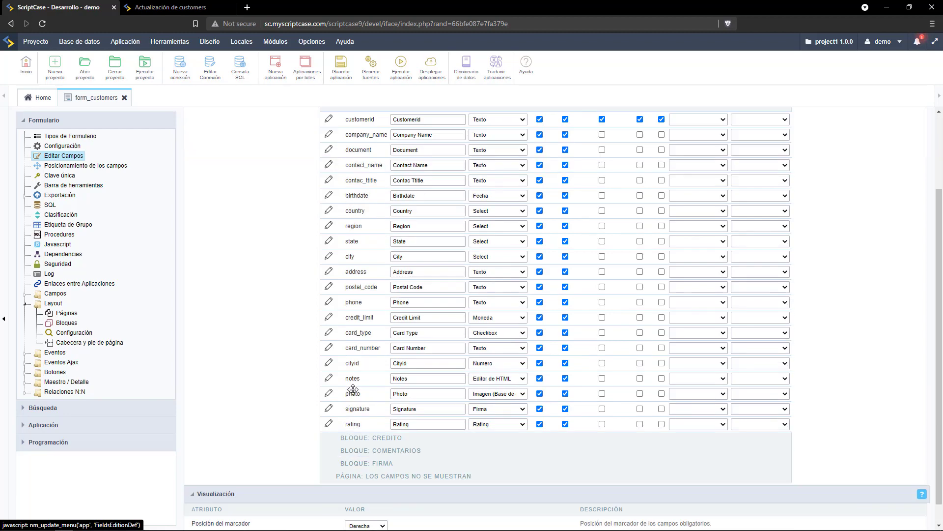
{"action": "left_click_drag", "start_coordinate": [349, 393], "coordinate": [350, 317]}
{"action": "left_click_drag", "start_coordinate": [389, 140], "coordinate": [360, 153]}
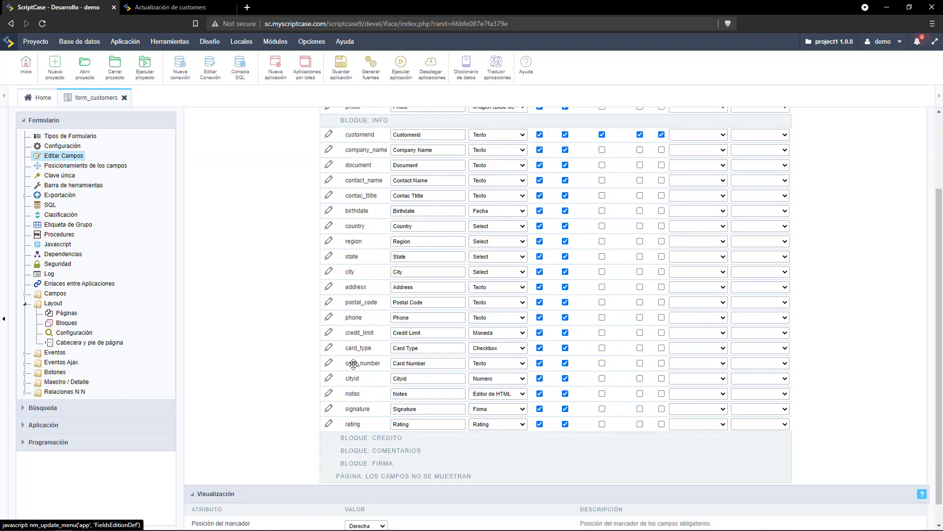
{"action": "left_click_drag", "start_coordinate": [358, 332], "coordinate": [359, 436]}
{"action": "left_click_drag", "start_coordinate": [363, 335], "coordinate": [359, 437]}
{"action": "left_click_drag", "start_coordinate": [368, 333], "coordinate": [361, 437]}
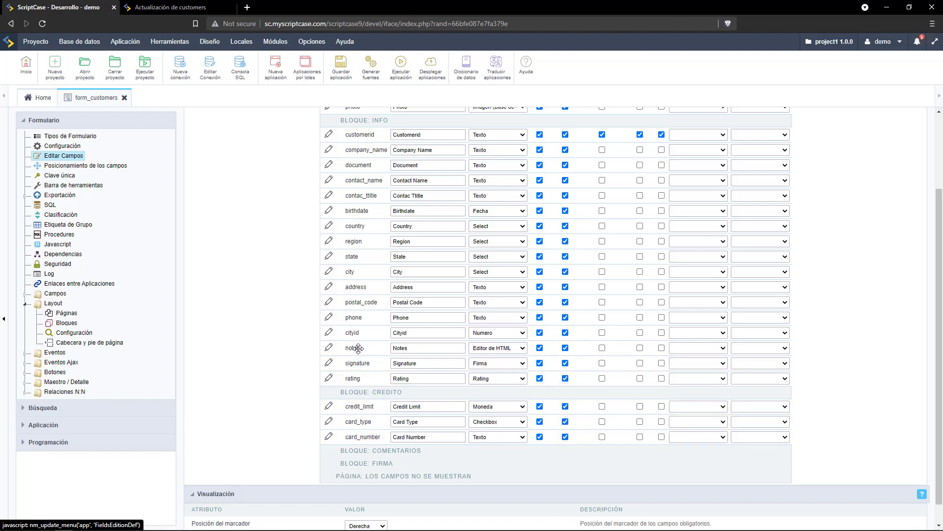
{"action": "left_click_drag", "start_coordinate": [359, 348], "coordinate": [364, 450]}
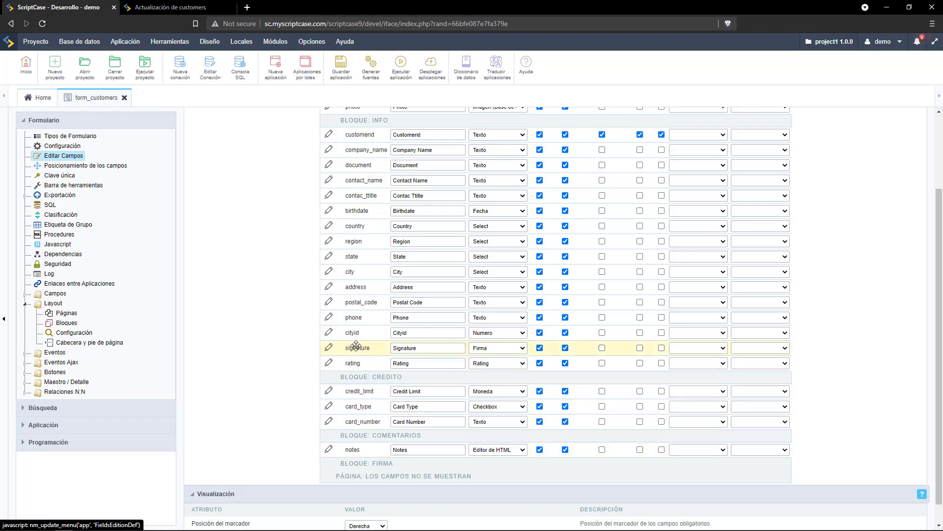
{"action": "left_click_drag", "start_coordinate": [356, 346], "coordinate": [358, 462]}
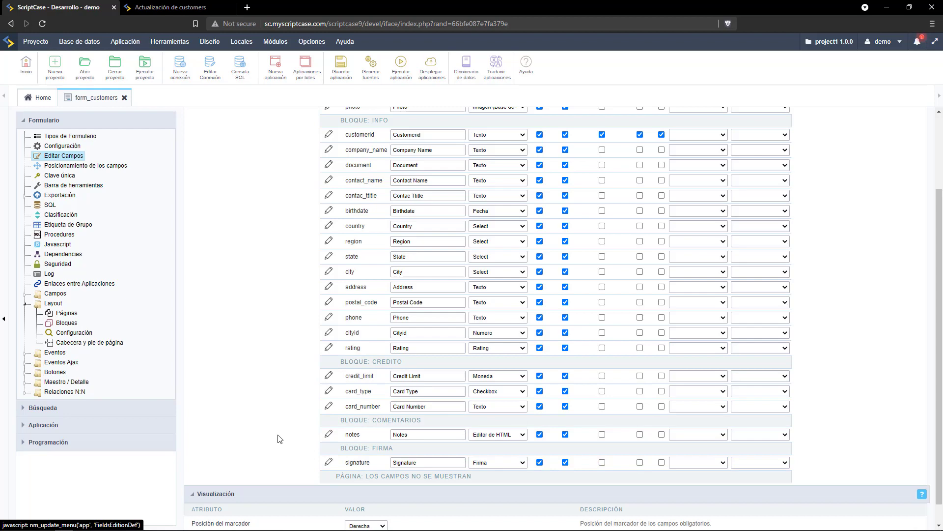
Run the customers form and browse its Credito, Comentarios, Firma and Info tabs.
{"action": "left_click", "coordinate": [401, 65]}
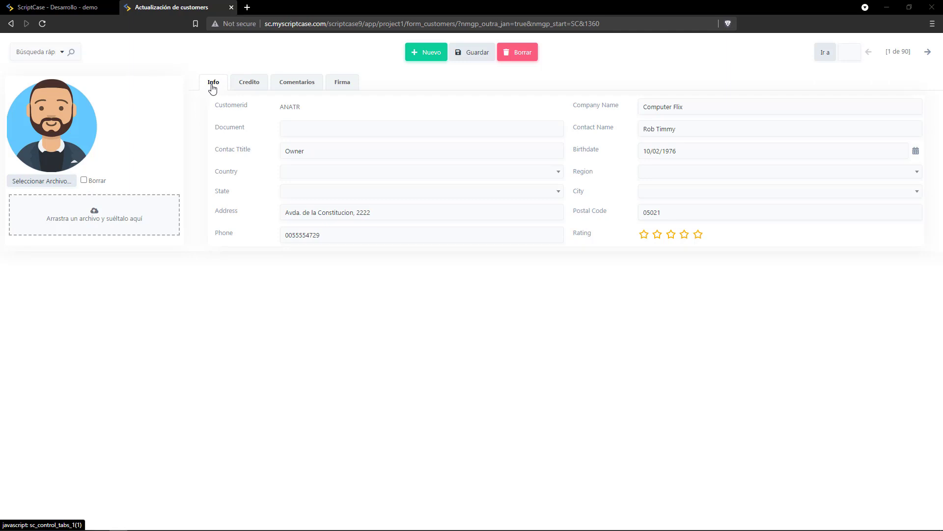
{"action": "left_click", "coordinate": [247, 84]}
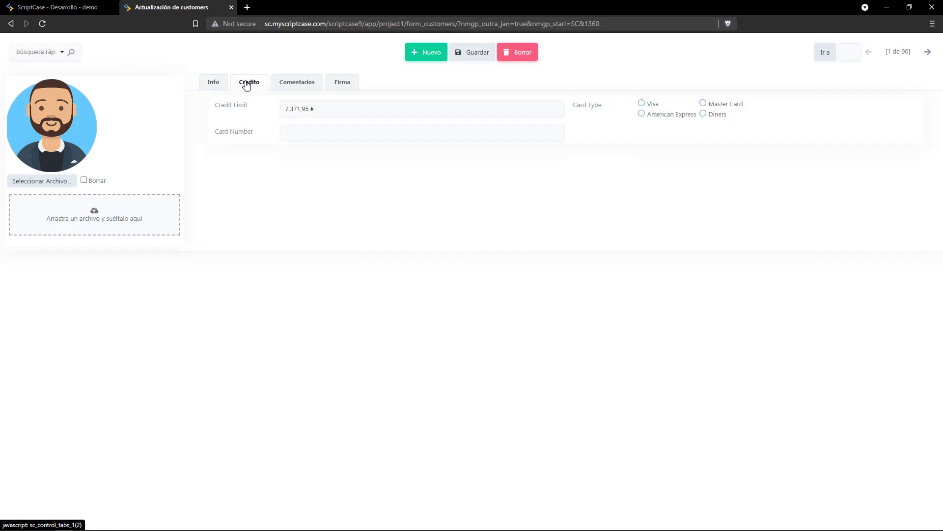
{"action": "left_click", "coordinate": [296, 86]}
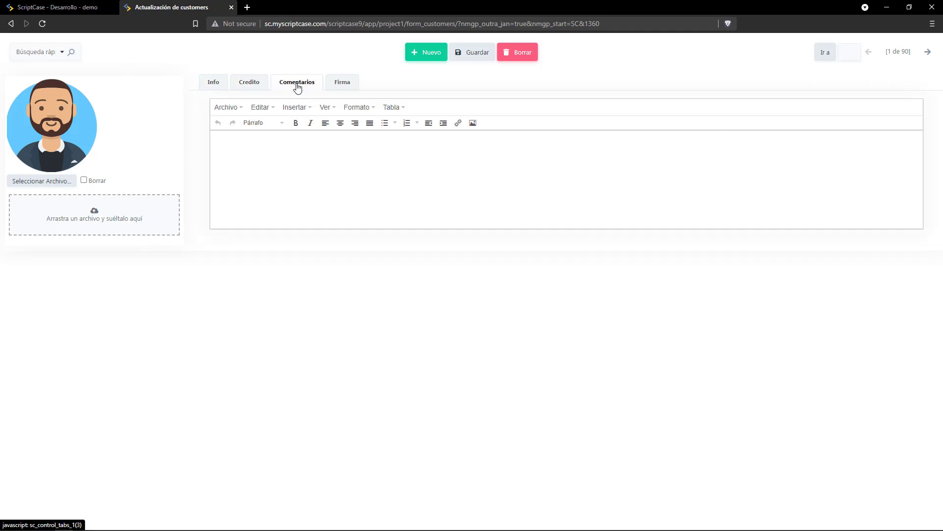
{"action": "left_click", "coordinate": [343, 85]}
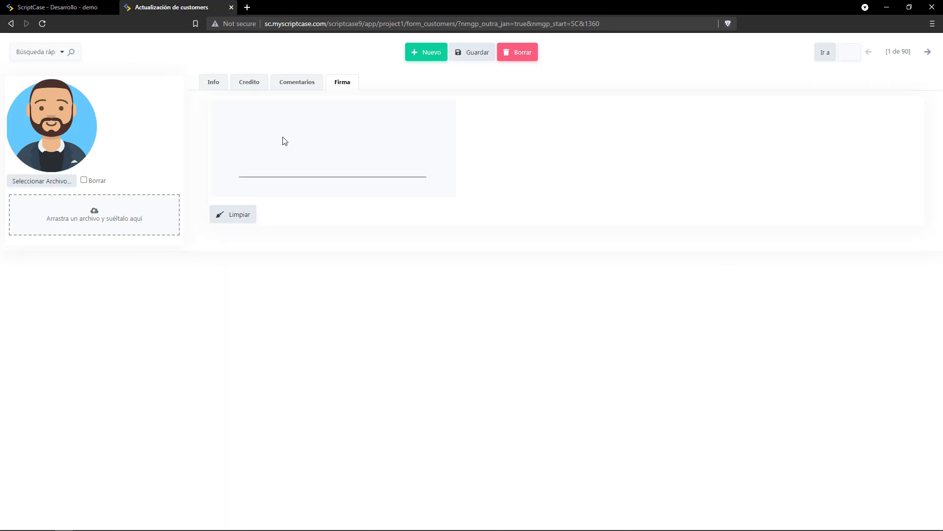
{"action": "left_click", "coordinate": [213, 85]}
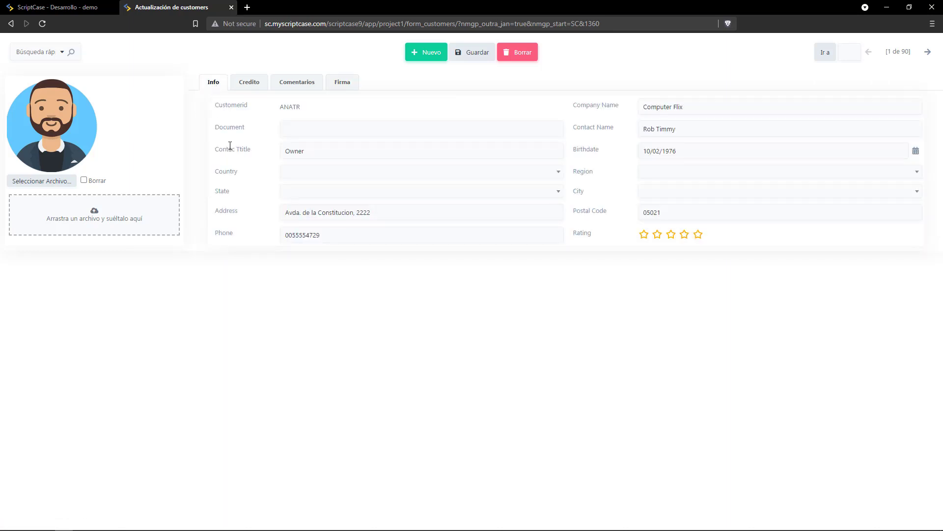
Save a record with test Document 'efw', then return to the development tab.
{"action": "left_click", "coordinate": [348, 125]}
{"action": "type", "text": "efw"}
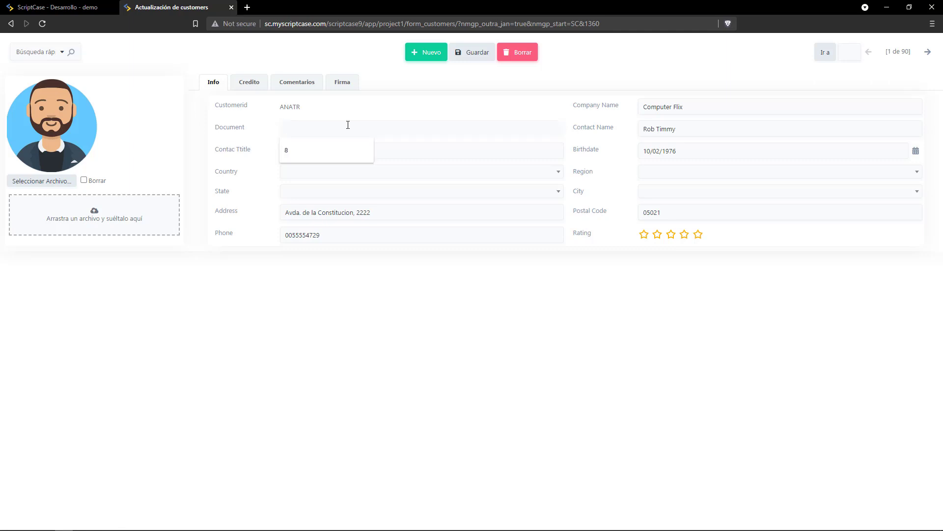
{"action": "left_click", "coordinate": [468, 55]}
{"action": "left_click", "coordinate": [74, 8]}
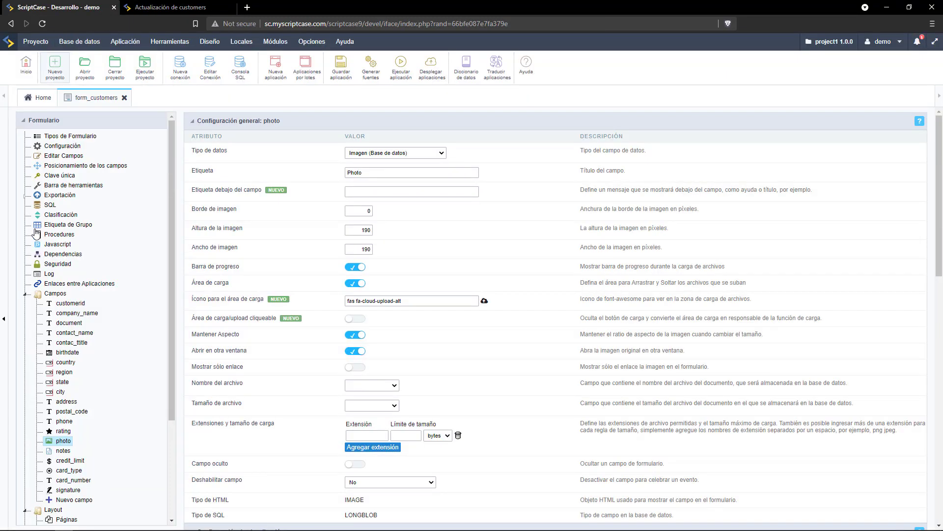
Give the document field a minimum length of 5 and maximum length of 12.
{"action": "left_click", "coordinate": [69, 323]}
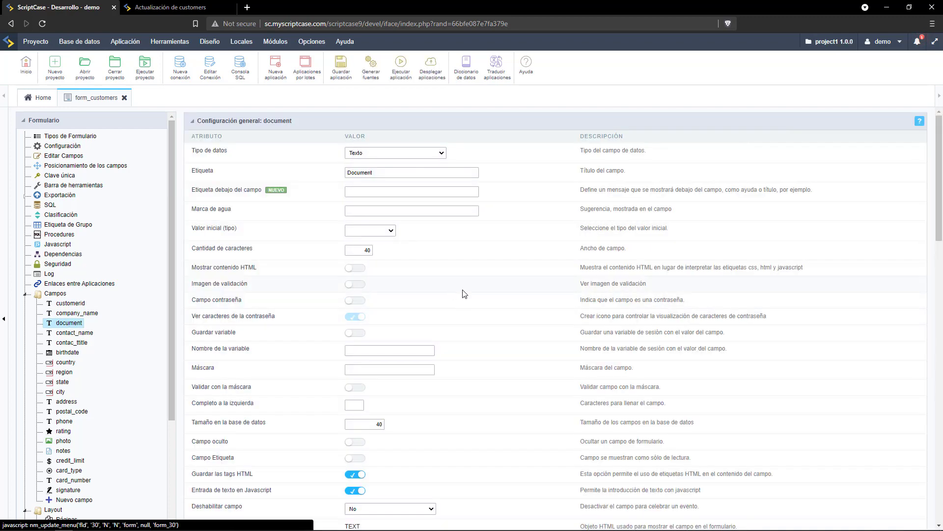
{"action": "scroll", "coordinate": [466, 294], "scroll_direction": "down", "scroll_amount": 4}
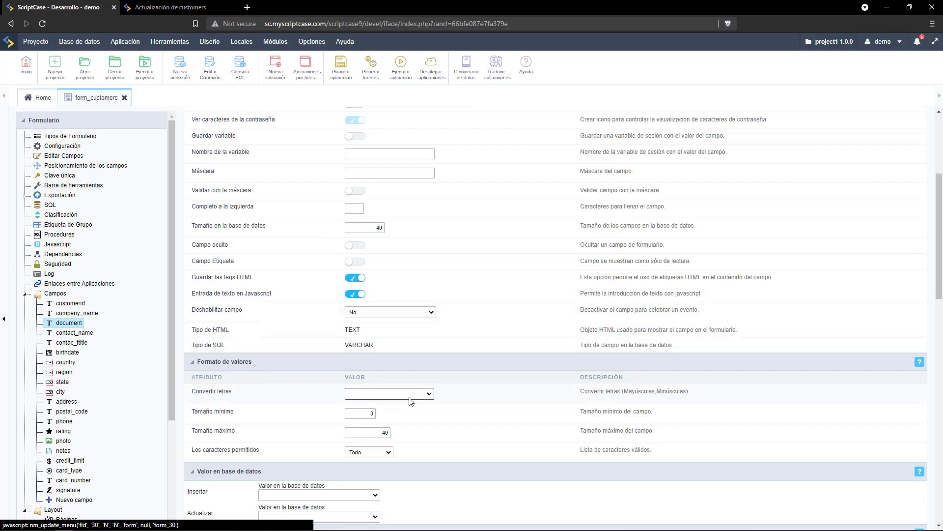
{"action": "left_click", "coordinate": [363, 414]}
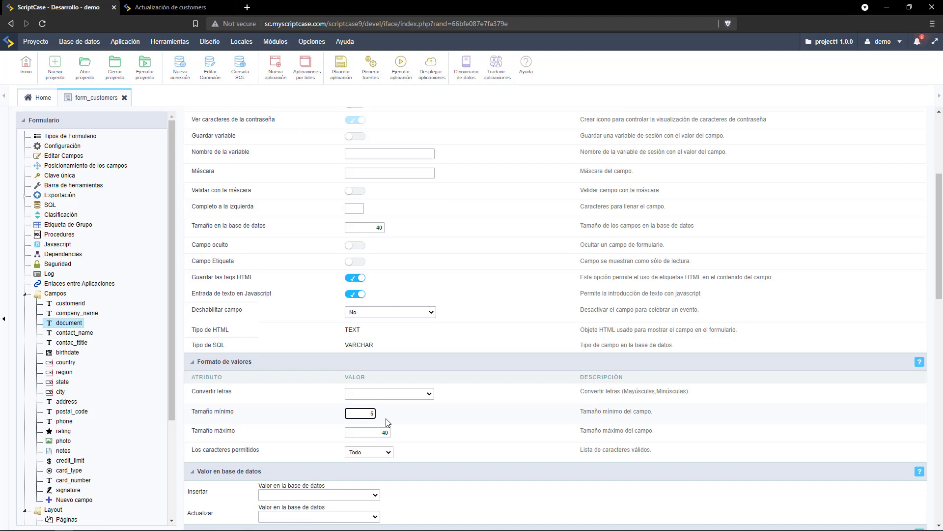
{"action": "key", "text": "Tab"}
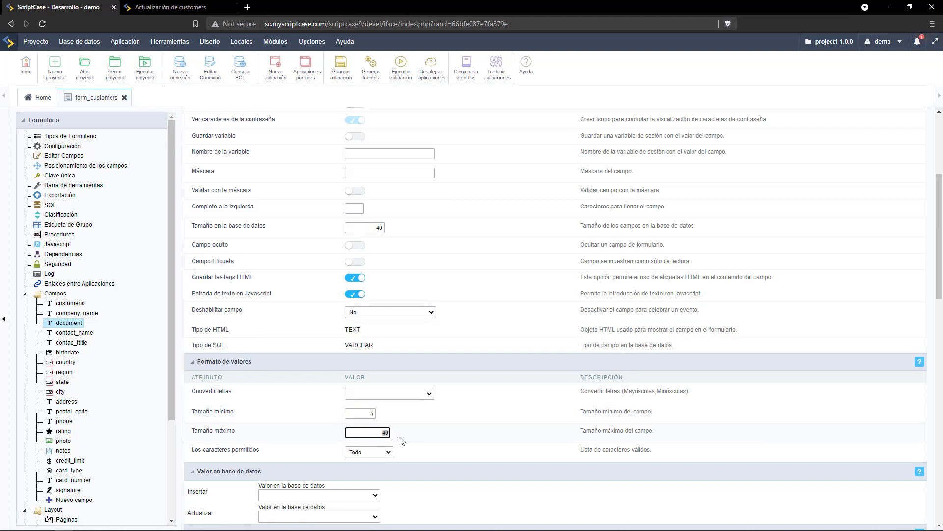
{"action": "type", "text": "12"}
Restrict the document field's allowed characters to Números only and save the application.
{"action": "left_click", "coordinate": [372, 456]}
{"action": "left_click", "coordinate": [375, 481]}
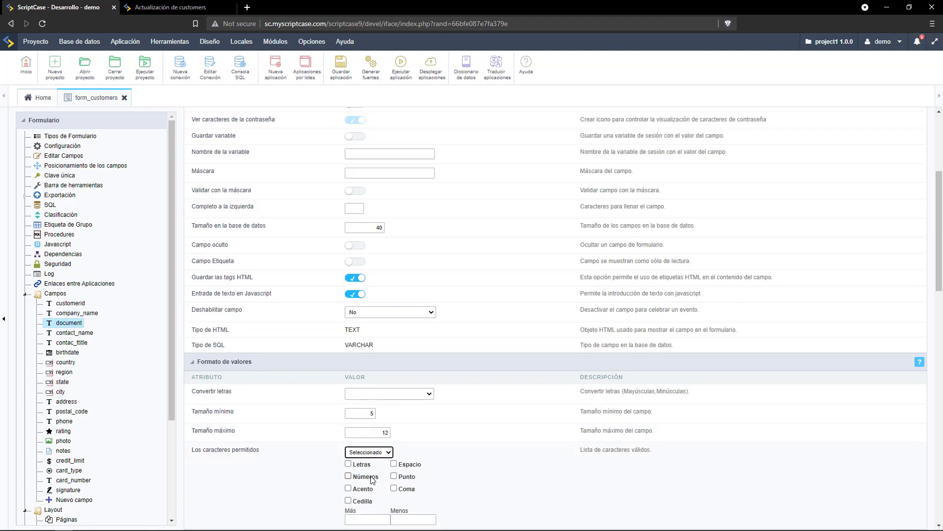
{"action": "left_click", "coordinate": [362, 477]}
{"action": "left_click", "coordinate": [381, 429]}
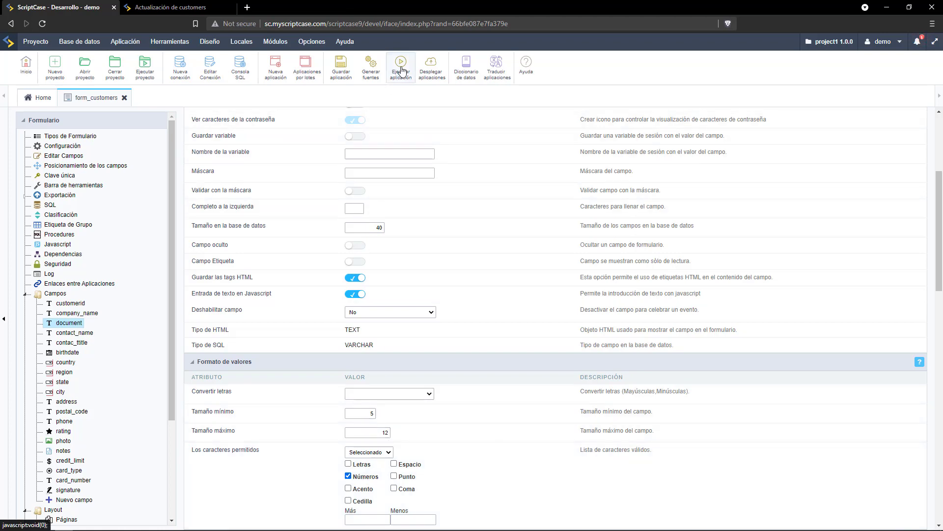
{"action": "left_click", "coordinate": [343, 68]}
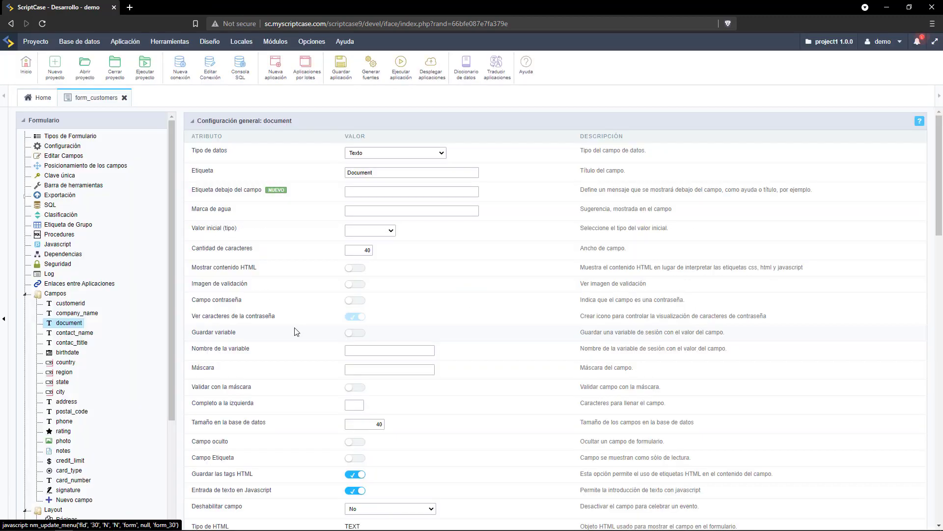
Generate the country lookup as SELECT iso, name FROM country ORDER BY name, then save.
{"action": "left_click", "coordinate": [67, 364]}
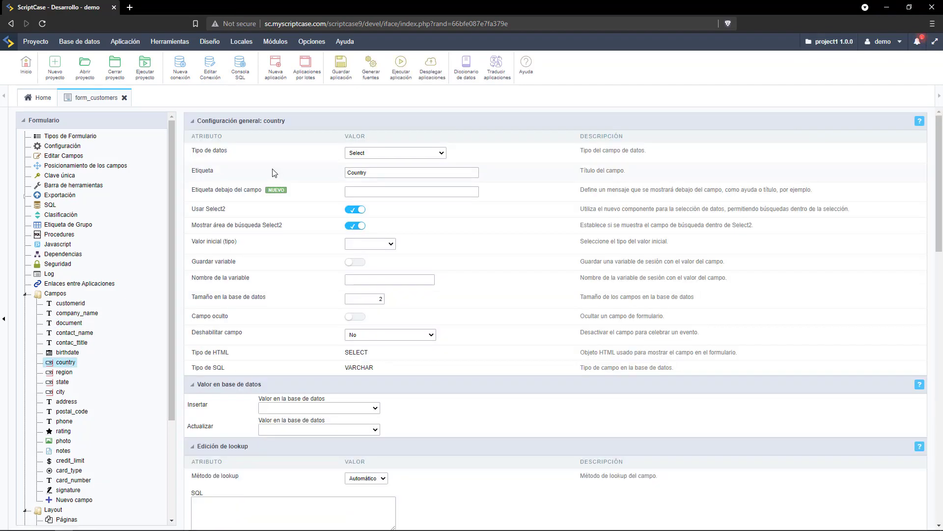
{"action": "scroll", "coordinate": [273, 200], "scroll_direction": "down", "scroll_amount": 1}
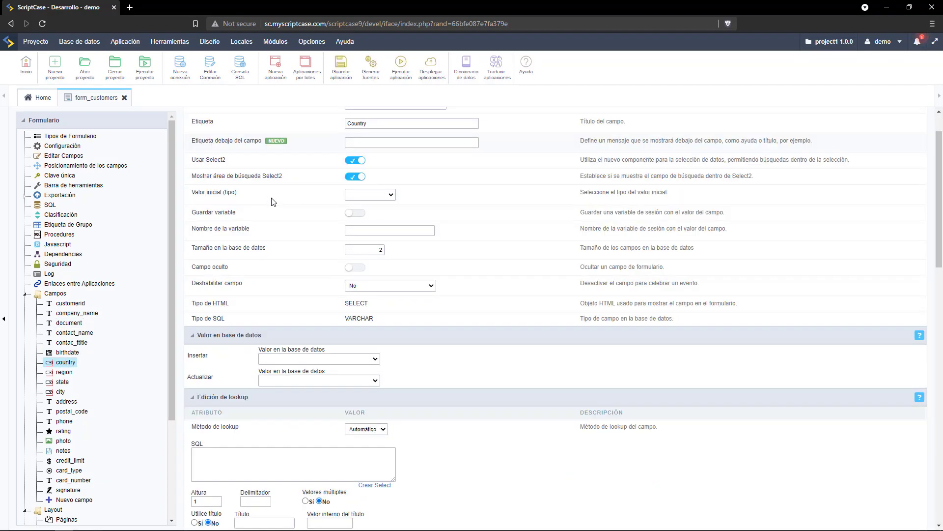
{"action": "left_click", "coordinate": [375, 486]}
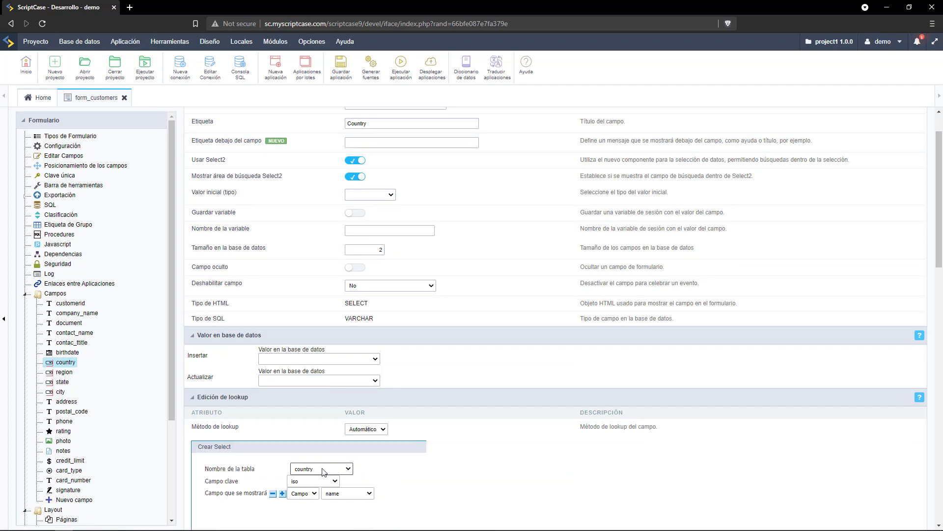
{"action": "scroll", "coordinate": [322, 472], "scroll_direction": "down", "scroll_amount": 3}
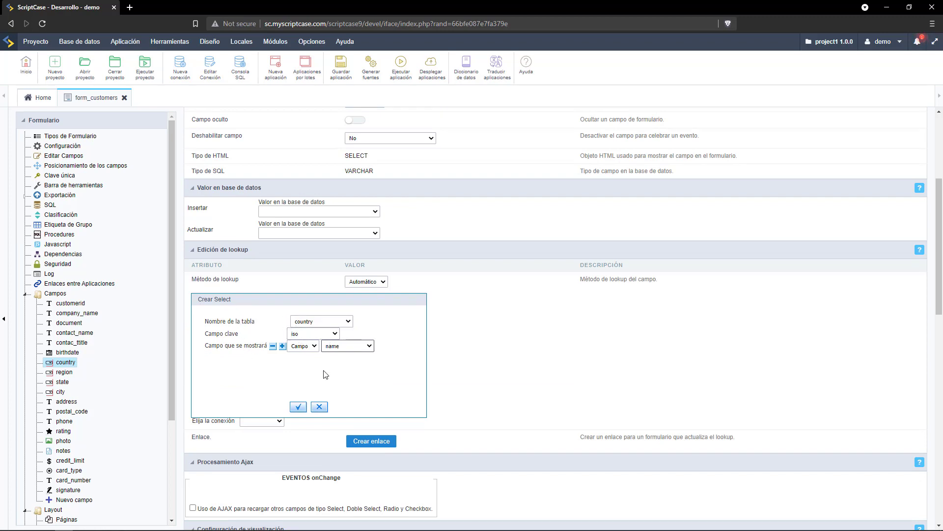
{"action": "left_click", "coordinate": [298, 407]}
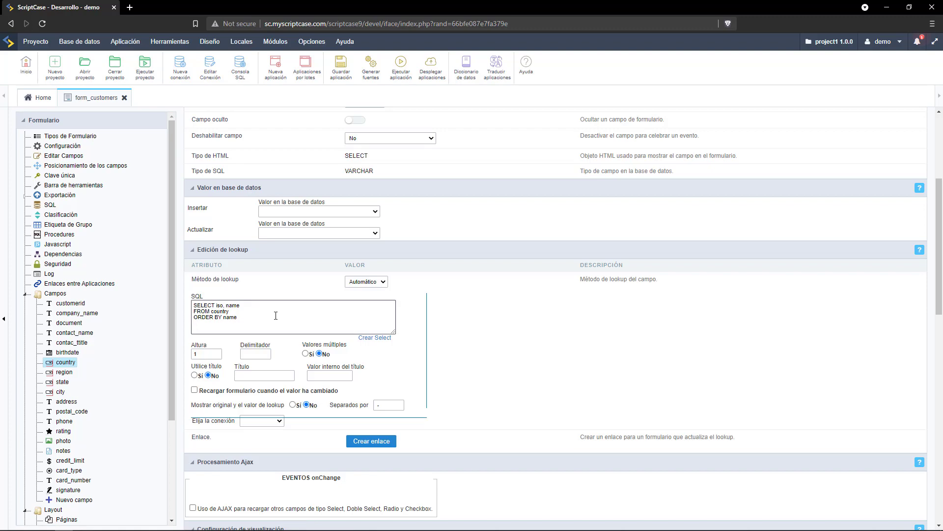
{"action": "scroll", "coordinate": [319, 246], "scroll_direction": "up", "scroll_amount": 4}
{"action": "left_click", "coordinate": [343, 69]}
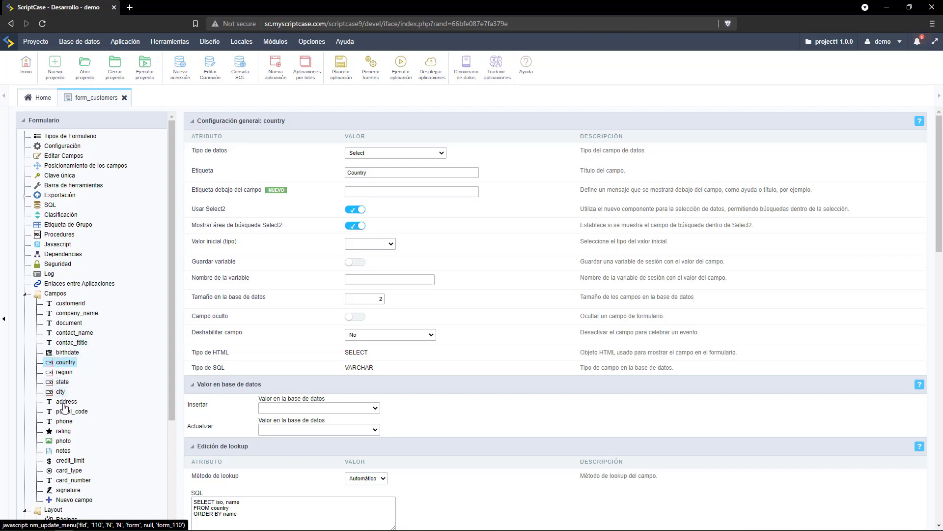
Give the phone field the input mask (xx) xxxxx xxxxx and save the application.
{"action": "left_click", "coordinate": [63, 423]}
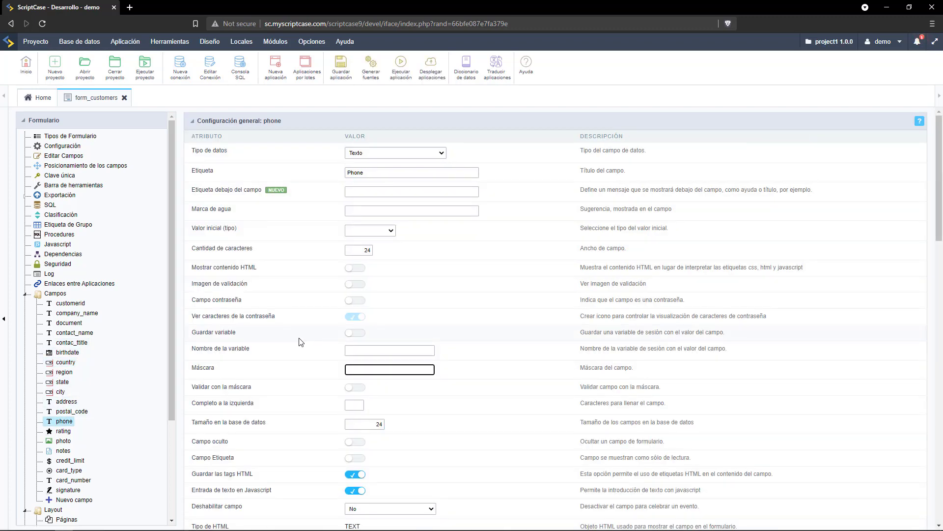
{"action": "left_click", "coordinate": [361, 370]}
{"action": "left_click", "coordinate": [369, 393]}
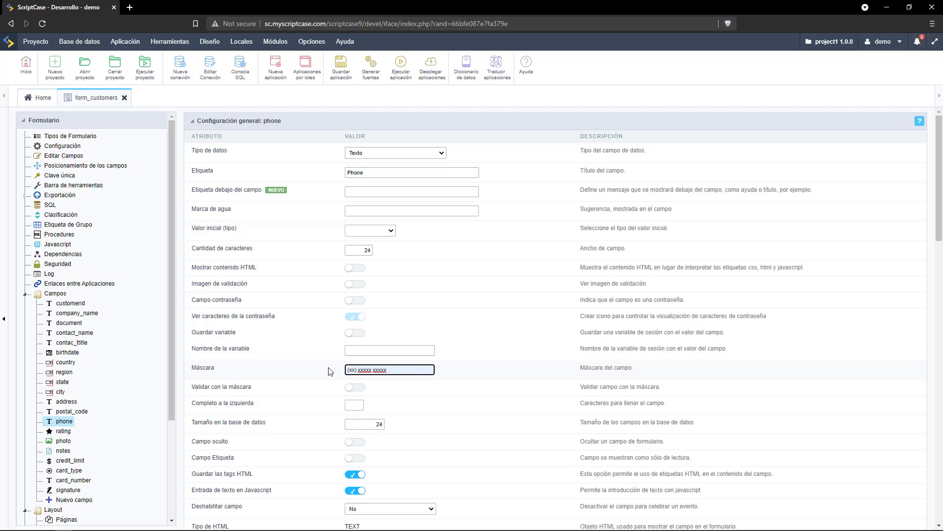
{"action": "left_click", "coordinate": [343, 72]}
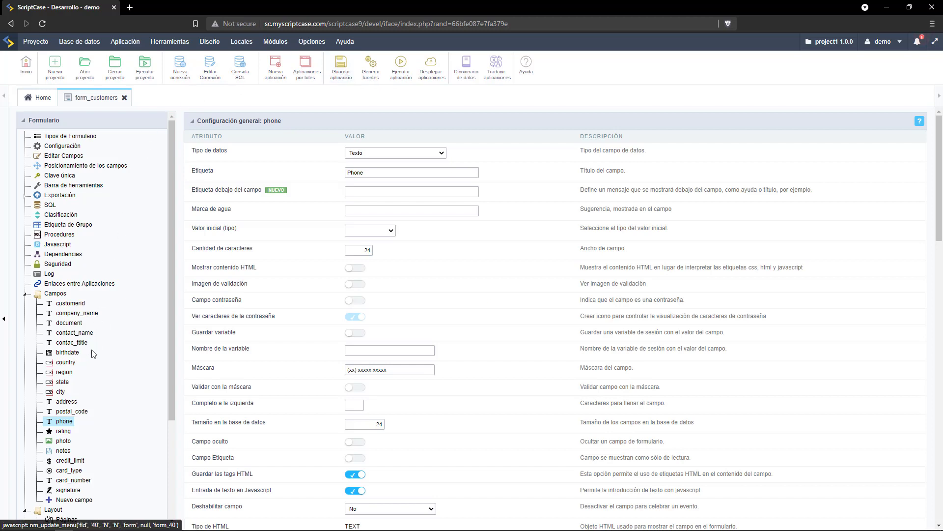
Set the credit_limit field's watermark to 'Maximo 10000'.
{"action": "left_click", "coordinate": [69, 462]}
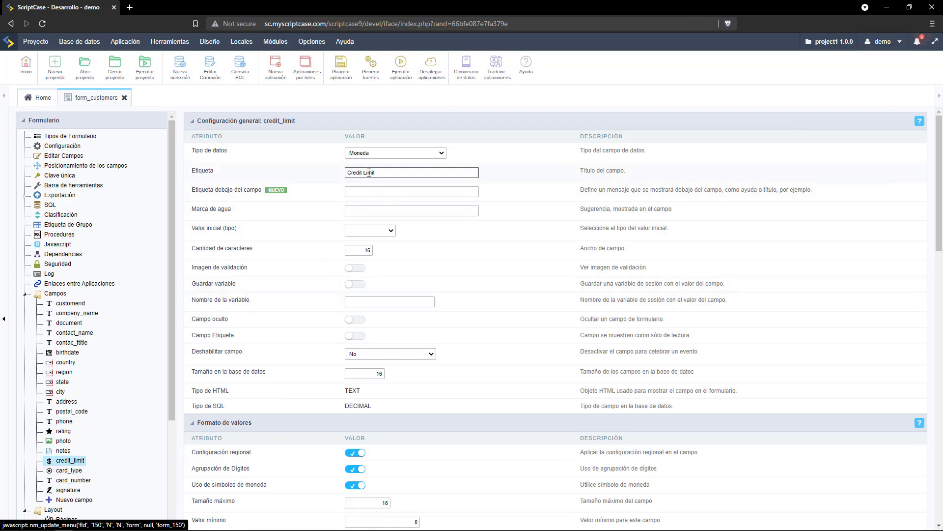
{"action": "left_click", "coordinate": [365, 211]}
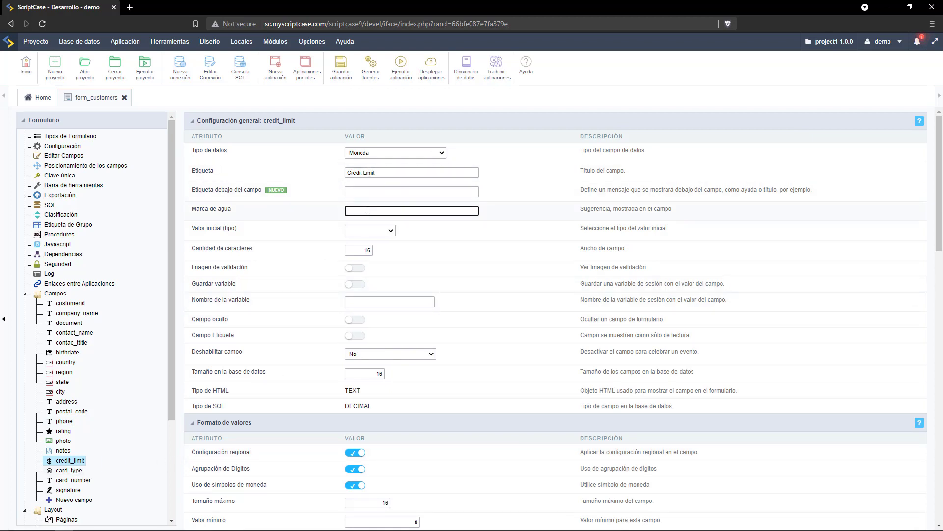
{"action": "type", "text": "Maximo 1000"}
{"action": "type", "text": "0"}
Save the application, run the customers form, and save Document 123211232.
{"action": "left_click", "coordinate": [339, 72]}
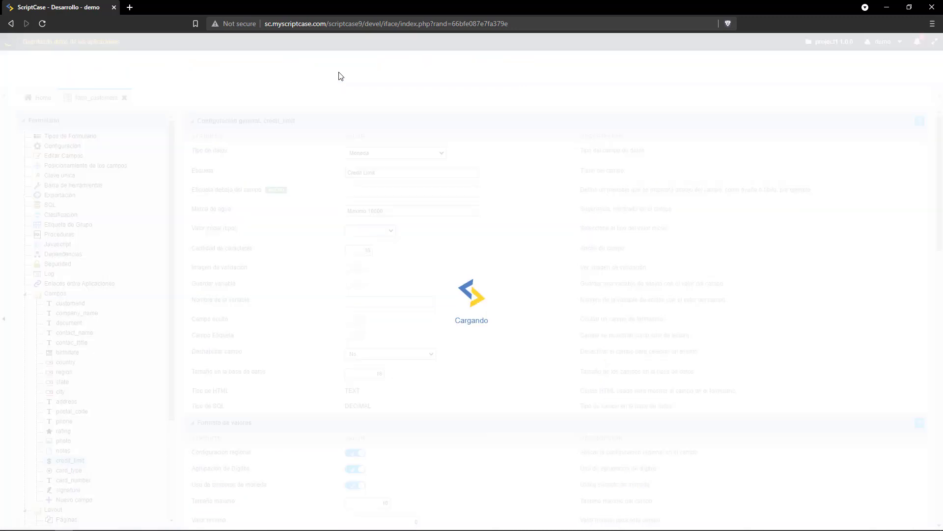
{"action": "left_click", "coordinate": [400, 74]}
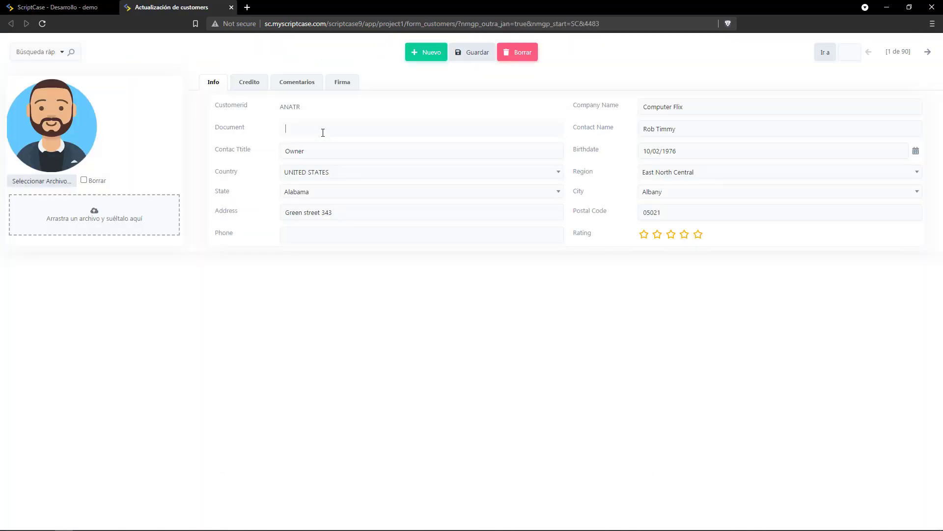
{"action": "type", "text": "123211232"}
{"action": "left_click", "coordinate": [477, 53]}
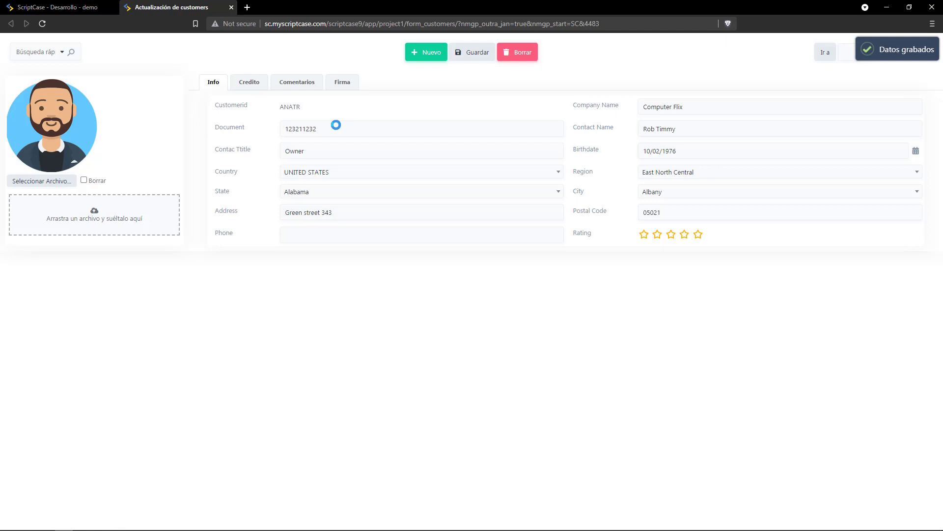
{"action": "double_click", "coordinate": [336, 125]}
{"action": "type", "text": "12"}
{"action": "left_click", "coordinate": [484, 56]}
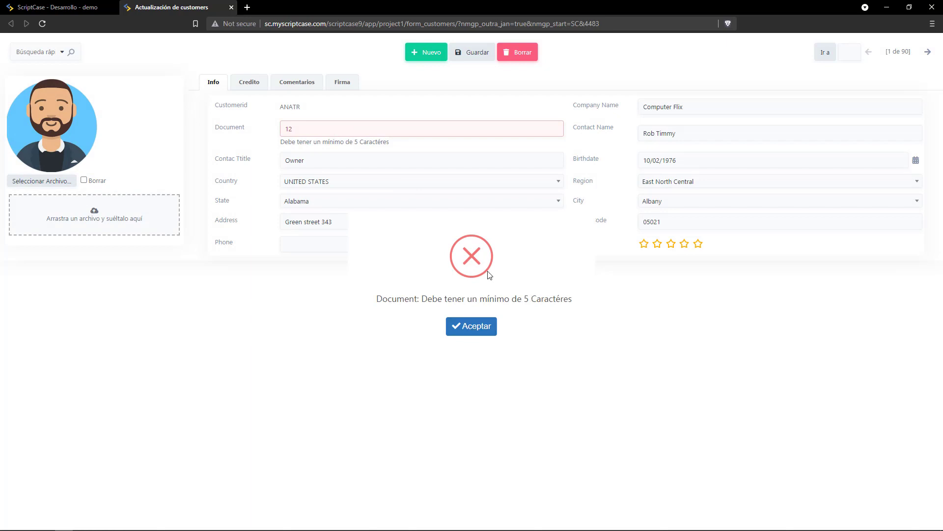
{"action": "left_click", "coordinate": [474, 329]}
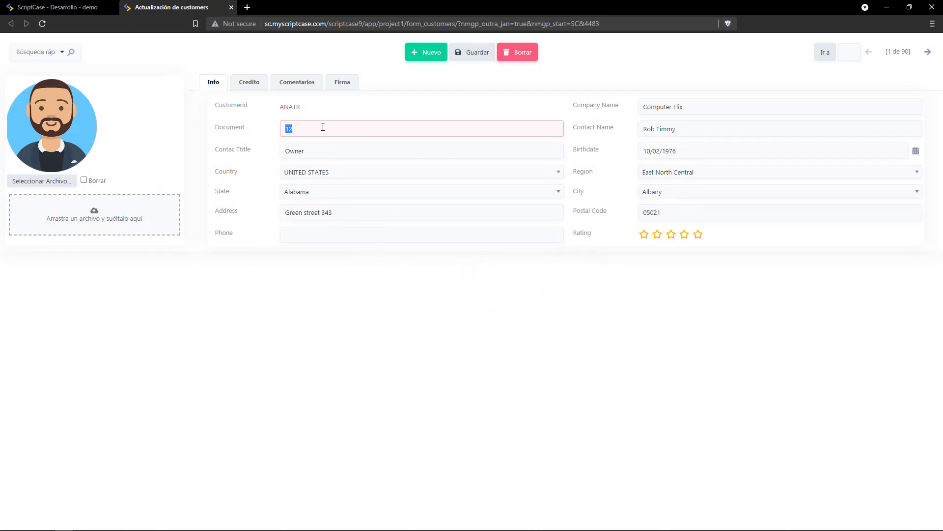
{"action": "left_click", "coordinate": [341, 128]}
{"action": "type", "text": "345"}
{"action": "left_click", "coordinate": [464, 53]}
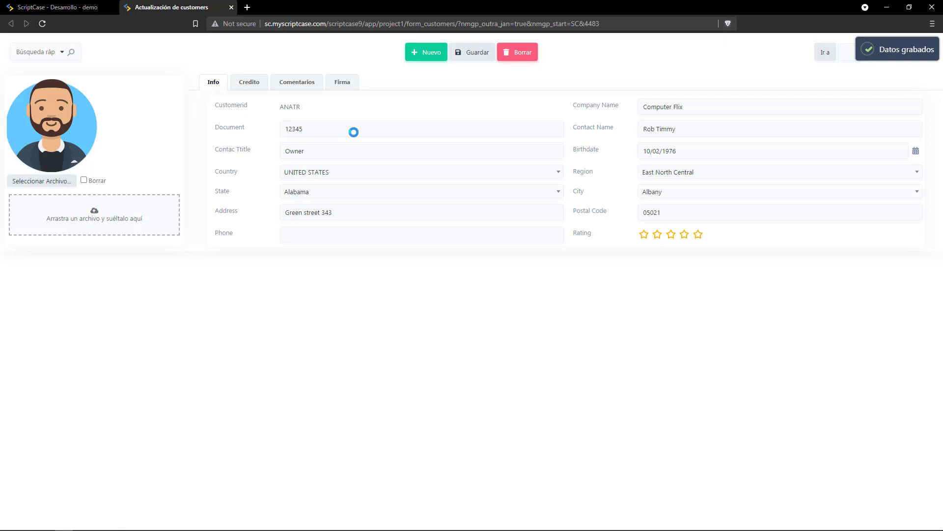
{"action": "left_click_drag", "start_coordinate": [353, 131], "coordinate": [284, 129]}
{"action": "type", "text": "233344444446"}
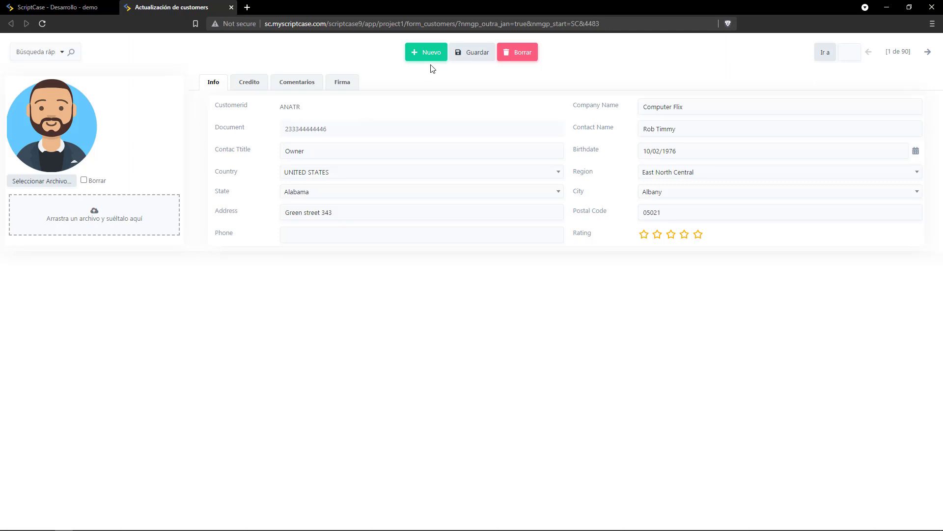
Search the country list for 'ed' and choose SWEDEN.
{"action": "left_click_drag", "start_coordinate": [346, 129], "coordinate": [250, 126]}
{"action": "left_click", "coordinate": [298, 173]}
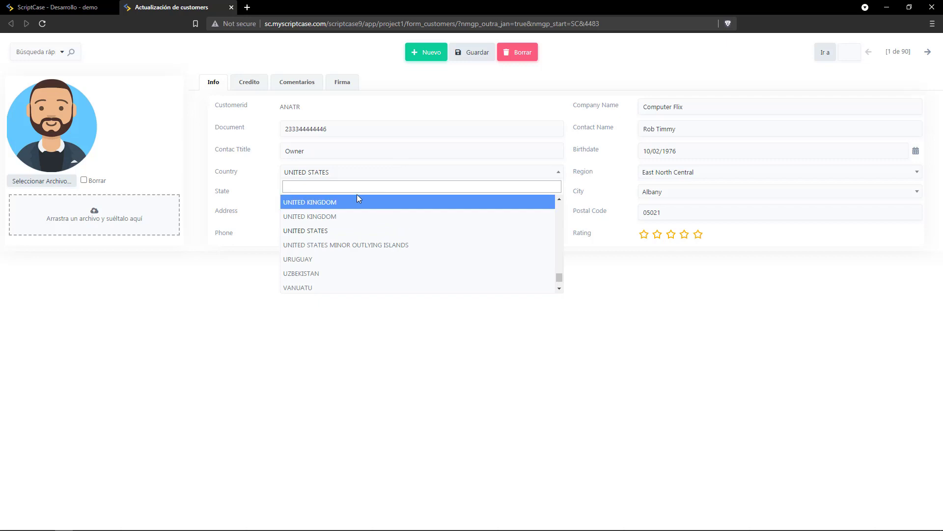
{"action": "left_click_drag", "start_coordinate": [559, 277], "coordinate": [560, 251]}
{"action": "left_click", "coordinate": [331, 185]}
{"action": "type", "text": "ued"}
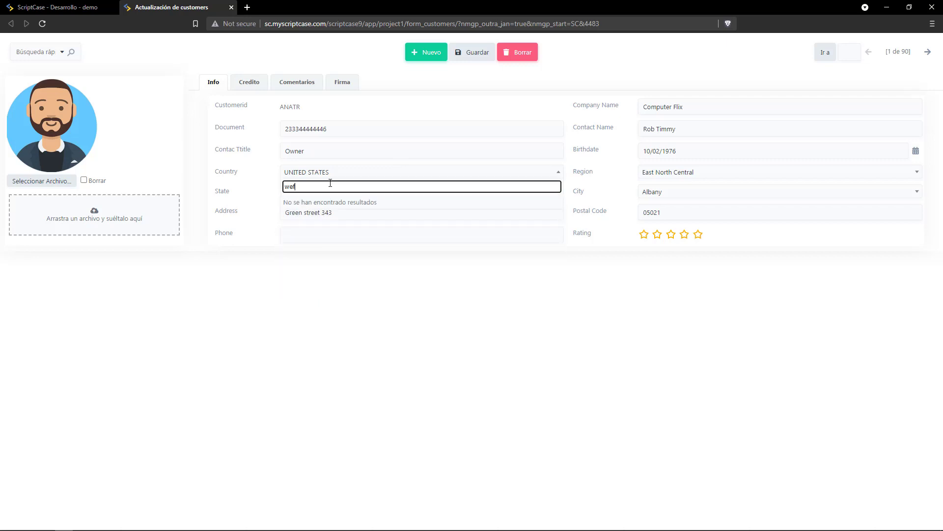
{"action": "left_click_drag", "start_coordinate": [331, 184], "coordinate": [266, 184]}
{"action": "type", "text": "ed"}
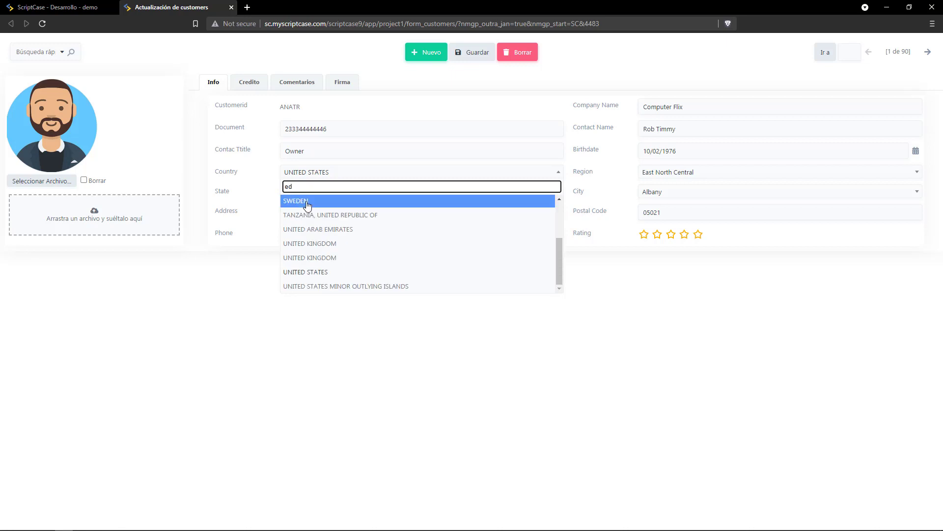
{"action": "left_click", "coordinate": [306, 201]}
Switch the country to UNITED STATES via an 'uni' search and save the record.
{"action": "left_click", "coordinate": [316, 174]}
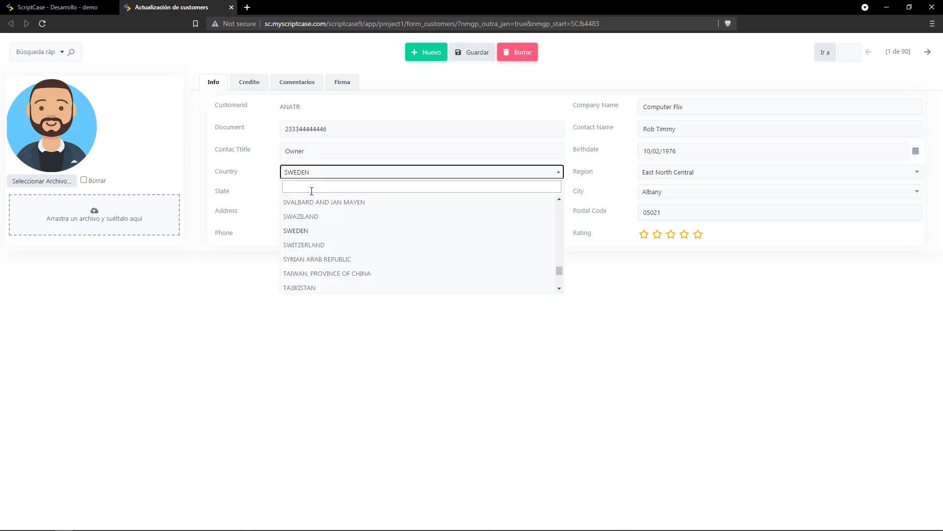
{"action": "left_click", "coordinate": [311, 189]}
{"action": "type", "text": "uni"}
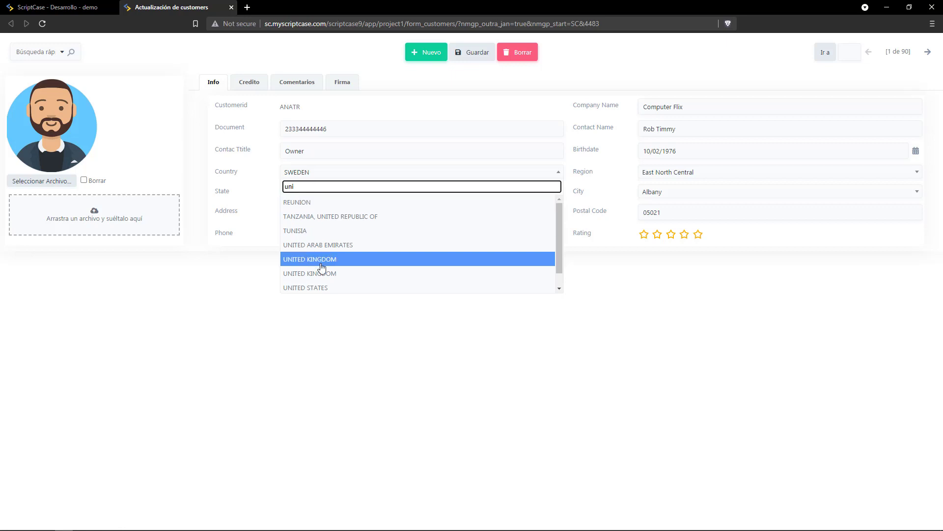
{"action": "left_click", "coordinate": [323, 285]}
{"action": "left_click", "coordinate": [457, 60]}
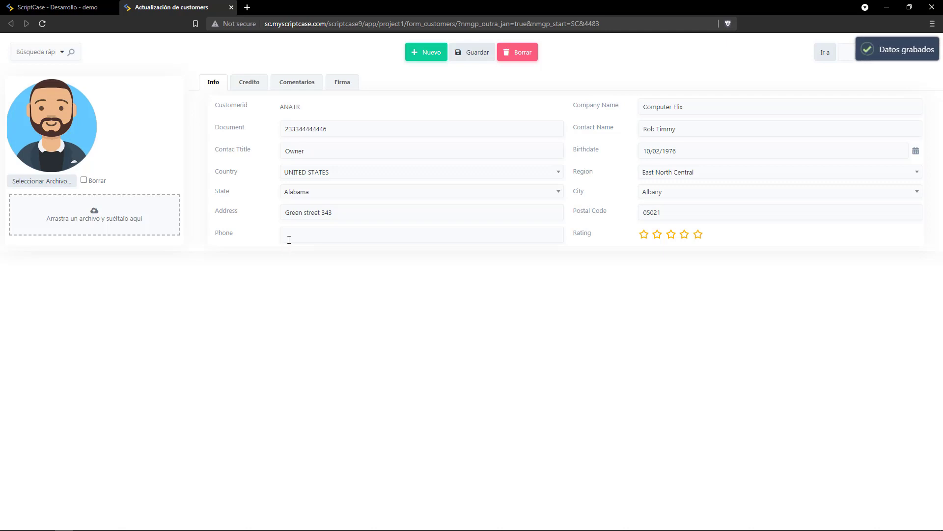
{"action": "left_click", "coordinate": [289, 240]}
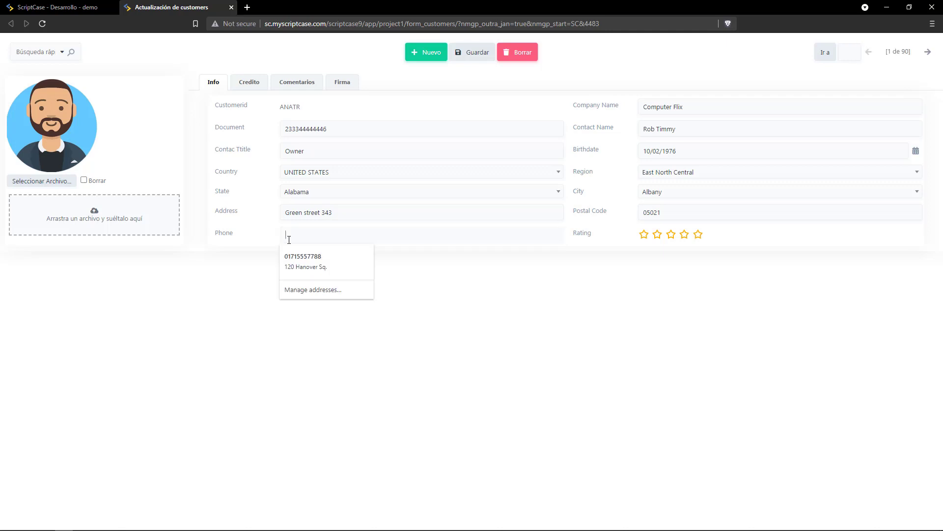
Enter a test phone number in the masked Phone field and save the record.
{"action": "left_click", "coordinate": [250, 248]}
{"action": "left_click", "coordinate": [287, 237]}
{"action": "type", "text": "(33) 33333 33333"}
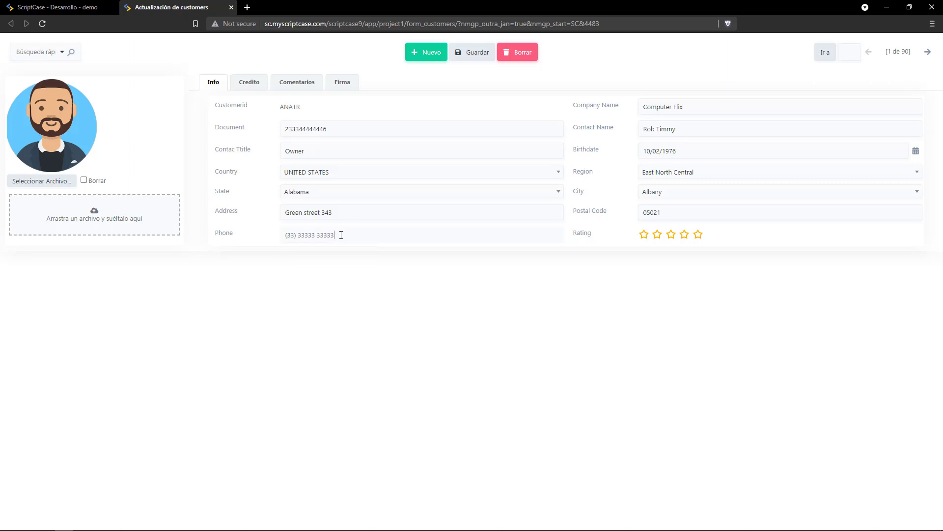
{"action": "left_click_drag", "start_coordinate": [331, 236], "coordinate": [284, 236]}
{"action": "left_click", "coordinate": [297, 238]}
{"action": "left_click_drag", "start_coordinate": [290, 236], "coordinate": [352, 230]}
{"action": "left_click", "coordinate": [353, 234]}
{"action": "left_click", "coordinate": [472, 55]}
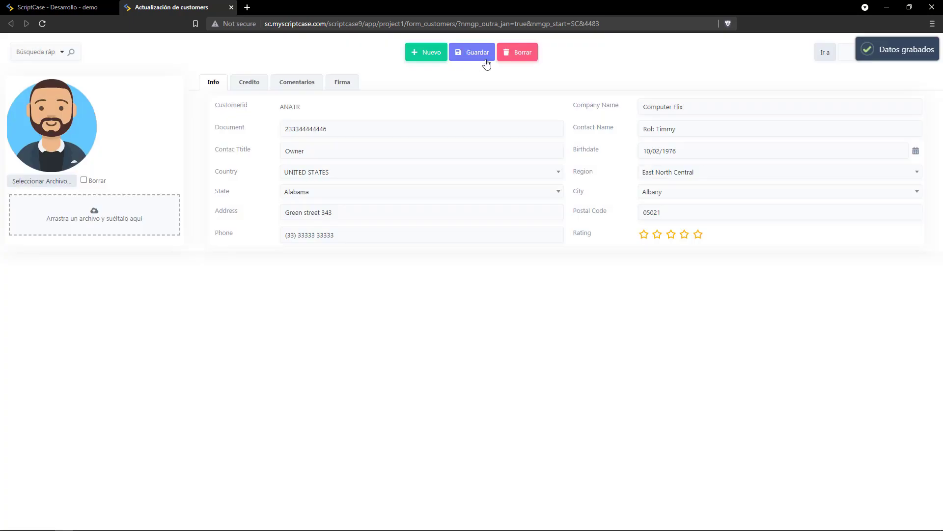
Give a five-star rating and, on Credito, choose American Express as card type.
{"action": "left_click", "coordinate": [698, 236]}
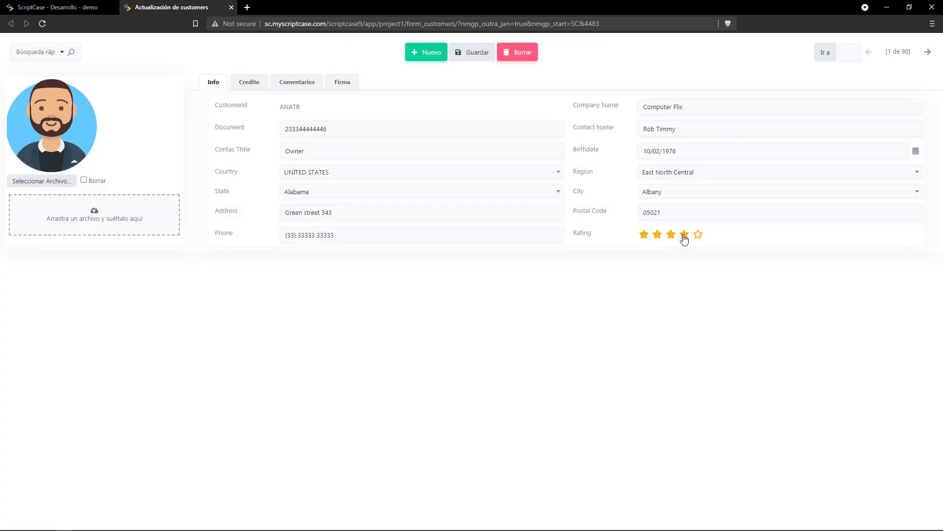
{"action": "left_click", "coordinate": [252, 85]}
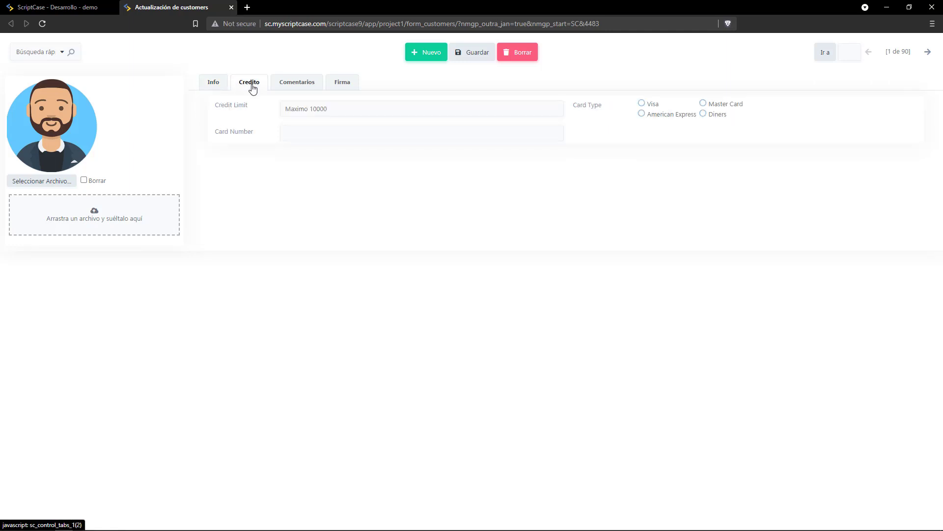
{"action": "left_click", "coordinate": [334, 111]}
{"action": "left_click", "coordinate": [287, 114]}
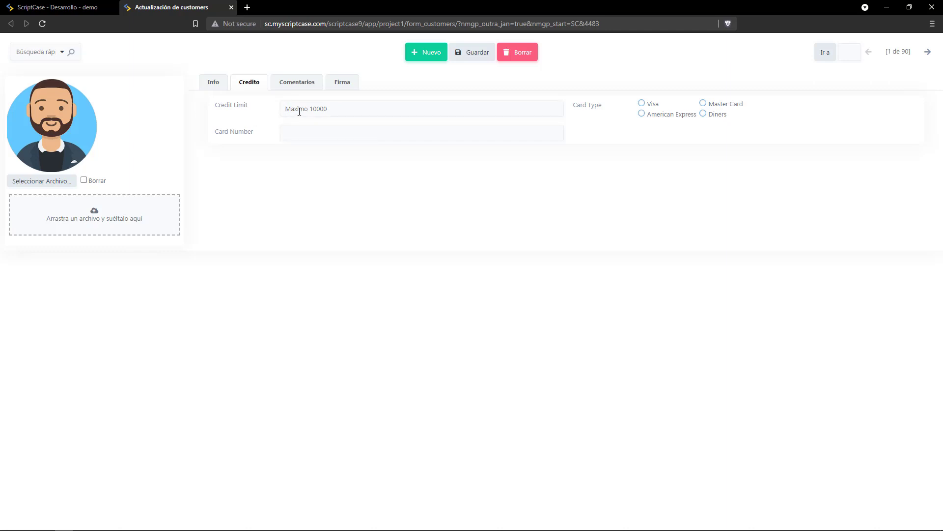
{"action": "left_click", "coordinate": [706, 105]}
{"action": "left_click", "coordinate": [703, 114]}
{"action": "left_click", "coordinate": [653, 116]}
{"action": "left_click", "coordinate": [389, 112]}
{"action": "key", "text": "Escape"}
Back in development, start a new PHP method under Programación > Métodos PHP.
{"action": "left_click", "coordinate": [42, 7]}
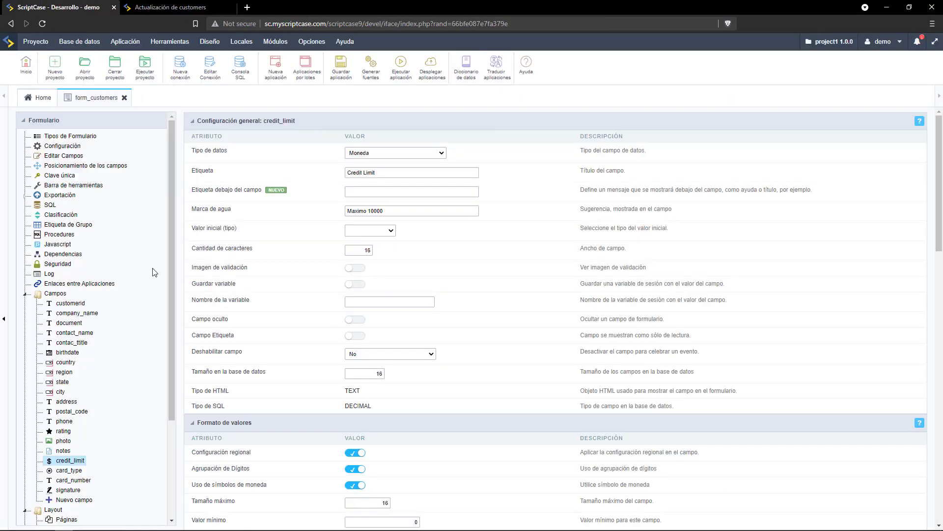
{"action": "left_click_drag", "start_coordinate": [171, 197], "coordinate": [166, 266]}
{"action": "left_click", "coordinate": [26, 198]}
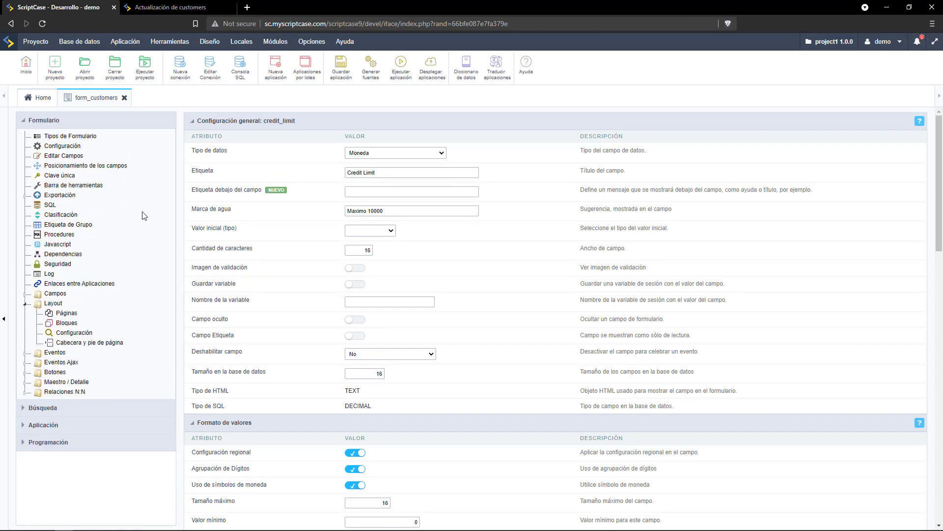
{"action": "left_click", "coordinate": [56, 442]}
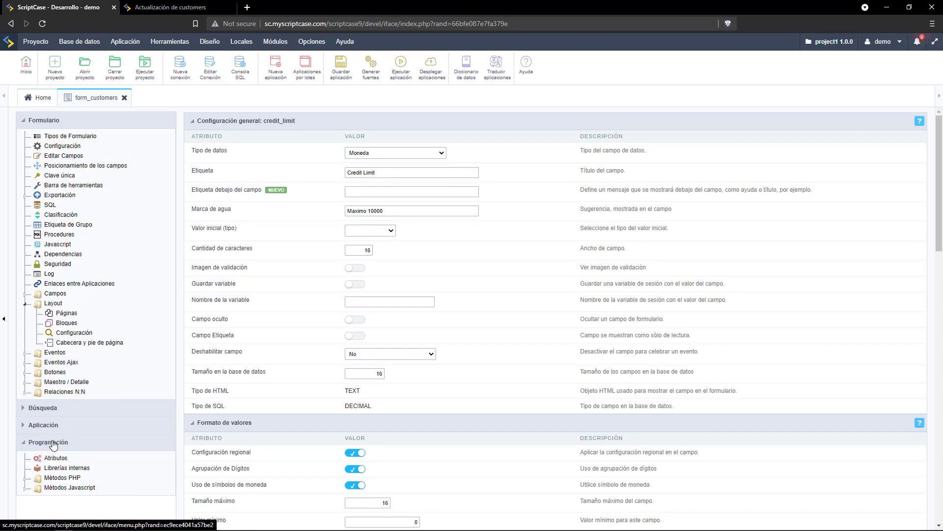
{"action": "left_click", "coordinate": [64, 477]}
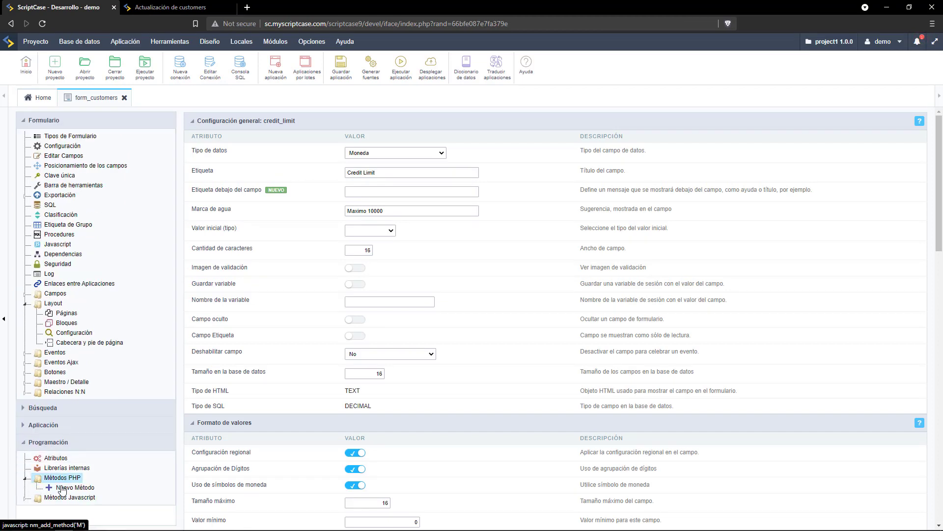
{"action": "left_click", "coordinate": [68, 490]}
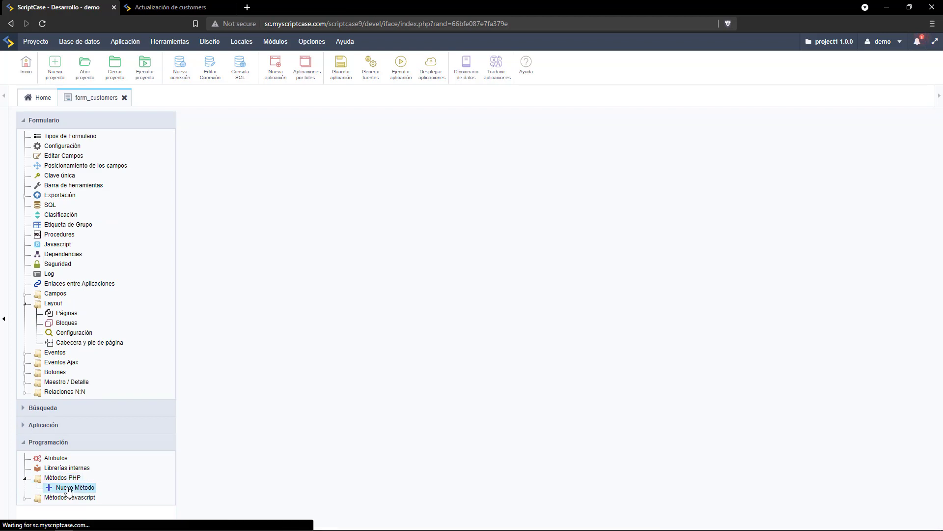
Create the creditlimit method with the pasted credit-limit error check and save it.
{"action": "left_click", "coordinate": [550, 159]}
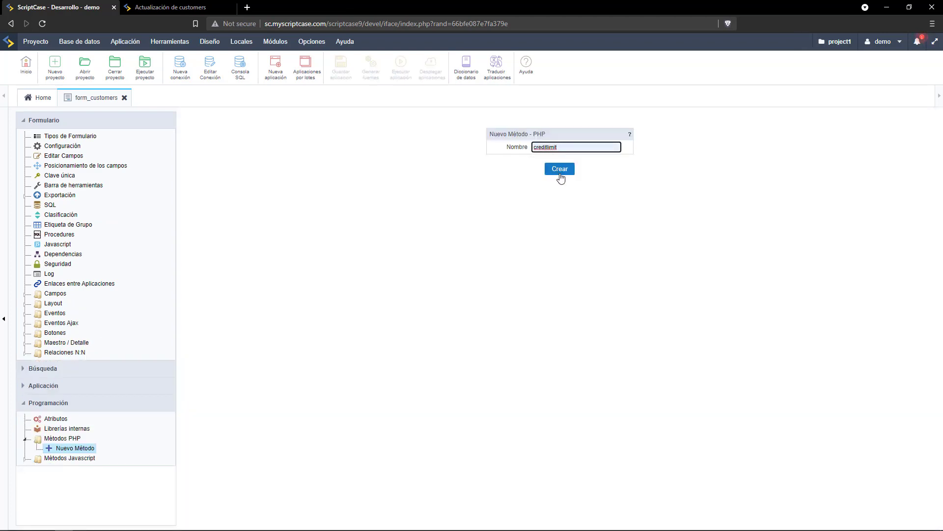
{"action": "left_click", "coordinate": [560, 172]}
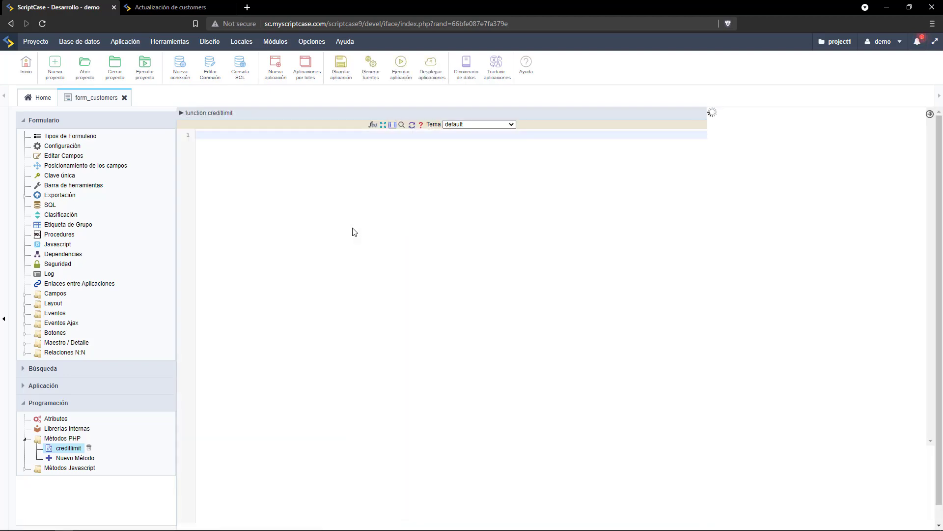
{"action": "type", "text": "if ({credit_limit} > 10000) { sc_error_message(\"El valor: \" . {credit_limit} . \" es mayor al limite de credito\"); }"}
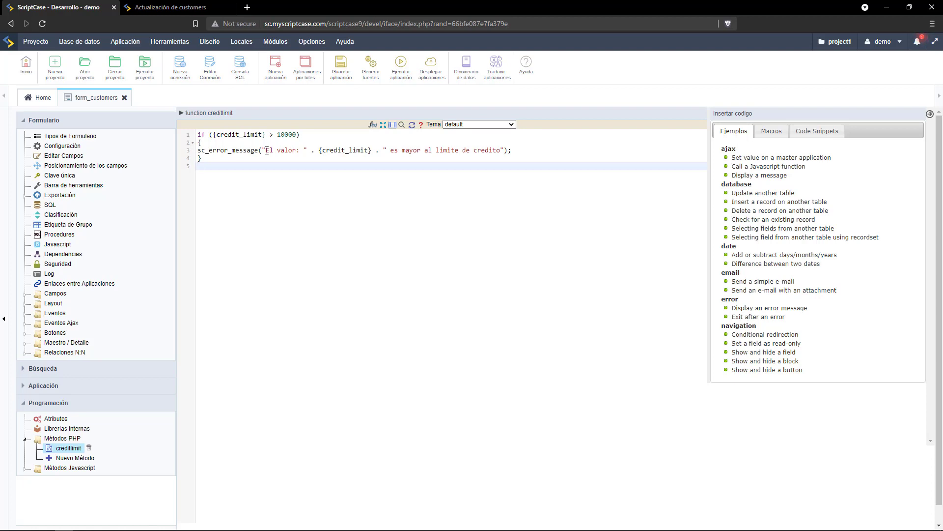
{"action": "left_click_drag", "start_coordinate": [322, 151], "coordinate": [370, 155]}
{"action": "left_click", "coordinate": [403, 169]}
{"action": "left_click", "coordinate": [341, 69]}
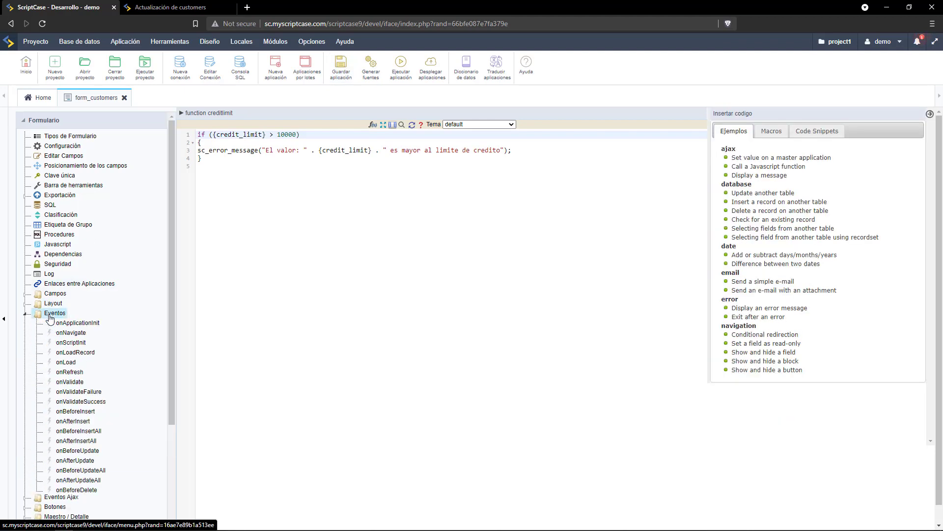
Add the creditlimit(); call to the onBeforeInsert event and save.
{"action": "left_click", "coordinate": [50, 316]}
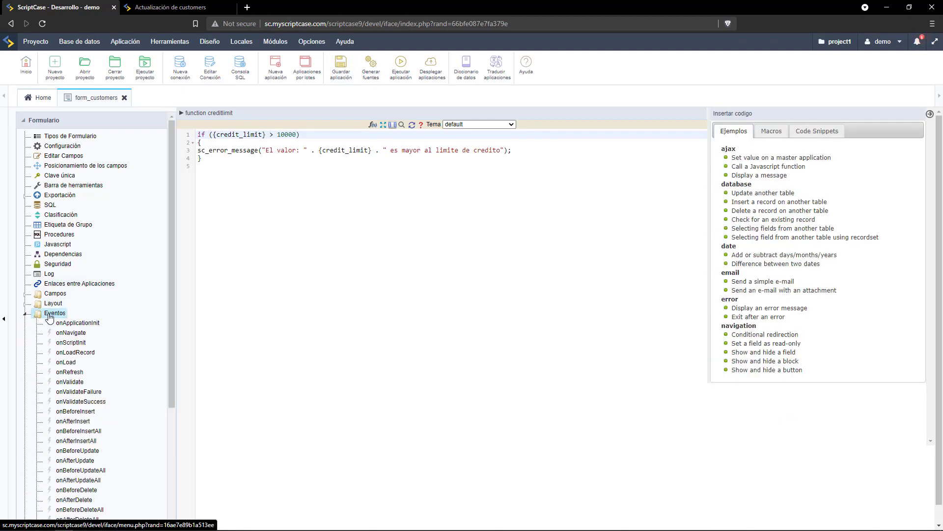
{"action": "left_click", "coordinate": [73, 413]}
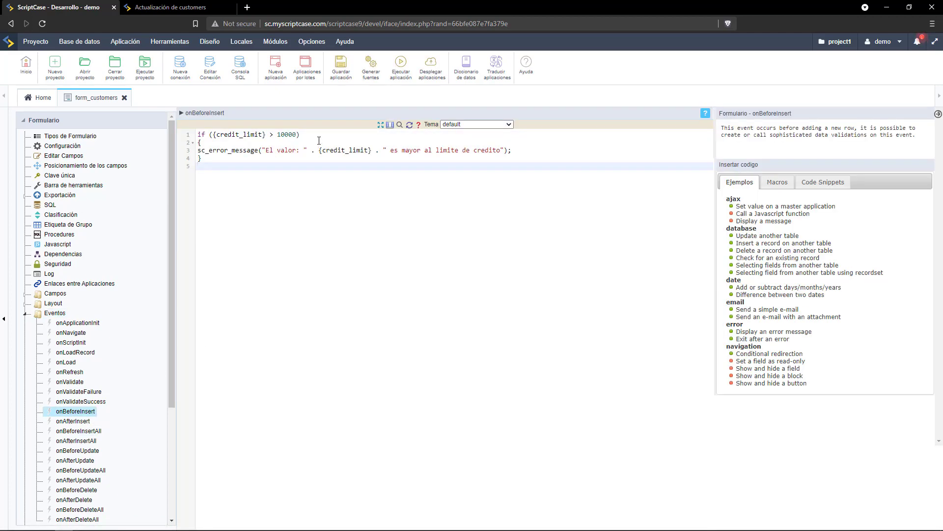
{"action": "type", "text": "cre"}
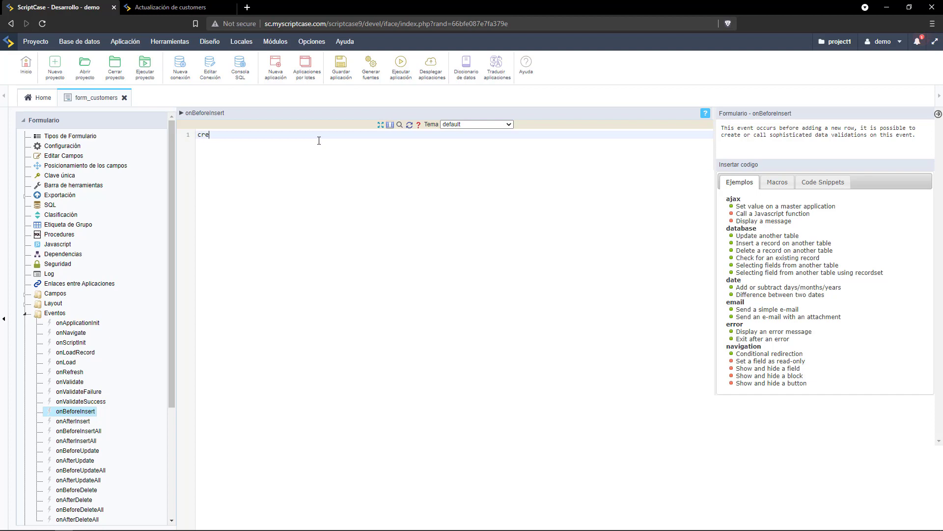
{"action": "type", "text": "ditlimit();"}
{"action": "key", "text": "ctrl+a"}
{"action": "key", "text": "ctrl+c"}
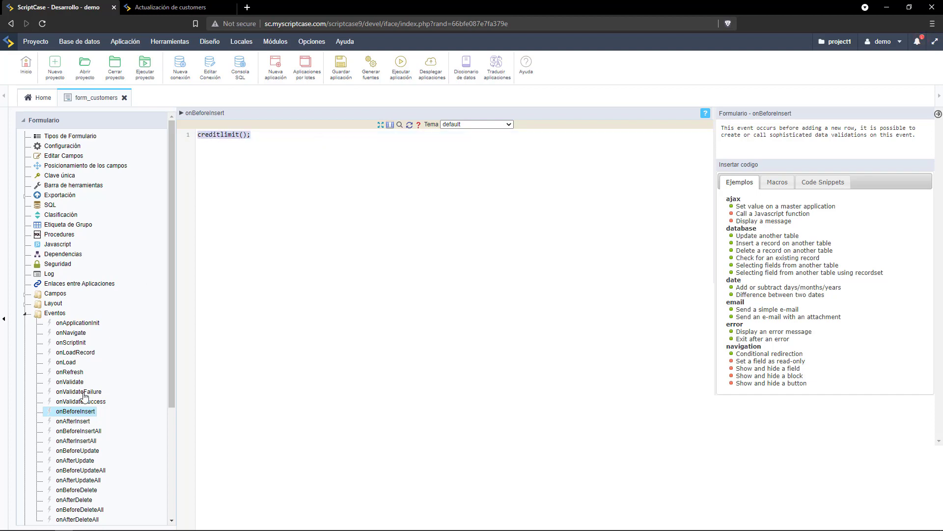
{"action": "left_click", "coordinate": [341, 68]}
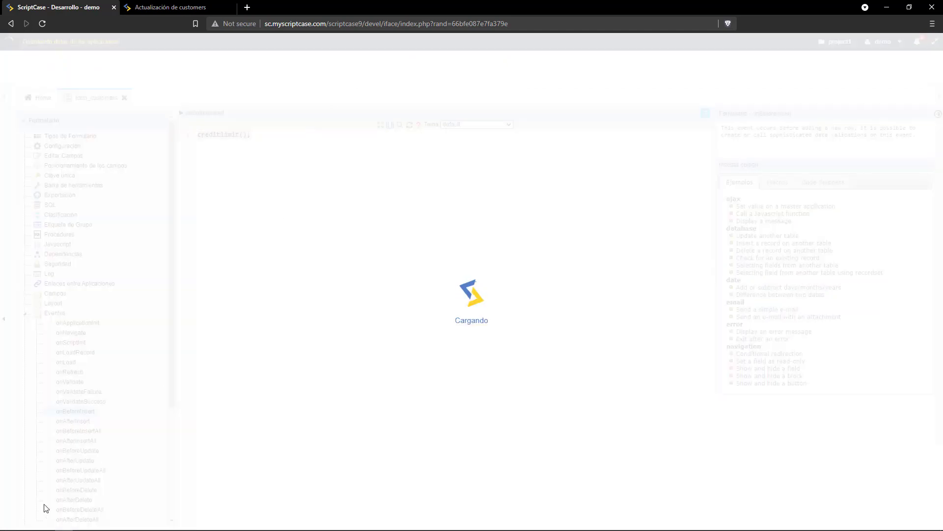
Paste creditlimit(); into onBeforeUpdate and run form_customers.
{"action": "left_click", "coordinate": [80, 451]}
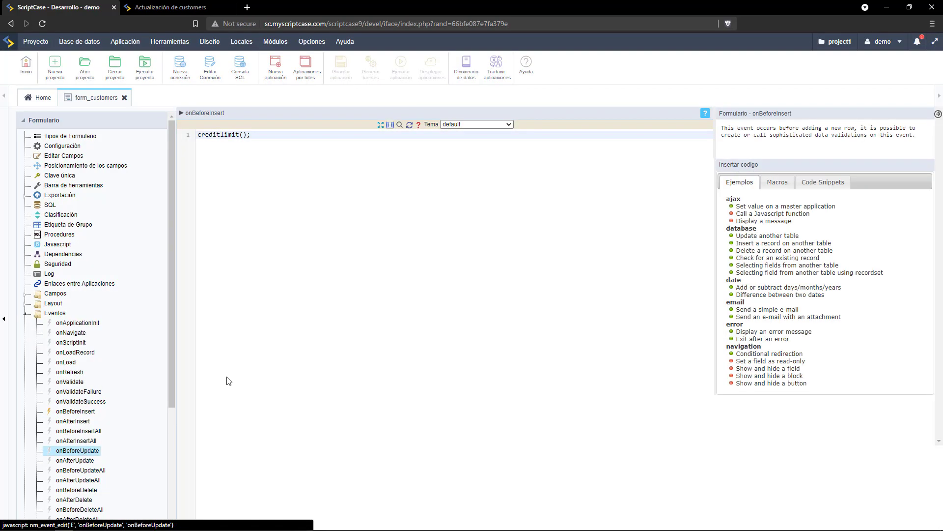
{"action": "left_click", "coordinate": [289, 182]}
{"action": "key", "text": "ctrl+v"}
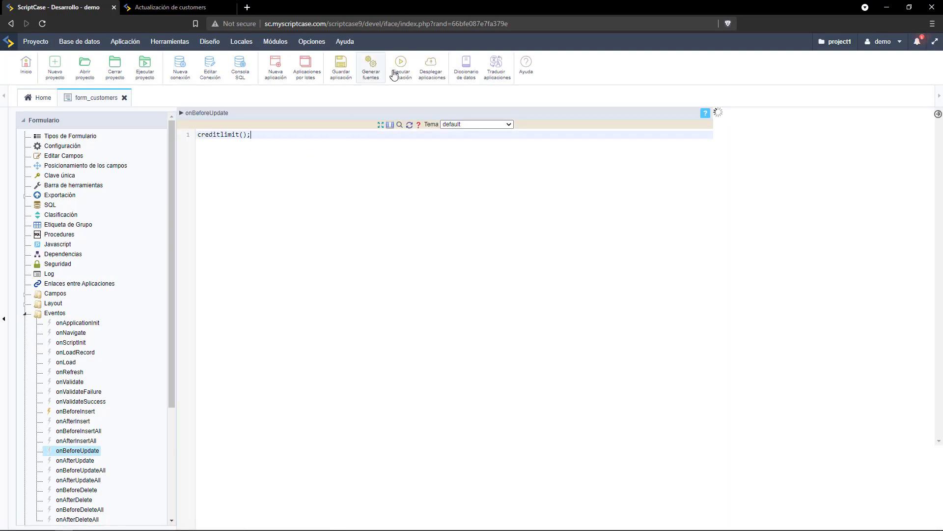
{"action": "left_click", "coordinate": [397, 71]}
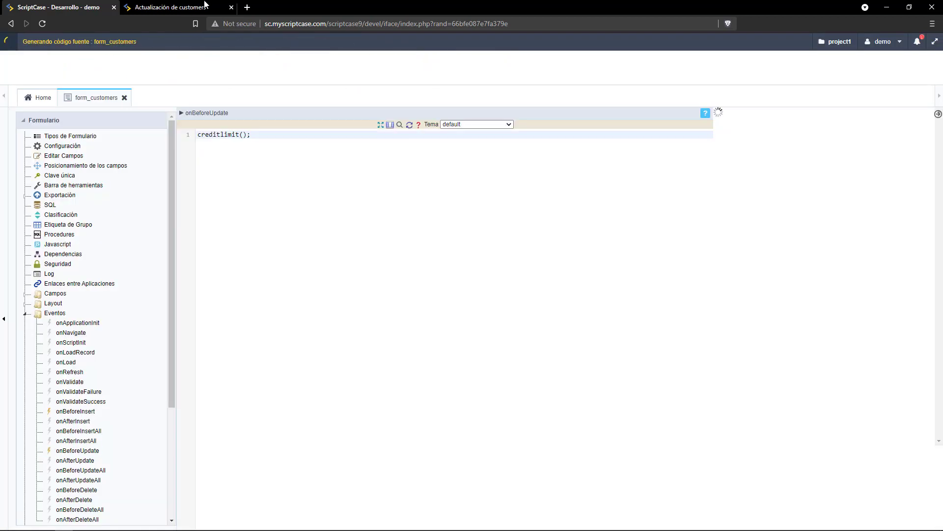
Set the customer's Credit Limit to 800 and save the record.
{"action": "left_click", "coordinate": [206, 7]}
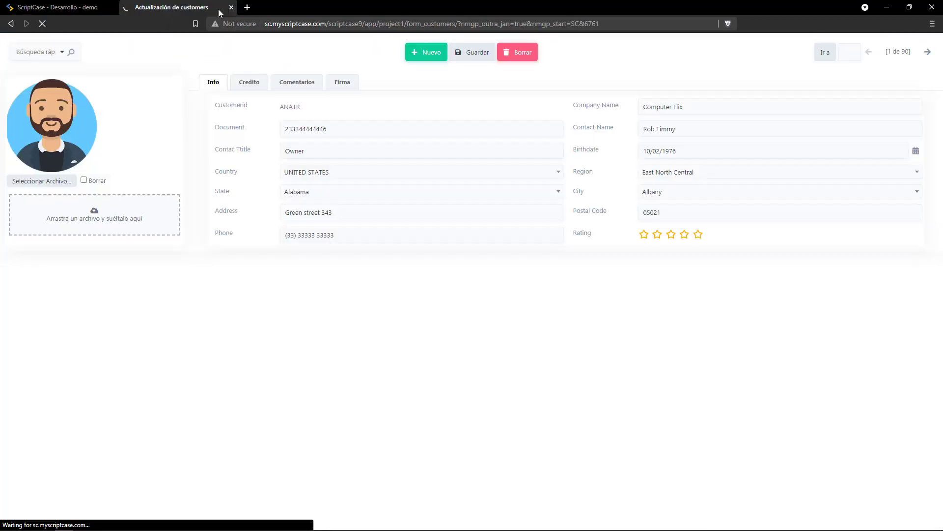
{"action": "left_click", "coordinate": [257, 84]}
{"action": "left_click_drag", "start_coordinate": [305, 107], "coordinate": [255, 114]}
{"action": "type", "text": "80"}
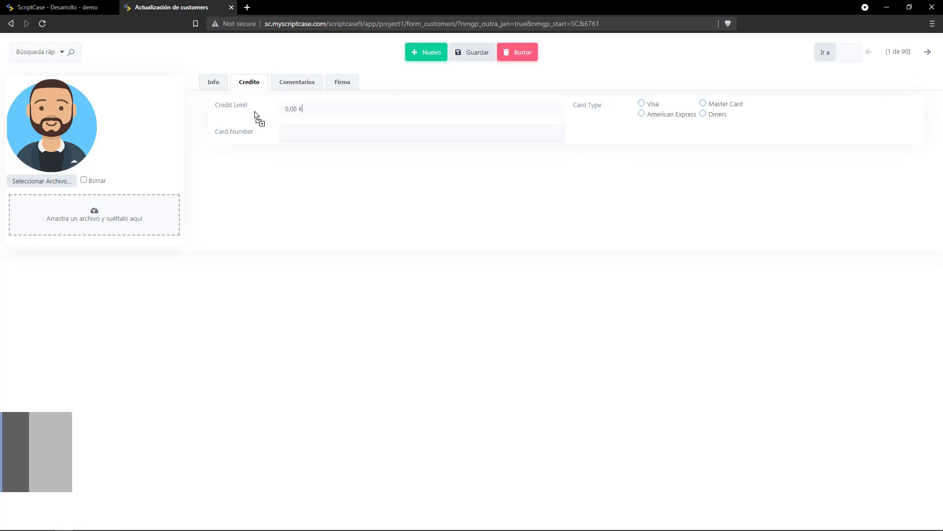
{"action": "type", "text": "0"}
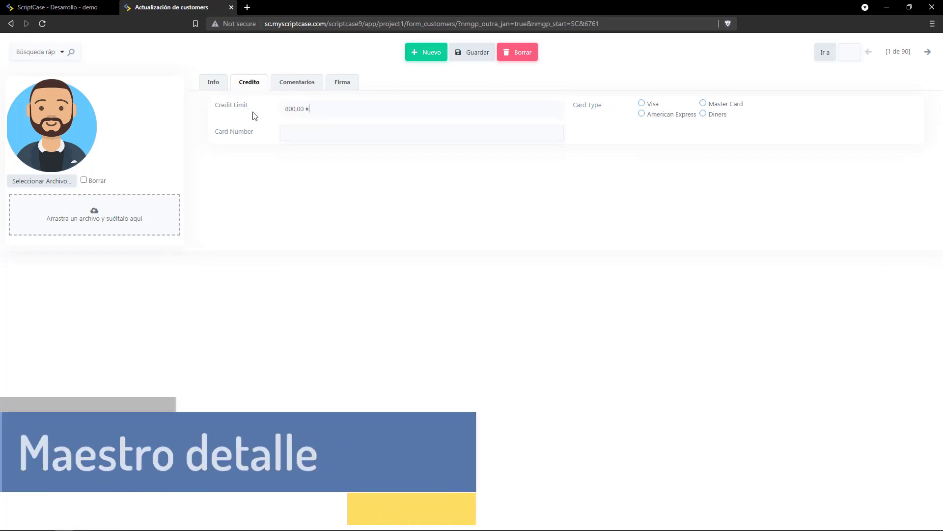
{"action": "left_click", "coordinate": [474, 52]}
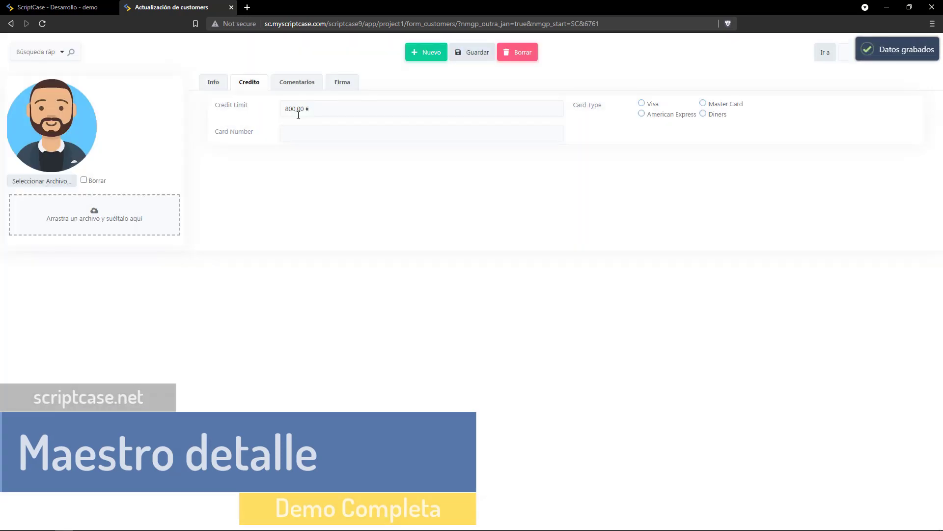
Try a credit limit of 80.000 and dismiss the resulting credit-limit error.
{"action": "left_click", "coordinate": [300, 112]}
{"action": "type", "text": "80.00"}
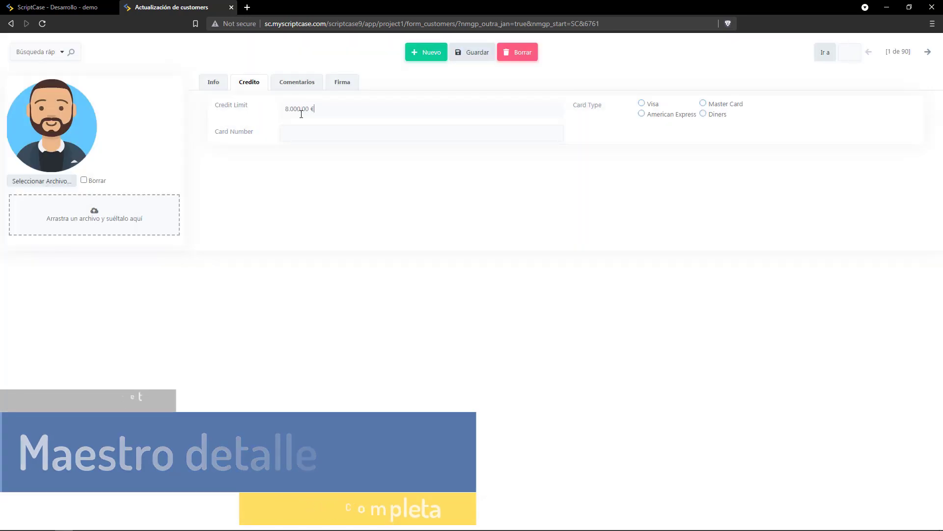
{"action": "type", "text": "0"}
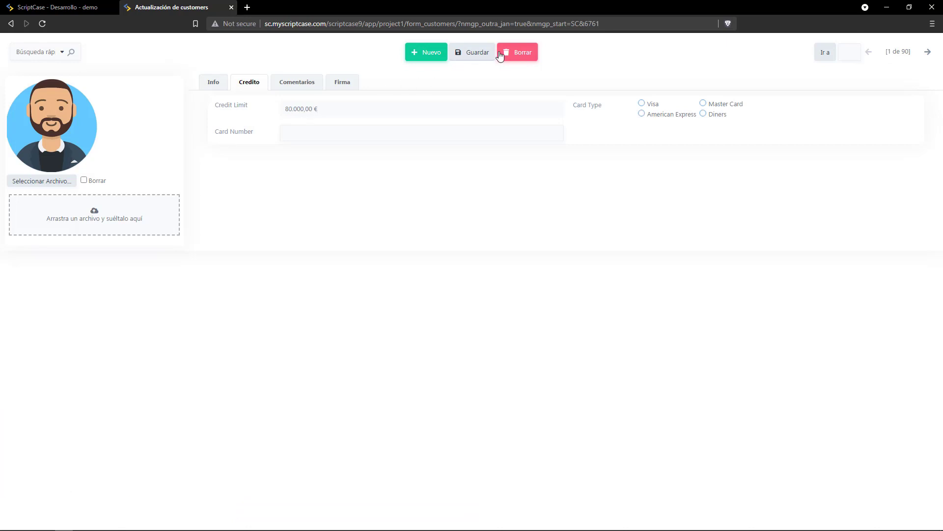
{"action": "left_click", "coordinate": [489, 54]}
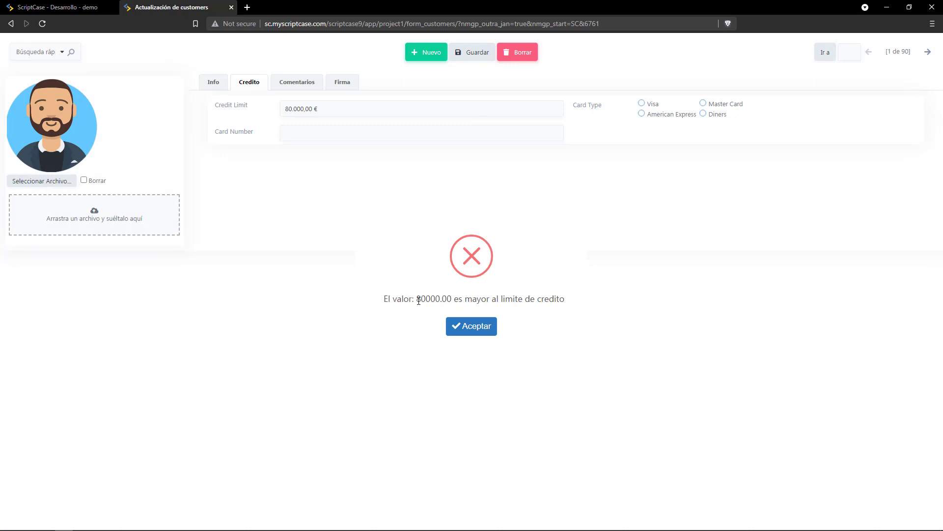
{"action": "left_click", "coordinate": [460, 329]}
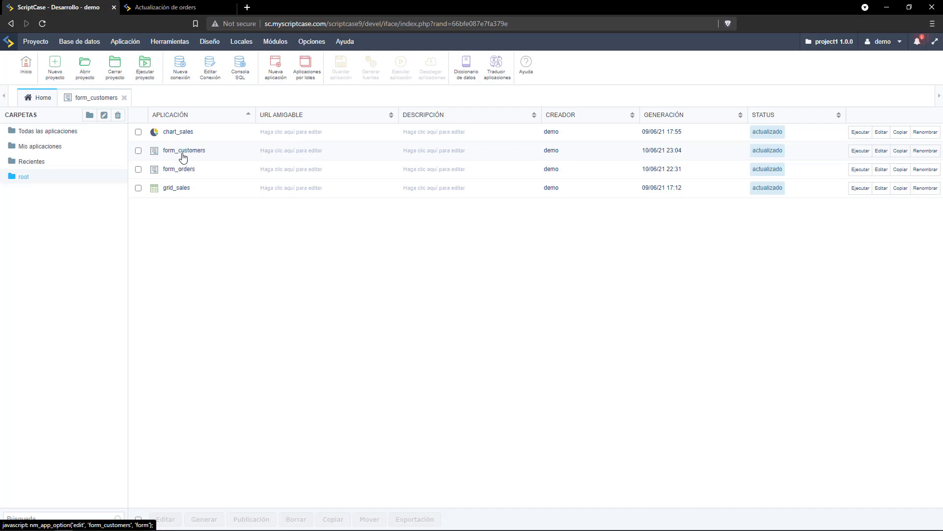
In form_customers, add an Ordenes master/detail linking form_orders on customerid.
{"action": "left_click", "coordinate": [182, 152]}
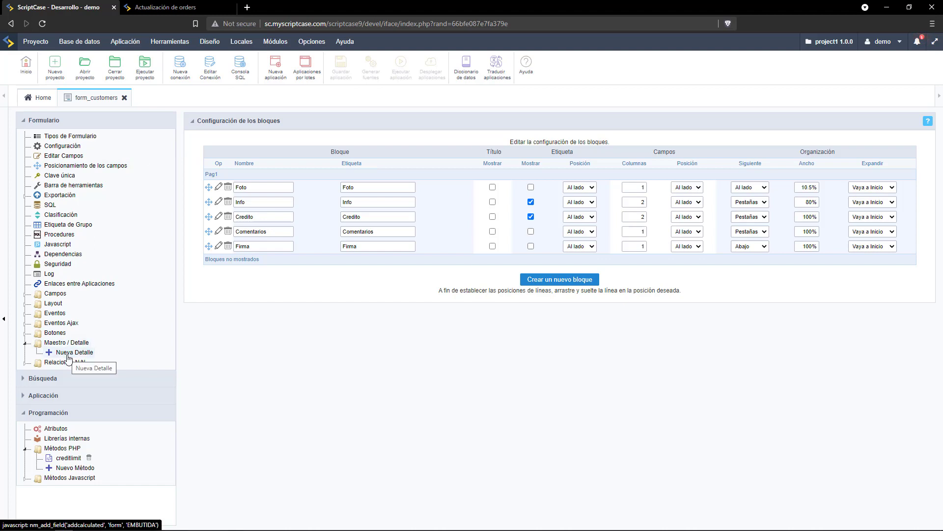
{"action": "left_click", "coordinate": [69, 353]}
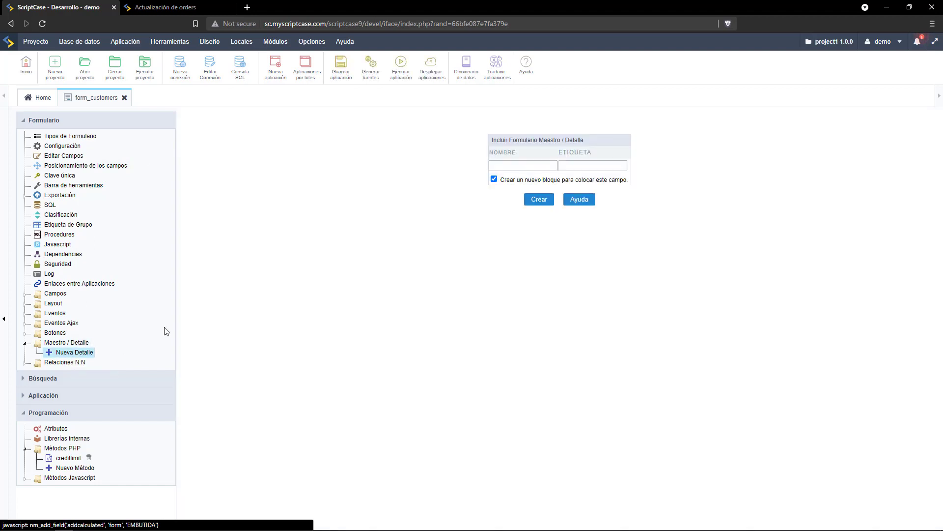
{"action": "left_click", "coordinate": [509, 169]}
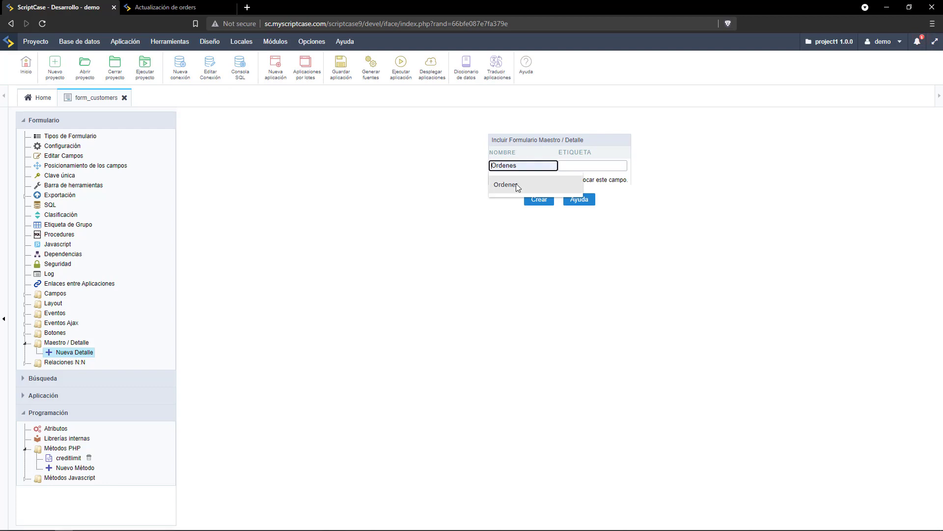
{"action": "left_click", "coordinate": [516, 183]}
{"action": "left_click", "coordinate": [533, 199]}
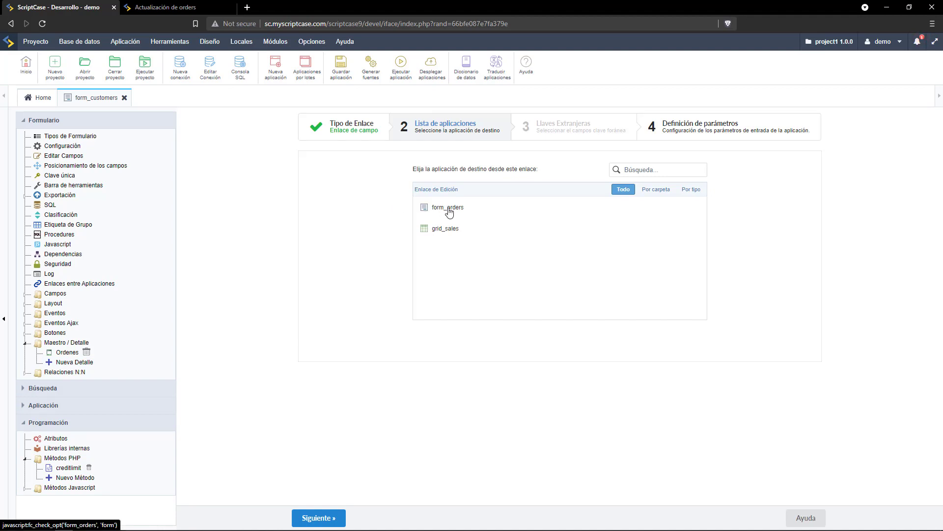
{"action": "left_click", "coordinate": [449, 210]}
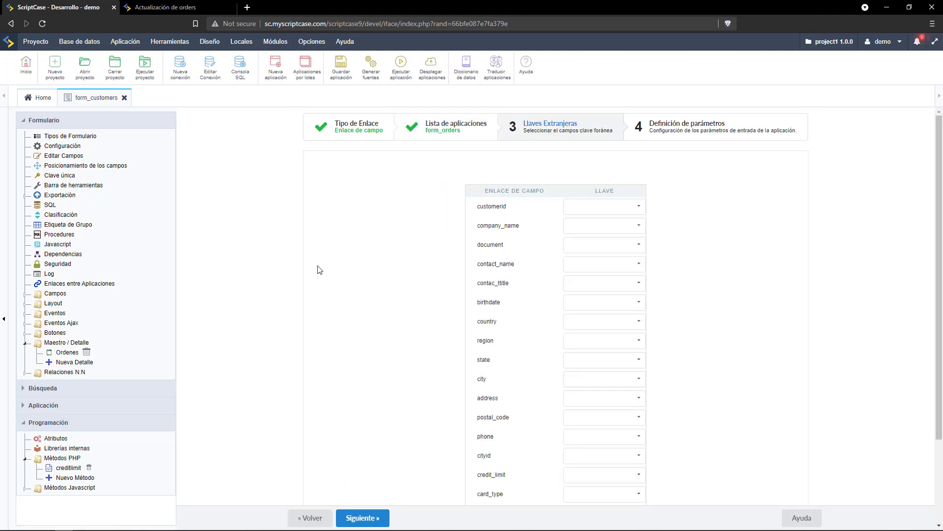
{"action": "left_click", "coordinate": [594, 207]}
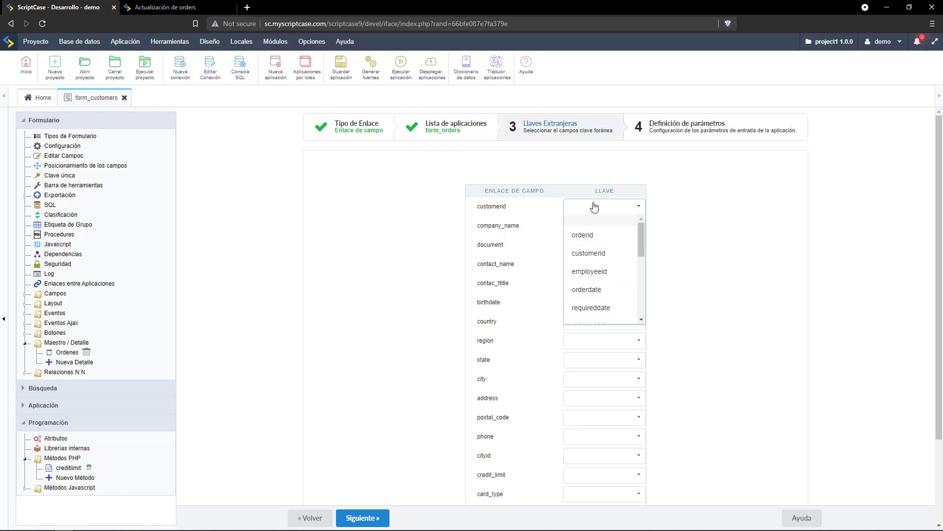
{"action": "left_click", "coordinate": [595, 253]}
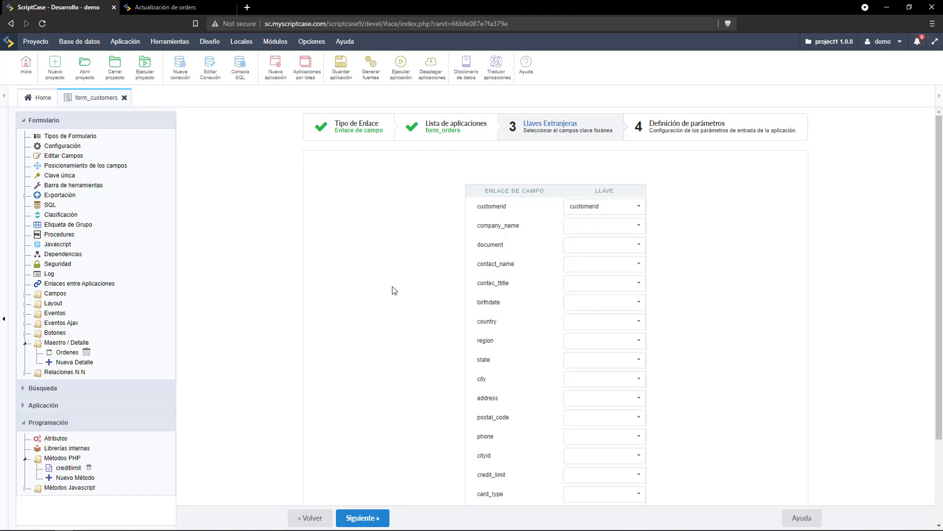
{"action": "left_click", "coordinate": [360, 518]}
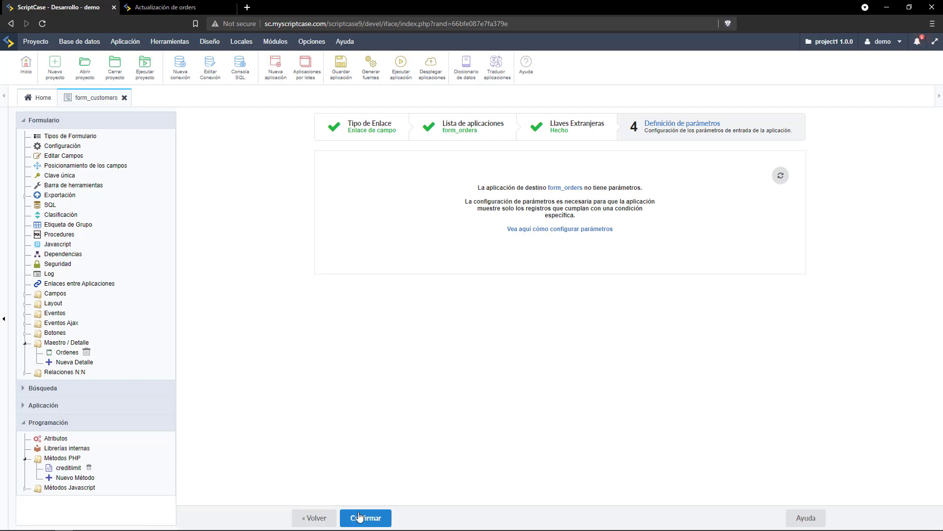
{"action": "left_click", "coordinate": [357, 514]}
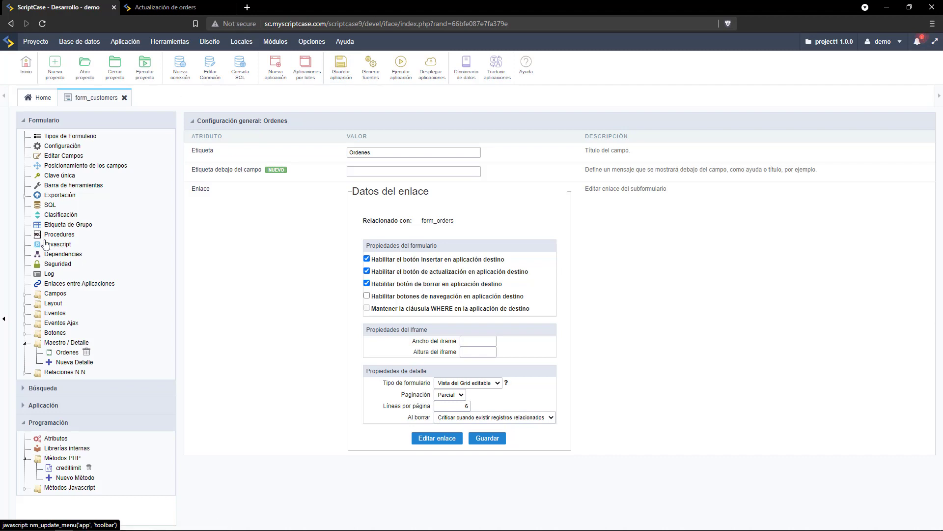
In Layout > Bloques, toggle the Ordenes block's label on and back off.
{"action": "left_click", "coordinate": [51, 304]}
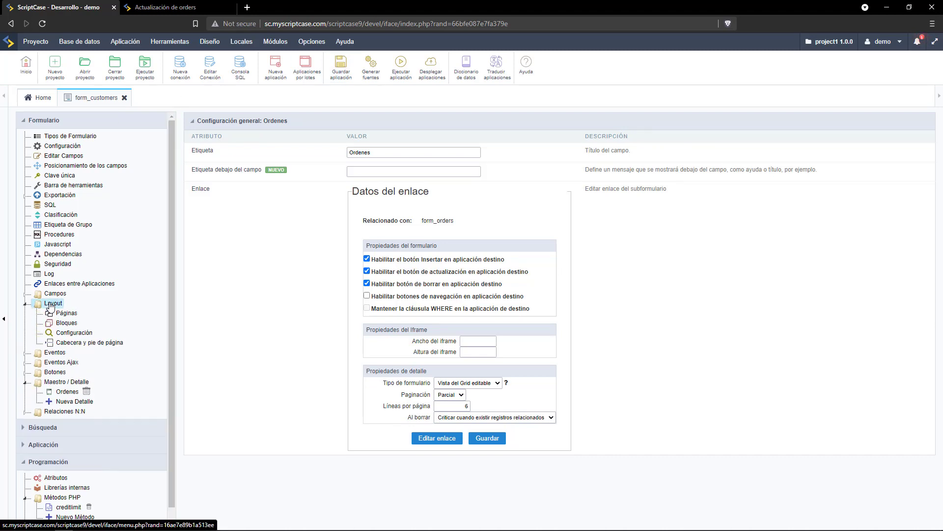
{"action": "left_click", "coordinate": [58, 323]}
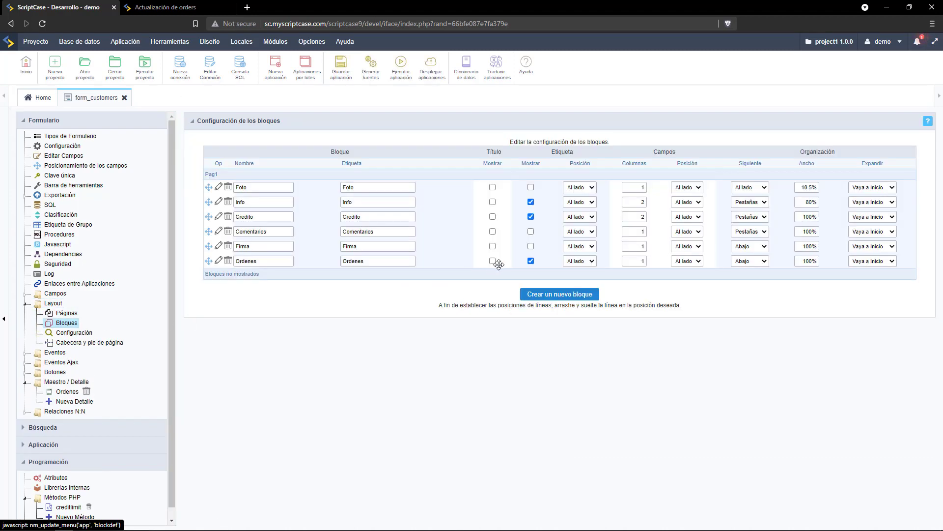
{"action": "left_click", "coordinate": [531, 261]}
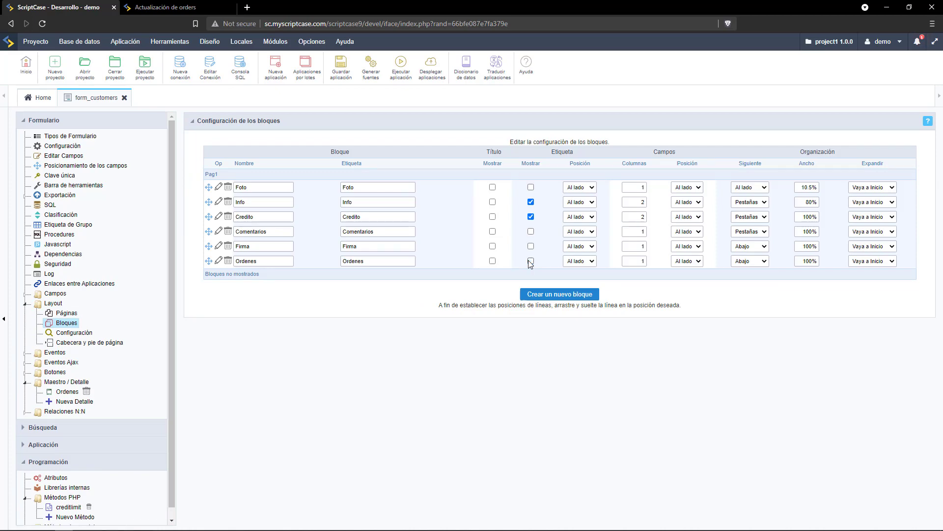
{"action": "left_click", "coordinate": [531, 261]}
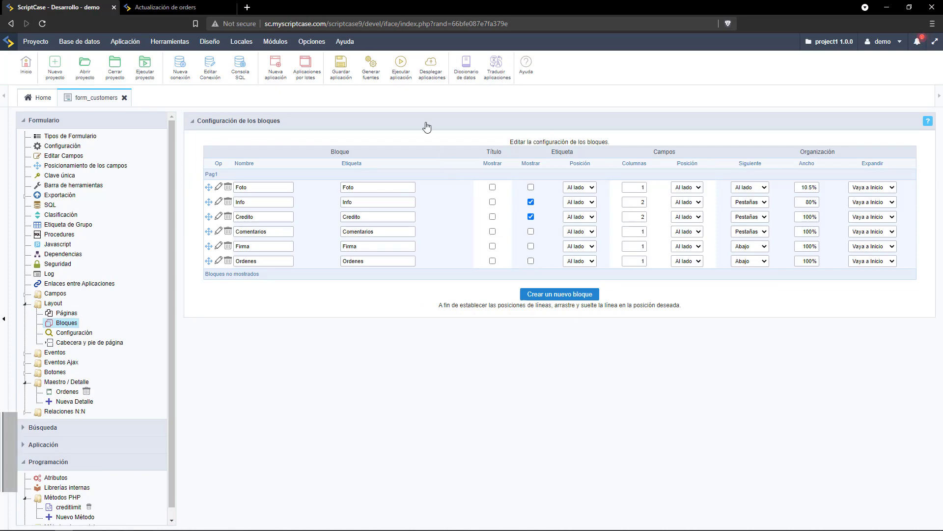
Test-run form_customers, step to the next customer record, then close its tab.
{"action": "left_click", "coordinate": [400, 71]}
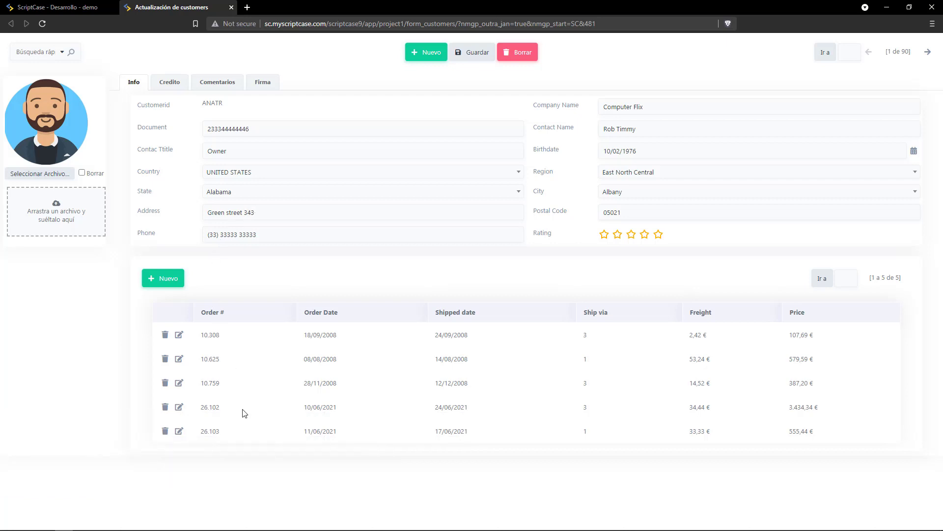
{"action": "left_click", "coordinate": [926, 52]}
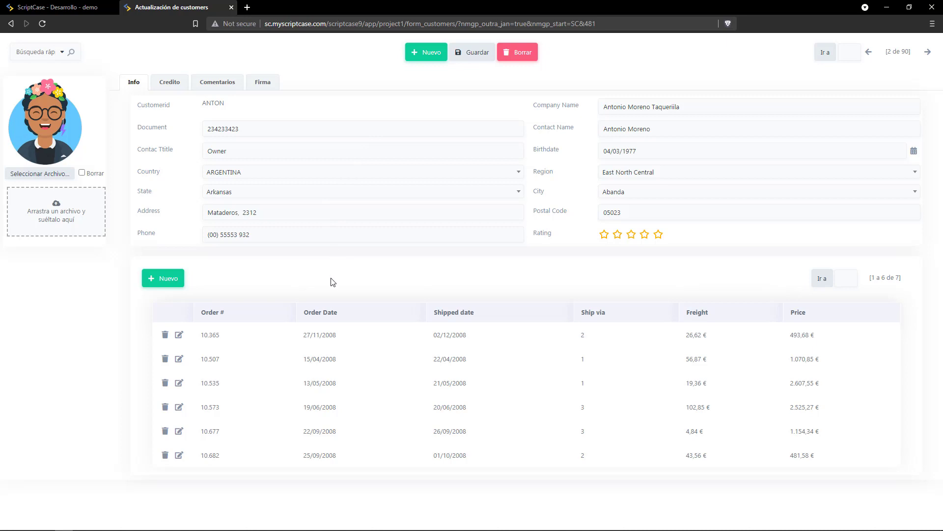
{"action": "key", "text": "ctrl+w"}
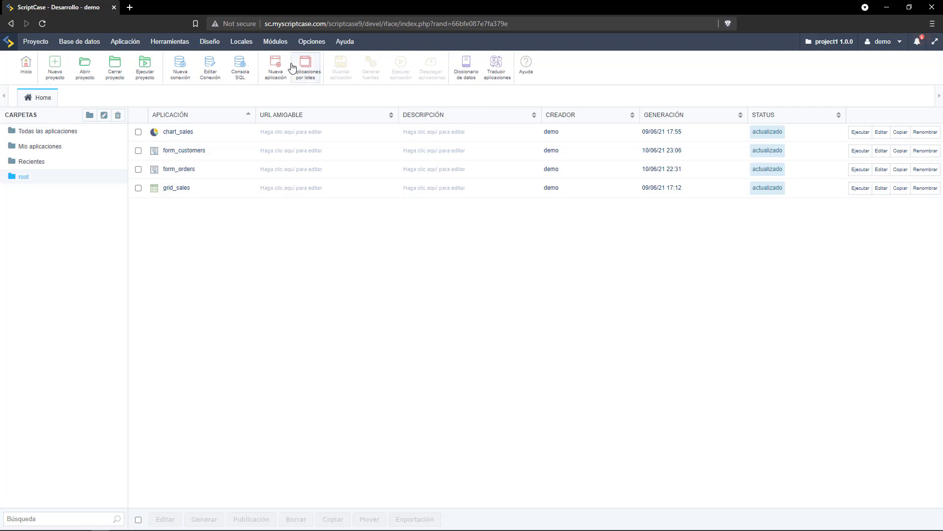
Create a Blank application named blank using the conn_mysql connection.
{"action": "left_click", "coordinate": [276, 70]}
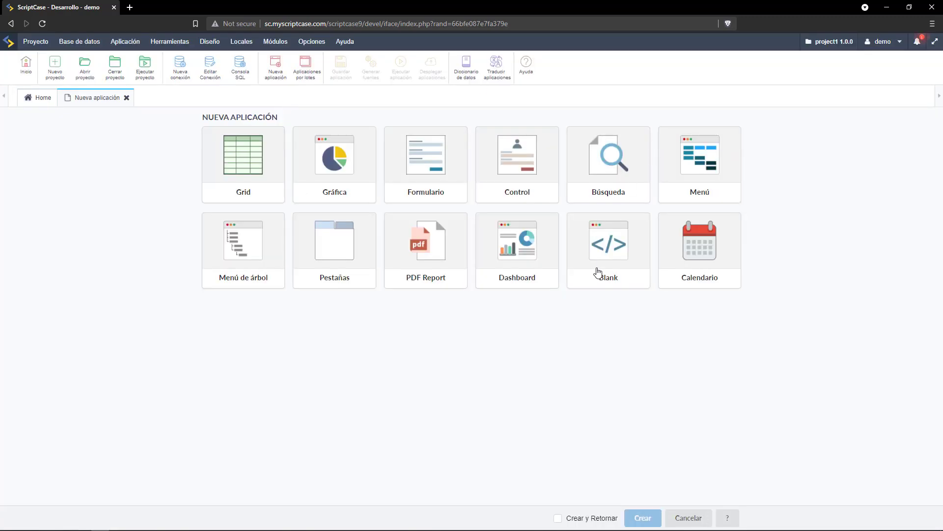
{"action": "left_click", "coordinate": [605, 265]}
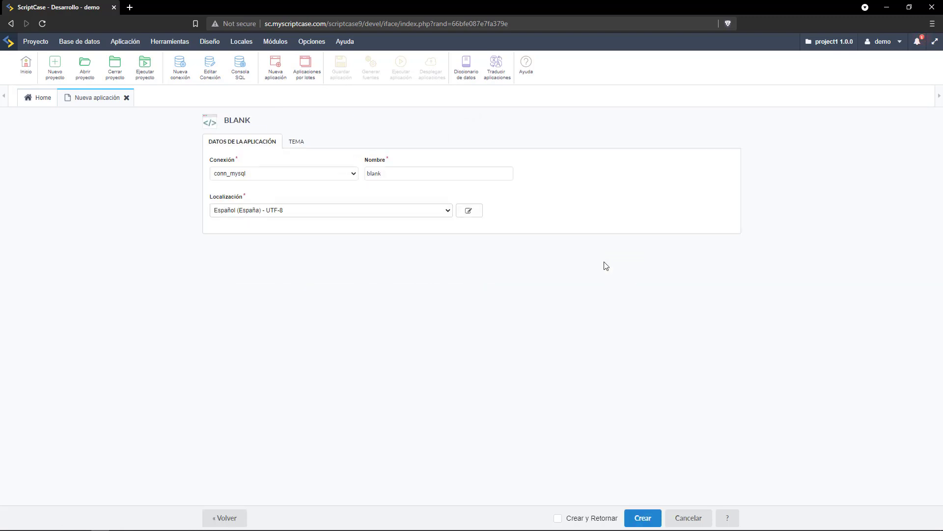
{"action": "left_click", "coordinate": [633, 513]}
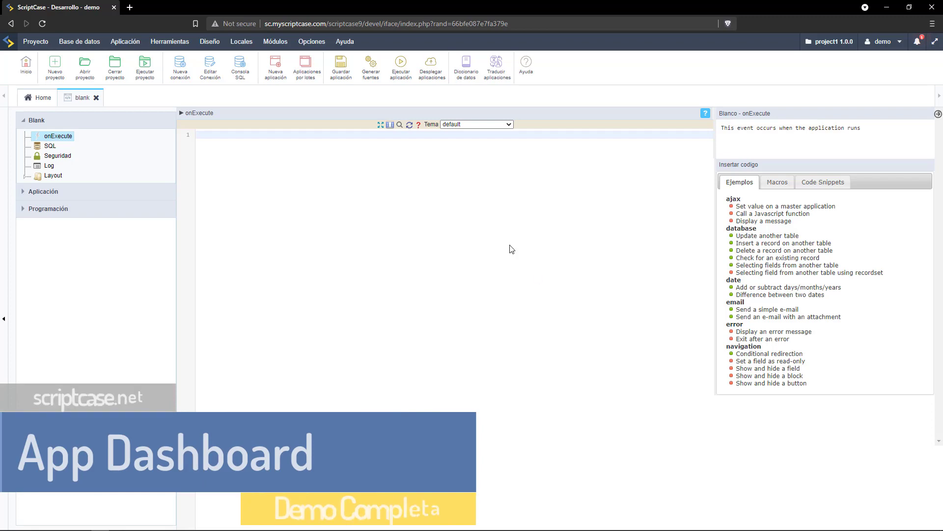
Paste the Get Started HTML/PHP code into onExecute, run it, and close the blank app.
{"action": "key", "text": "ctrl+v"}
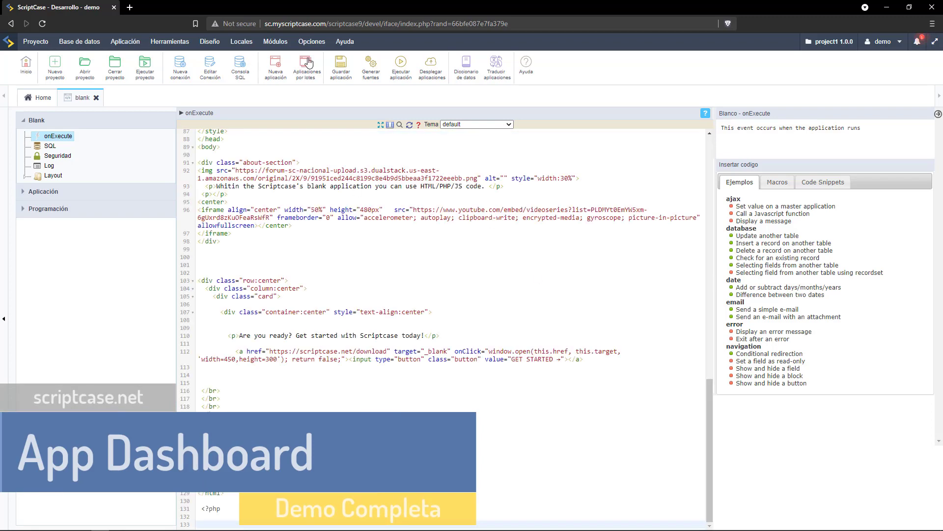
{"action": "left_click", "coordinate": [402, 72]}
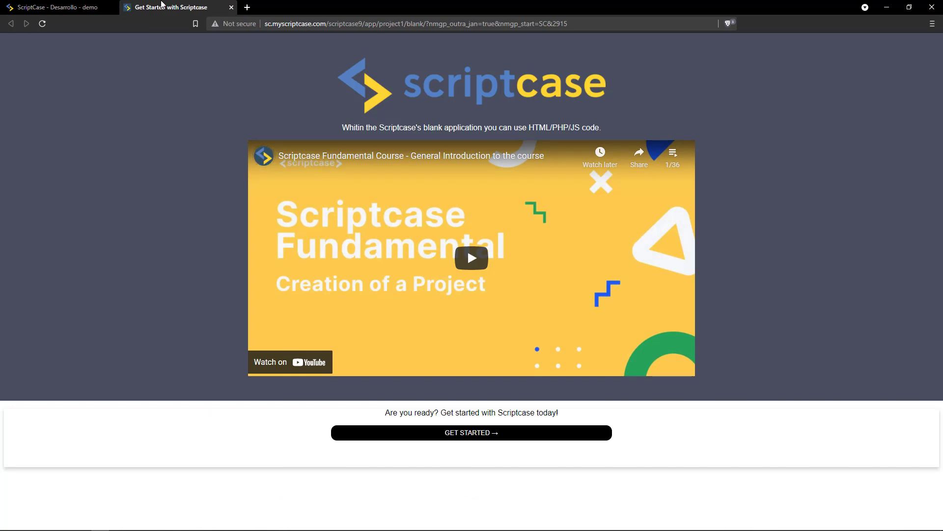
{"action": "middle_click", "coordinate": [162, 6]}
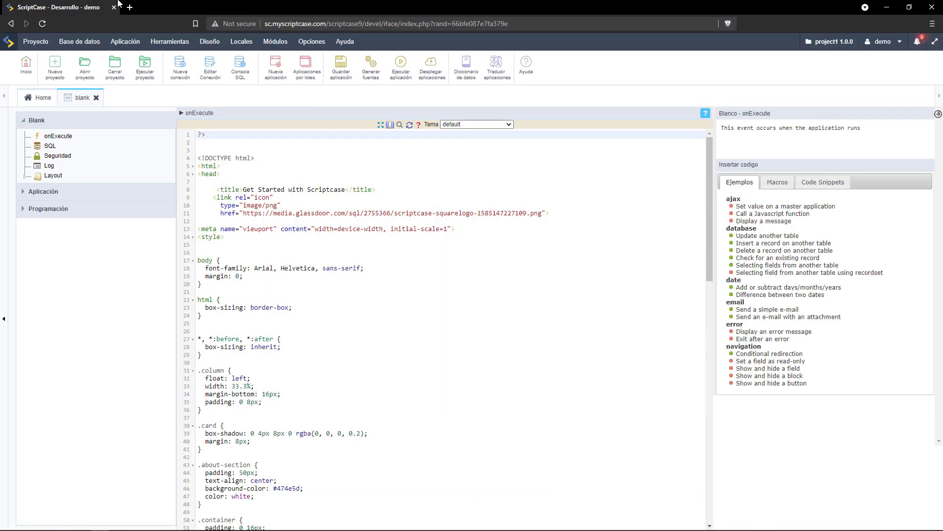
{"action": "left_click", "coordinate": [96, 98]}
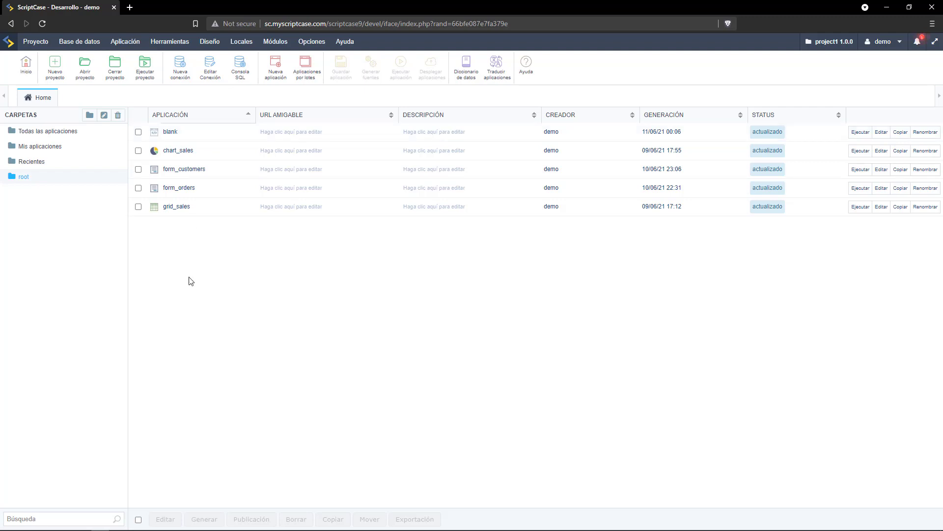
Create a Dashboard application keeping the default name dashboard.
{"action": "left_click", "coordinate": [275, 66]}
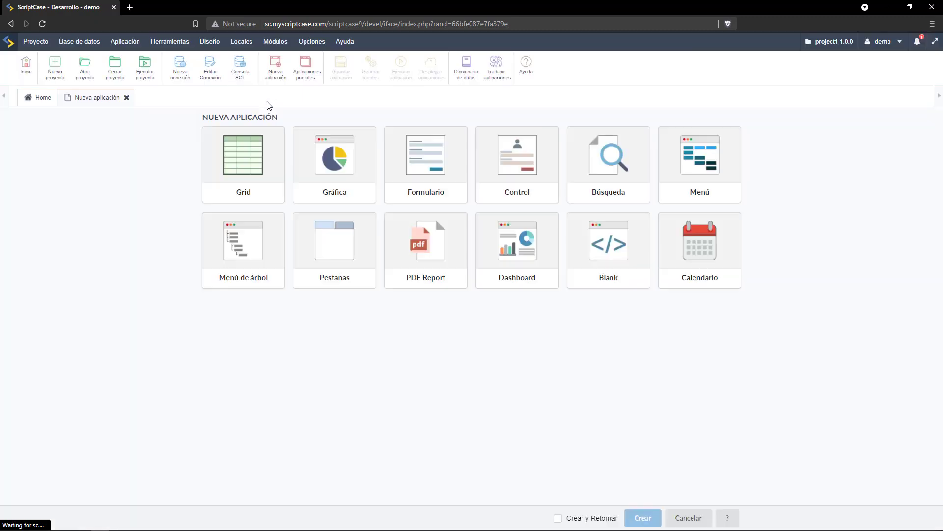
{"action": "left_click", "coordinate": [508, 253]}
{"action": "left_click", "coordinate": [642, 517]}
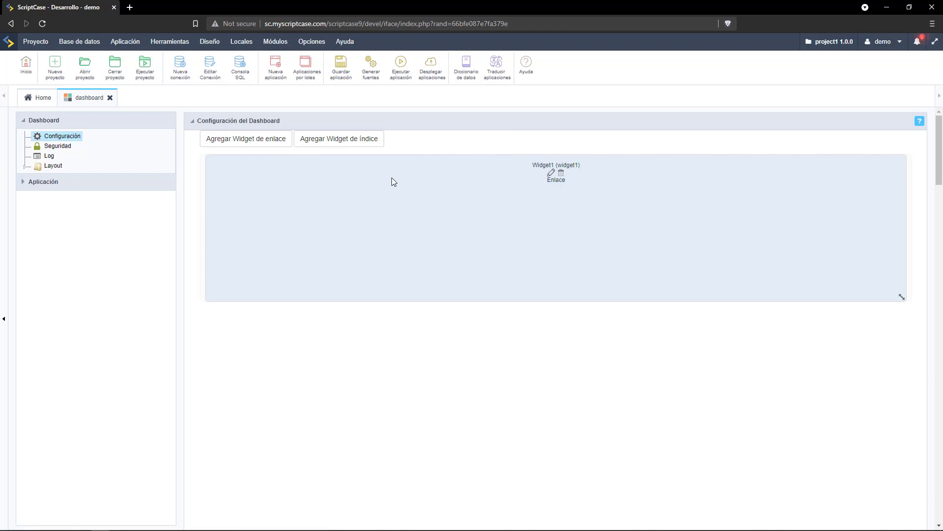
Edit widget1 to list only chart applications, clear its title, and save.
{"action": "left_click", "coordinate": [551, 175]}
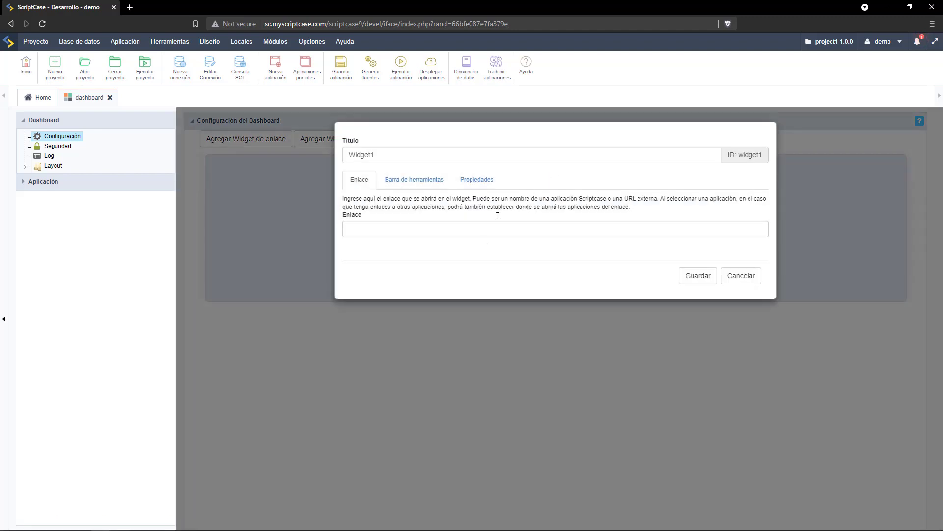
{"action": "left_click", "coordinate": [484, 230]}
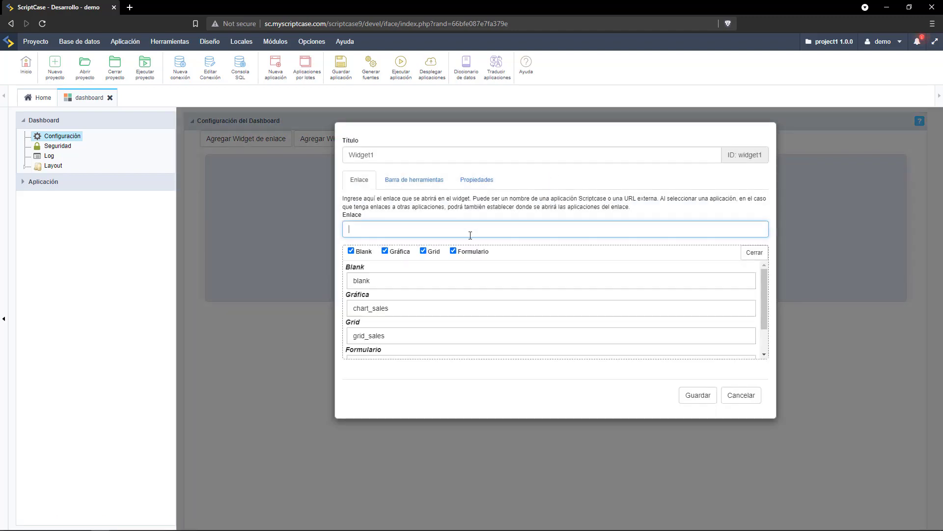
{"action": "left_click", "coordinate": [423, 251]}
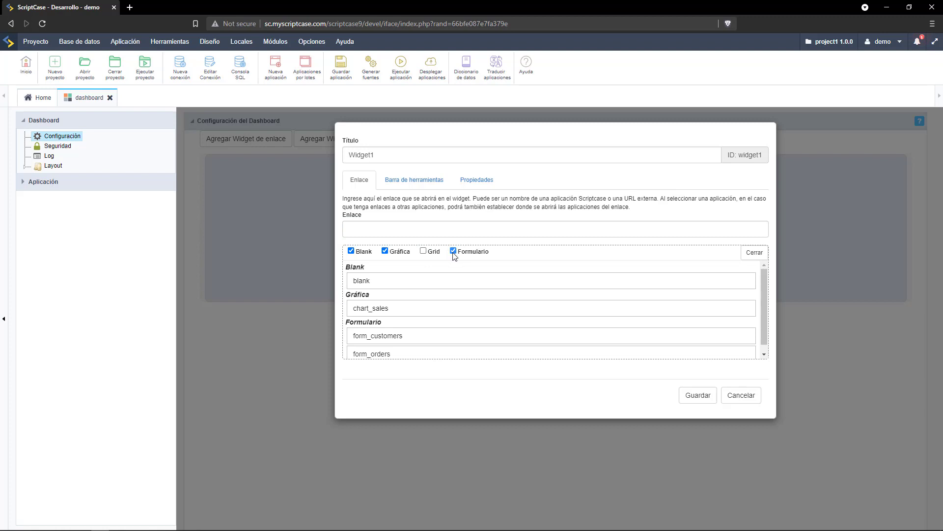
{"action": "left_click", "coordinate": [453, 251]}
{"action": "left_click", "coordinate": [351, 251]}
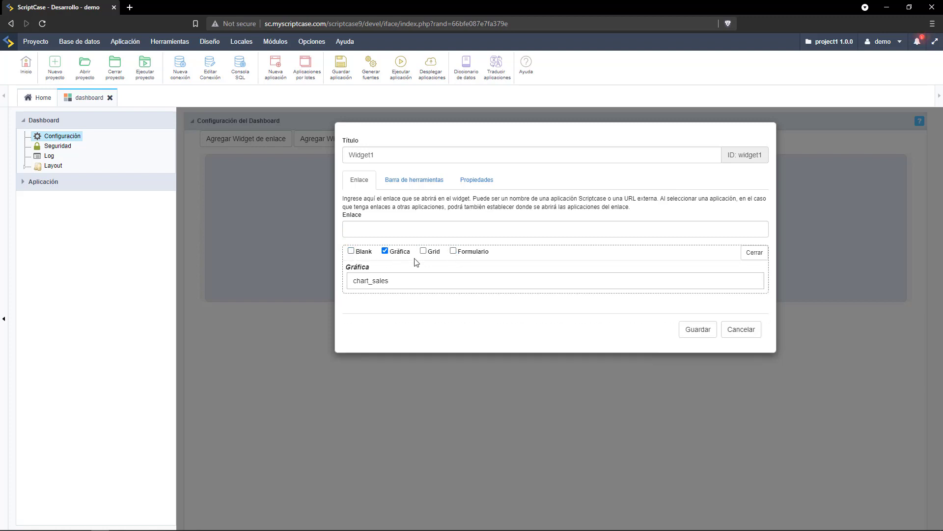
{"action": "left_click_drag", "start_coordinate": [419, 154], "coordinate": [290, 147]}
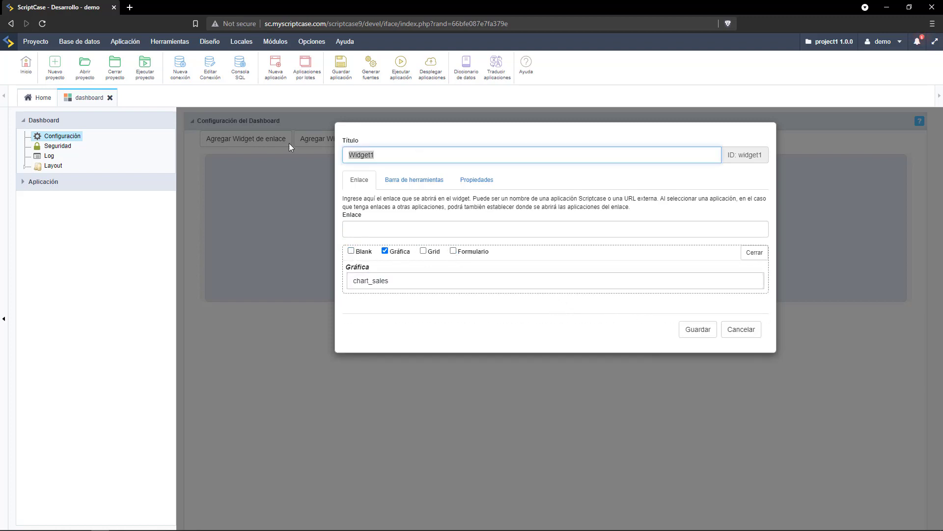
{"action": "key", "text": "BackSpace"}
{"action": "left_click", "coordinate": [699, 329]}
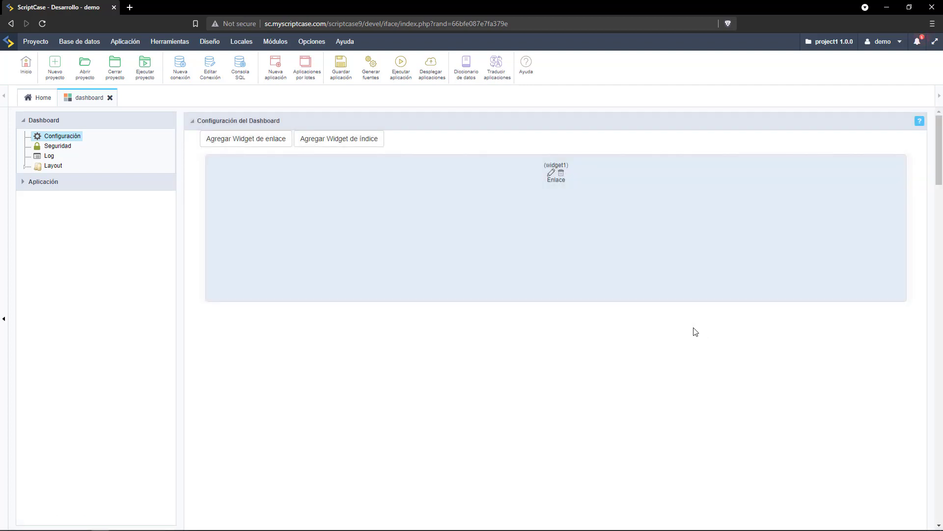
Widen the editor to full screen and stretch widget1 downward.
{"action": "left_click", "coordinate": [3, 320]}
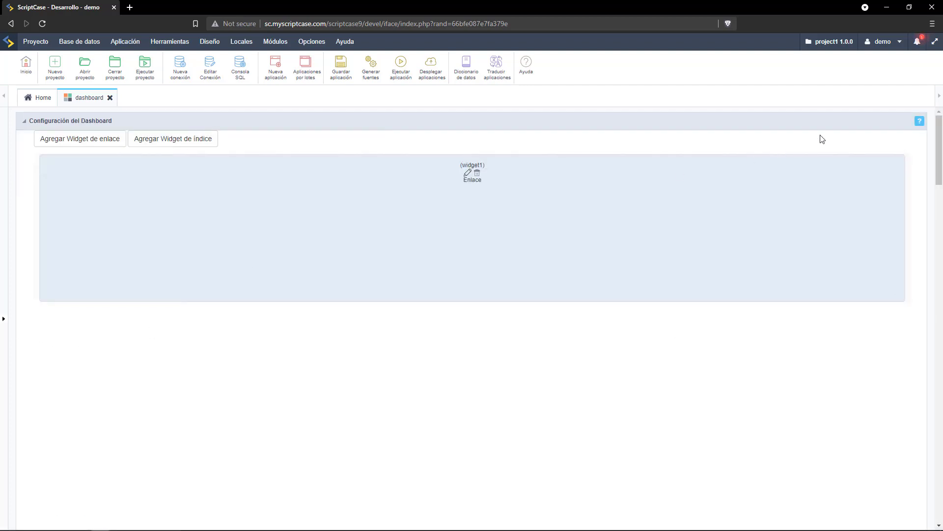
{"action": "left_click", "coordinate": [938, 45]}
{"action": "left_click_drag", "start_coordinate": [901, 241], "coordinate": [905, 466]}
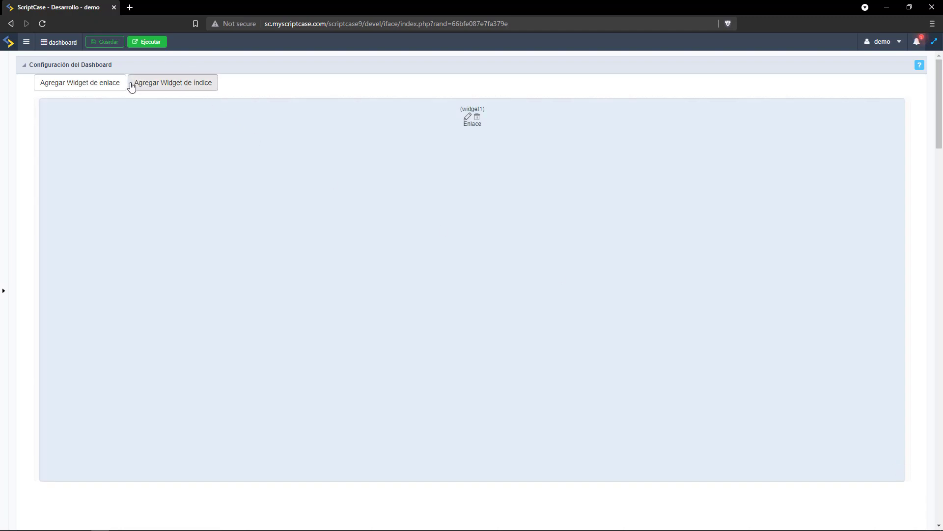
Add an index widget titled Ventas/Mes using conn_mysql and the sales table.
{"action": "left_click", "coordinate": [149, 87]}
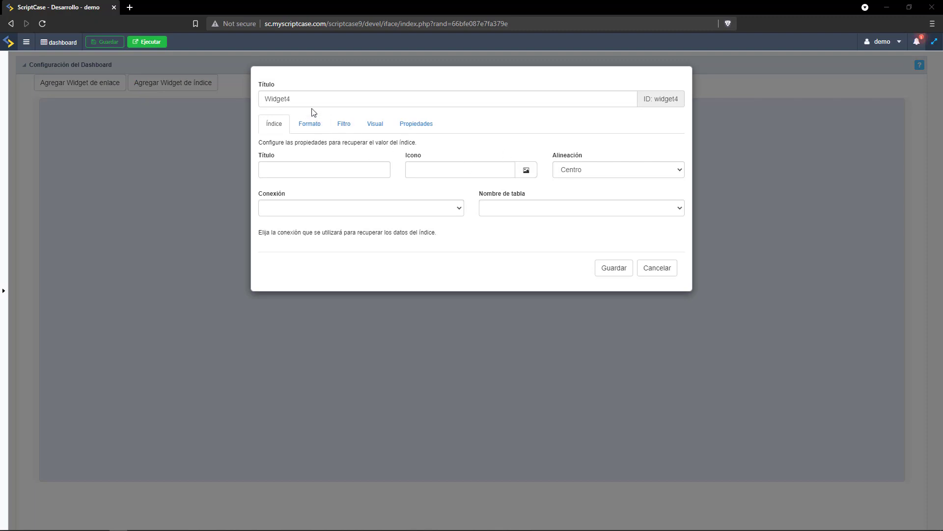
{"action": "left_click_drag", "start_coordinate": [313, 103], "coordinate": [233, 91]}
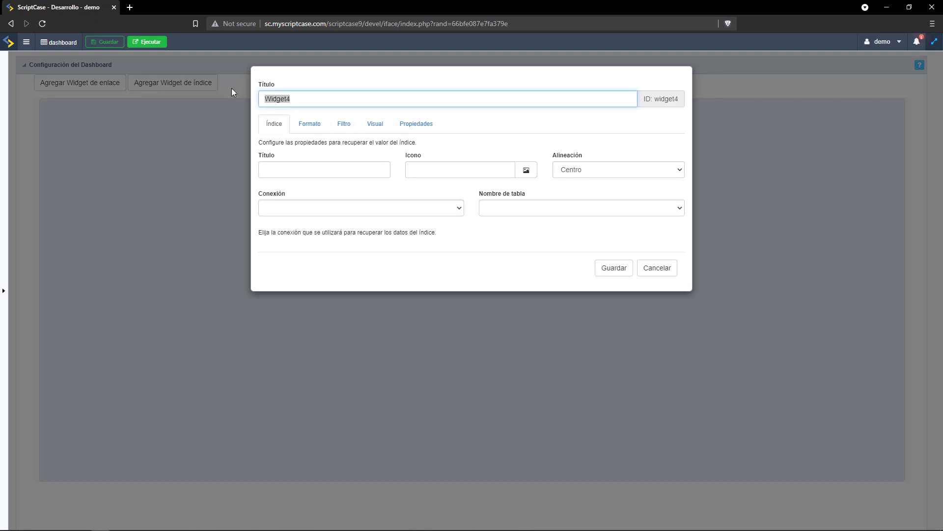
{"action": "type", "text": "Ventas/Mes"}
{"action": "left_click_drag", "start_coordinate": [316, 100], "coordinate": [289, 154]}
{"action": "key", "text": "ctrl+c"}
{"action": "left_click", "coordinate": [309, 170]}
{"action": "key", "text": "ctrl+v"}
{"action": "left_click", "coordinate": [364, 215]}
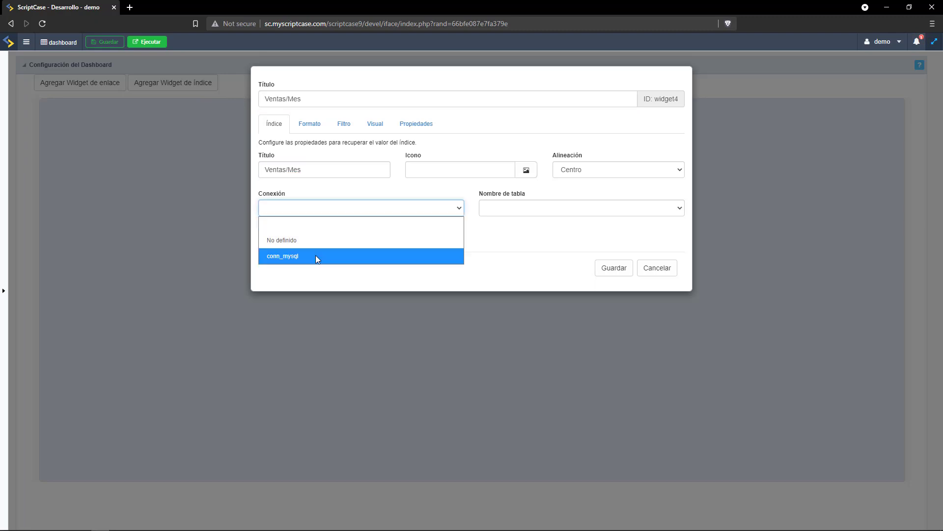
{"action": "left_click", "coordinate": [315, 255]}
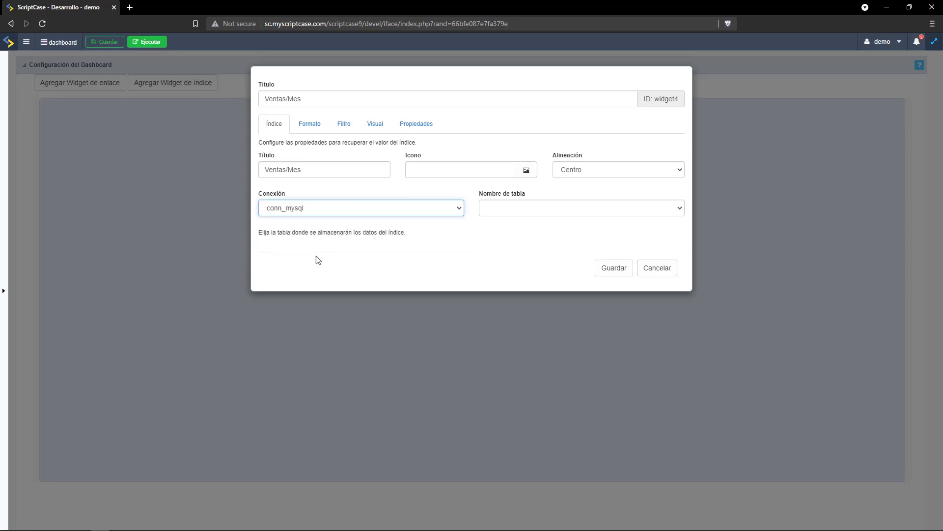
{"action": "left_click", "coordinate": [517, 209]}
{"action": "key", "text": "s"}
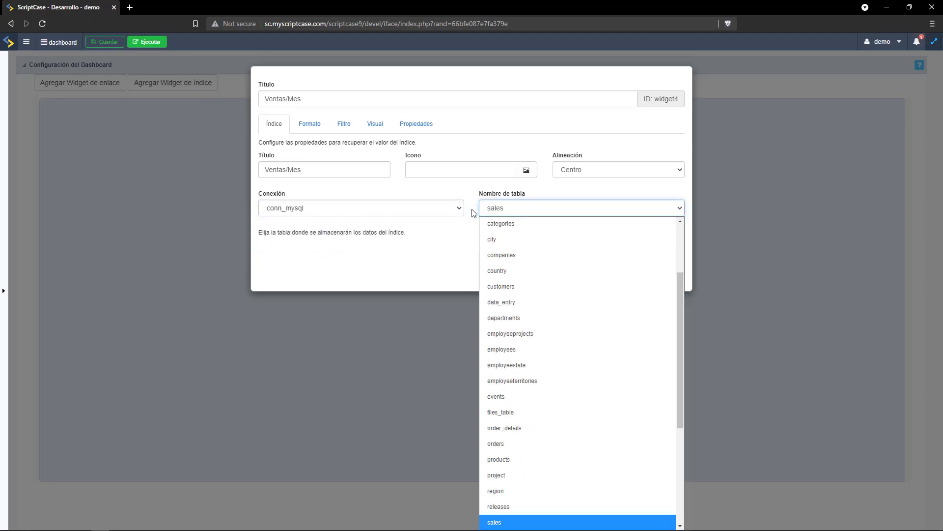
{"action": "key", "text": "Return"}
Set the metric to Sum of Sales shown as Valor, by month of Sales_Date.
{"action": "left_click", "coordinate": [346, 249]}
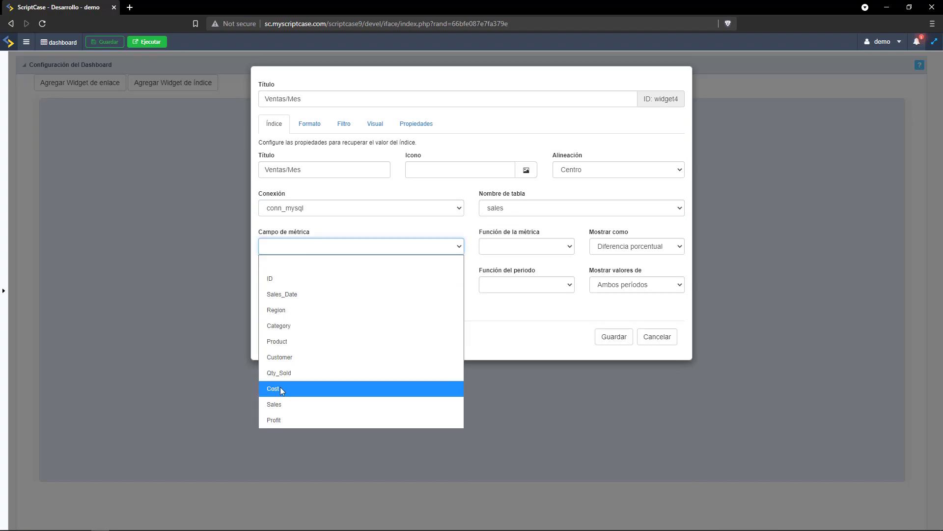
{"action": "left_click", "coordinate": [282, 403]}
{"action": "left_click", "coordinate": [515, 250]}
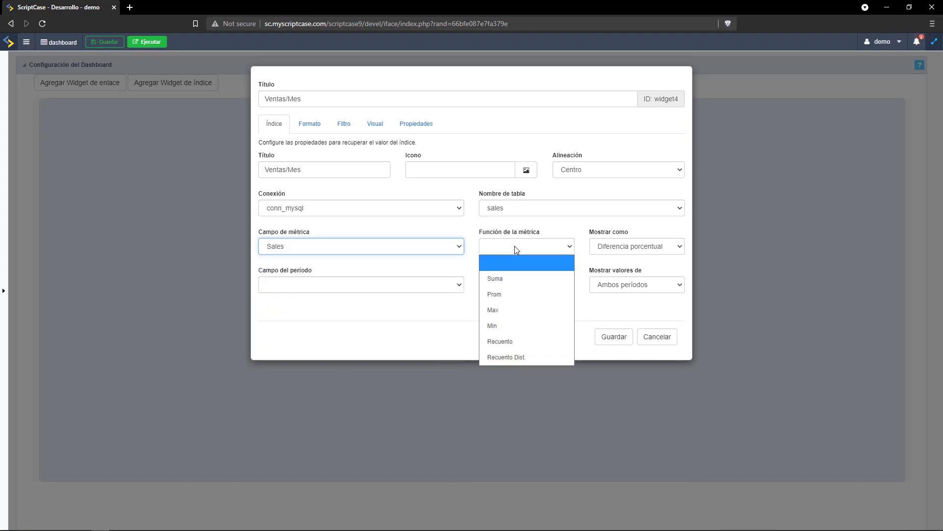
{"action": "left_click", "coordinate": [503, 278]}
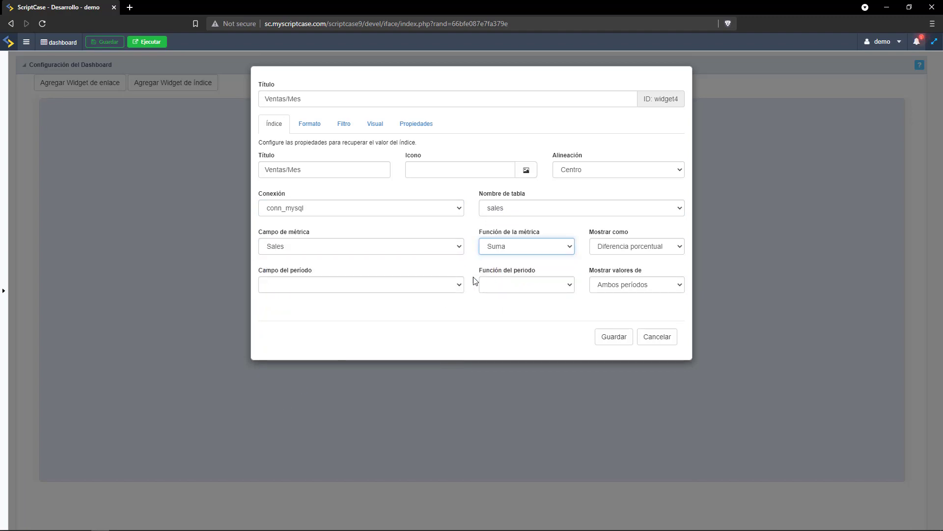
{"action": "left_click", "coordinate": [618, 246]}
{"action": "left_click", "coordinate": [608, 293]}
{"action": "left_click", "coordinate": [354, 289]}
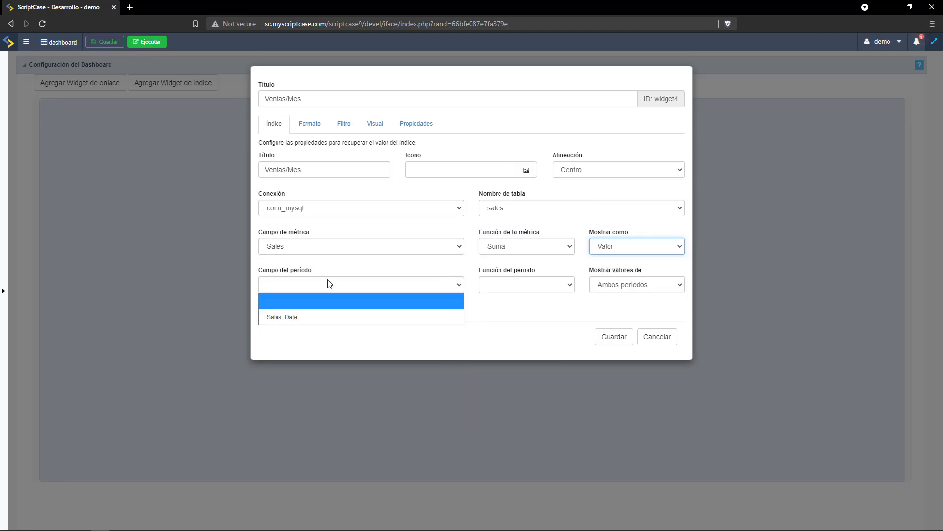
{"action": "left_click", "coordinate": [304, 318]}
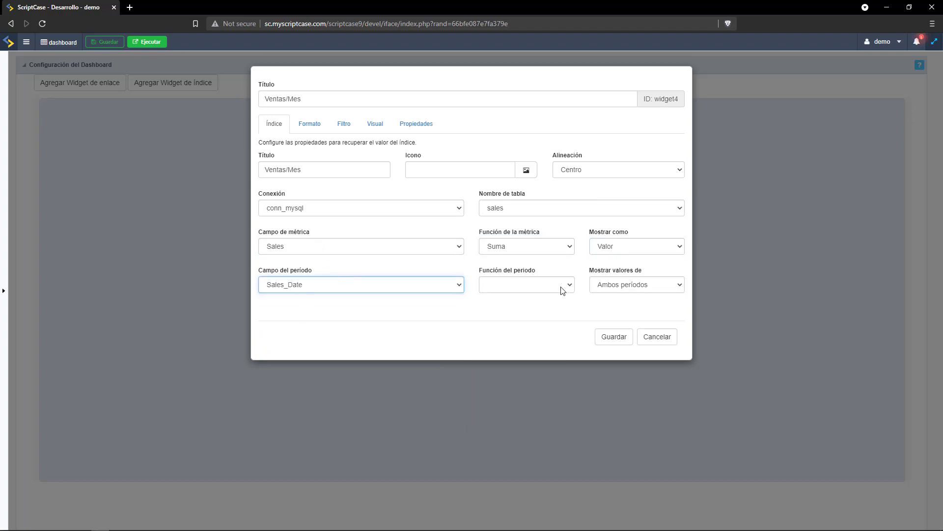
{"action": "left_click", "coordinate": [522, 289]}
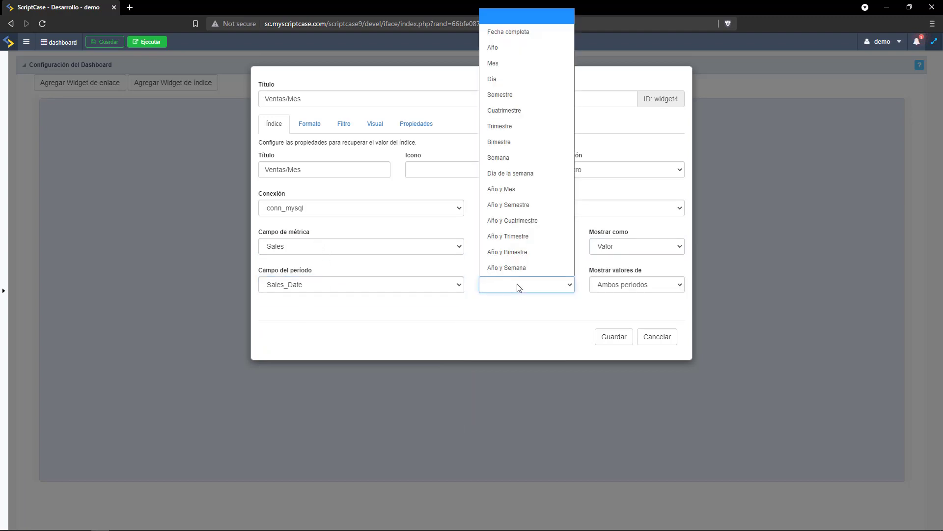
{"action": "left_click", "coordinate": [506, 64]}
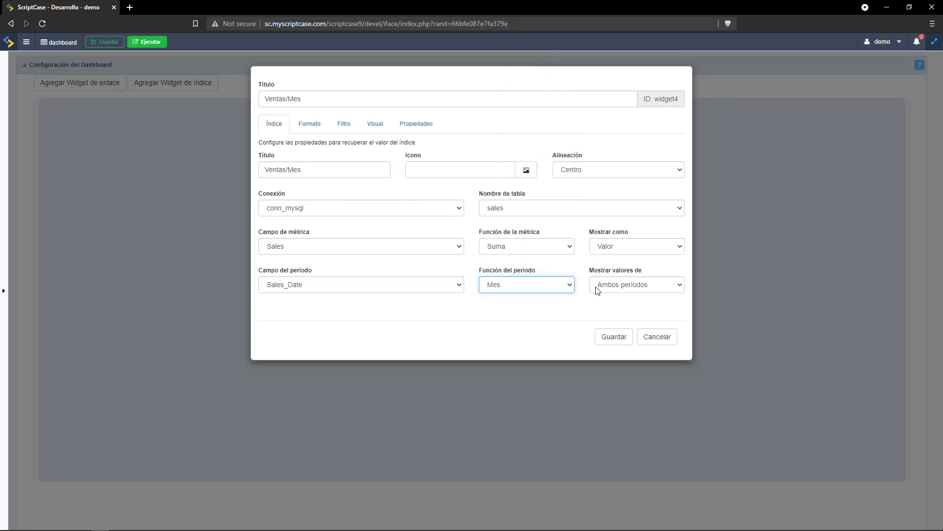
Format the metric as Moneda currency and save the Ventas/Mes widget.
{"action": "left_click", "coordinate": [309, 123]}
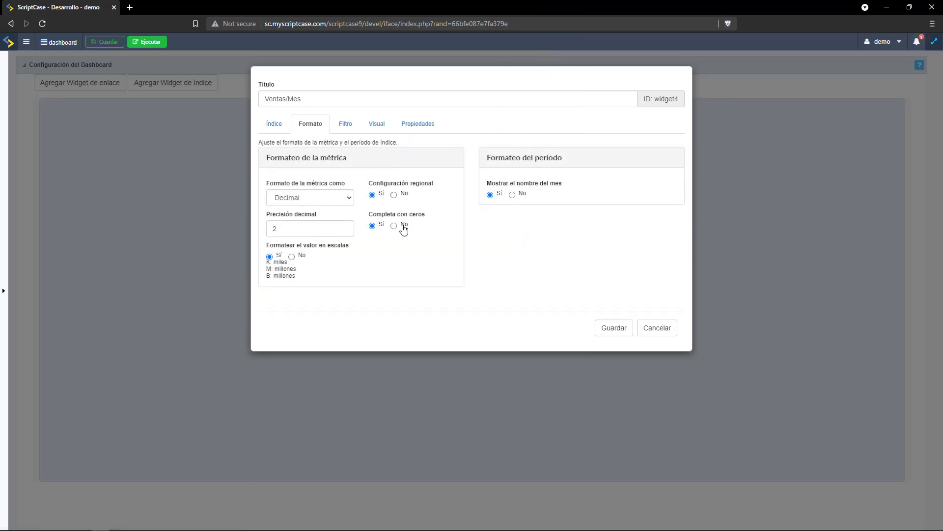
{"action": "left_click", "coordinate": [324, 198]}
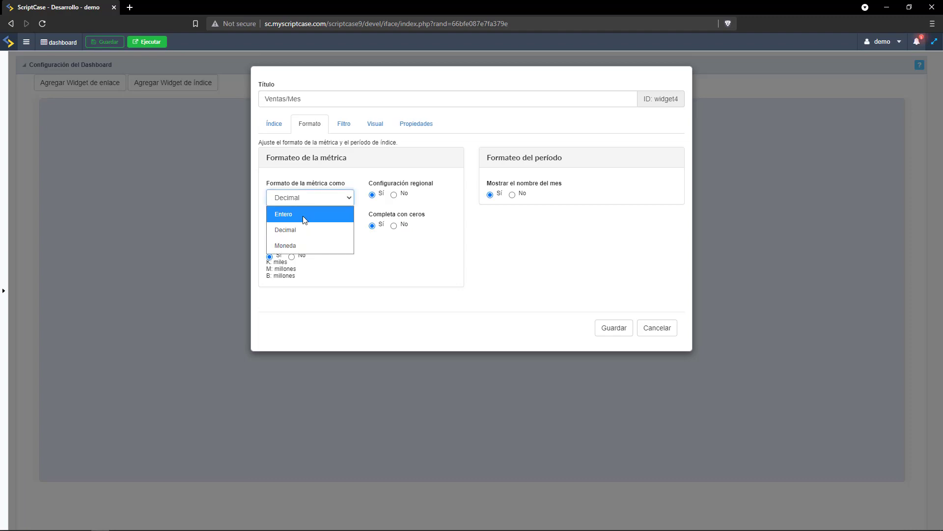
{"action": "left_click", "coordinate": [291, 244]}
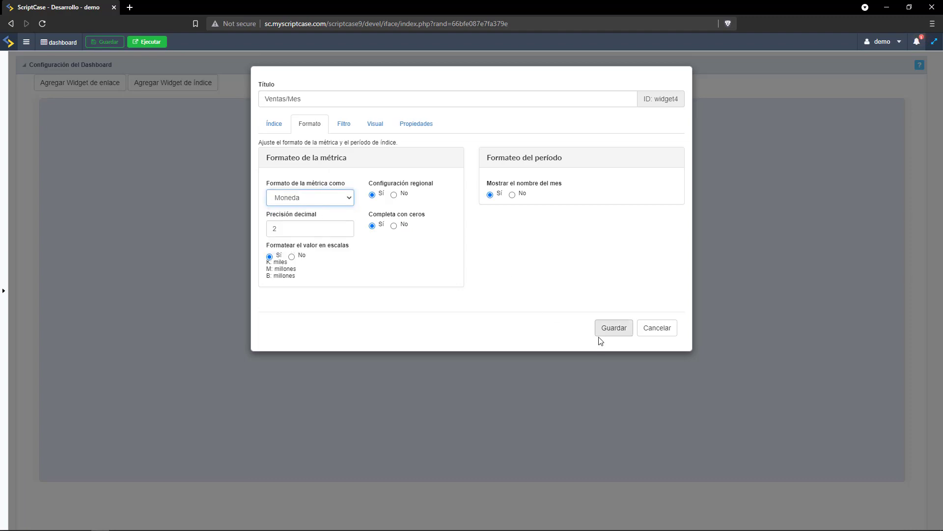
{"action": "left_click", "coordinate": [613, 330]}
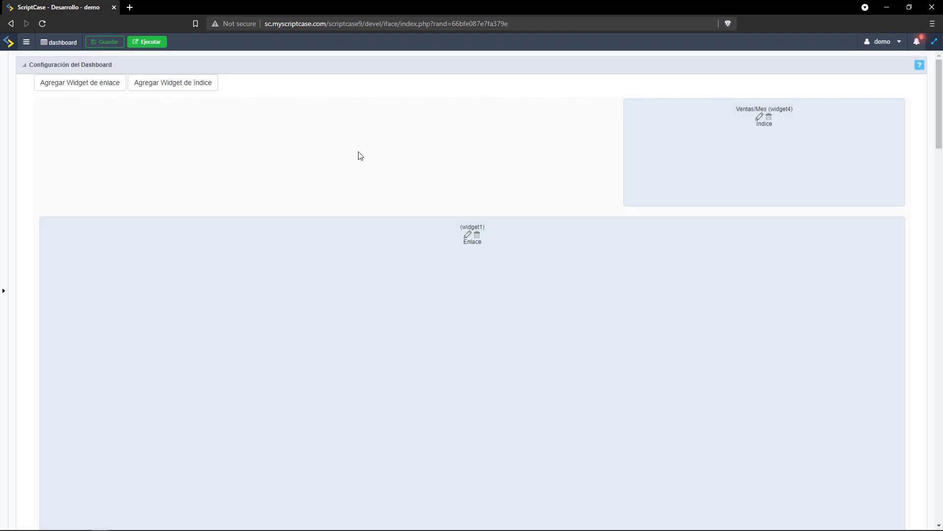
Add a second index widget titled Ventas Indice using conn_mysql and the sales table.
{"action": "left_click", "coordinate": [150, 93]}
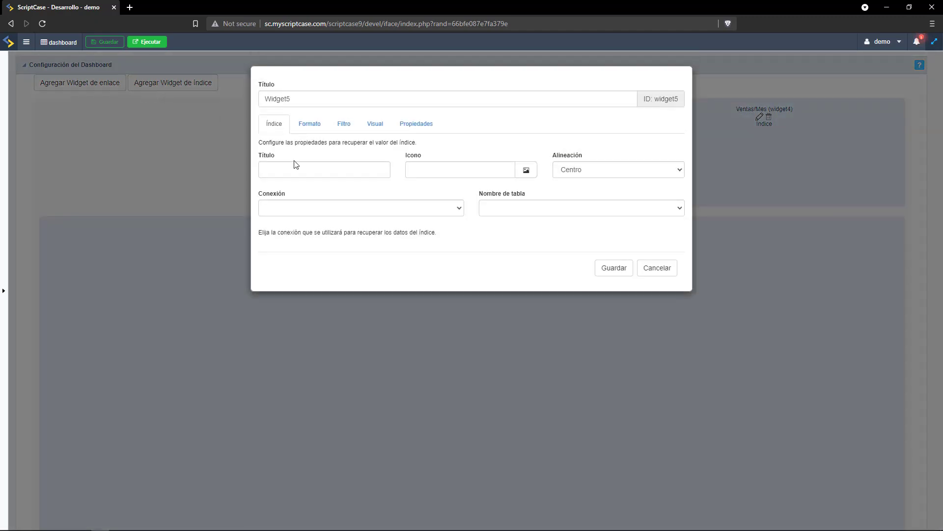
{"action": "type", "text": "V"}
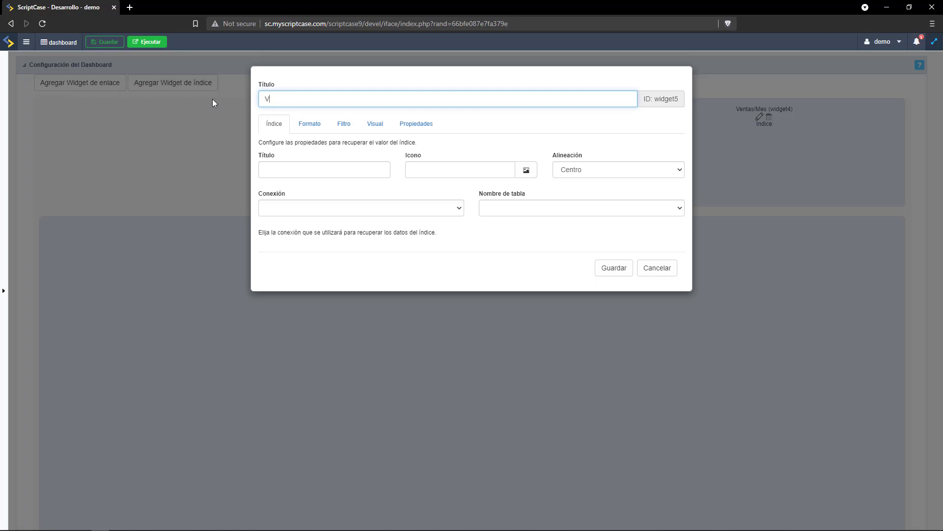
{"action": "type", "text": "entas Indice"}
{"action": "key", "text": "ctrl+a"}
{"action": "key", "text": "ctrl+c"}
{"action": "left_click", "coordinate": [305, 170]}
{"action": "key", "text": "ctrl+v"}
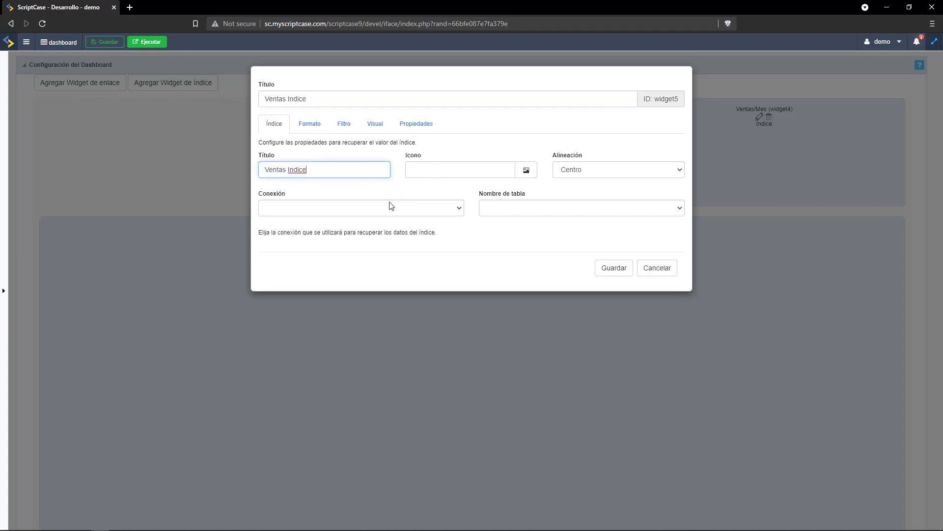
{"action": "left_click", "coordinate": [390, 208]}
{"action": "left_click", "coordinate": [338, 253]}
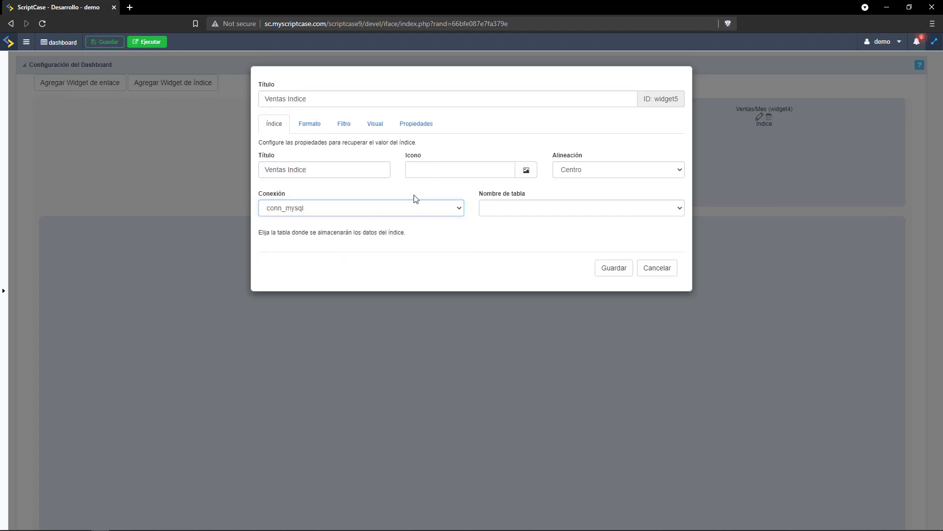
{"action": "left_click", "coordinate": [506, 209]}
{"action": "key", "text": "s"}
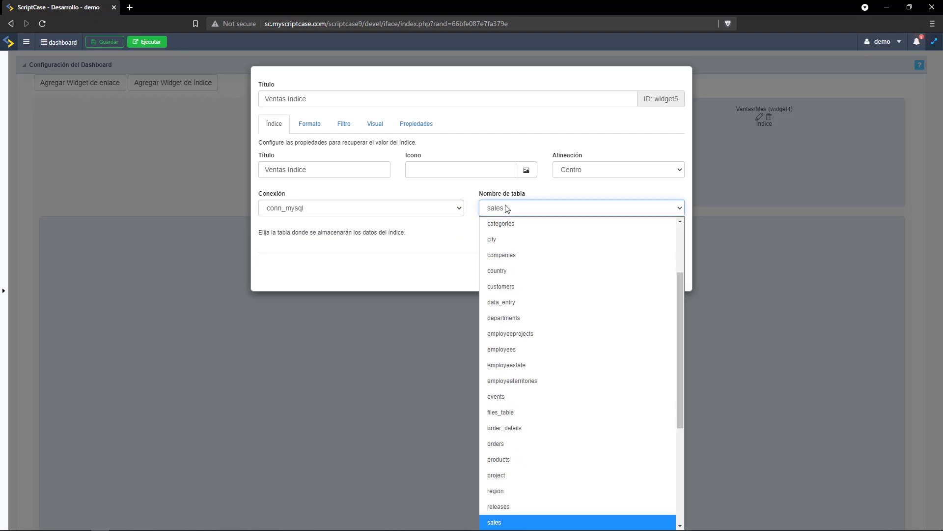
{"action": "key", "text": "Return"}
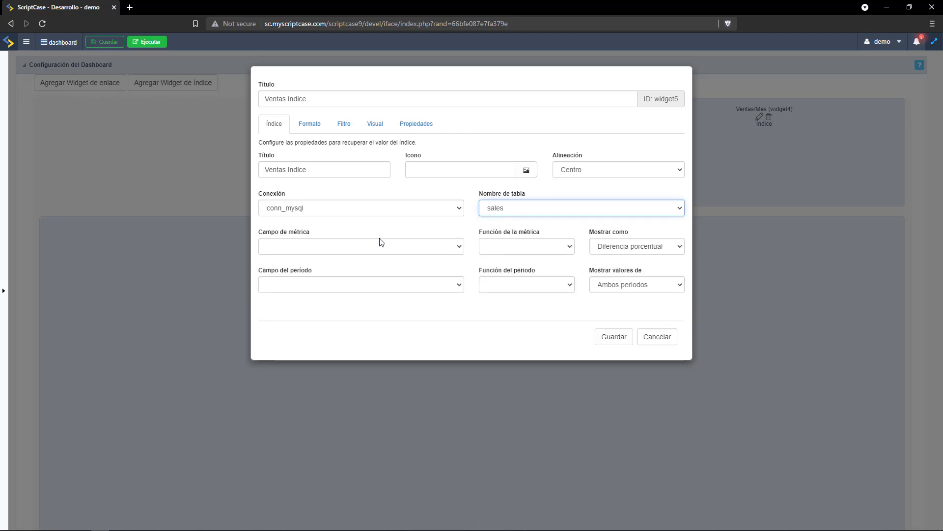
Configure Ventas Indice to sum Sales by month of Sales_Date, then save it.
{"action": "left_click", "coordinate": [374, 248]}
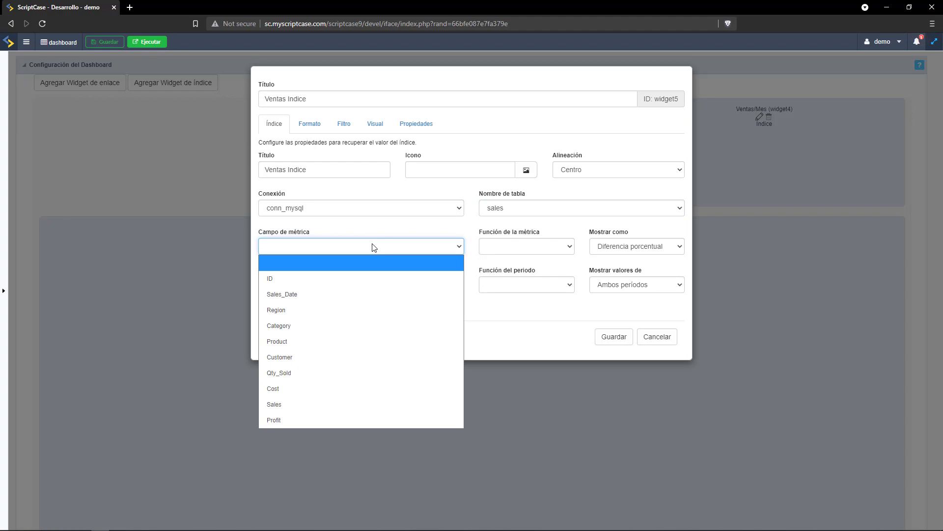
{"action": "left_click", "coordinate": [292, 403]}
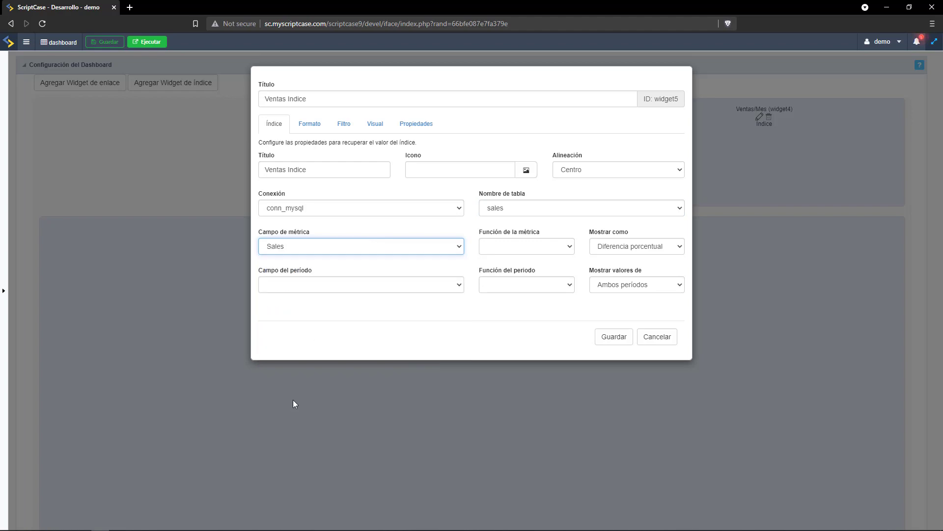
{"action": "left_click", "coordinate": [521, 245]}
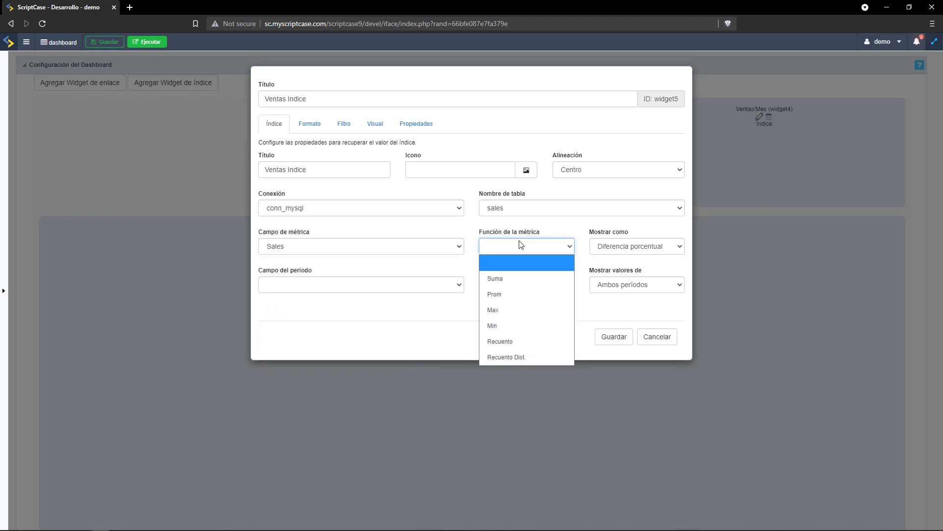
{"action": "left_click", "coordinate": [505, 278]}
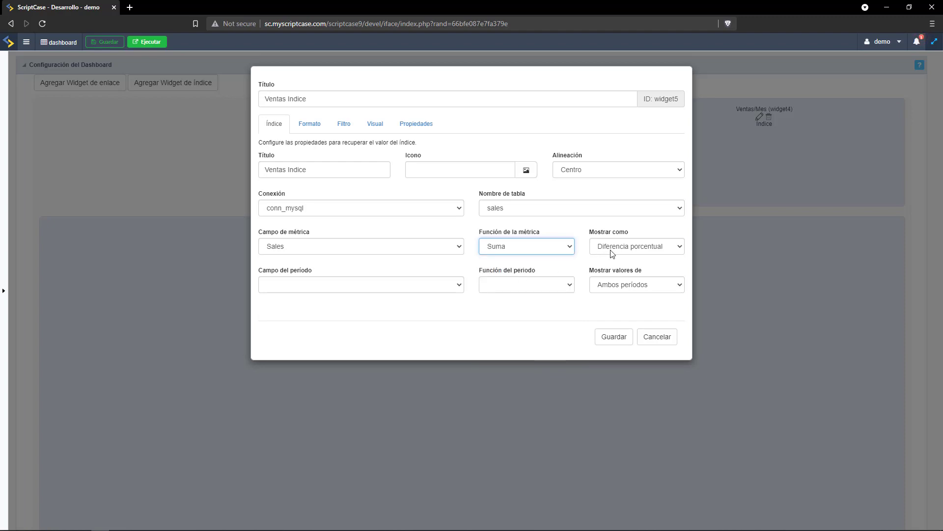
{"action": "left_click", "coordinate": [339, 285]}
{"action": "left_click", "coordinate": [320, 314]}
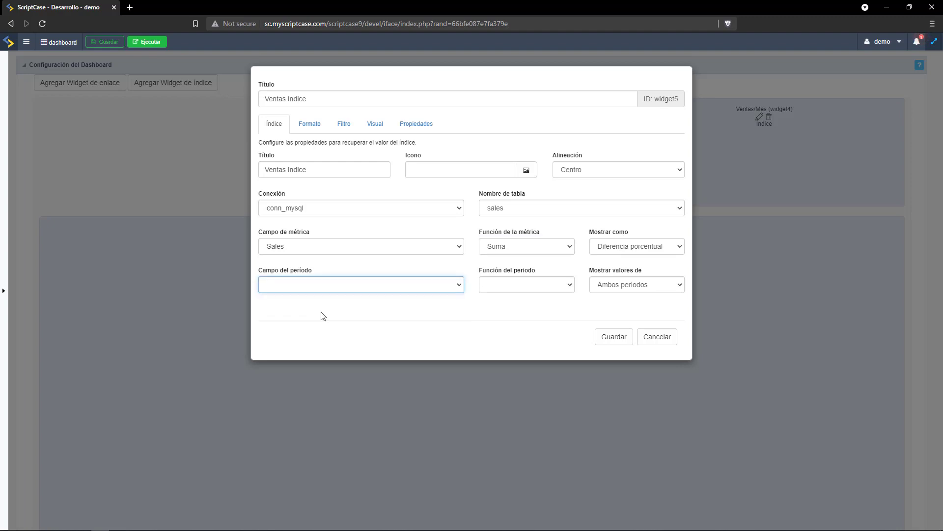
{"action": "left_click", "coordinate": [560, 287]}
{"action": "left_click", "coordinate": [499, 63]}
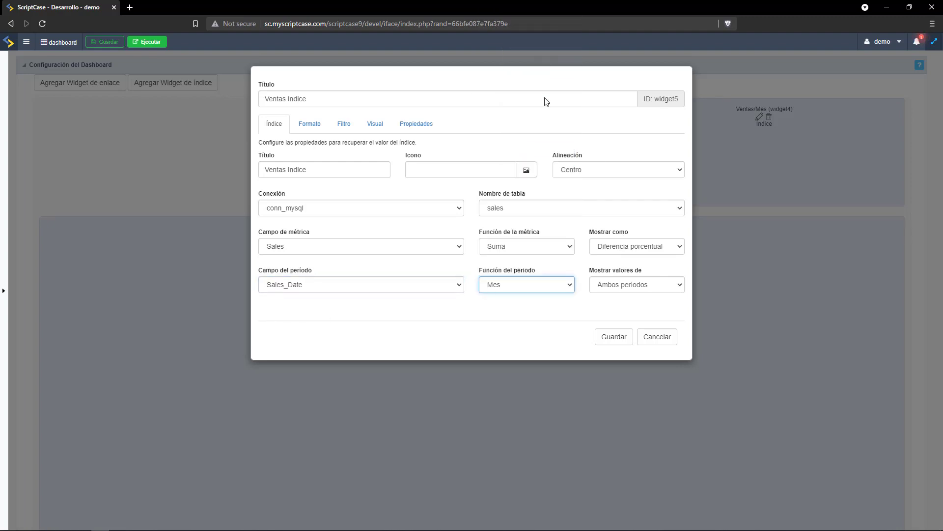
{"action": "left_click", "coordinate": [610, 338]}
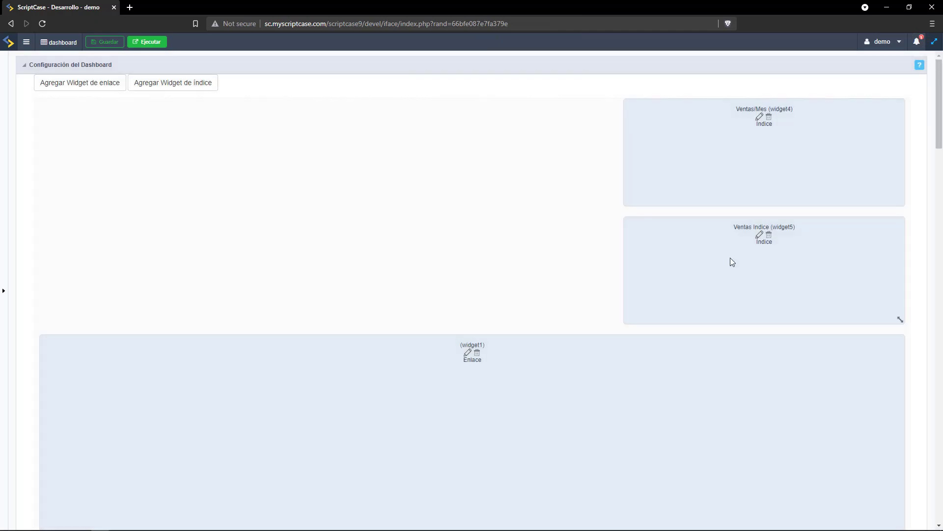
Narrow widget1 to the left half of the dashboard.
{"action": "scroll", "coordinate": [804, 353], "scroll_direction": "down", "scroll_amount": 8}
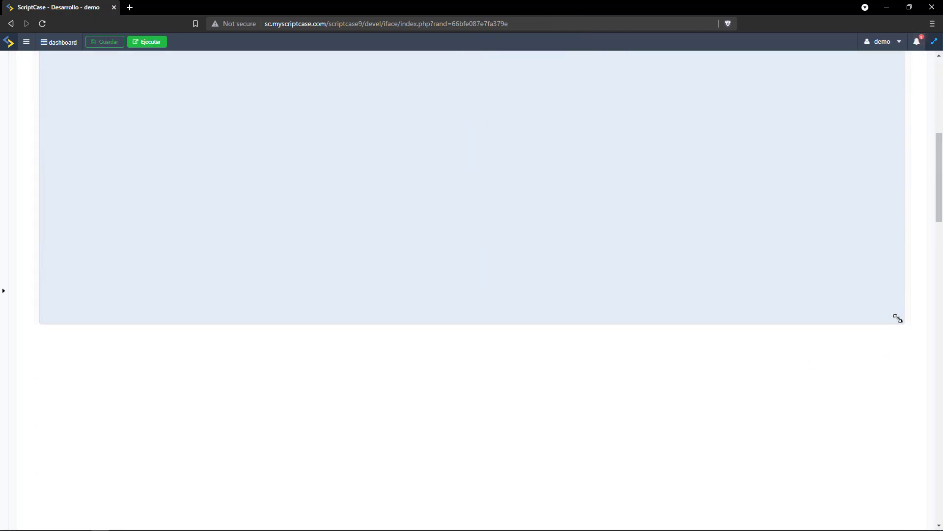
{"action": "left_click_drag", "start_coordinate": [898, 319], "coordinate": [623, 308]}
{"action": "scroll", "coordinate": [622, 308], "scroll_direction": "up", "scroll_amount": 8}
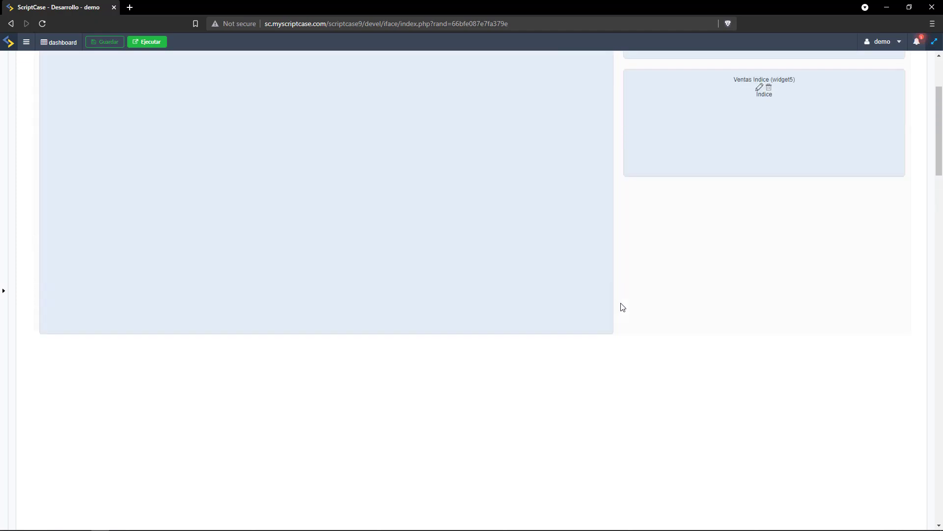
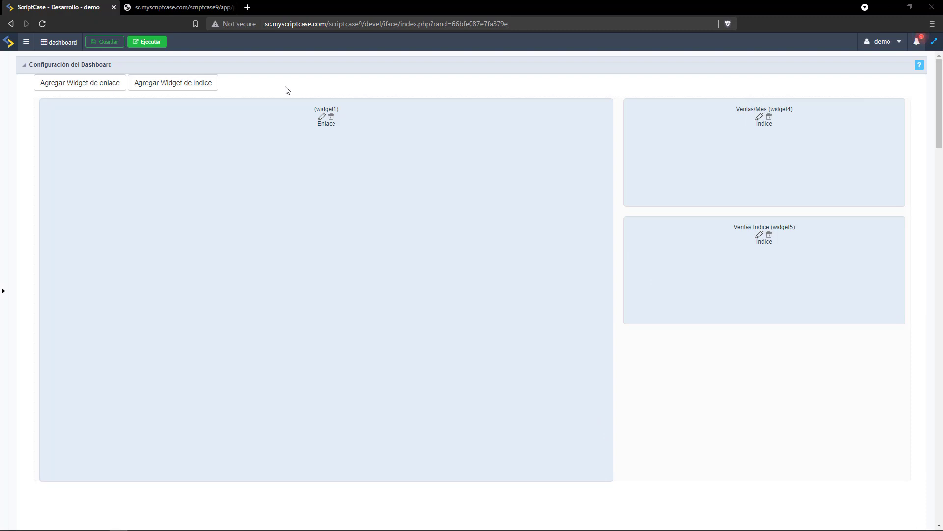
Add a dashboard link widget pointing to grid_sales with a cleared title, and save it.
{"action": "left_click", "coordinate": [106, 86]}
{"action": "left_click", "coordinate": [321, 167]}
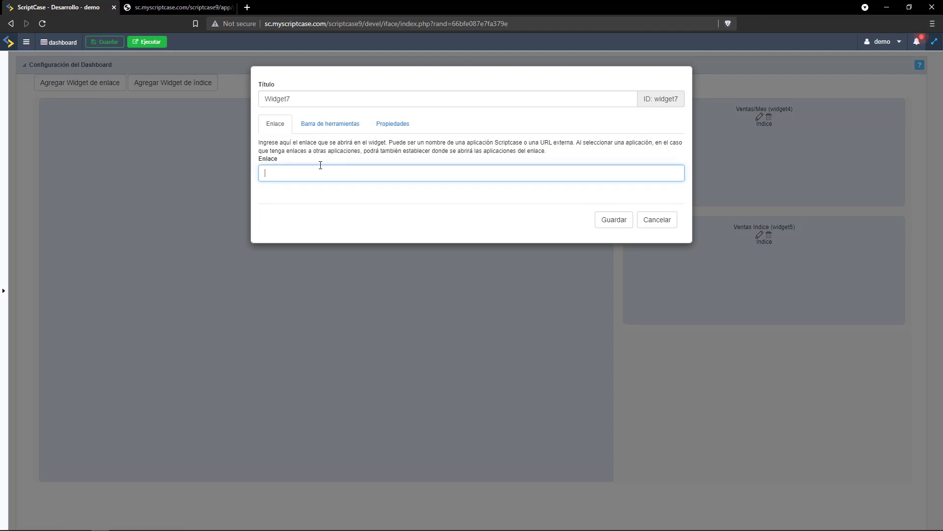
{"action": "type", "text": "gri"}
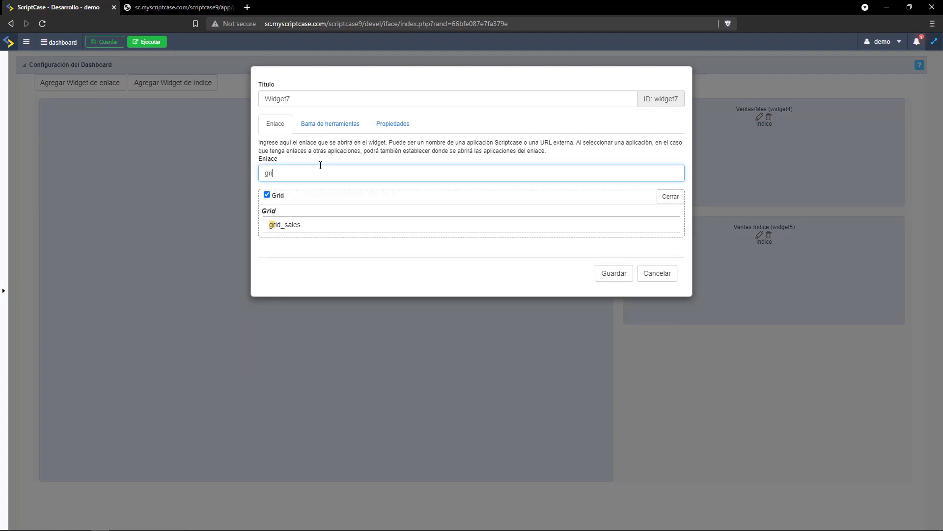
{"action": "left_click", "coordinate": [298, 96]}
{"action": "key", "text": "ctrl+a"}
{"action": "key", "text": "BackSpace"}
{"action": "left_click", "coordinate": [295, 228]}
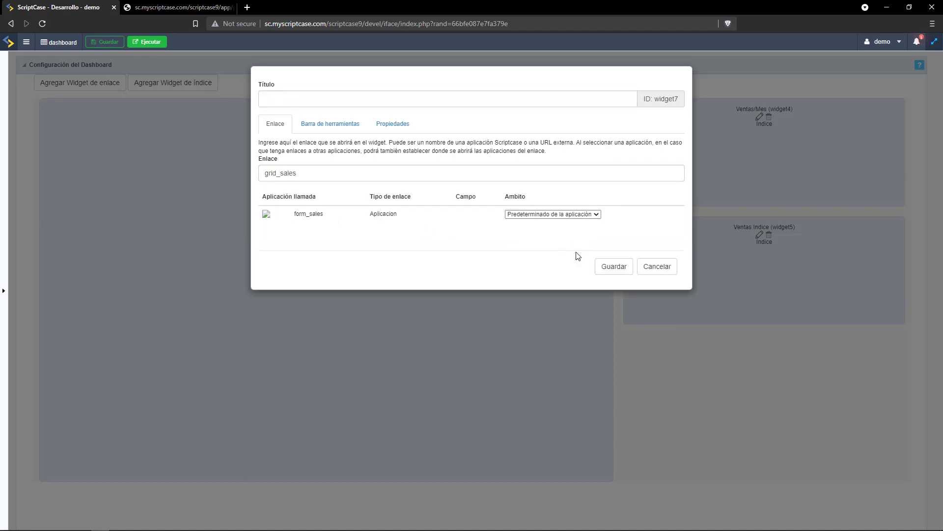
{"action": "left_click", "coordinate": [613, 266]}
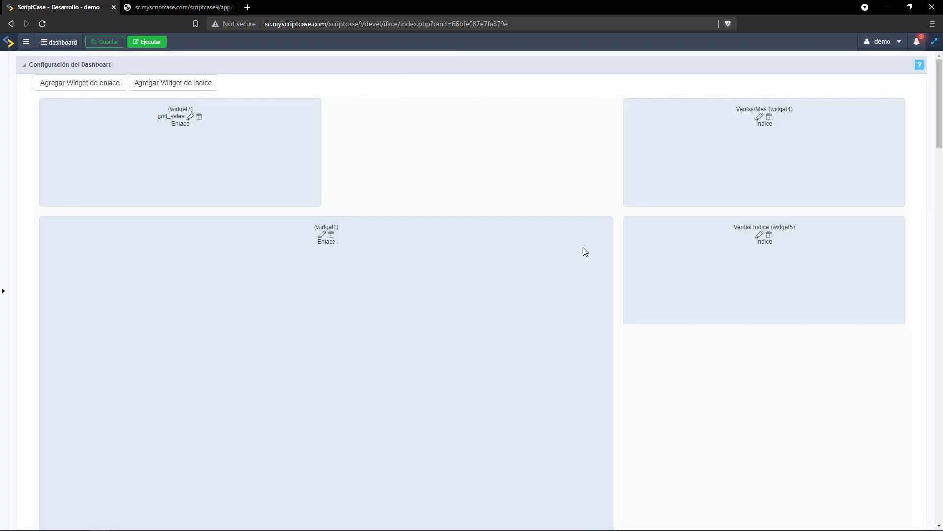
Move the grid_sales widget below widget1 and stretch it across the full width.
{"action": "left_click_drag", "start_coordinate": [178, 154], "coordinate": [205, 276]}
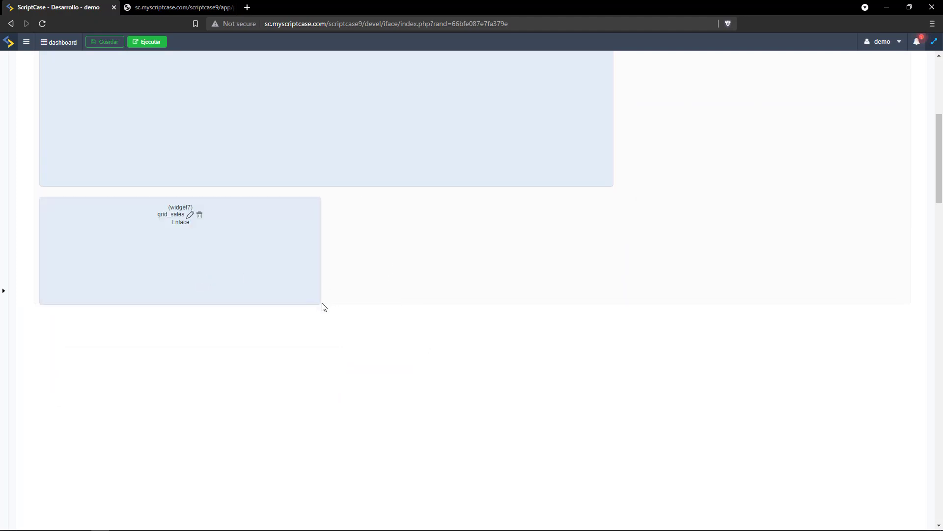
{"action": "left_click_drag", "start_coordinate": [320, 302], "coordinate": [914, 519]}
{"action": "scroll", "coordinate": [865, 426], "scroll_direction": "down", "scroll_amount": 3}
{"action": "left_click_drag", "start_coordinate": [895, 348], "coordinate": [627, 338]}
{"action": "scroll", "coordinate": [627, 337], "scroll_direction": "up", "scroll_amount": 3}
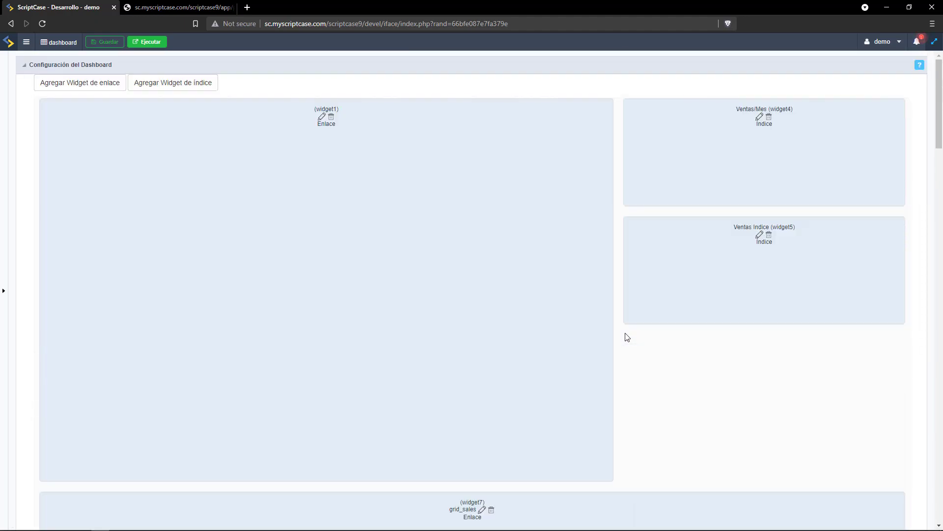
{"action": "left_click", "coordinate": [144, 42]}
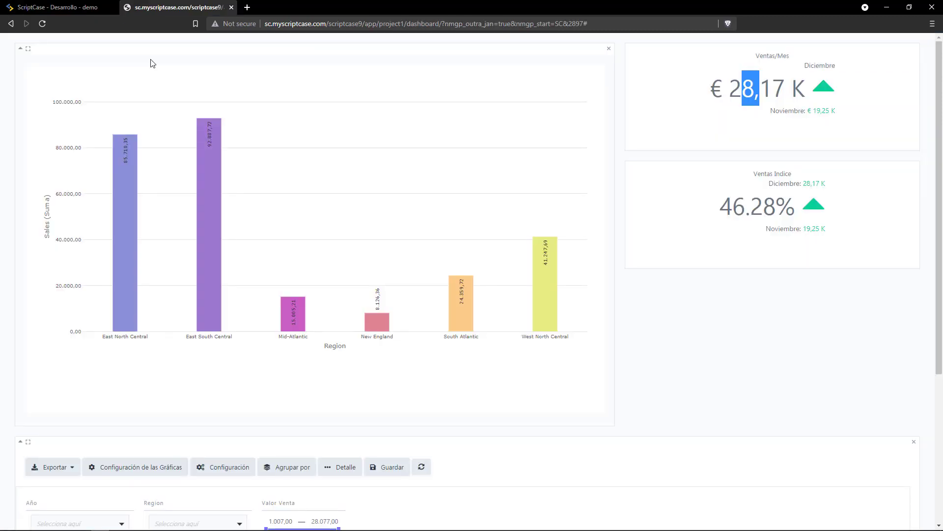
{"action": "left_click", "coordinate": [29, 49]}
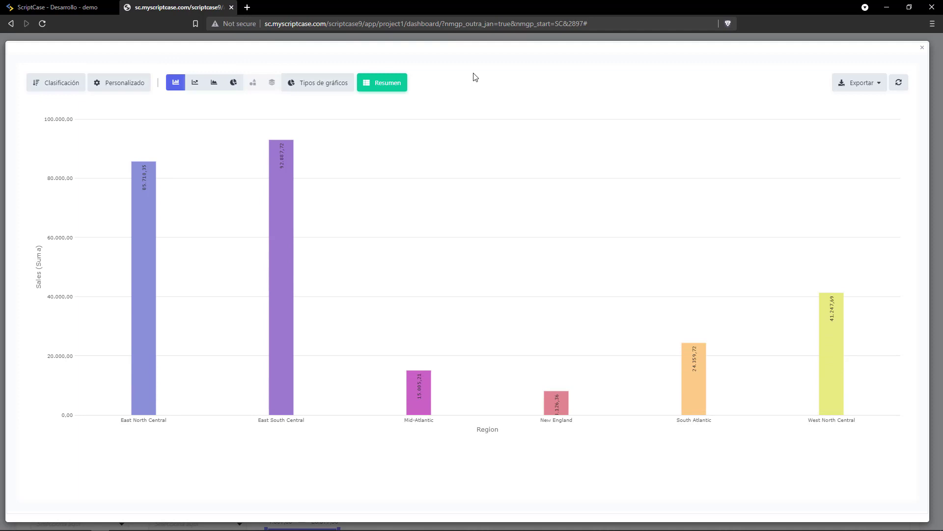
{"action": "left_click", "coordinate": [923, 48]}
{"action": "left_click", "coordinate": [899, 59]}
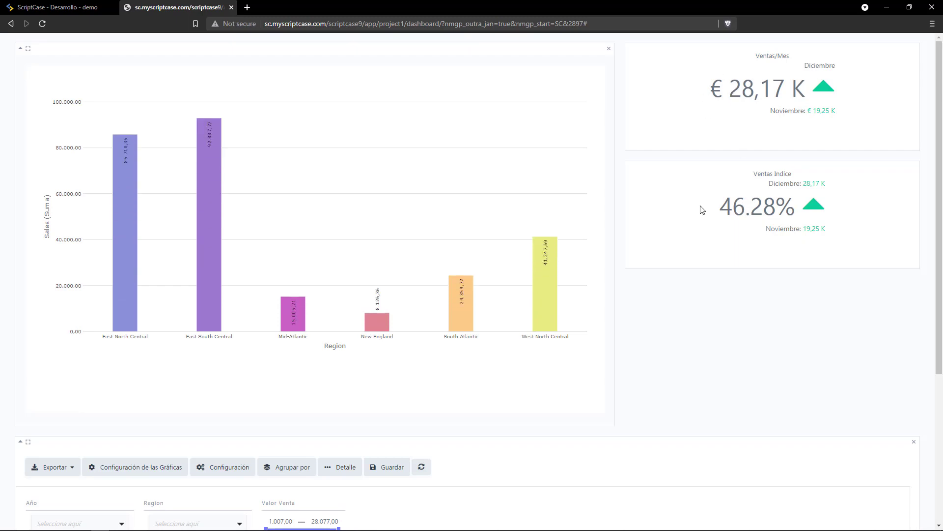
{"action": "scroll", "coordinate": [639, 154], "scroll_direction": "down", "scroll_amount": 5}
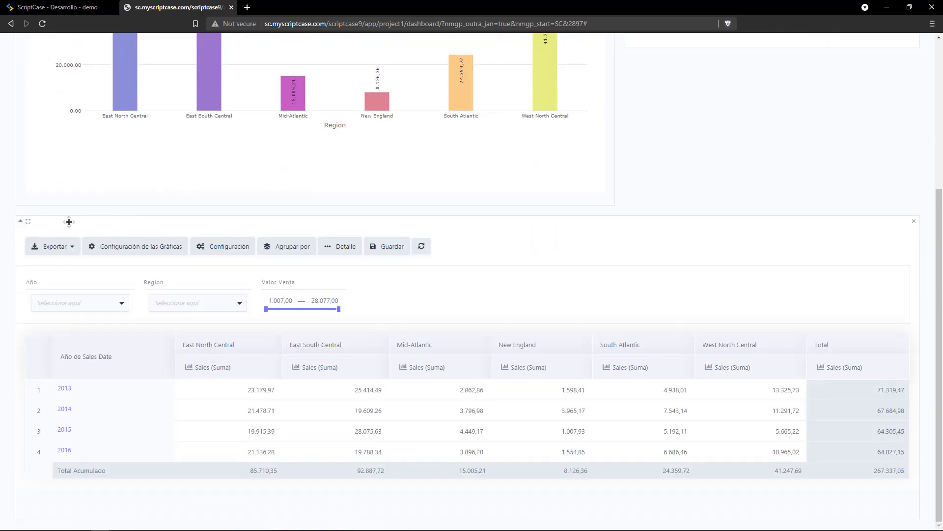
{"action": "left_click", "coordinate": [28, 223]}
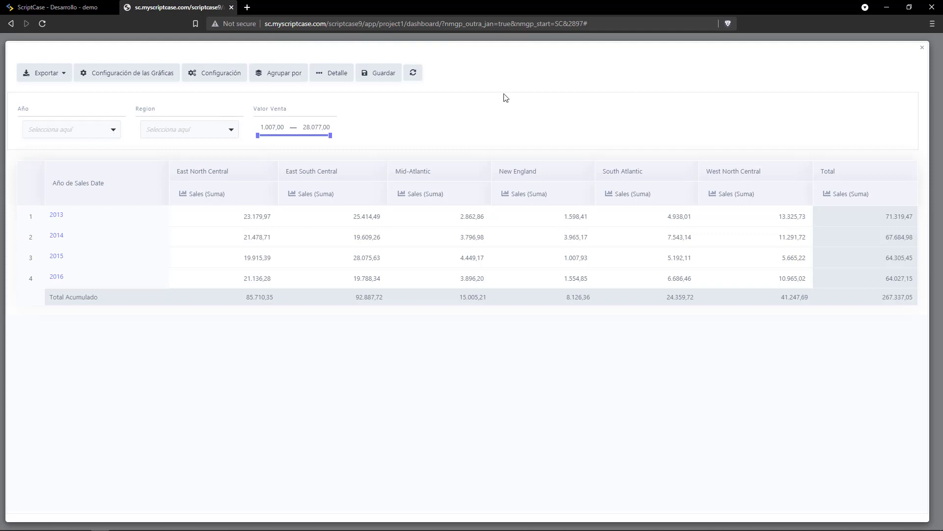
{"action": "left_click", "coordinate": [923, 50]}
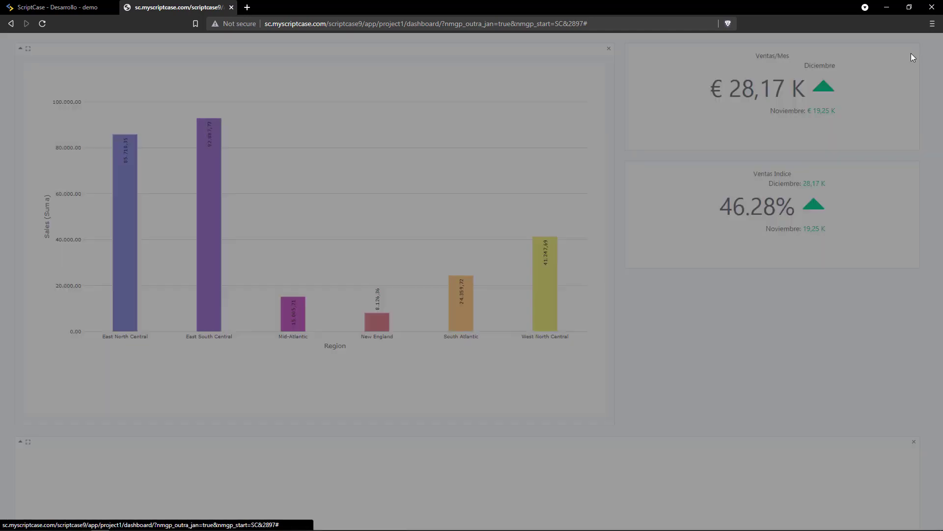
{"action": "middle_click", "coordinate": [158, 8]}
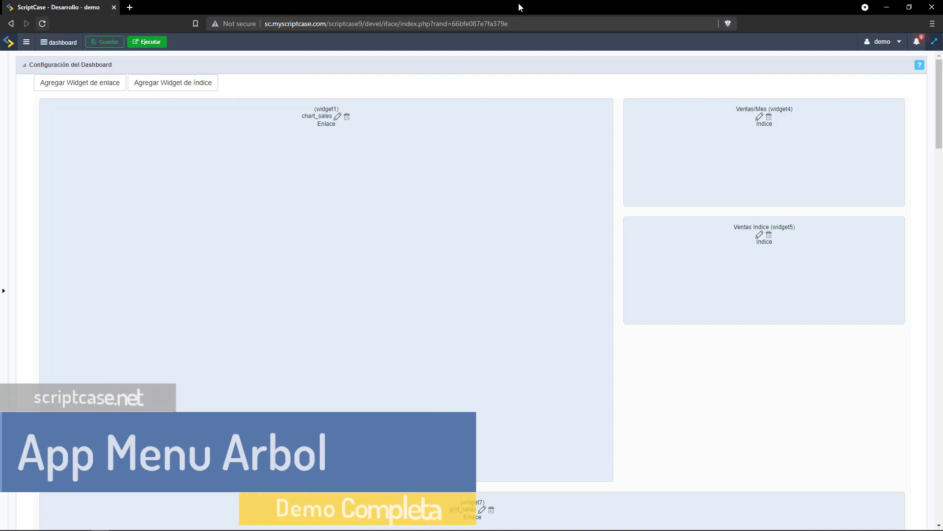
Leave the dashboard editor and create a new Menú de árbol application, treemenu.
{"action": "left_click", "coordinate": [935, 41]}
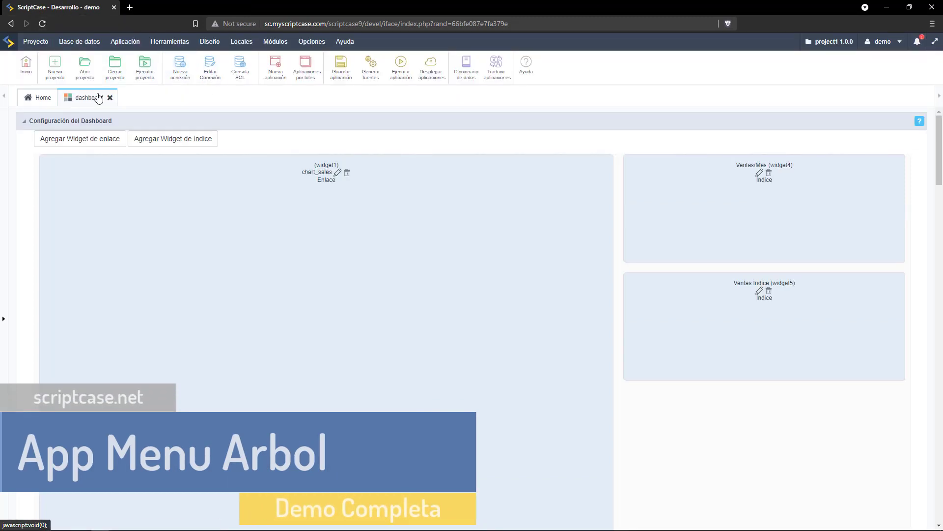
{"action": "left_click", "coordinate": [110, 98]}
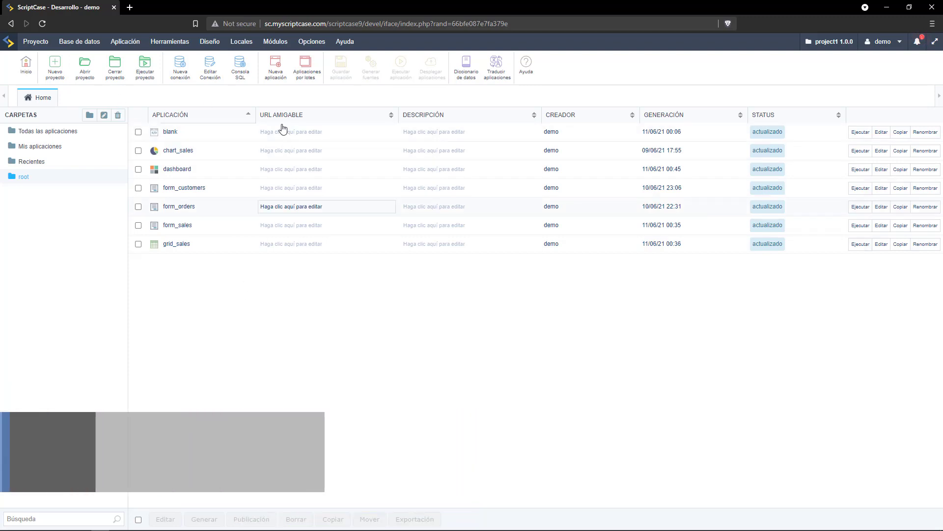
{"action": "left_click", "coordinate": [277, 70]}
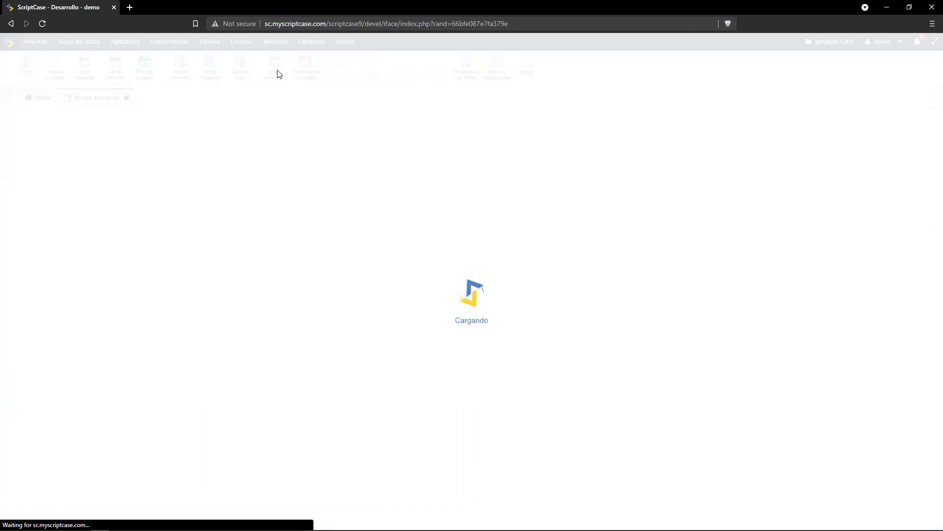
{"action": "left_click", "coordinate": [248, 259]}
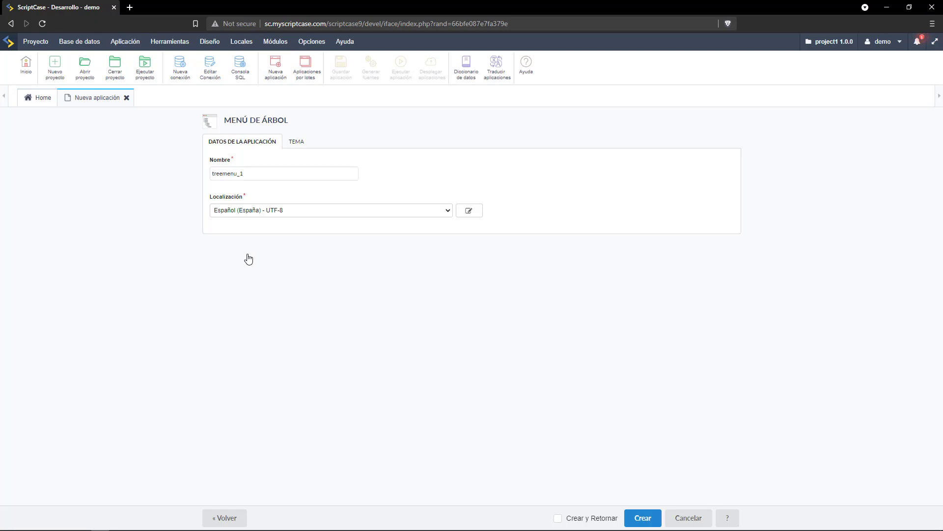
{"action": "left_click", "coordinate": [639, 518]}
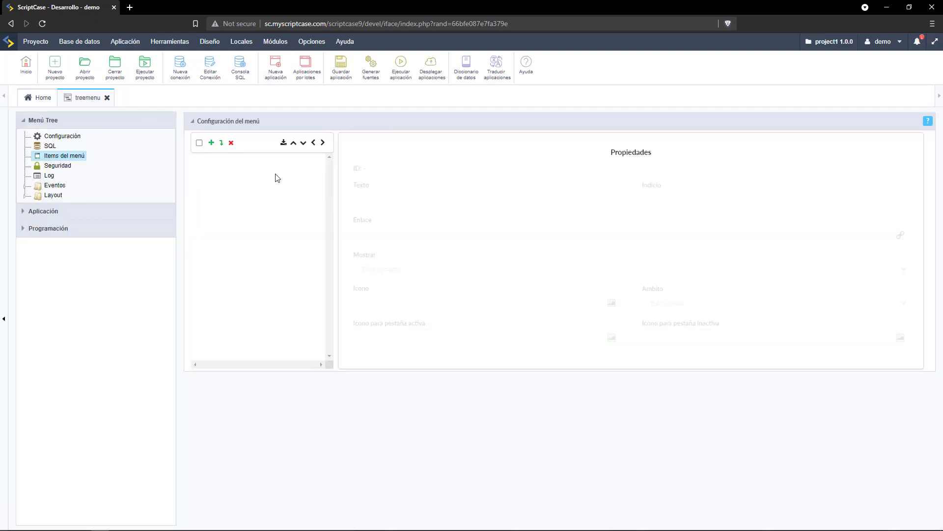
Import all project applications except form_orders and form_sales as tree menu items.
{"action": "left_click", "coordinate": [284, 143]}
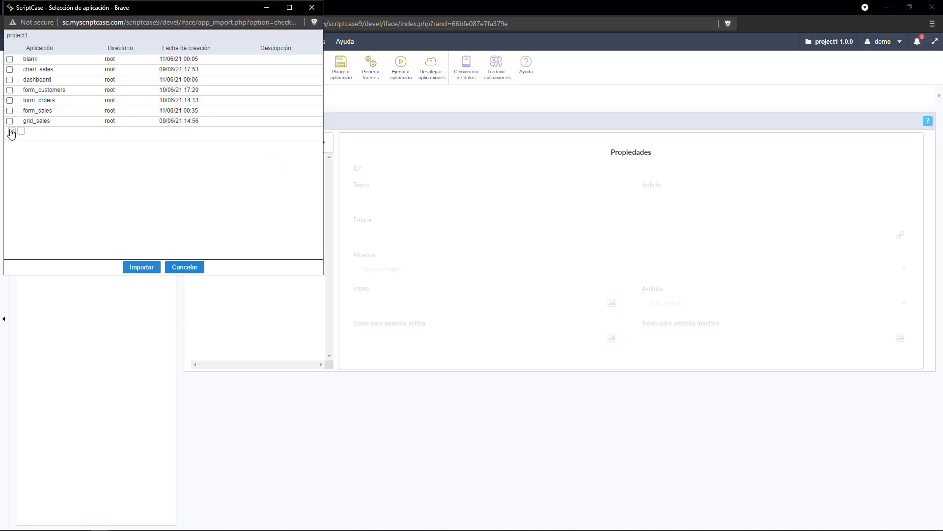
{"action": "left_click", "coordinate": [12, 131]}
{"action": "left_click", "coordinate": [9, 100]}
{"action": "left_click", "coordinate": [9, 112]}
{"action": "left_click", "coordinate": [137, 269]}
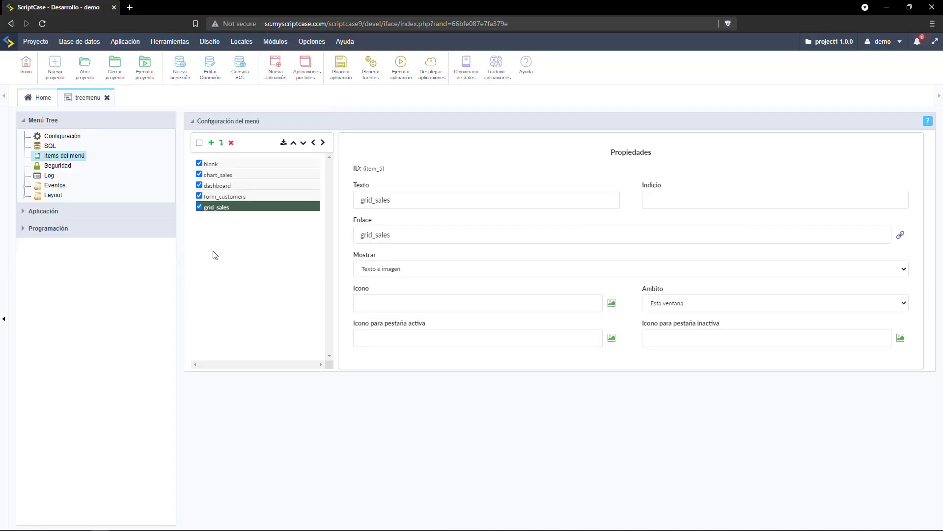
Reorder the items as grid_sales, chart_sales, dashboard, form_customers, blank.
{"action": "left_click", "coordinate": [199, 143]}
{"action": "left_click", "coordinate": [199, 142]}
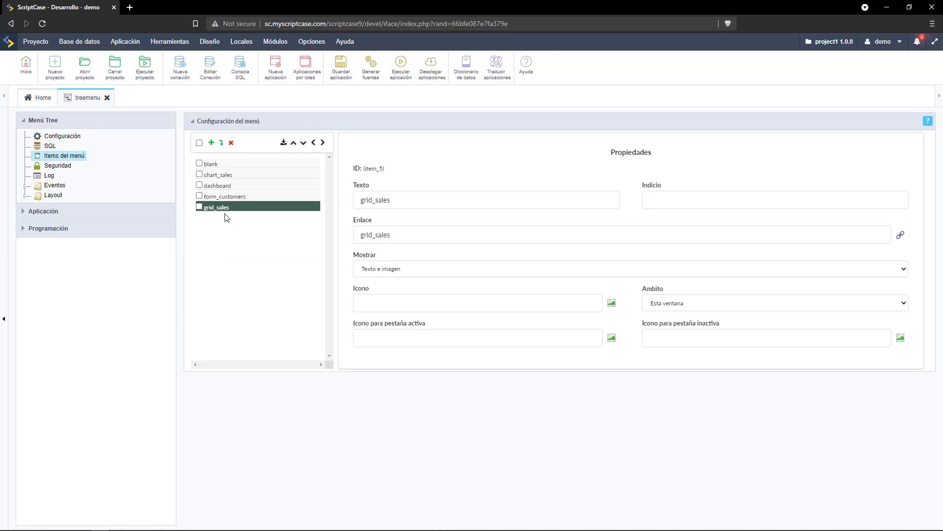
{"action": "left_click", "coordinate": [293, 143]}
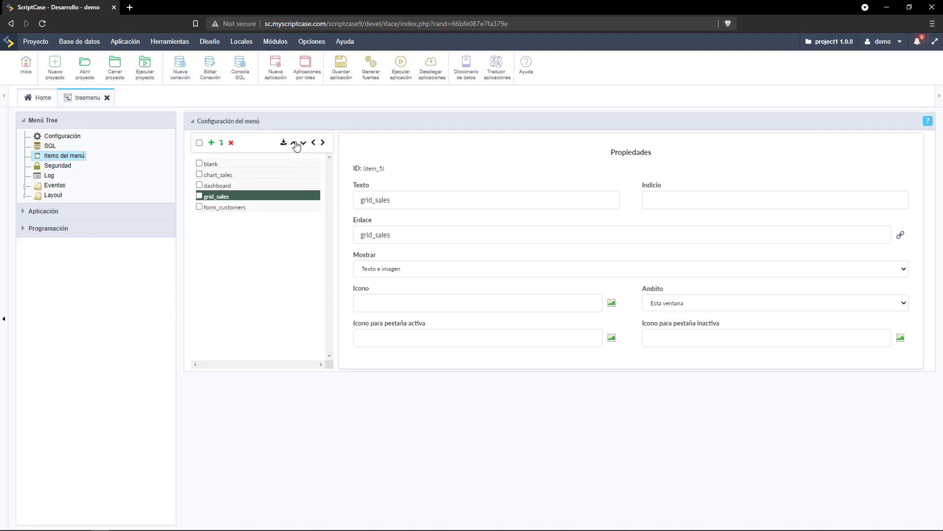
{"action": "left_click", "coordinate": [294, 142]}
{"action": "left_click", "coordinate": [294, 142]}
{"action": "left_click", "coordinate": [281, 162]}
{"action": "left_click", "coordinate": [303, 143]}
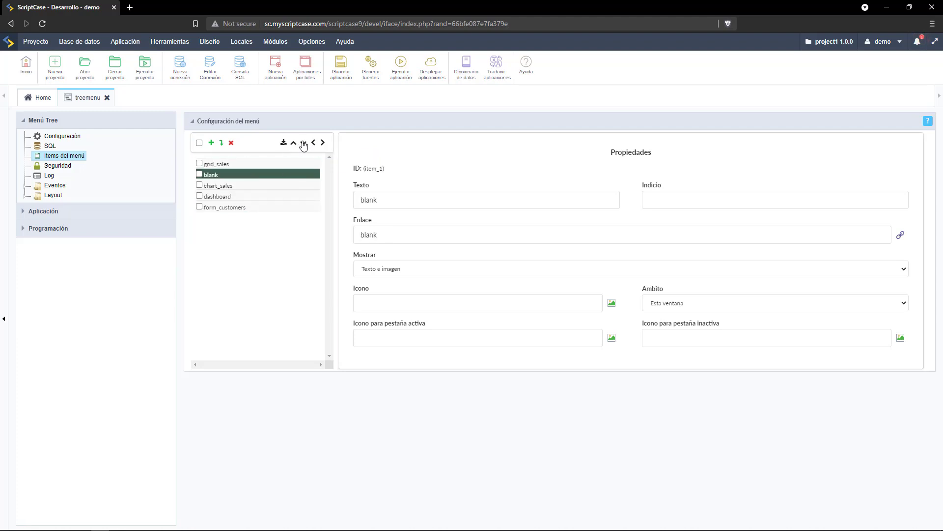
{"action": "left_click", "coordinate": [303, 142]}
{"action": "left_click", "coordinate": [303, 143]}
{"action": "left_click", "coordinate": [303, 142]}
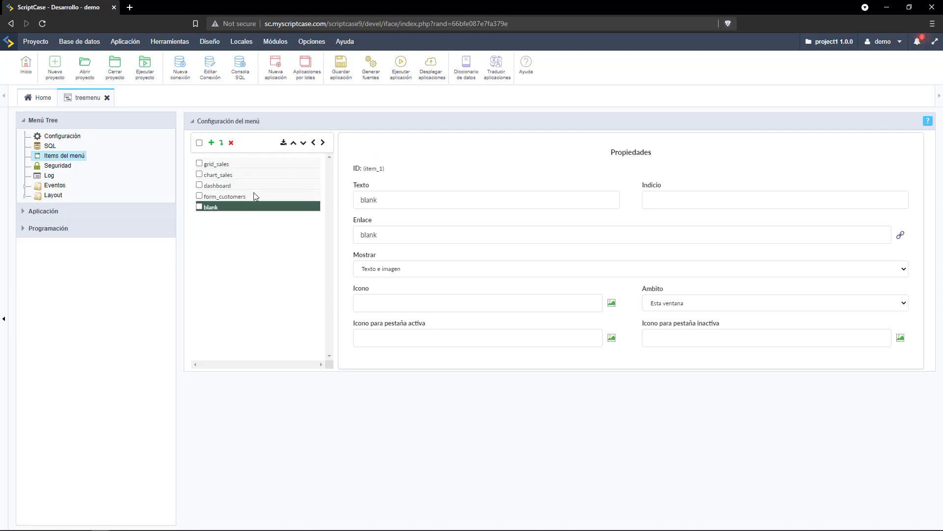
{"action": "left_click", "coordinate": [238, 165]}
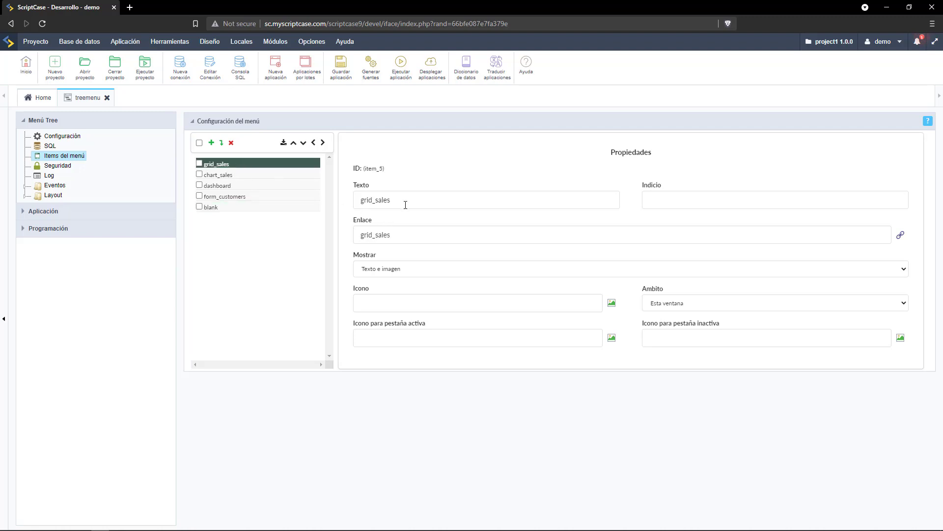
Relabel the first four menu items Reporte, Grafica, Dashboard and Formulario.
{"action": "double_click", "coordinate": [354, 199]}
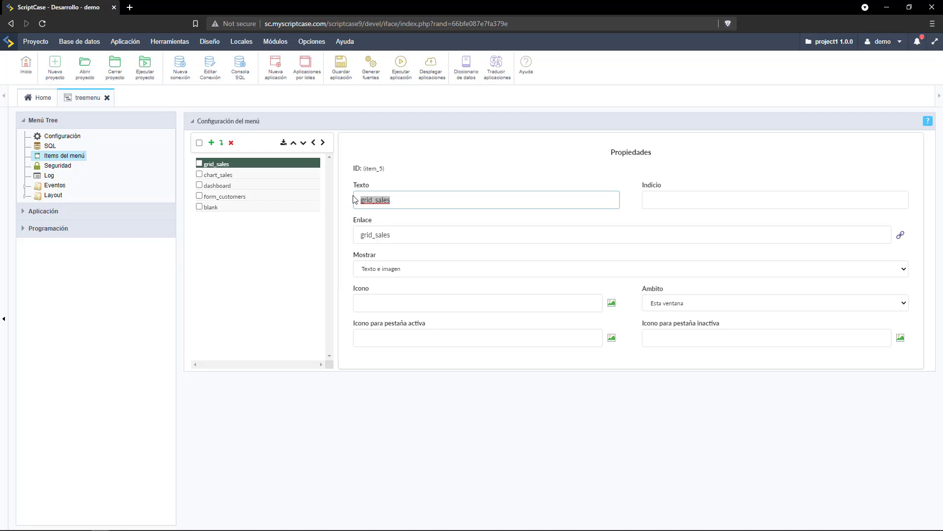
{"action": "type", "text": "Reporte"}
{"action": "left_click", "coordinate": [254, 175]}
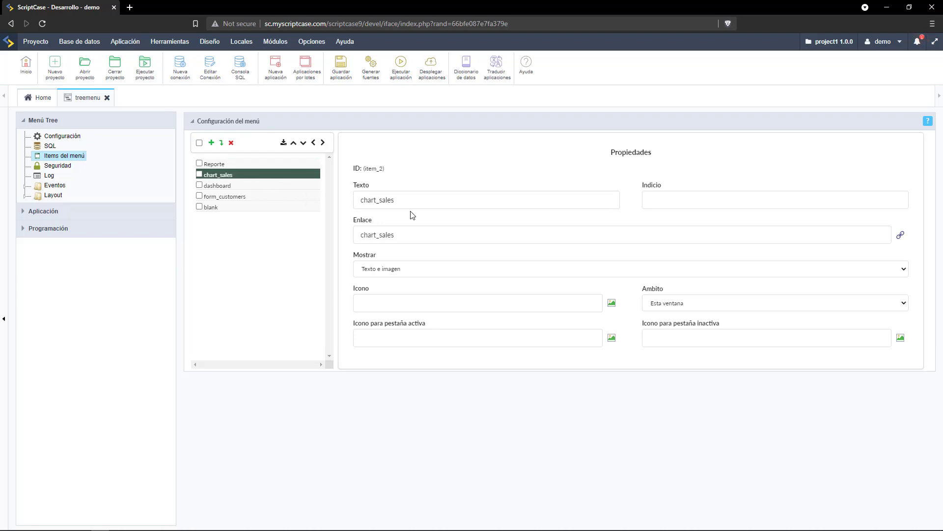
{"action": "type", "text": "Grafica"}
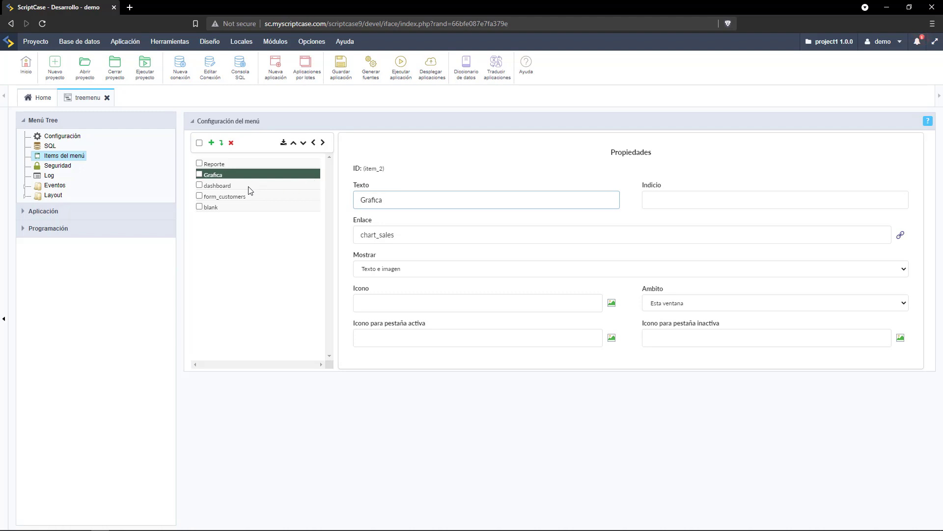
{"action": "left_click", "coordinate": [249, 187]}
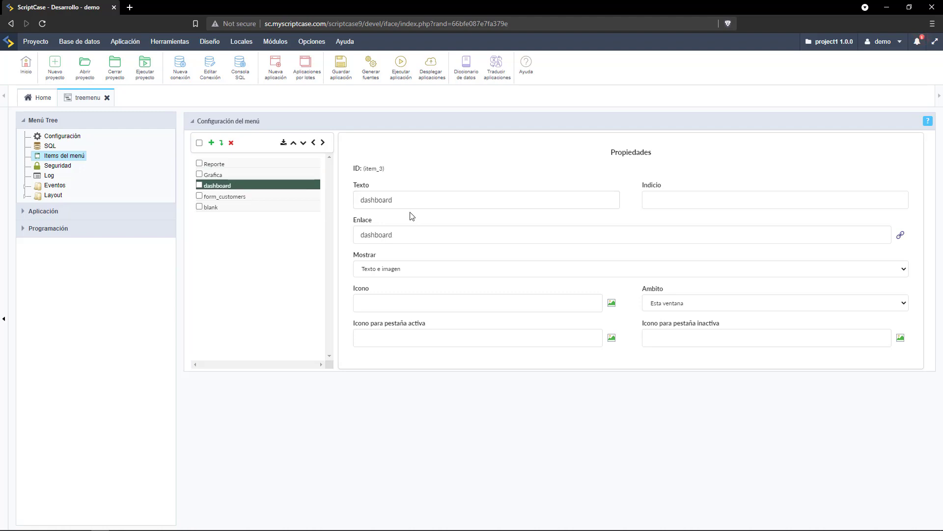
{"action": "left_click", "coordinate": [364, 199]}
{"action": "key", "text": "Delete"}
{"action": "type", "text": "D"}
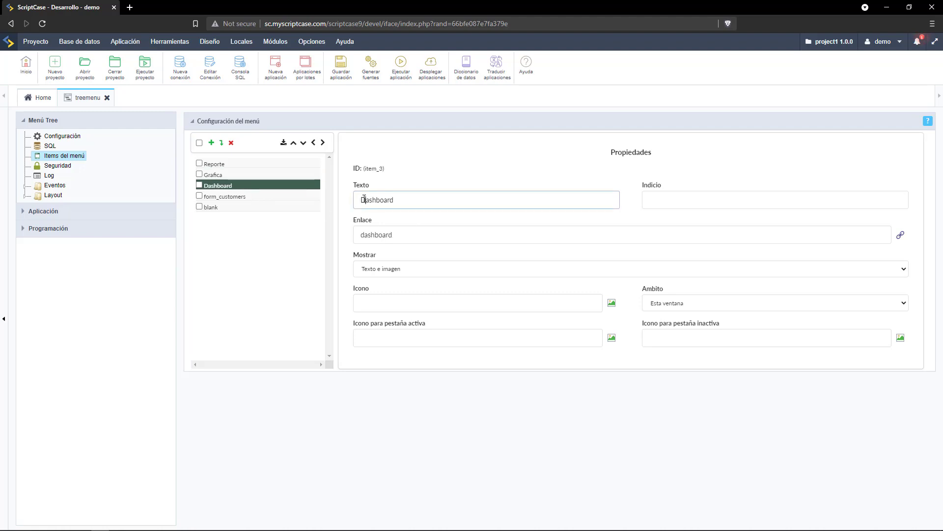
{"action": "left_click", "coordinate": [234, 197]}
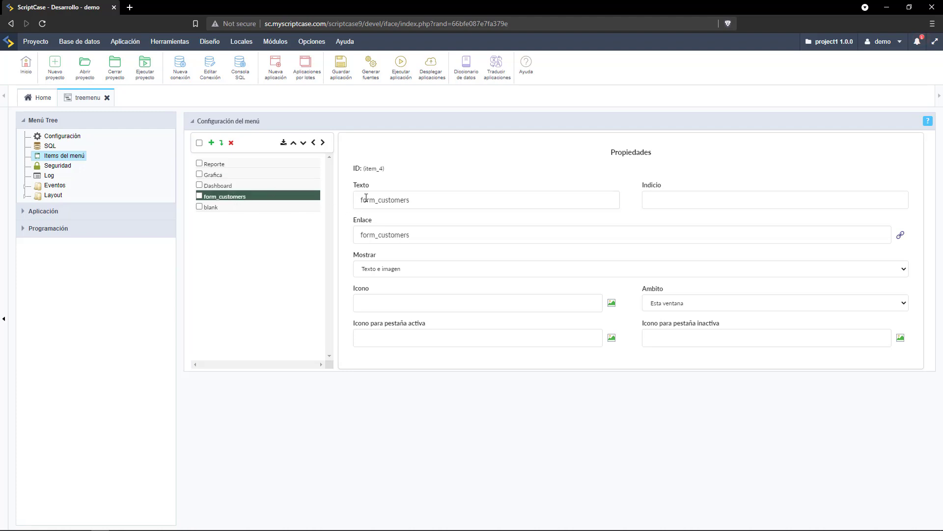
{"action": "double_click", "coordinate": [389, 199]}
{"action": "type", "text": "F"}
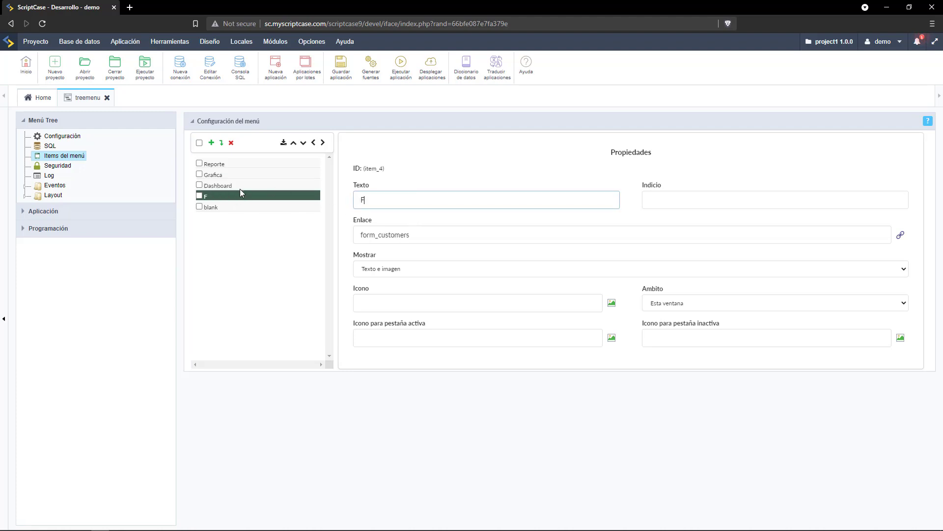
{"action": "type", "text": "ormulario"}
Label the blank item About with text plus the fa-info-circle icon, and save the menu.
{"action": "left_click", "coordinate": [239, 207]}
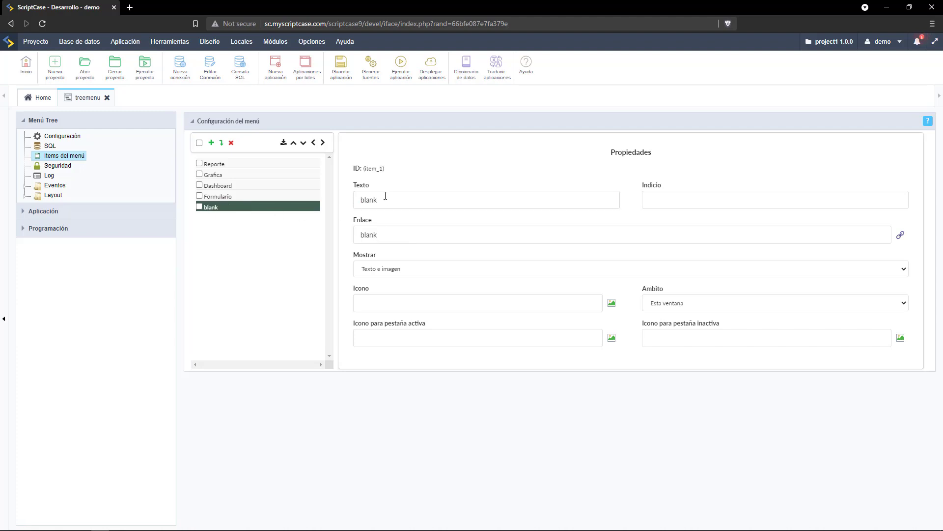
{"action": "type", "text": "About"}
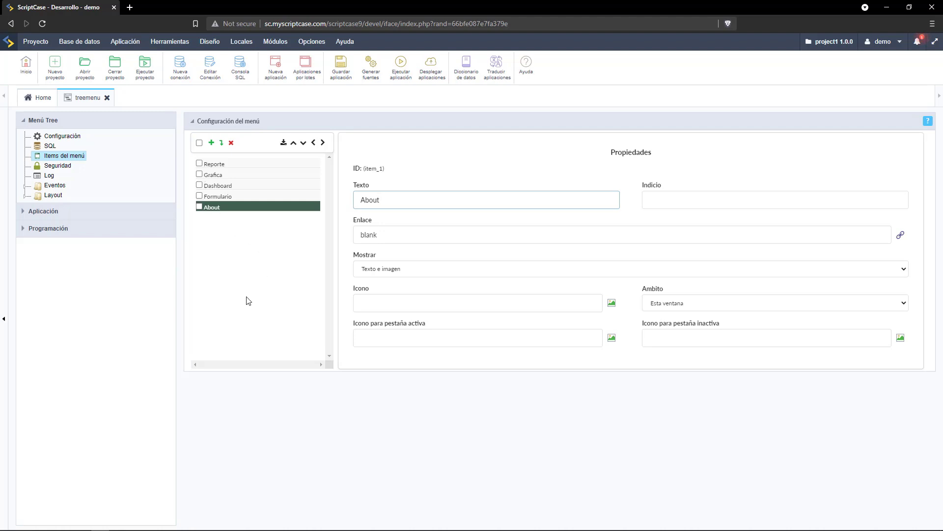
{"action": "left_click", "coordinate": [259, 284]}
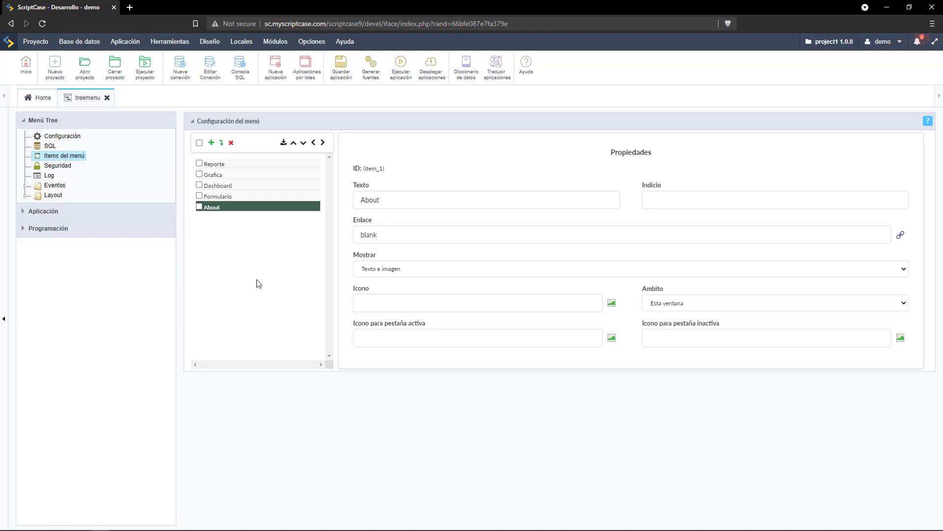
{"action": "left_click", "coordinate": [497, 306]}
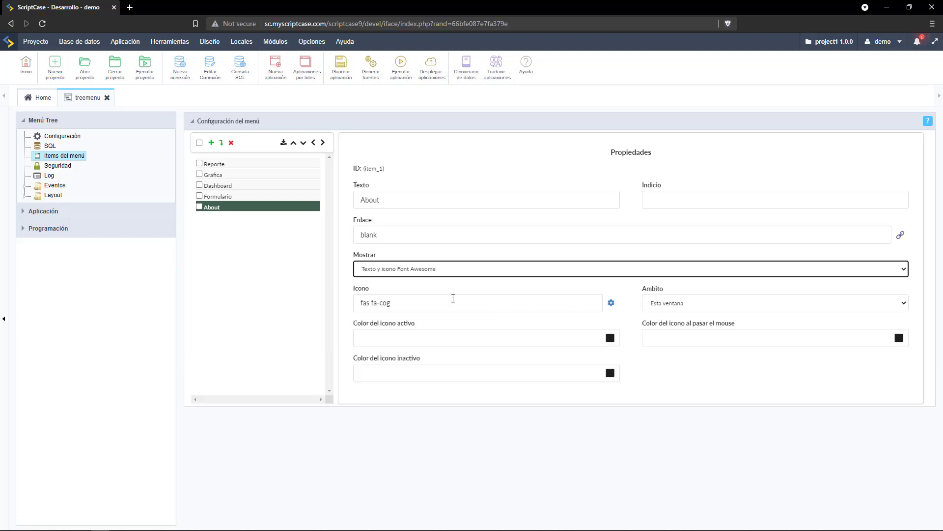
{"action": "left_click", "coordinate": [611, 302]}
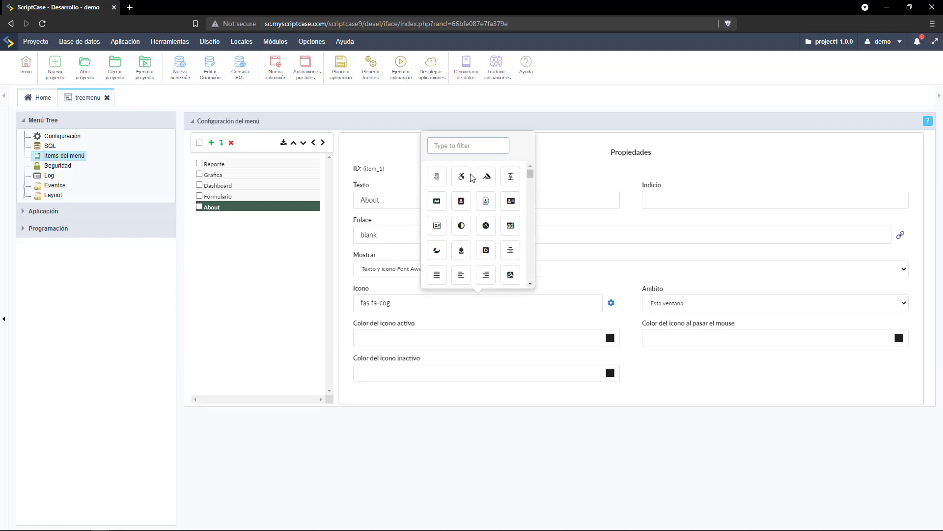
{"action": "left_click", "coordinate": [479, 141]}
{"action": "type", "text": "info"}
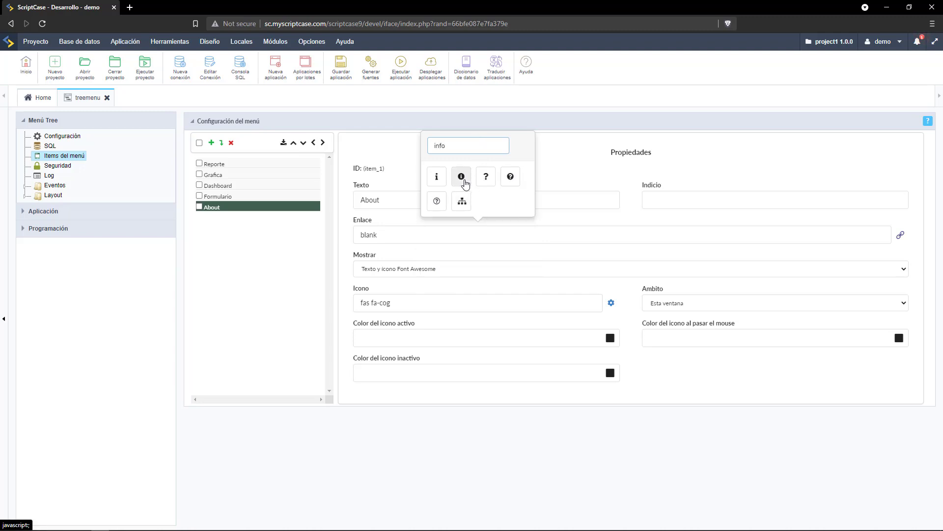
{"action": "left_click", "coordinate": [461, 177]}
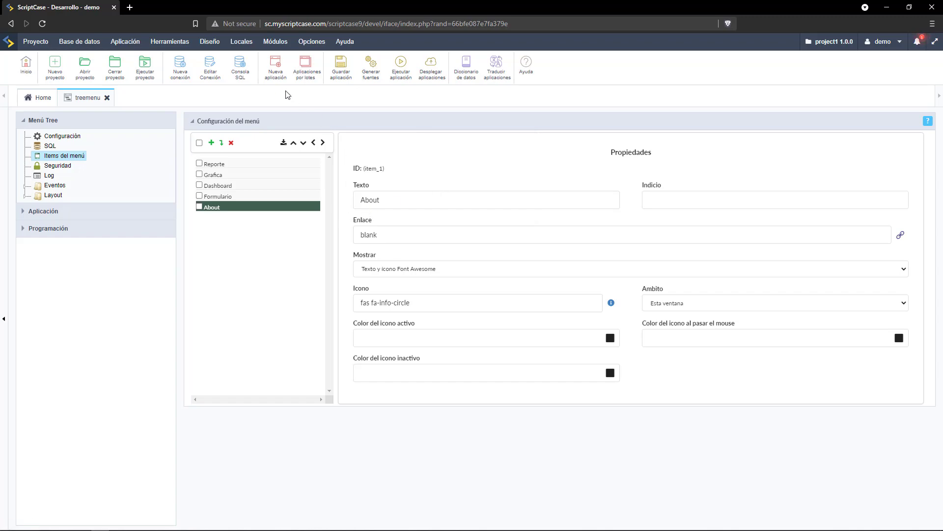
{"action": "left_click", "coordinate": [340, 67]}
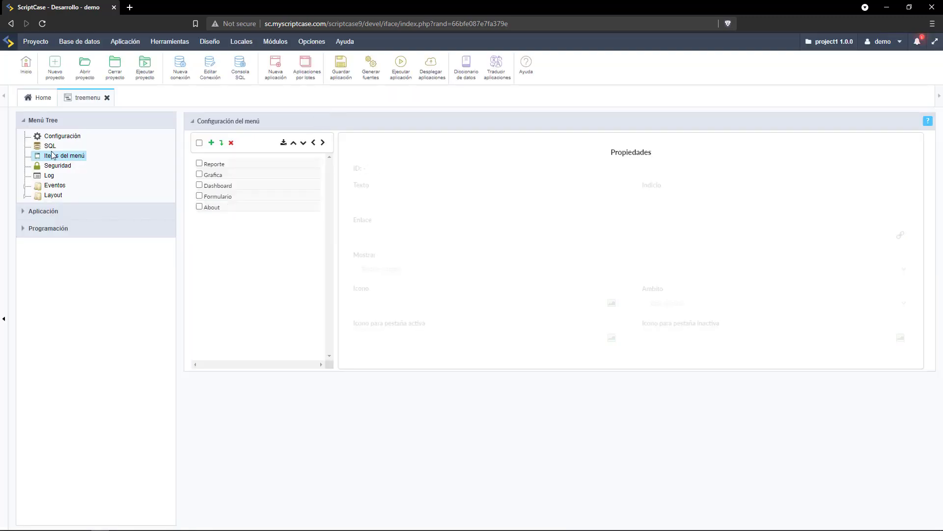
In Configuración, enable Ocultar menu, set Modo inicial to Abrir, and disable hide on click.
{"action": "left_click", "coordinate": [68, 141]}
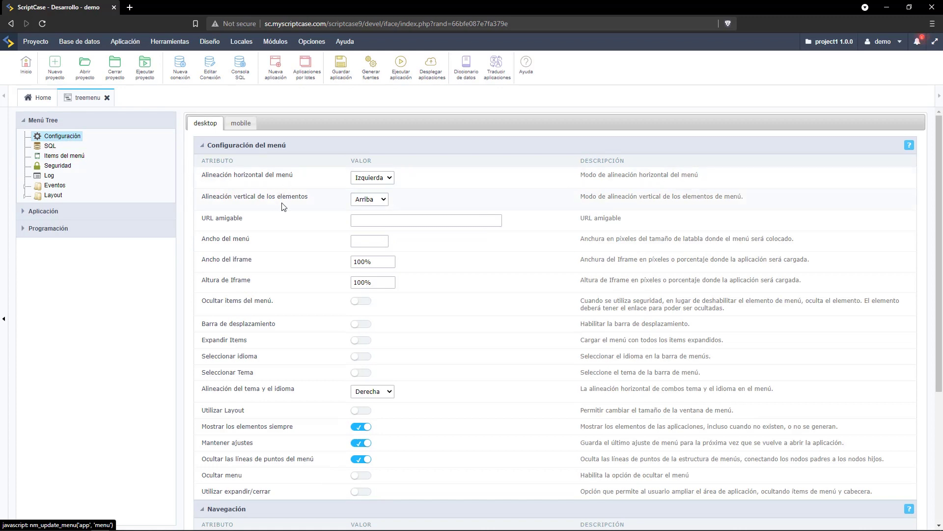
{"action": "scroll", "coordinate": [284, 209], "scroll_direction": "down", "scroll_amount": 1}
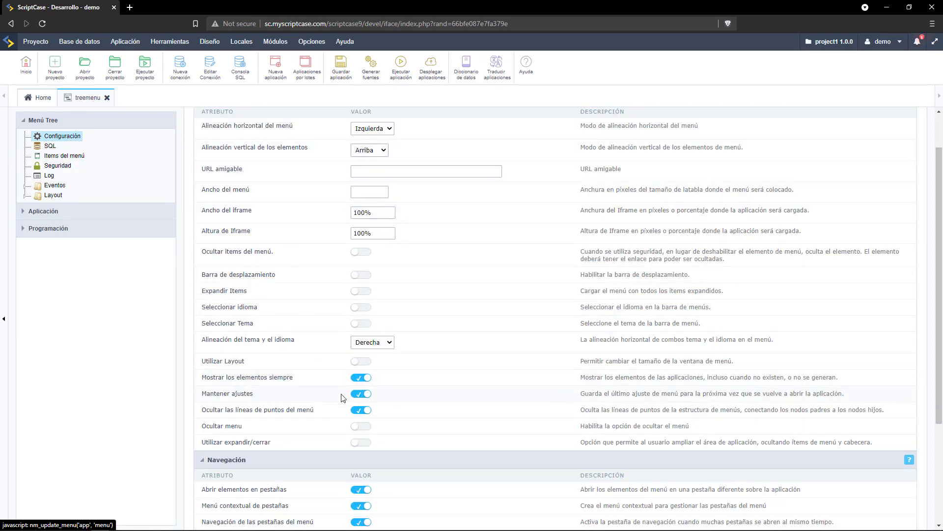
{"action": "left_click", "coordinate": [363, 427]}
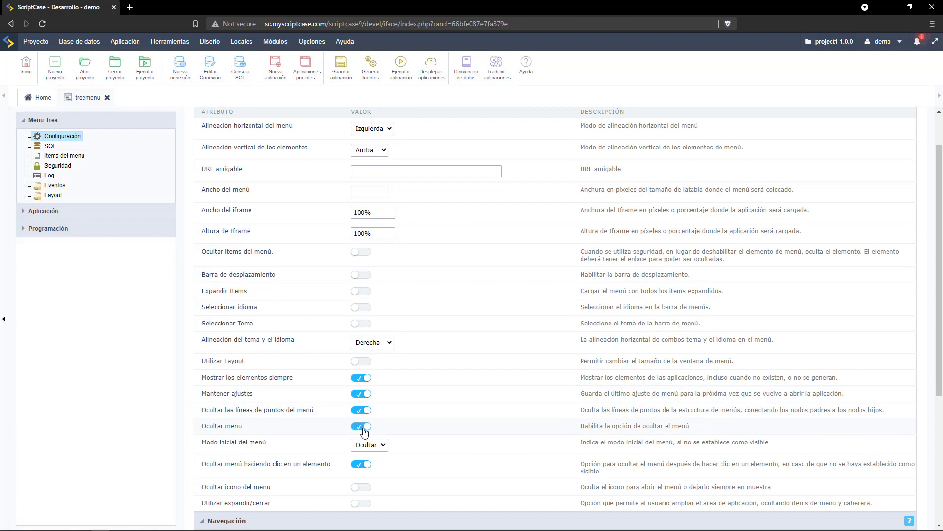
{"action": "left_click", "coordinate": [367, 445]}
{"action": "left_click", "coordinate": [361, 472]}
{"action": "left_click", "coordinate": [362, 465]}
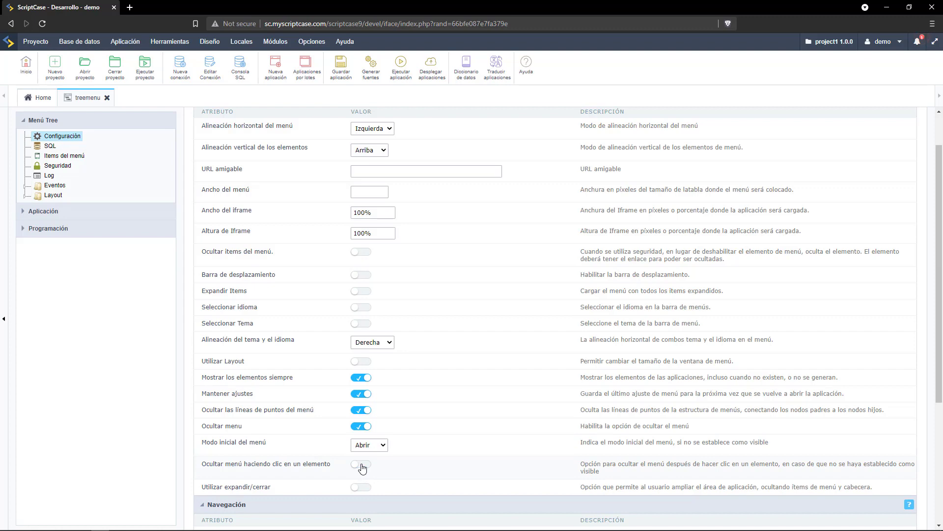
Enable default item icons and Heredar estilo, and choose dashboard as the default application.
{"action": "scroll", "coordinate": [362, 470], "scroll_direction": "down", "scroll_amount": 4}
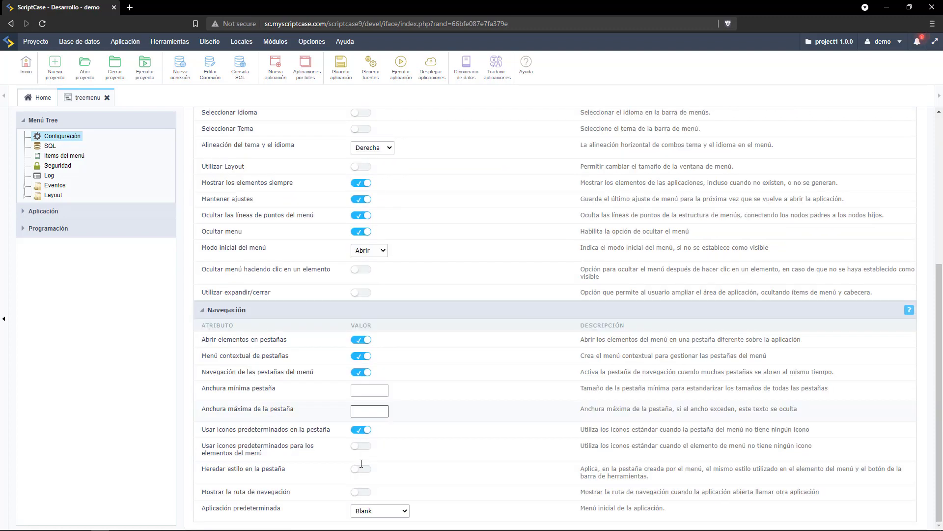
{"action": "left_click", "coordinate": [355, 462]}
{"action": "left_click", "coordinate": [366, 448]}
{"action": "left_click", "coordinate": [362, 469]}
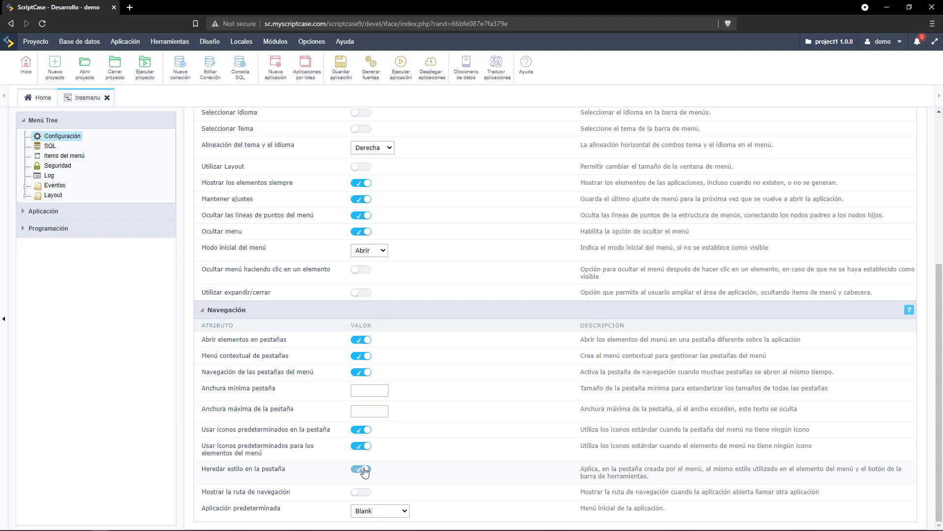
{"action": "left_click", "coordinate": [396, 512]}
{"action": "left_click", "coordinate": [394, 479]}
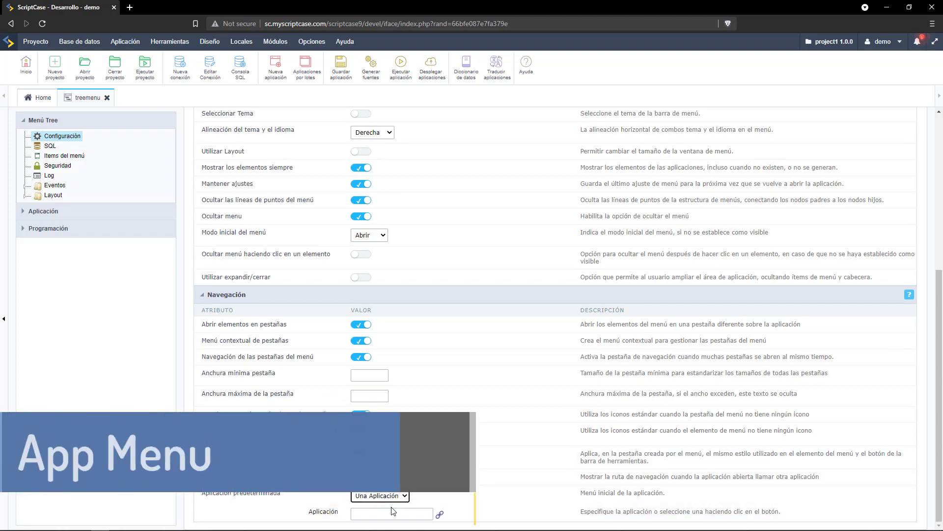
{"action": "left_click", "coordinate": [437, 512]}
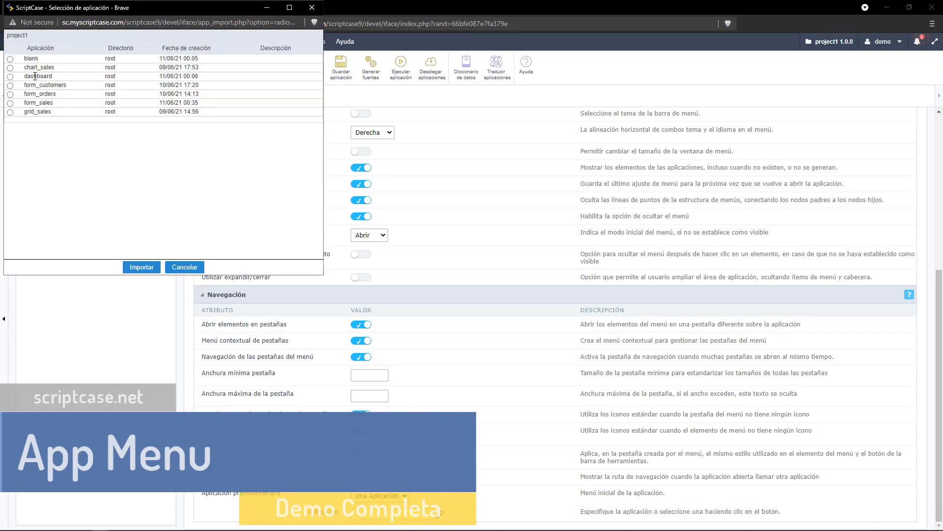
{"action": "left_click", "coordinate": [10, 77]}
Import dashboard as the default application and run the tree menu app.
{"action": "left_click", "coordinate": [135, 269]}
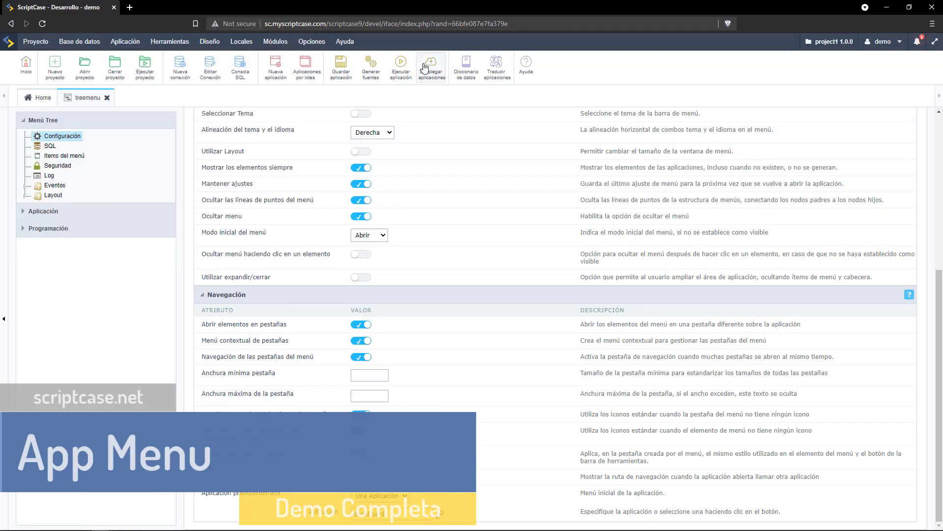
{"action": "left_click", "coordinate": [402, 61]}
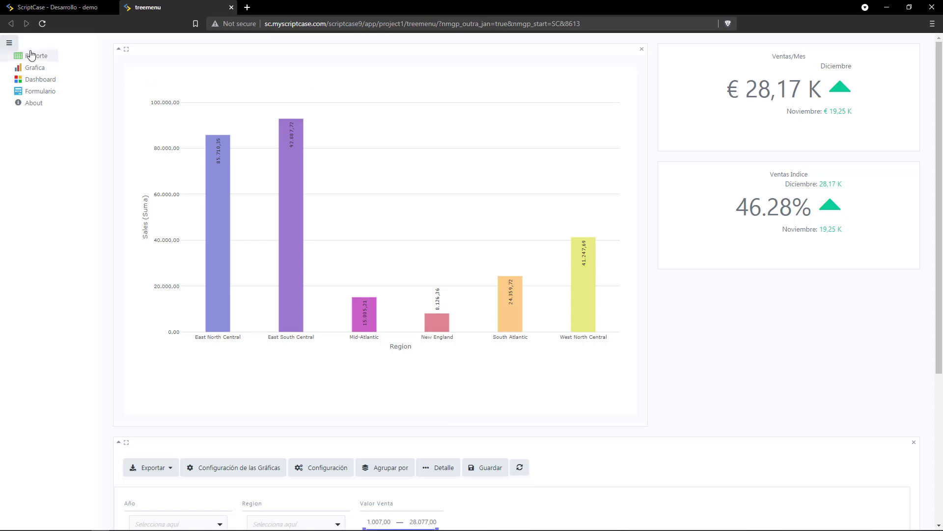
{"action": "left_click", "coordinate": [9, 45]}
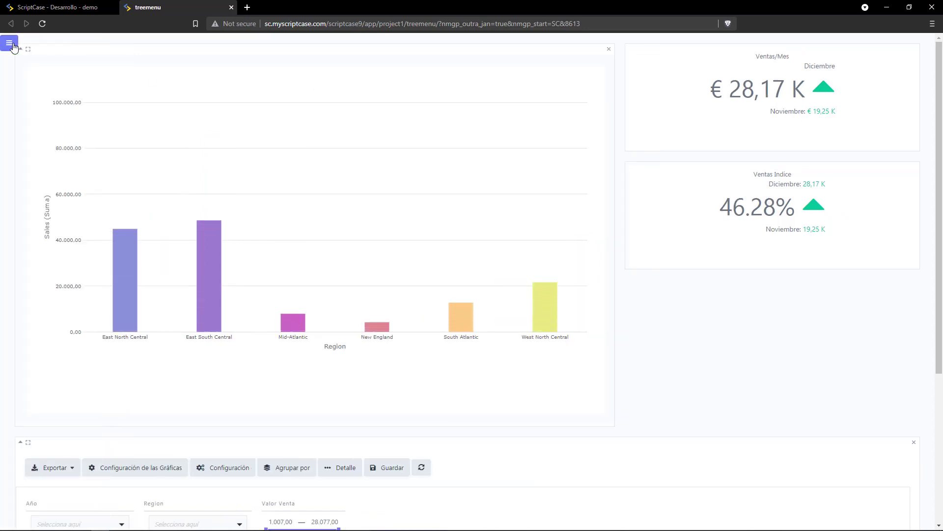
Open the Reporte, Grafica, Dashboard, Formulario and About pages, then close the app tab.
{"action": "left_click", "coordinate": [10, 44]}
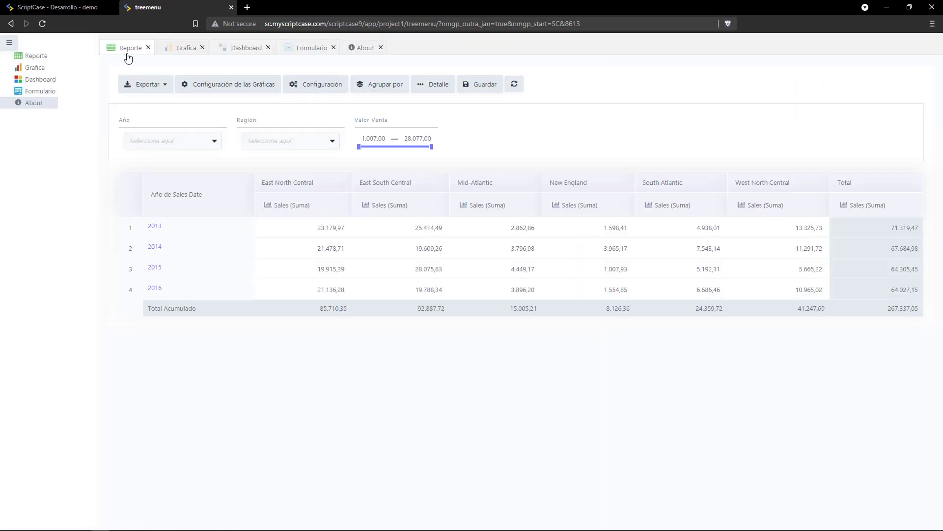
{"action": "left_click", "coordinate": [186, 51]}
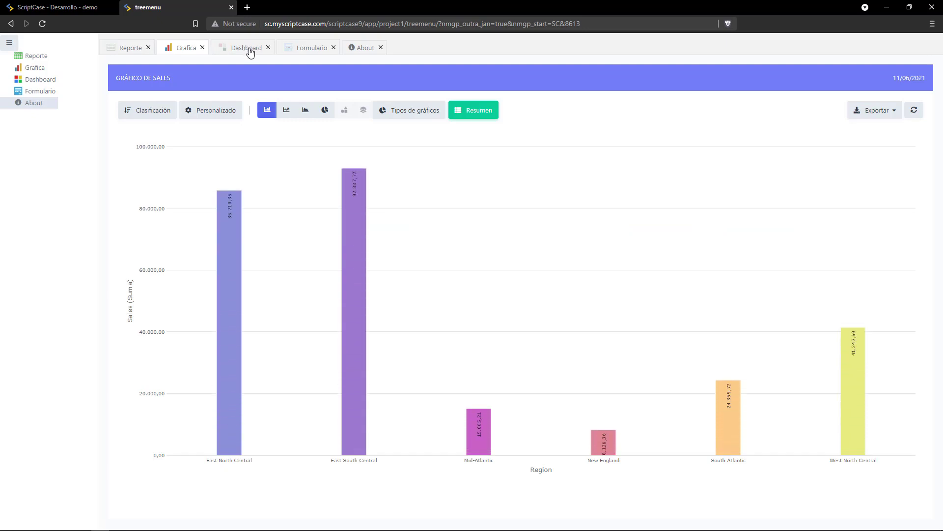
{"action": "left_click", "coordinate": [250, 52]}
{"action": "left_click", "coordinate": [317, 51]}
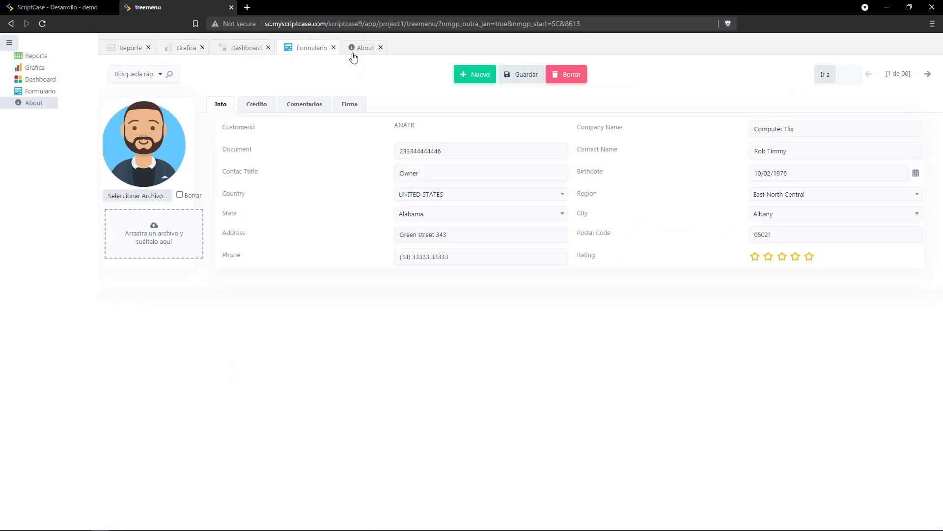
{"action": "left_click", "coordinate": [362, 53]}
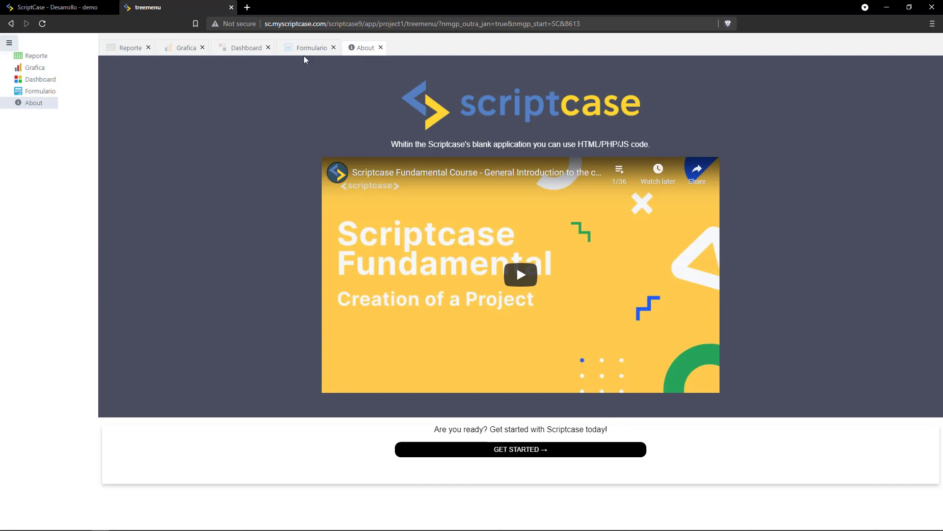
{"action": "key", "text": "ctrl+w"}
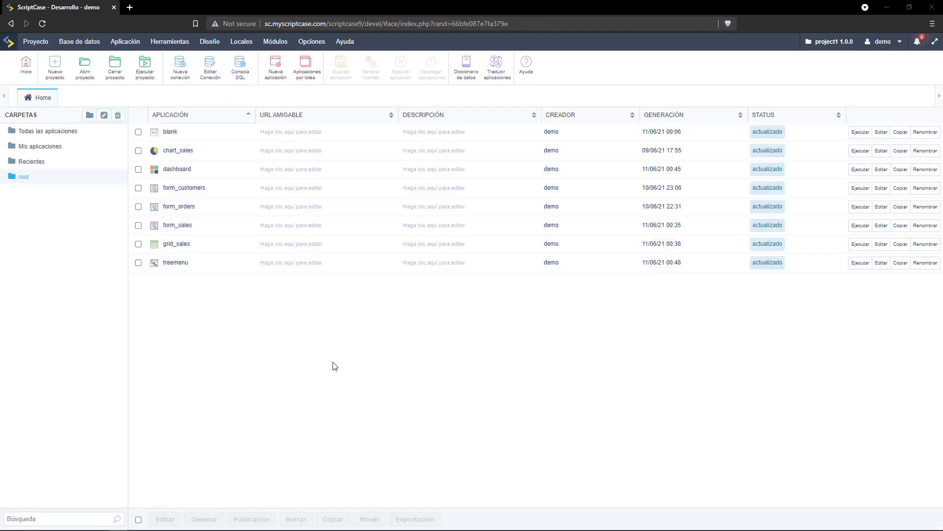
Create a Menú application named menu and go to its Layout > Cabecera y pie de página settings.
{"action": "left_click", "coordinate": [274, 67]}
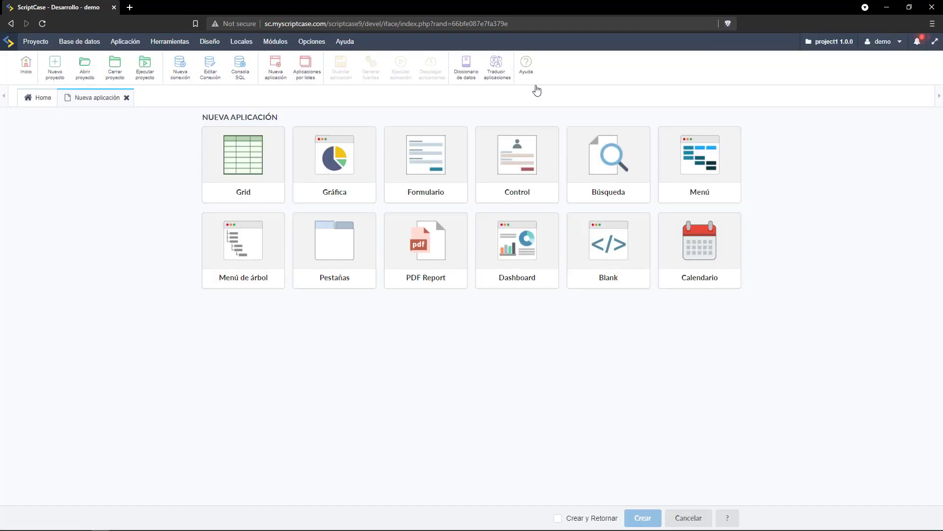
{"action": "left_click", "coordinate": [699, 176]}
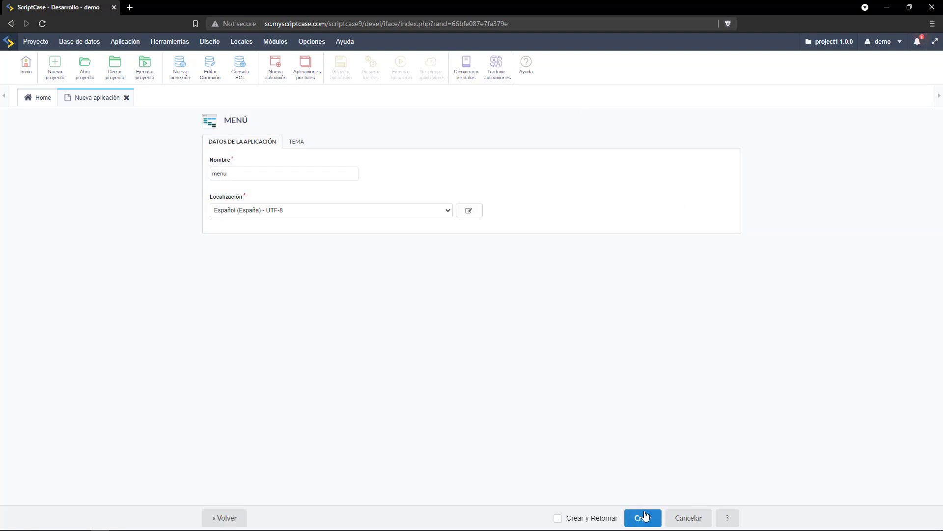
{"action": "left_click", "coordinate": [643, 518]}
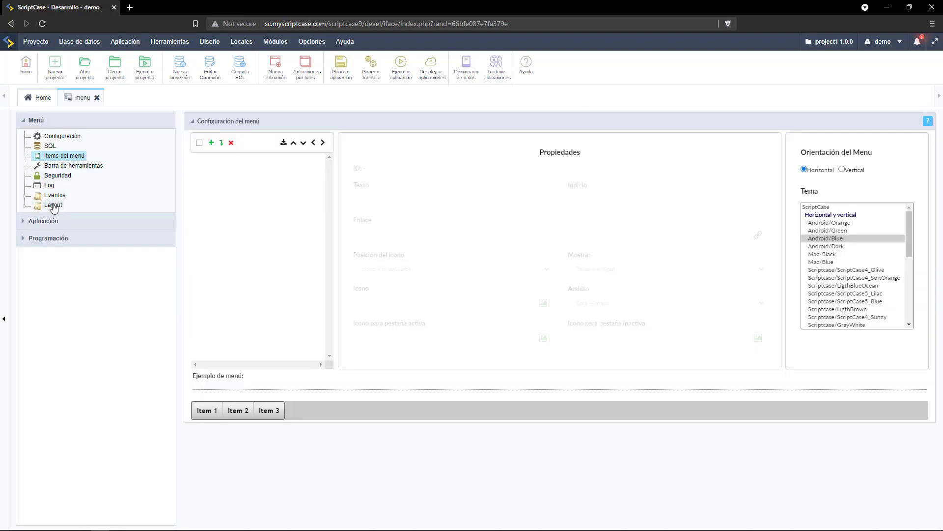
{"action": "left_click", "coordinate": [54, 205]}
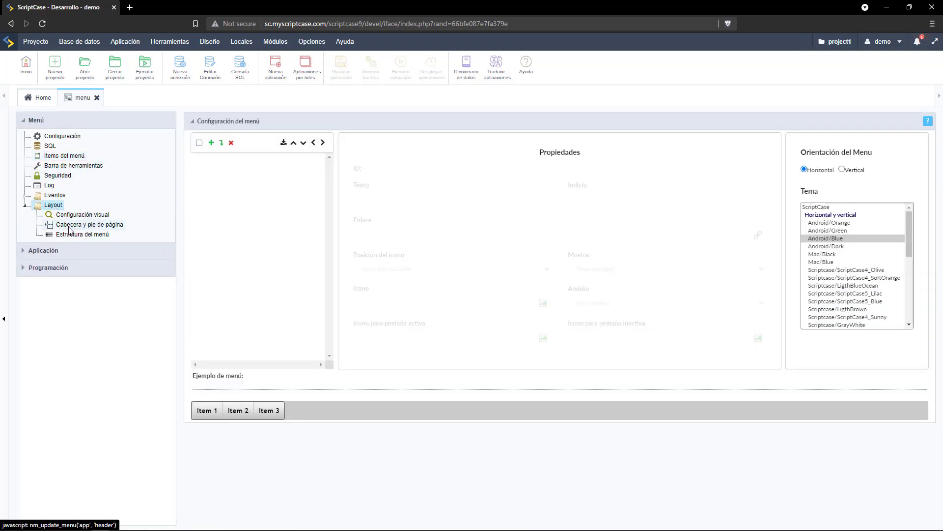
{"action": "left_click", "coordinate": [70, 226]}
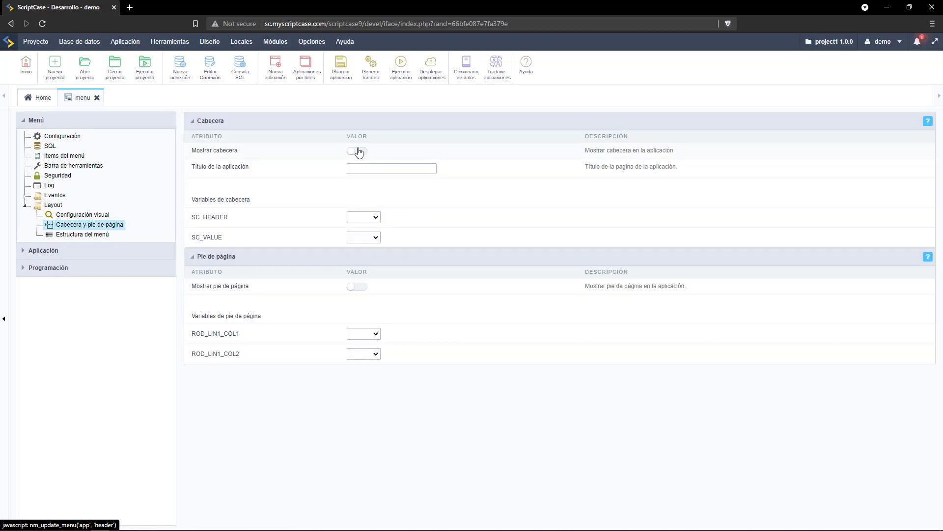
Enable the menu header and set SC_HEADER to the custom value 'Sistema Demo Scriptcase'.
{"action": "left_click", "coordinate": [358, 151]}
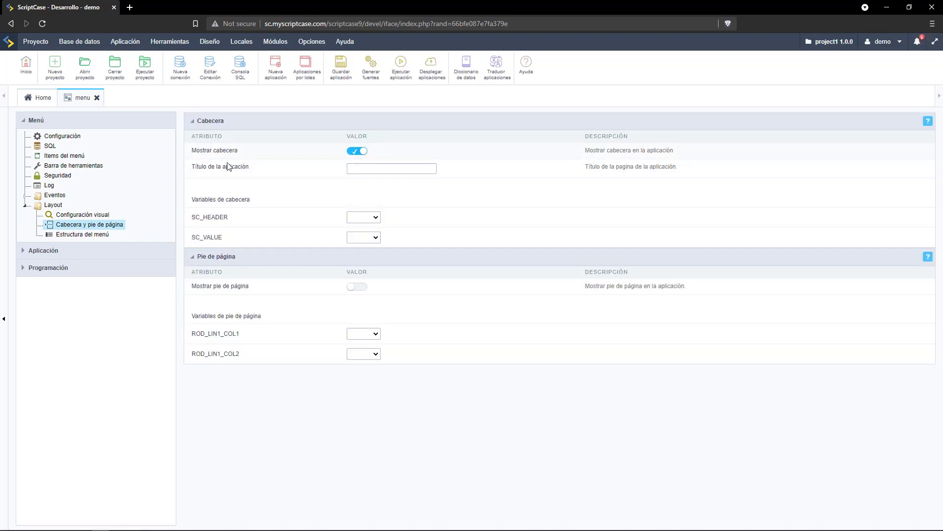
{"action": "left_click", "coordinate": [353, 217]}
{"action": "left_click", "coordinate": [365, 246]}
{"action": "left_click", "coordinate": [364, 219]}
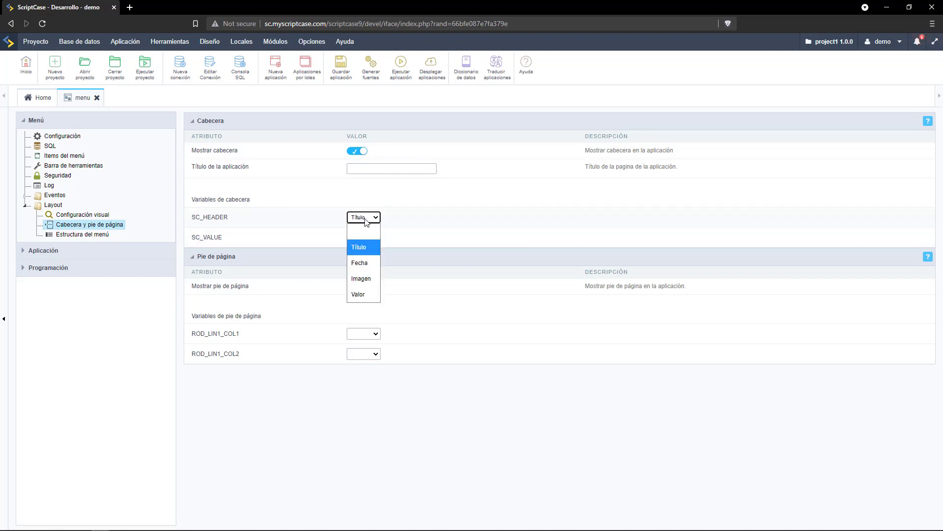
{"action": "left_click", "coordinate": [364, 293]}
{"action": "left_click", "coordinate": [400, 214]}
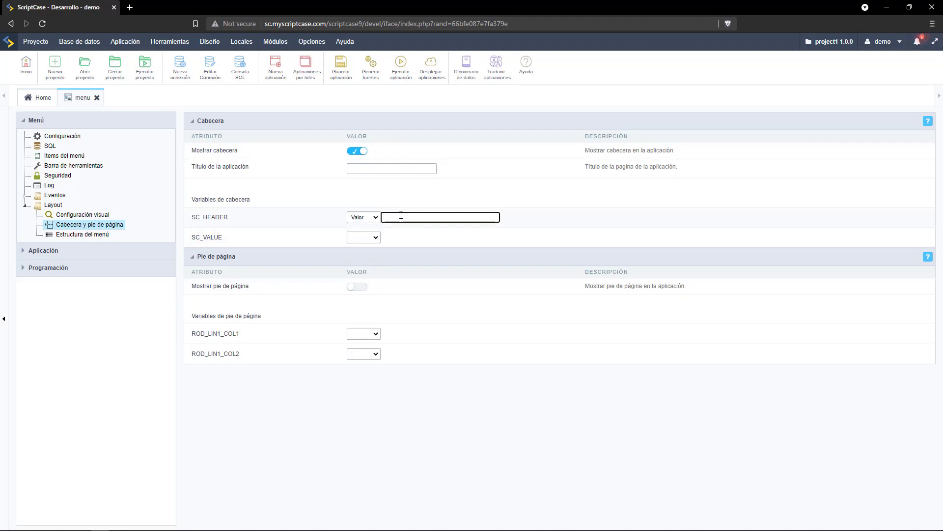
{"action": "type", "text": "Sistema Demo Scriptcase"}
Make SC_VALUE a Fecha shown in d-m-Y format and save the menu application.
{"action": "left_click", "coordinate": [364, 238]}
{"action": "left_click", "coordinate": [369, 319]}
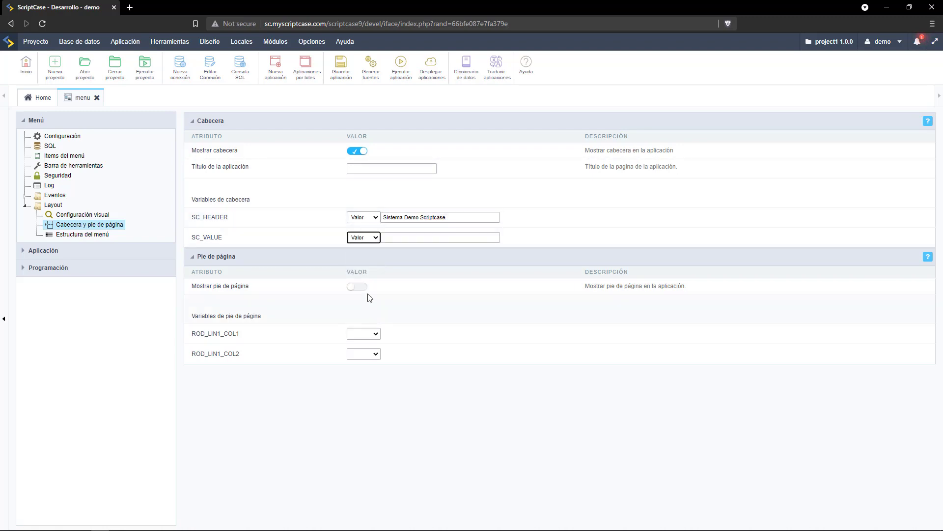
{"action": "left_click", "coordinate": [364, 239]}
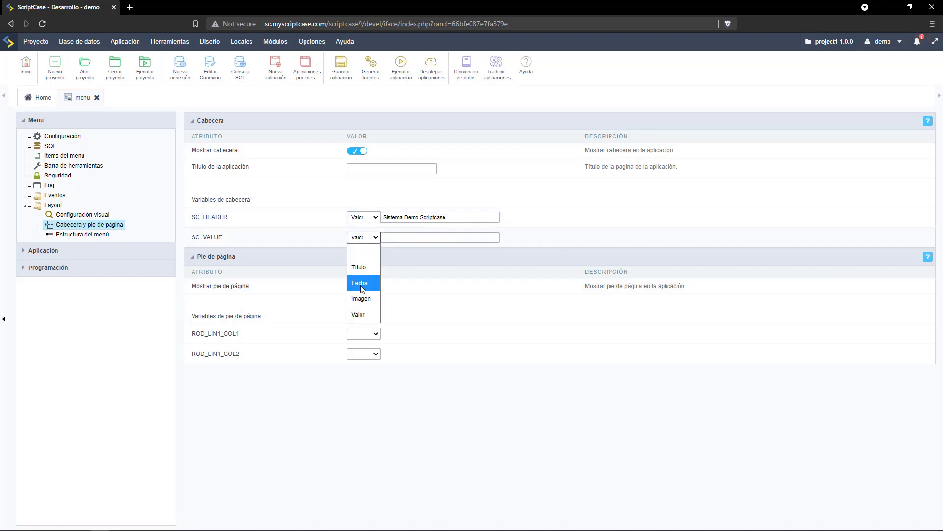
{"action": "left_click", "coordinate": [362, 288]}
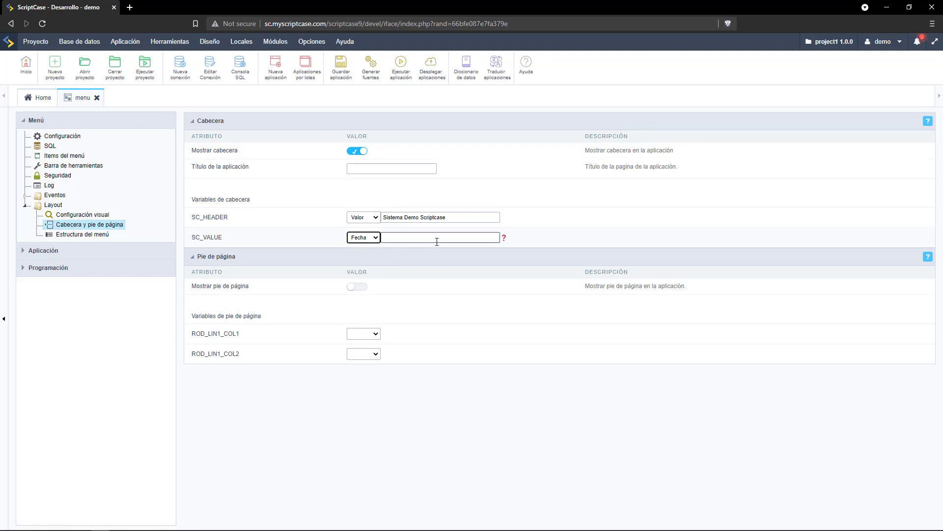
{"action": "left_click", "coordinate": [502, 238]}
{"action": "left_click_drag", "start_coordinate": [54, 10], "coordinate": [308, 82]}
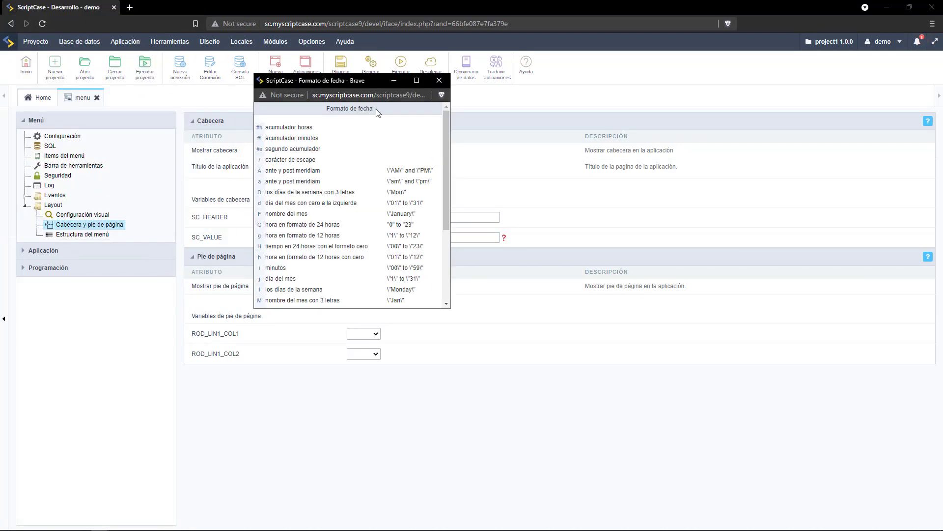
{"action": "scroll", "coordinate": [392, 183], "scroll_direction": "down", "scroll_amount": 2}
{"action": "left_click_drag", "start_coordinate": [273, 280], "coordinate": [254, 281]}
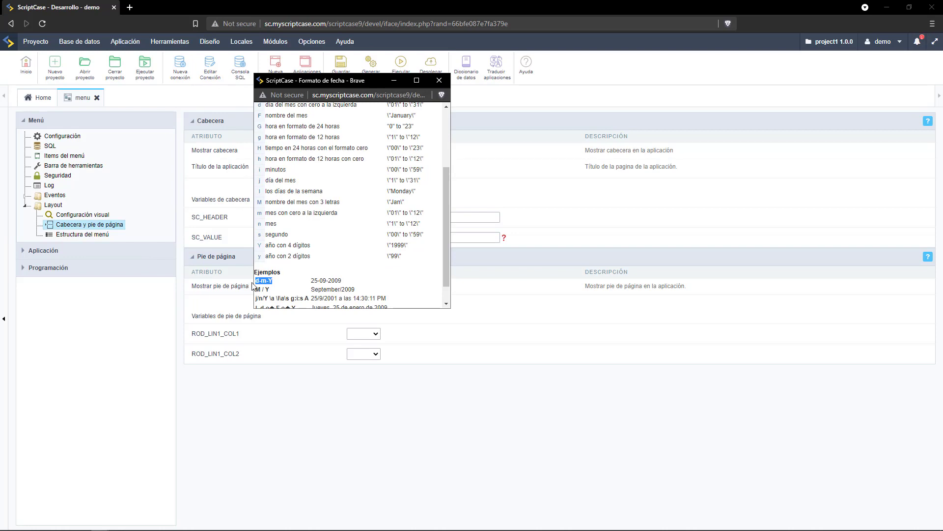
{"action": "key", "text": "ctrl+c"}
{"action": "left_click", "coordinate": [472, 238]}
{"action": "key", "text": "ctrl+v"}
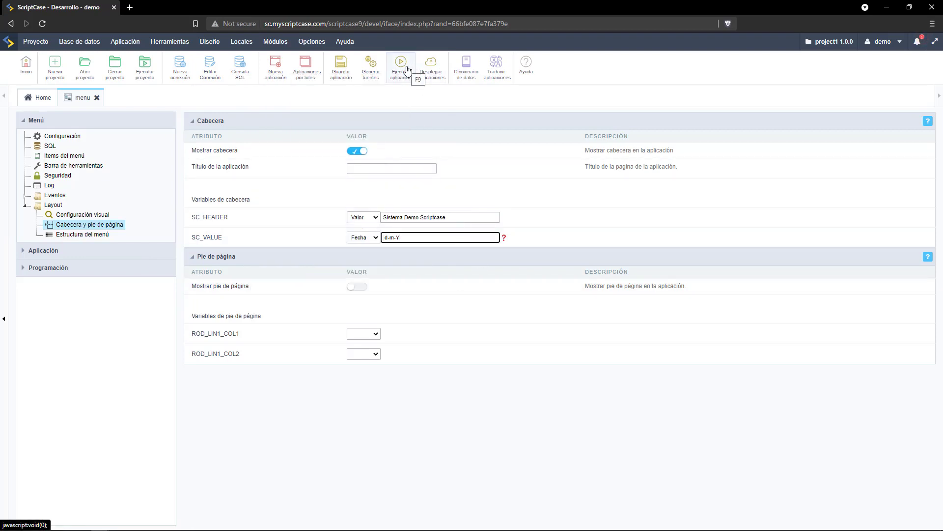
{"action": "left_click", "coordinate": [333, 74]}
{"action": "left_click", "coordinate": [53, 138]}
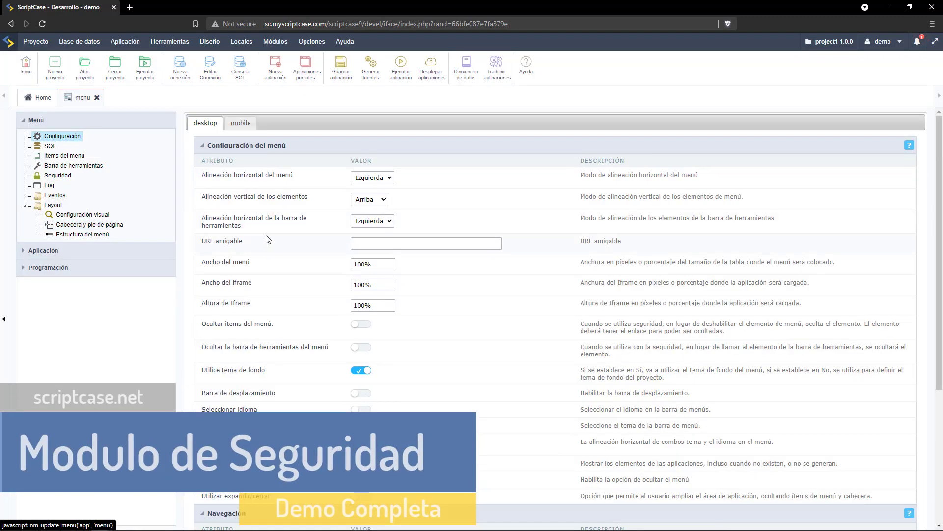
Set treemenu as the menu's default application, then run the menu app and close its tab.
{"action": "scroll", "coordinate": [273, 241], "scroll_direction": "down", "scroll_amount": 4}
{"action": "left_click", "coordinate": [363, 514]}
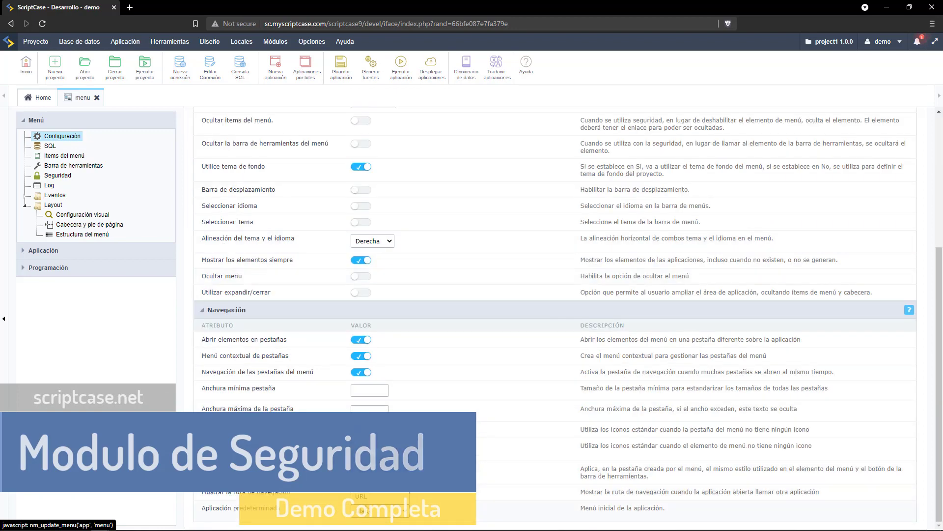
{"action": "left_click", "coordinate": [361, 496]}
{"action": "scroll", "coordinate": [467, 488], "scroll_direction": "down", "scroll_amount": 1}
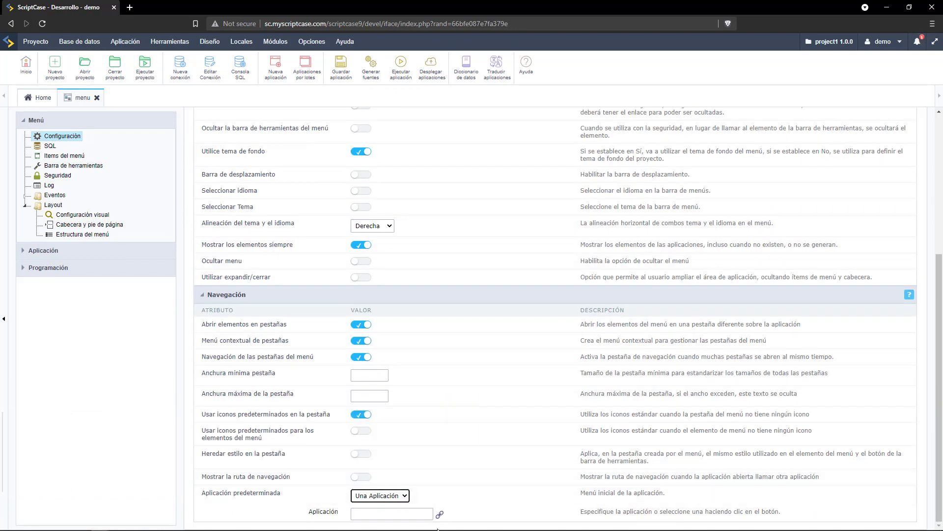
{"action": "left_click", "coordinate": [440, 514]}
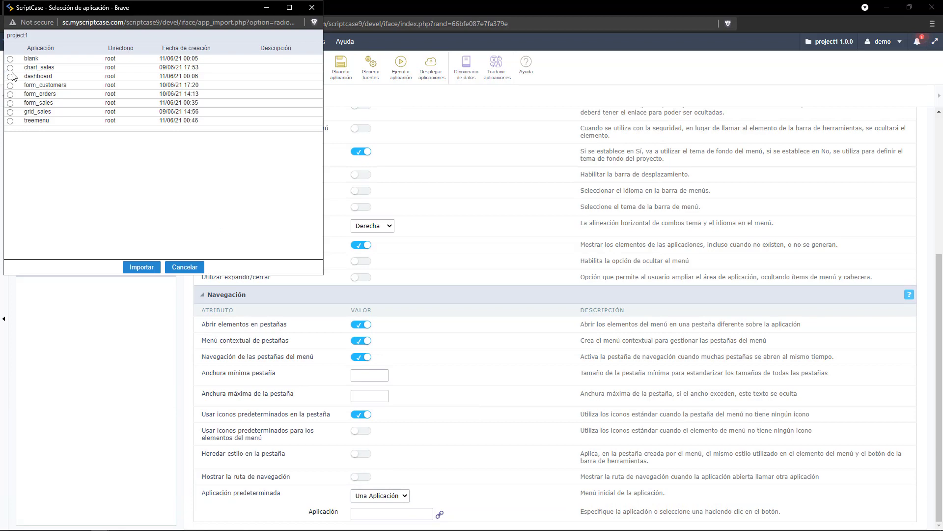
{"action": "left_click", "coordinate": [10, 121]}
{"action": "left_click", "coordinate": [141, 267]}
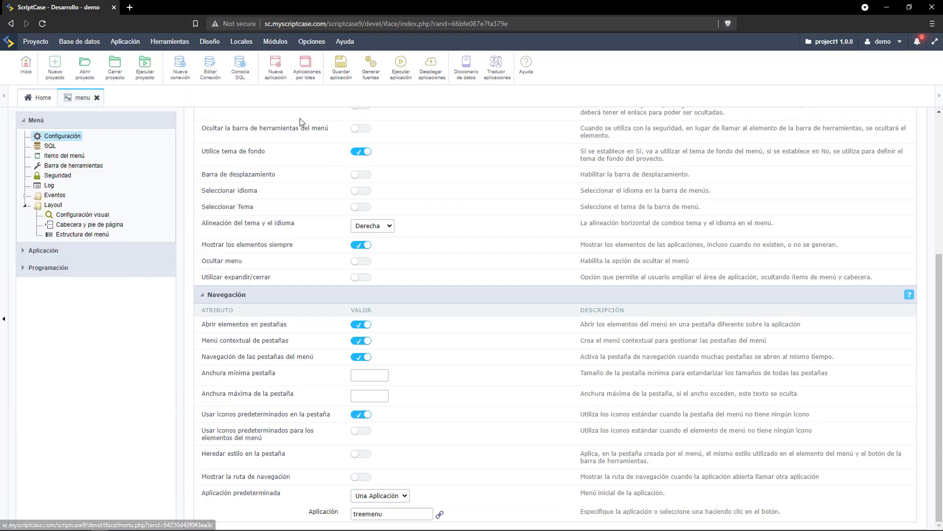
{"action": "left_click", "coordinate": [401, 66]}
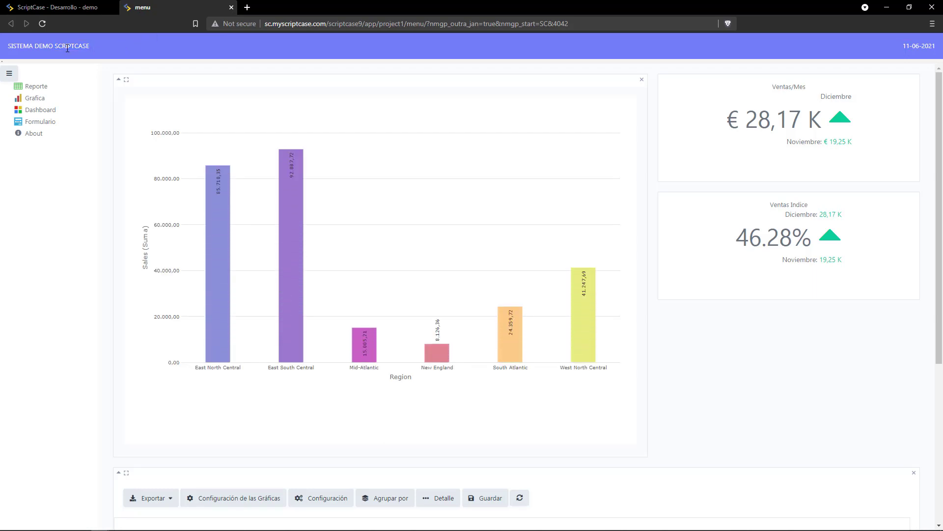
{"action": "key", "text": "ctrl+w"}
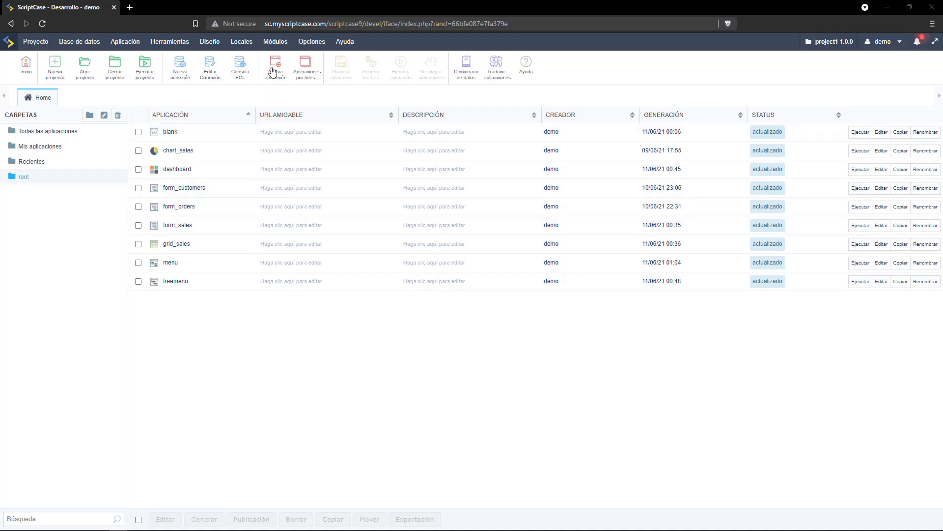
Launch the Seguridad module wizard from the Módulos menu.
{"action": "left_click", "coordinate": [277, 42]}
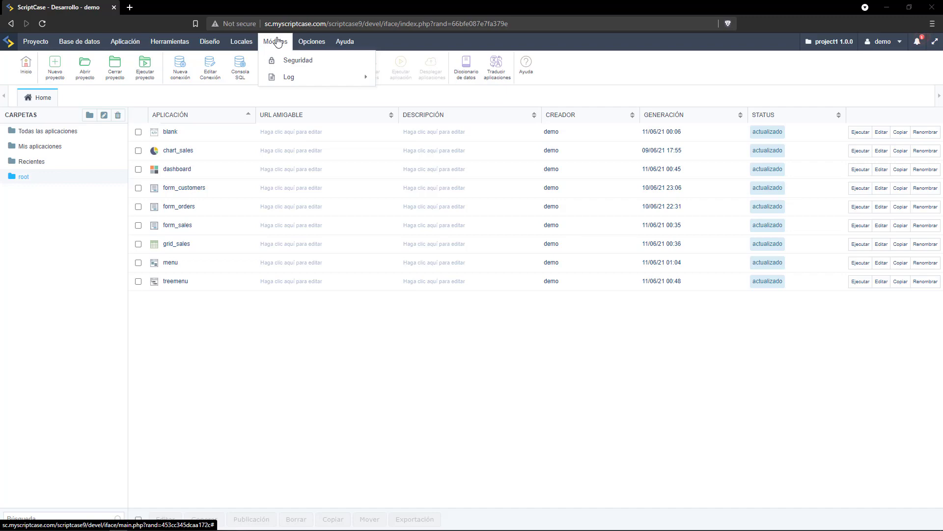
{"action": "left_click", "coordinate": [285, 60]}
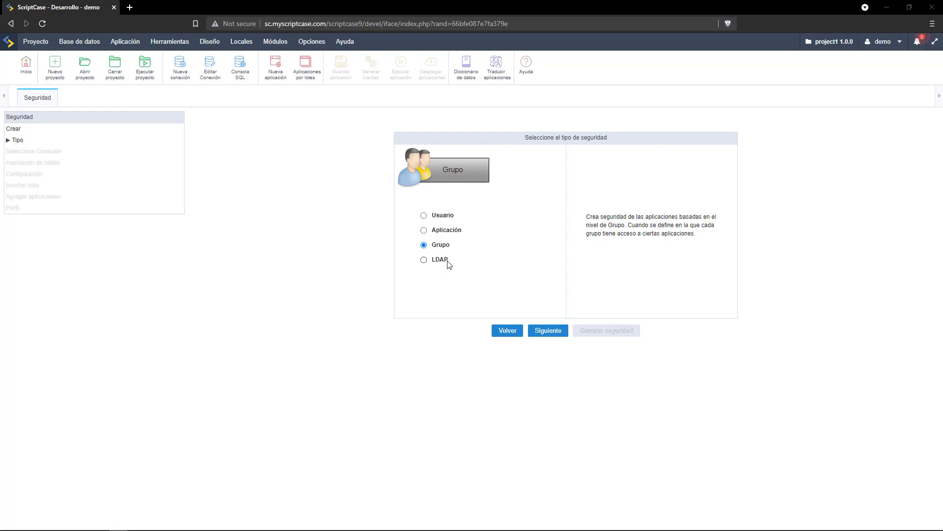
Create the seg_-prefixed security tables on conn_mysql, dropping any existing ones, and close the report.
{"action": "left_click", "coordinate": [547, 334]}
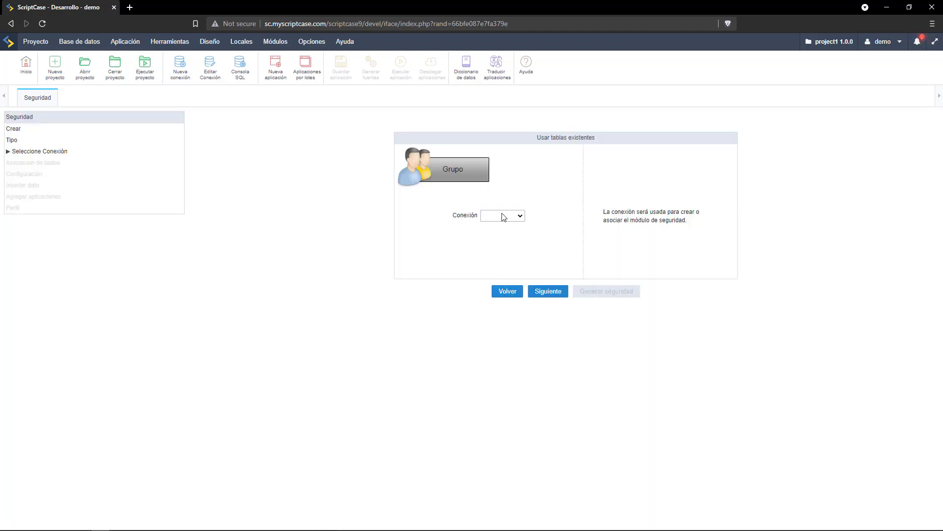
{"action": "left_click", "coordinate": [504, 217]}
{"action": "left_click", "coordinate": [505, 246]}
{"action": "left_click", "coordinate": [504, 259]}
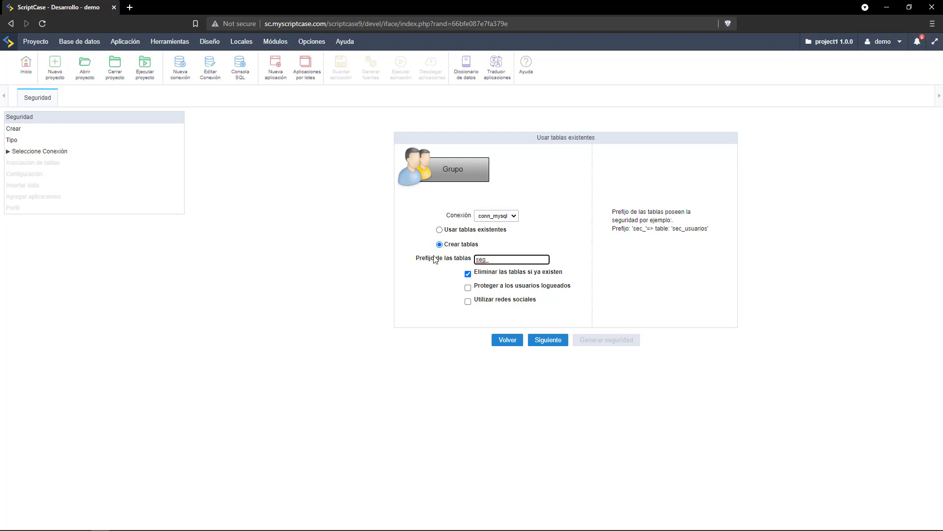
{"action": "left_click", "coordinate": [557, 341]}
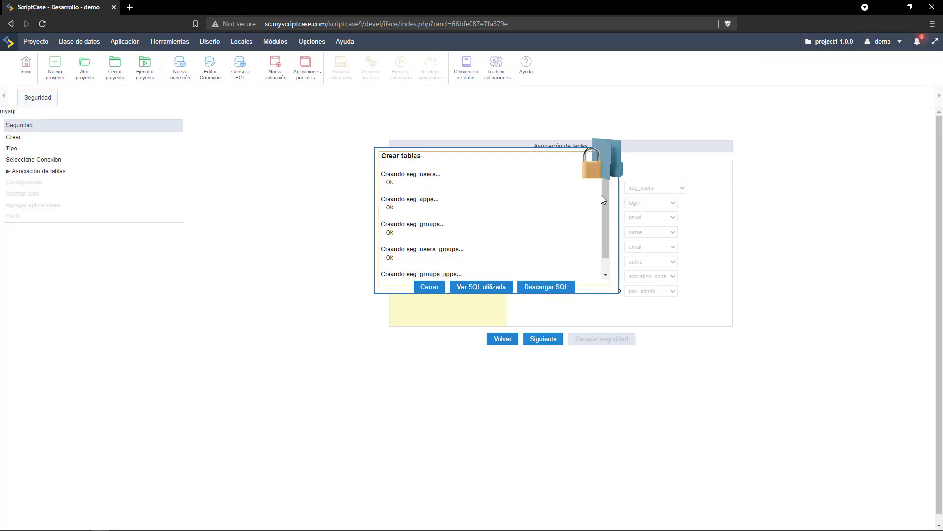
{"action": "left_click_drag", "start_coordinate": [607, 196], "coordinate": [608, 226]}
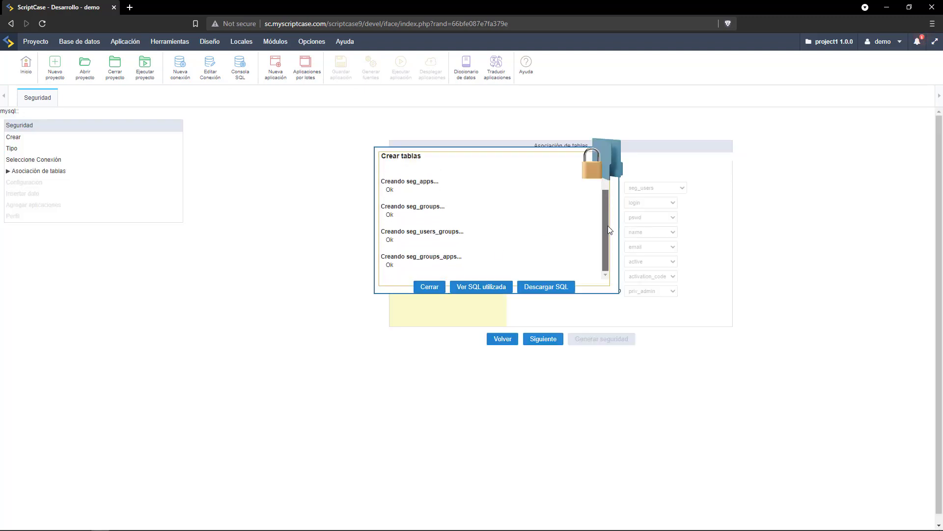
{"action": "left_click", "coordinate": [429, 286]}
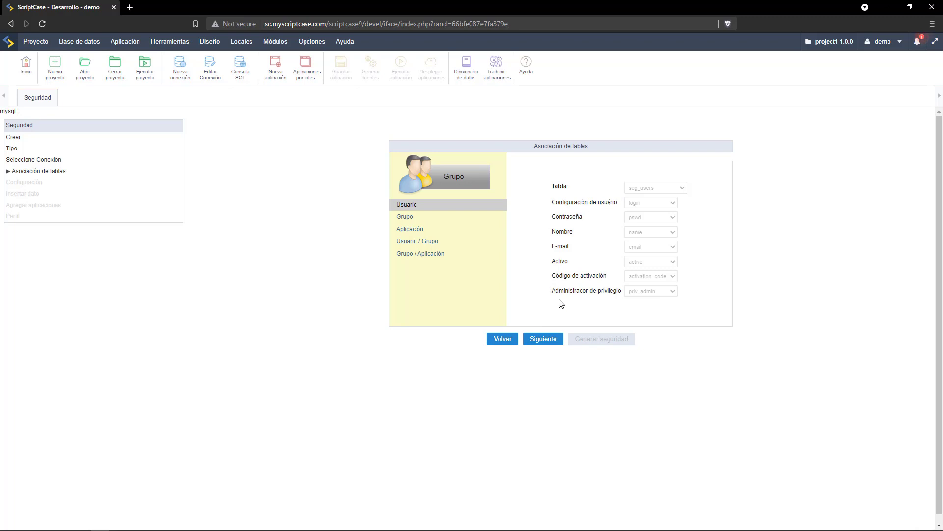
Review the Usuario and Grupo table associations and continue to the Configuración step.
{"action": "left_click", "coordinate": [409, 218]}
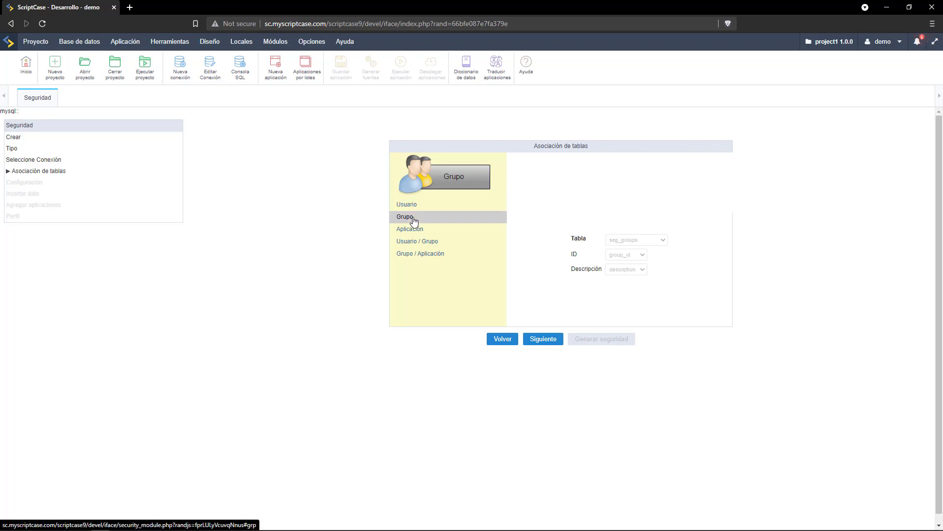
{"action": "left_click", "coordinate": [544, 339]}
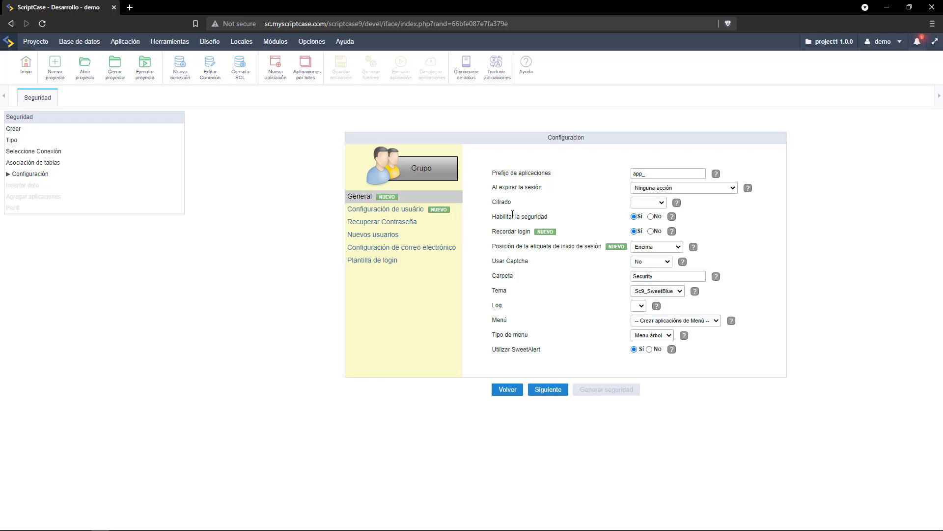
Set password encryption to SHA512, leave captcha off, and secure the treemenu menu.
{"action": "left_click", "coordinate": [648, 202]}
{"action": "left_click", "coordinate": [650, 280]}
{"action": "left_click", "coordinate": [651, 264]}
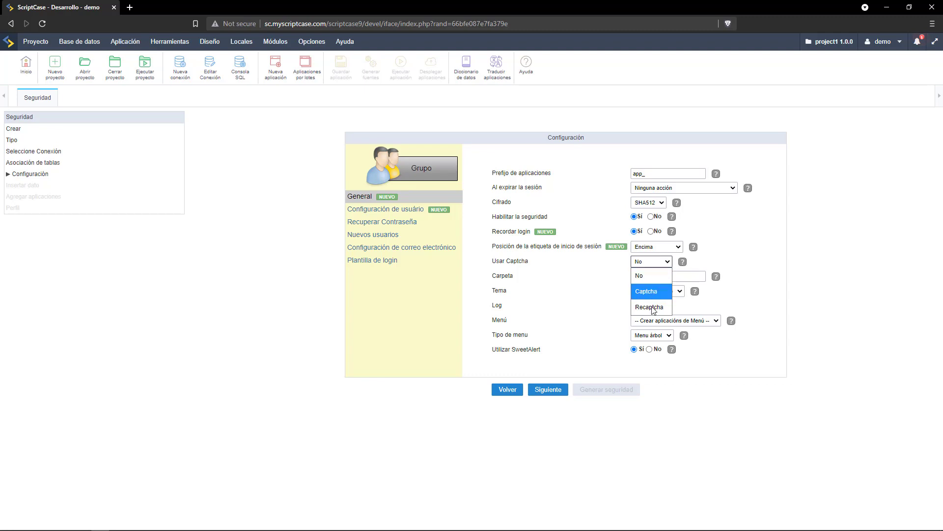
{"action": "left_click", "coordinate": [598, 269]}
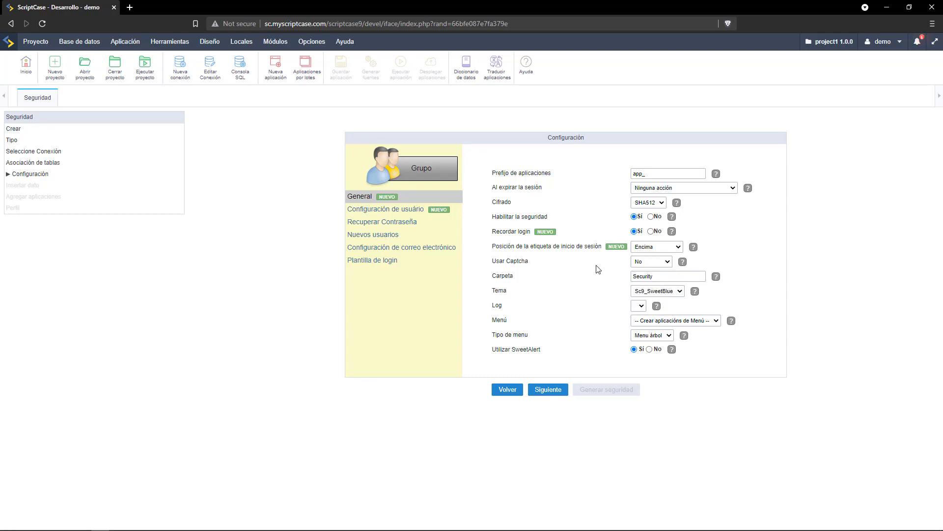
{"action": "left_click", "coordinate": [647, 326]}
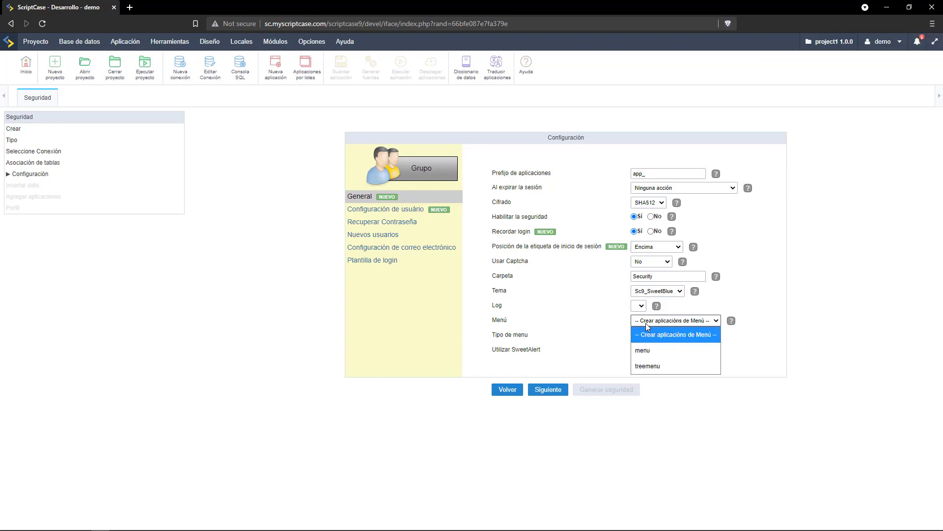
{"action": "left_click", "coordinate": [661, 366]}
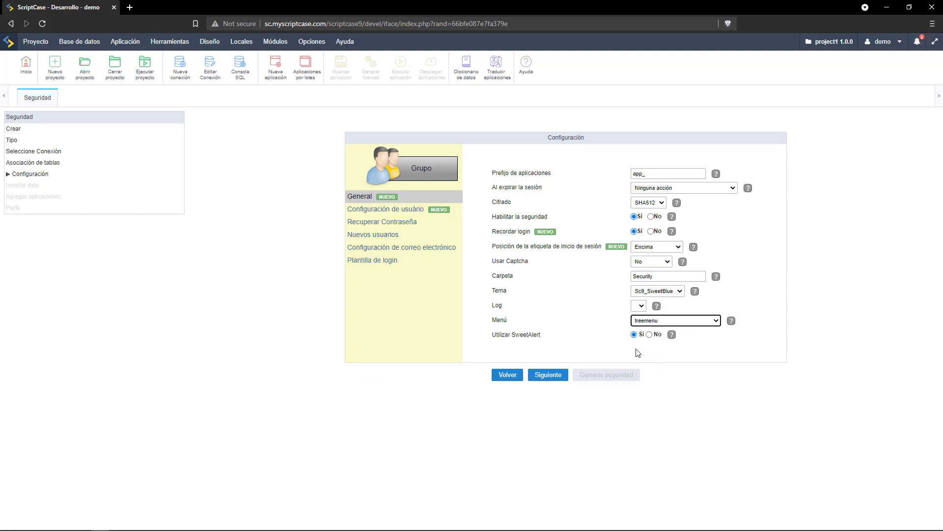
Review the login, recovery, registration and e-mail options, then enable the login/login01.html themed login.
{"action": "left_click", "coordinate": [370, 209]}
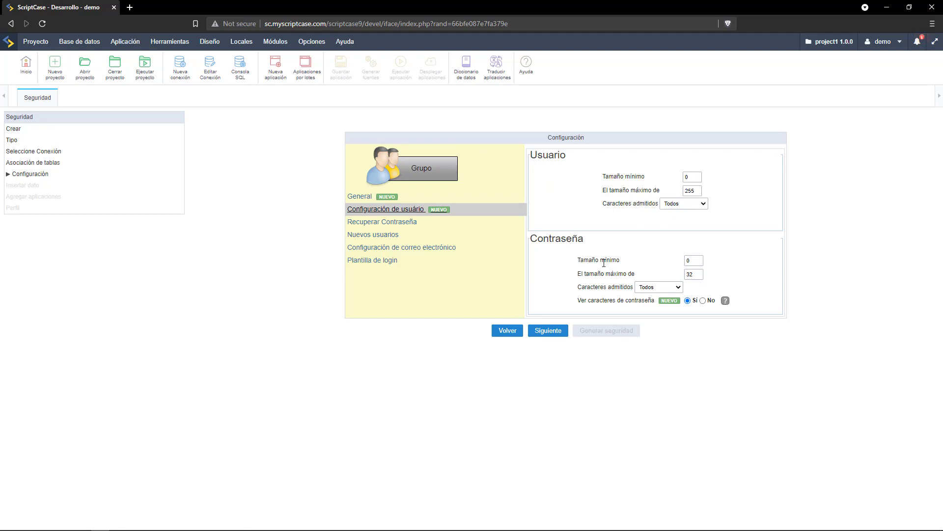
{"action": "left_click", "coordinate": [372, 224]}
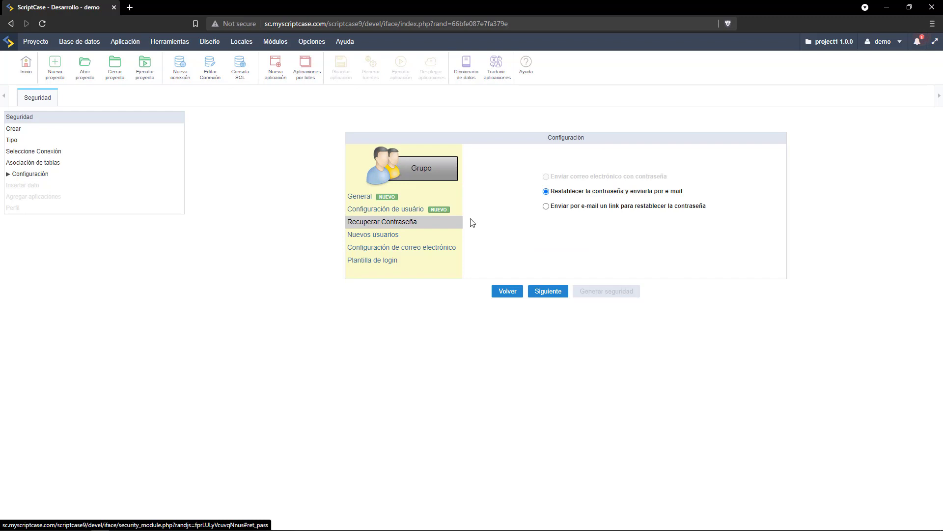
{"action": "left_click", "coordinate": [365, 236]}
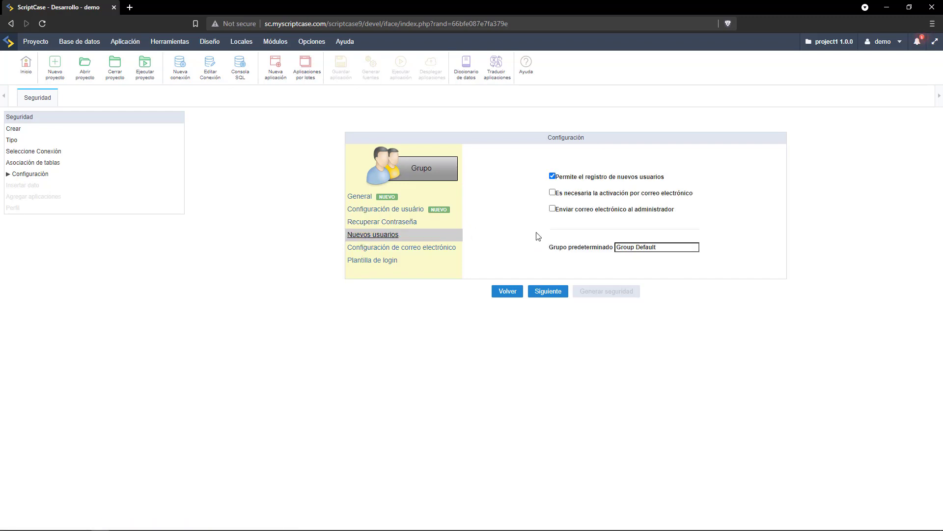
{"action": "left_click", "coordinate": [393, 252]}
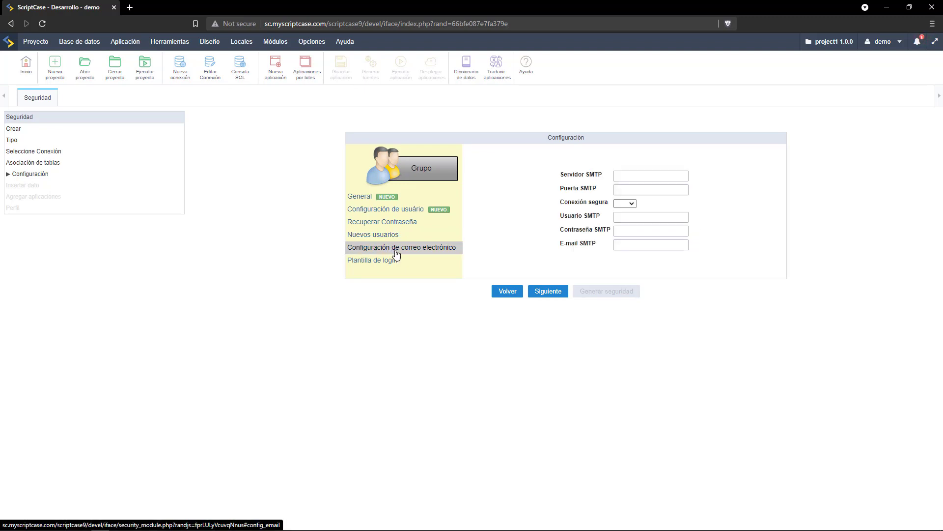
{"action": "left_click", "coordinate": [387, 263]}
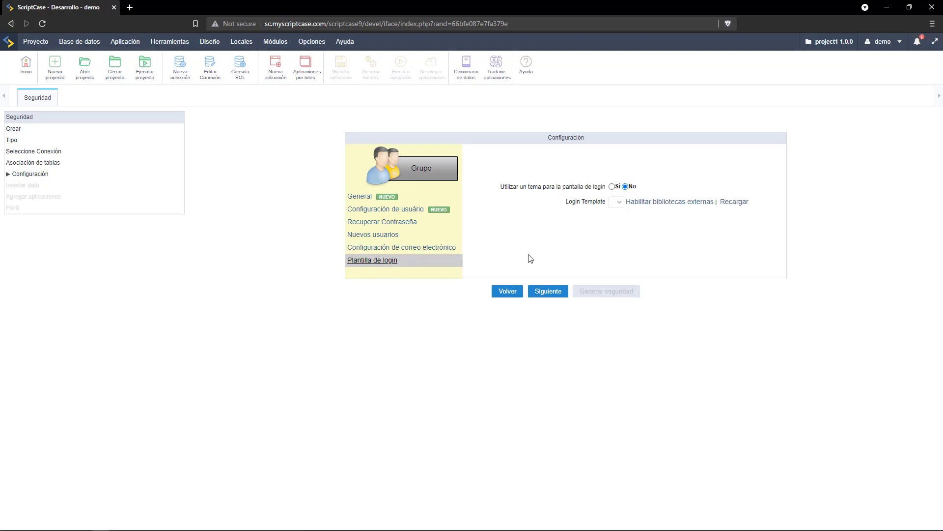
{"action": "left_click", "coordinate": [580, 188]}
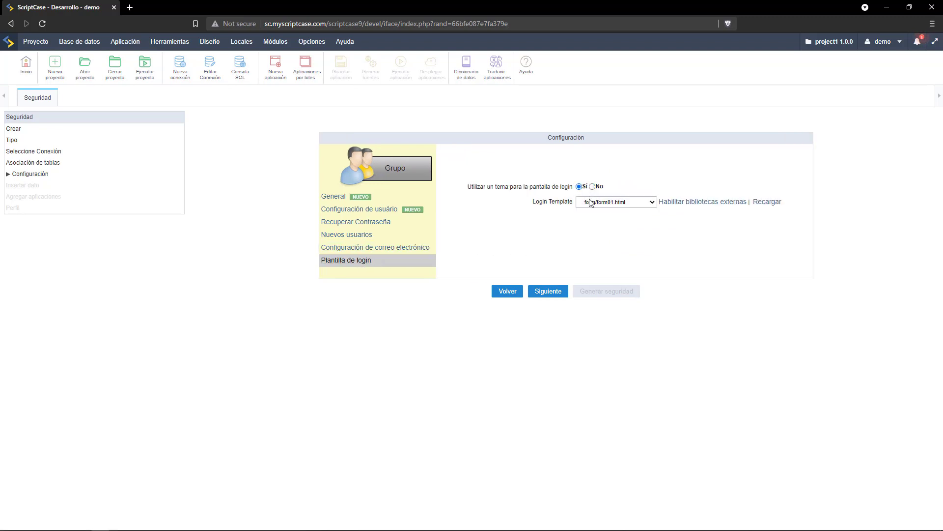
{"action": "left_click", "coordinate": [617, 202]}
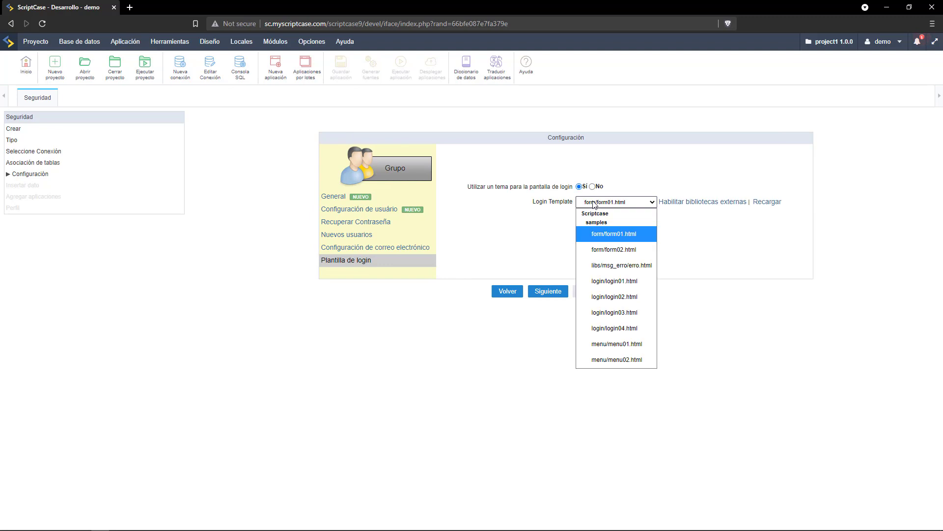
{"action": "left_click", "coordinate": [632, 280]}
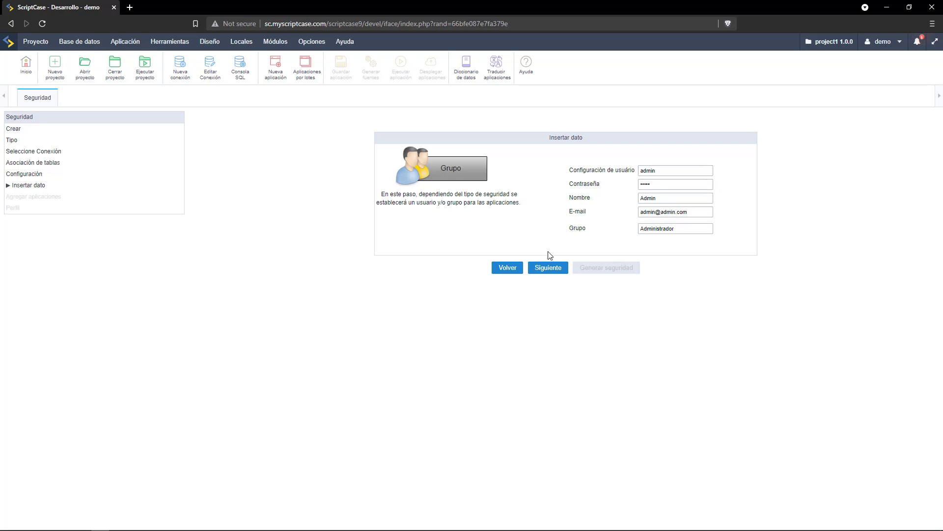
Accept the initial Admin user, skip saving a profile, and generate the security module.
{"action": "left_click", "coordinate": [546, 269]}
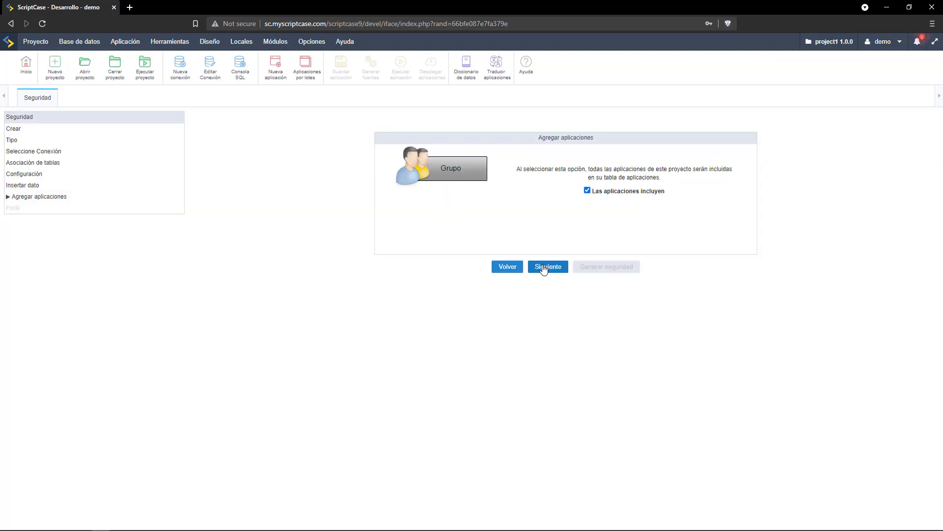
{"action": "left_click", "coordinate": [543, 268]}
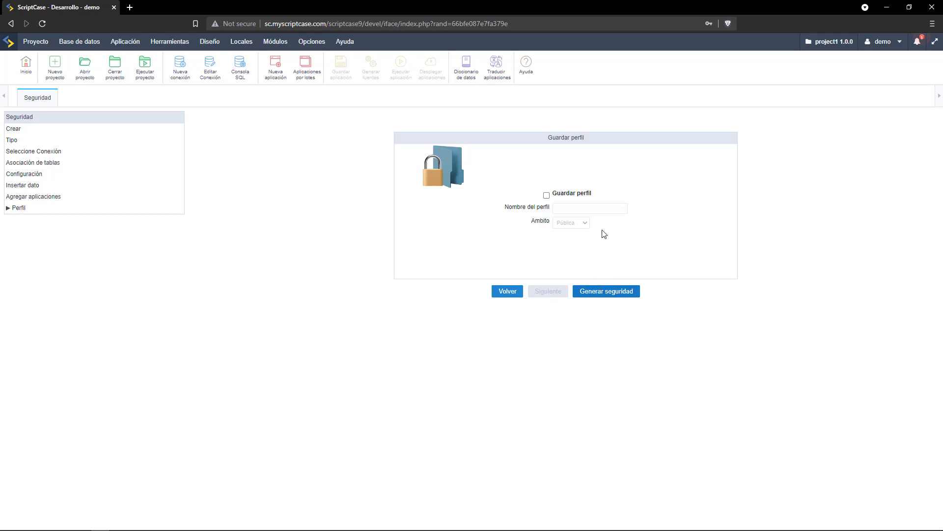
{"action": "left_click", "coordinate": [594, 292]}
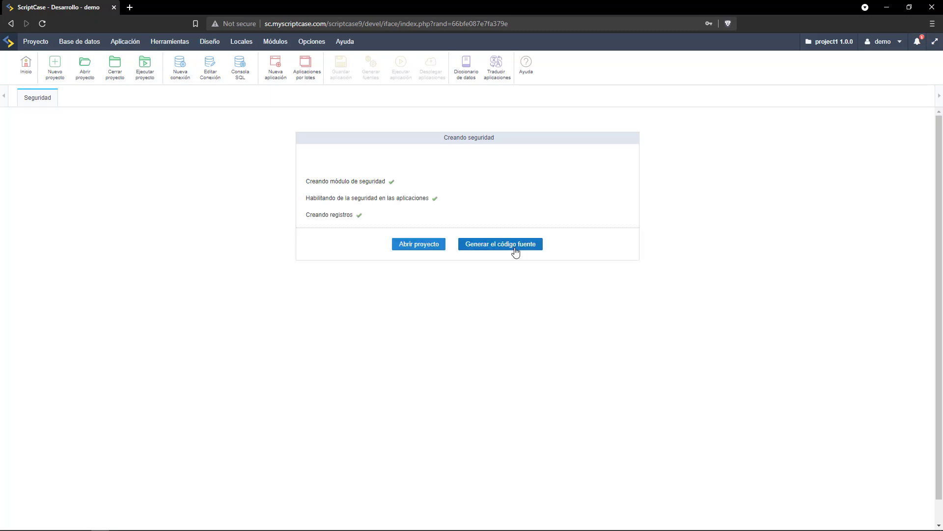
Generate source code for all 15 applications and run app_Login from the Security folder.
{"action": "left_click", "coordinate": [516, 252]}
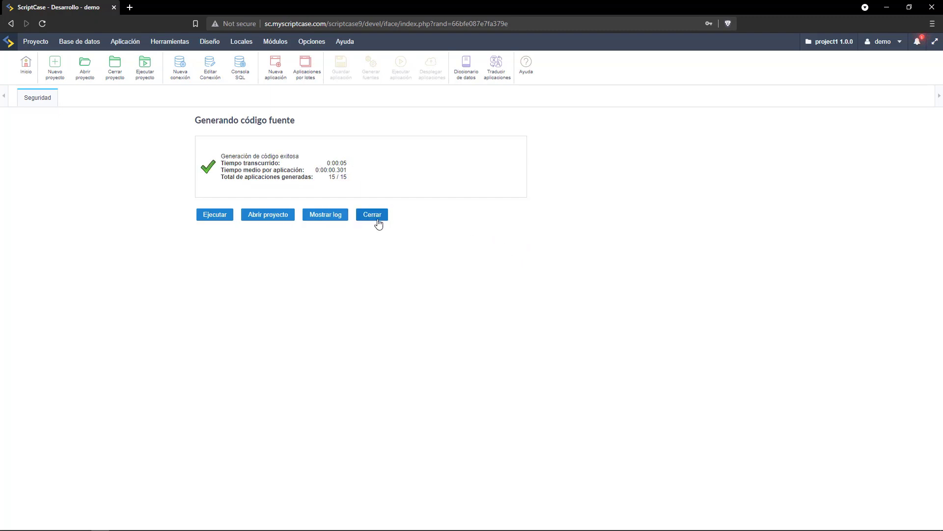
{"action": "left_click", "coordinate": [257, 218]}
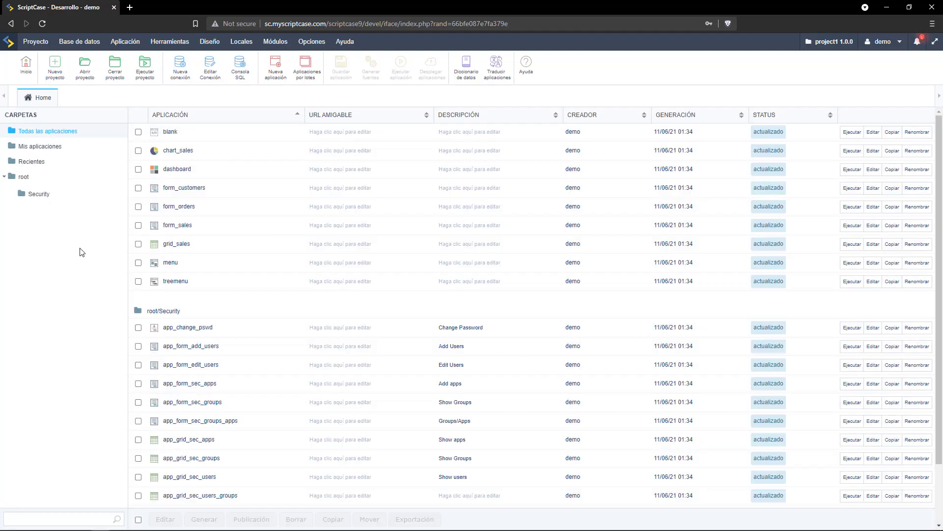
{"action": "left_click", "coordinate": [32, 197]}
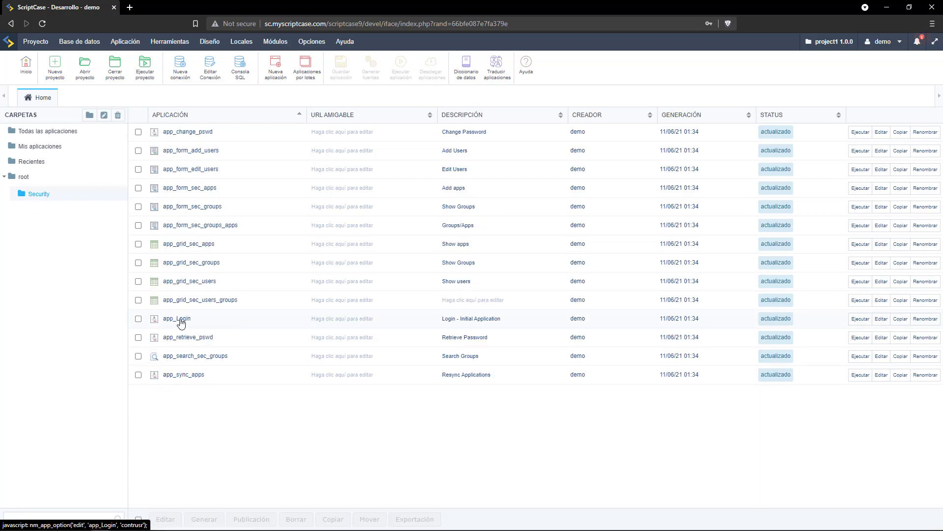
{"action": "left_click", "coordinate": [860, 320]}
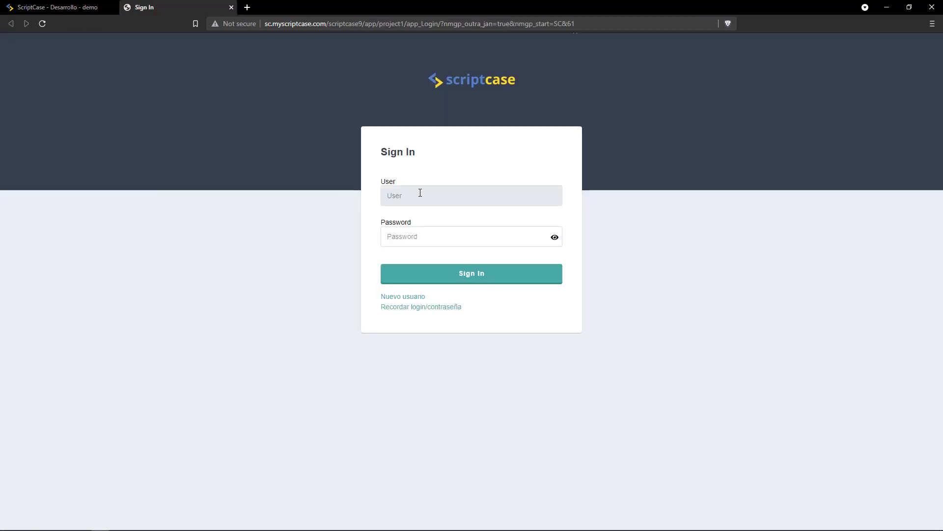
Sign in to the generated app as admin and open the Usuarios list under Seguridad.
{"action": "left_click", "coordinate": [420, 192]}
{"action": "type", "text": "admin"}
{"action": "key", "text": "Tab"}
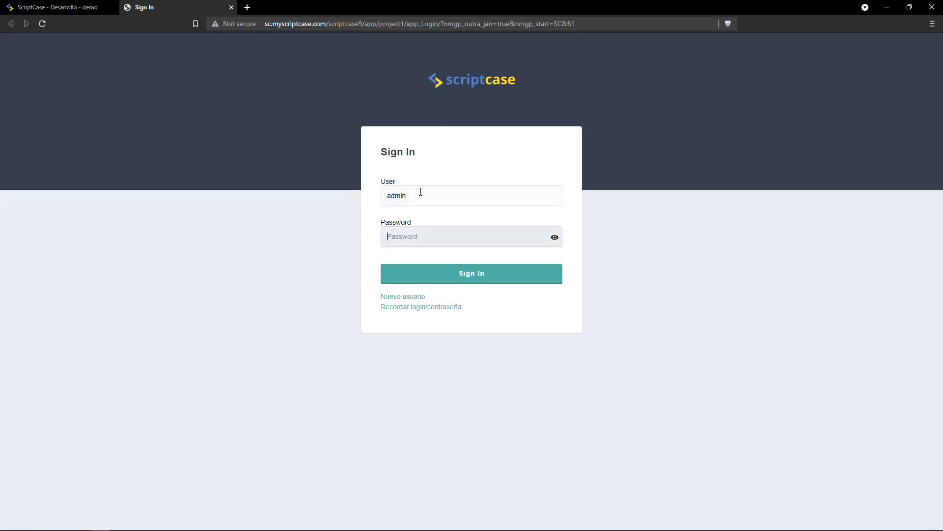
{"action": "type", "text": "a"}
{"action": "left_click", "coordinate": [502, 274]}
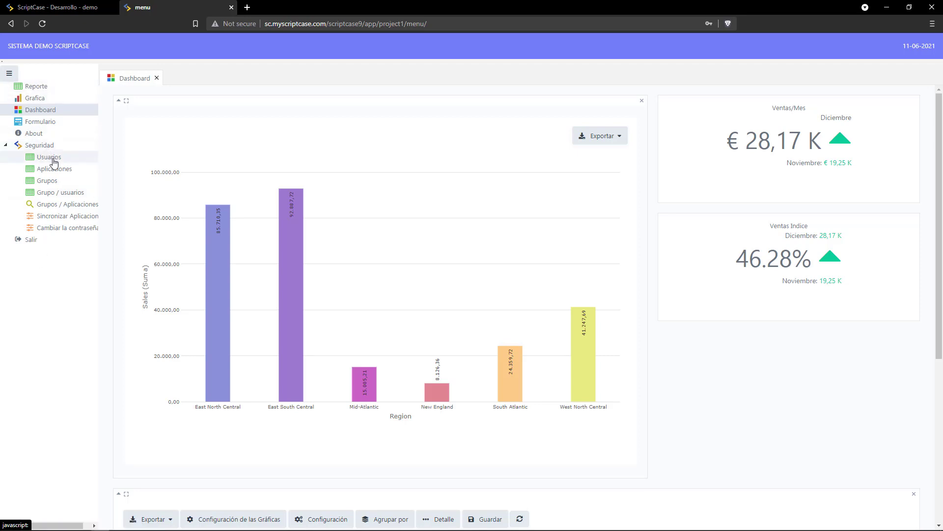
{"action": "left_click", "coordinate": [53, 160]}
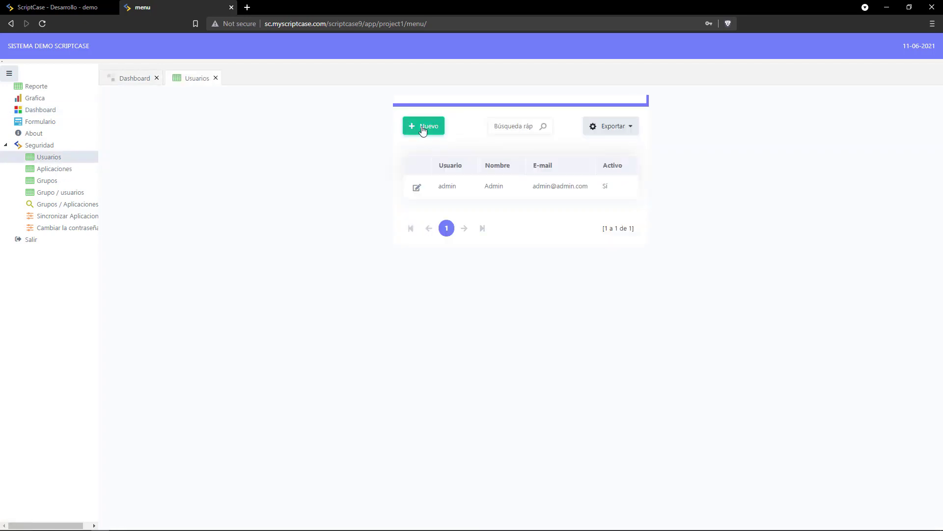
Start a new user record with the suggested username and a confirmed password.
{"action": "left_click", "coordinate": [422, 128]}
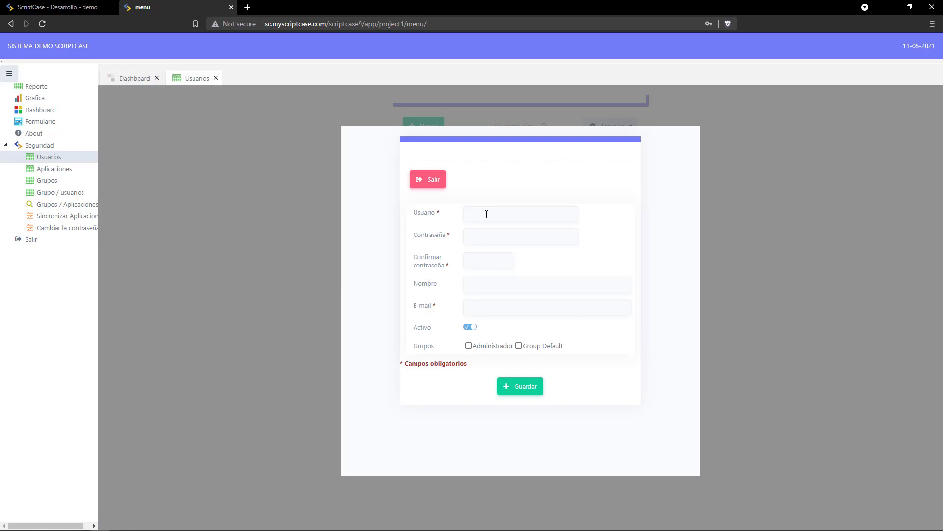
{"action": "left_click", "coordinate": [487, 214]}
{"action": "key", "text": "Down"}
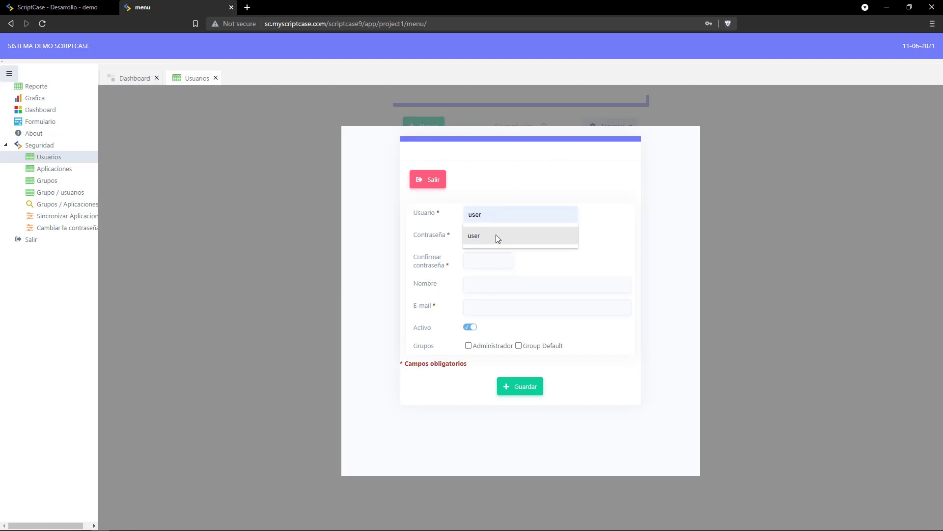
{"action": "left_click", "coordinate": [494, 236]}
{"action": "double_click", "coordinate": [484, 215]}
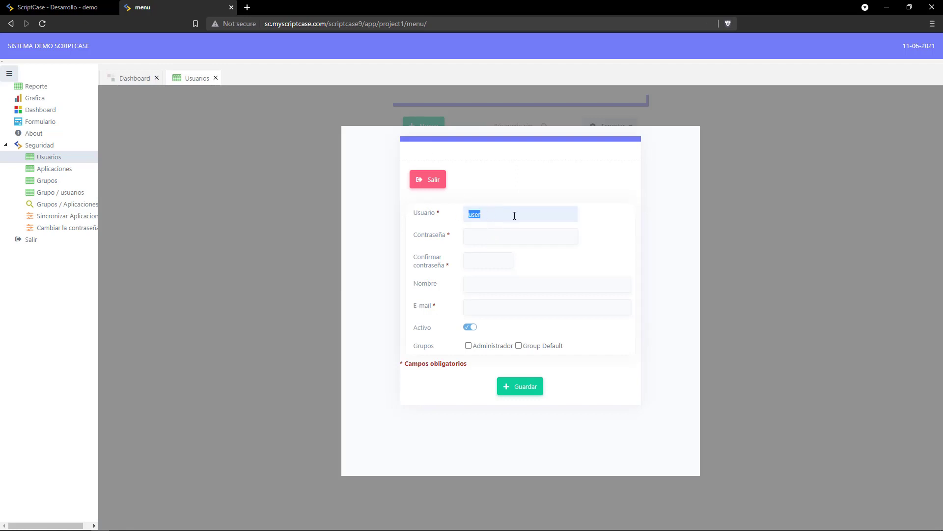
{"action": "left_click", "coordinate": [526, 233]}
{"action": "type", "text": "user"}
{"action": "left_click", "coordinate": [476, 260]}
{"action": "type", "text": "user"}
Enter the user's display name and e-mail, add it to Group Default, save, and sign out.
{"action": "left_click", "coordinate": [480, 286]}
{"action": "type", "text": "user"}
{"action": "left_click", "coordinate": [477, 306]}
{"action": "type", "text": "user"}
{"action": "left_click", "coordinate": [479, 336]}
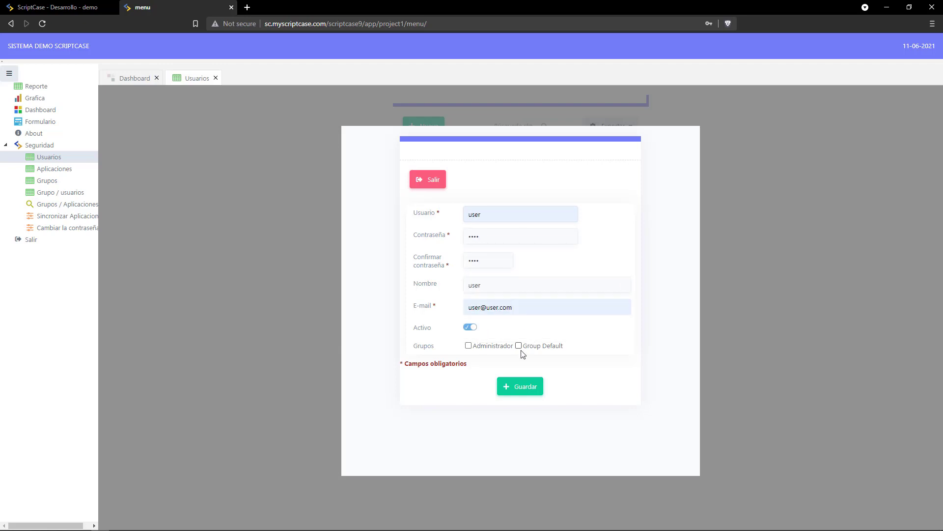
{"action": "left_click", "coordinate": [519, 345]}
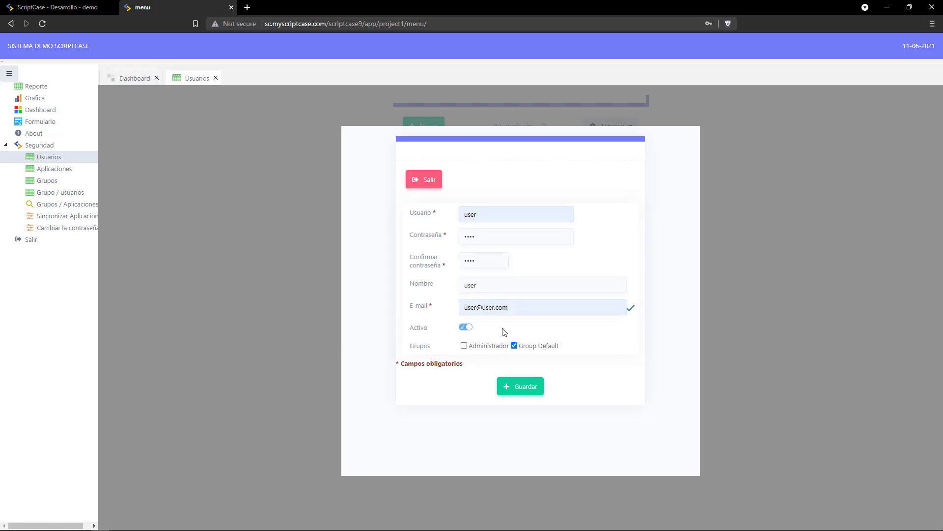
{"action": "left_click", "coordinate": [515, 389]}
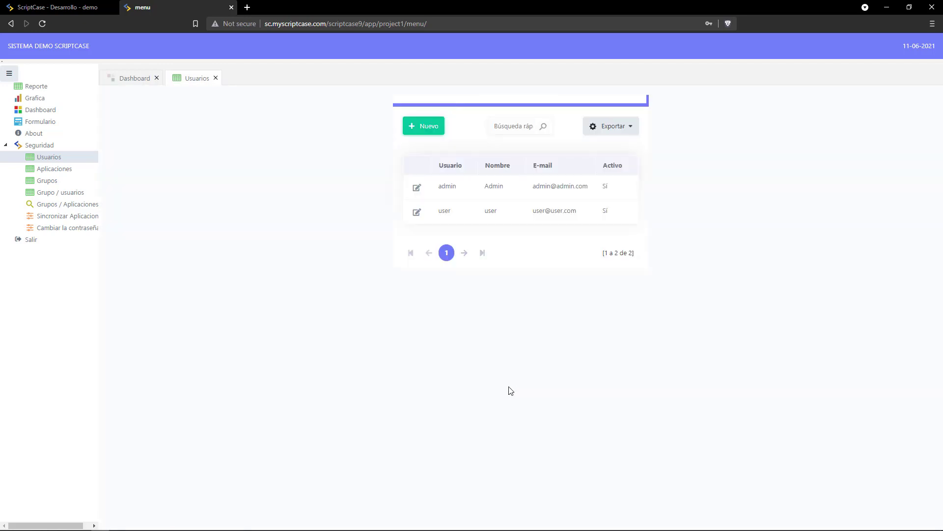
{"action": "left_click", "coordinate": [26, 241]}
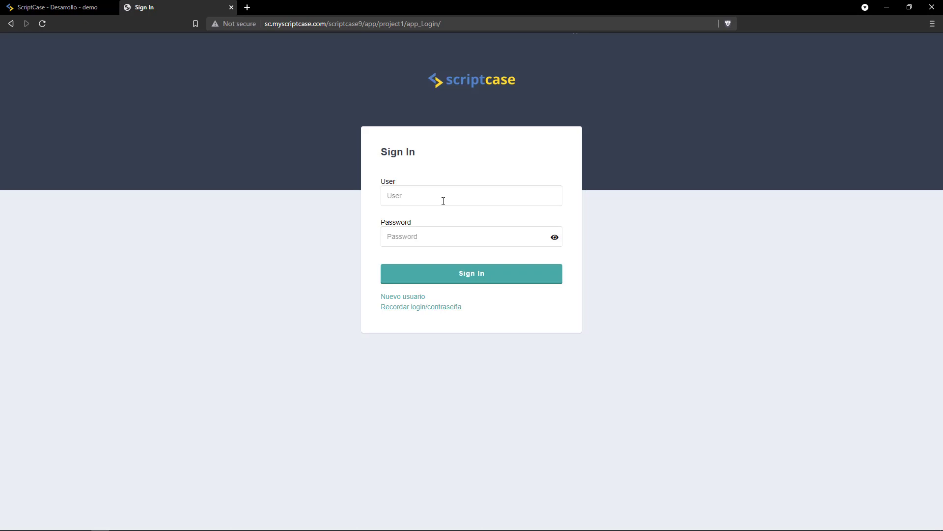
Sign in as the new user, open Cambiar la contraseña under Seguridad, and sign out.
{"action": "left_click", "coordinate": [443, 201]}
{"action": "type", "text": "user"}
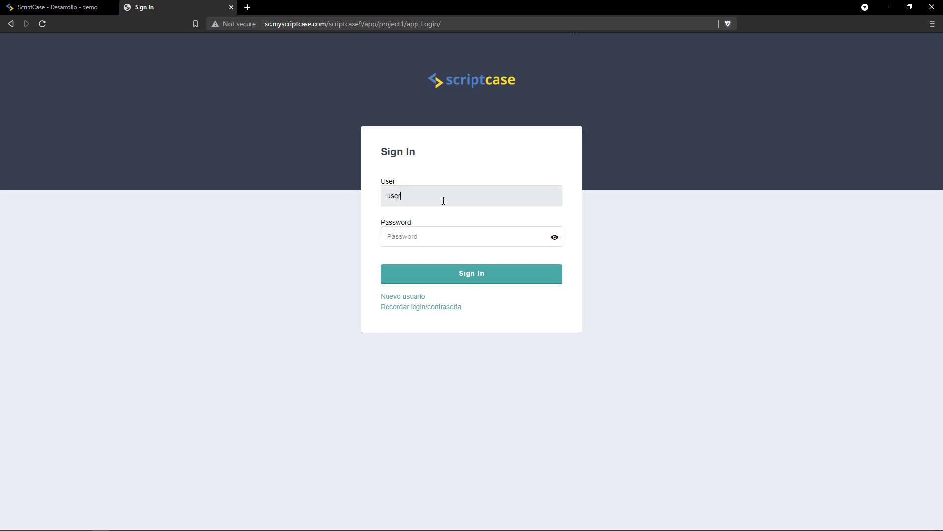
{"action": "left_click", "coordinate": [417, 234]}
{"action": "type", "text": "user"}
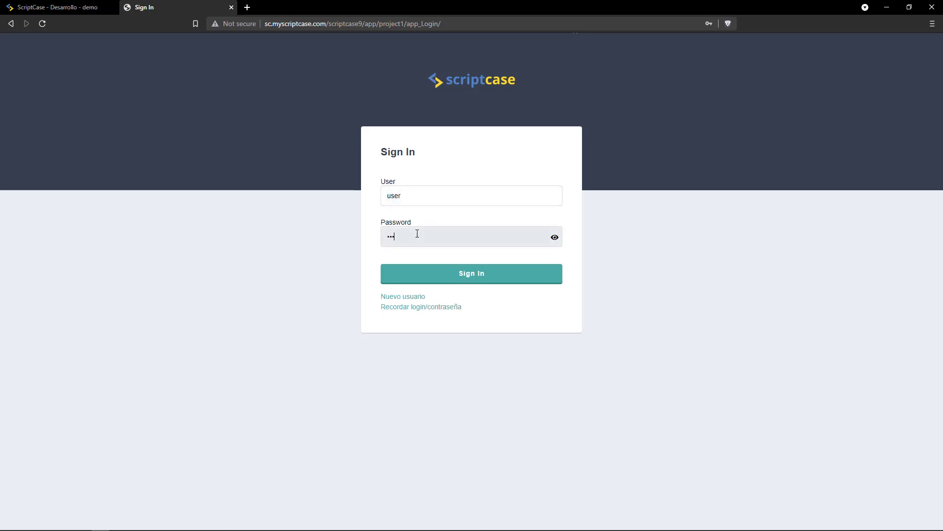
{"action": "left_click", "coordinate": [434, 275]}
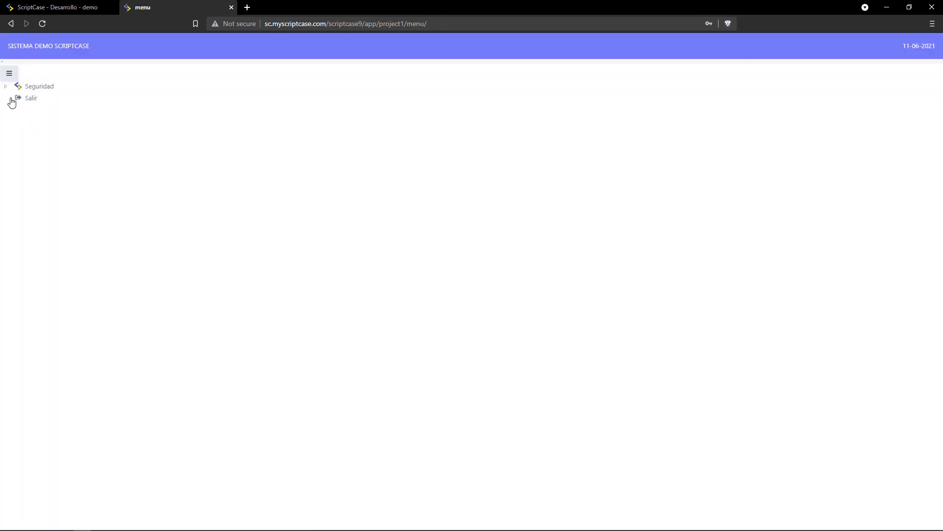
{"action": "left_click", "coordinate": [20, 90]}
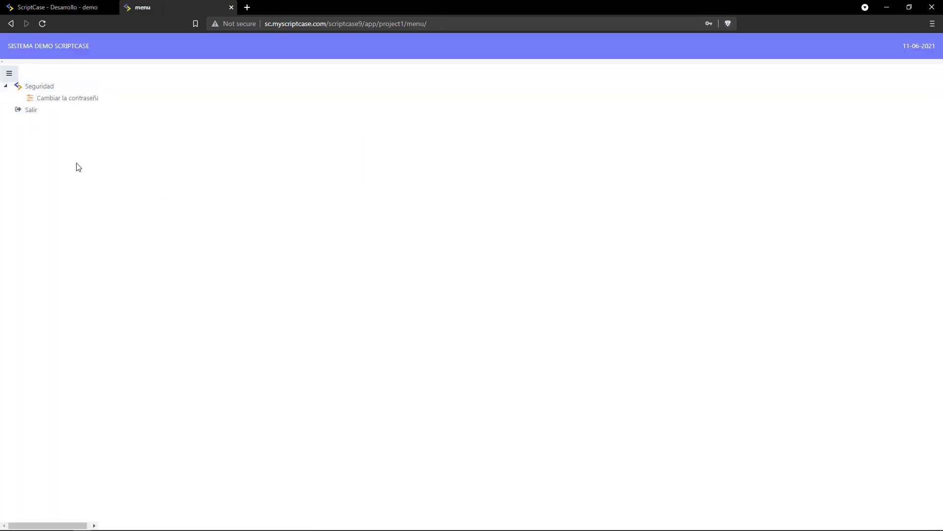
{"action": "left_click", "coordinate": [39, 102]}
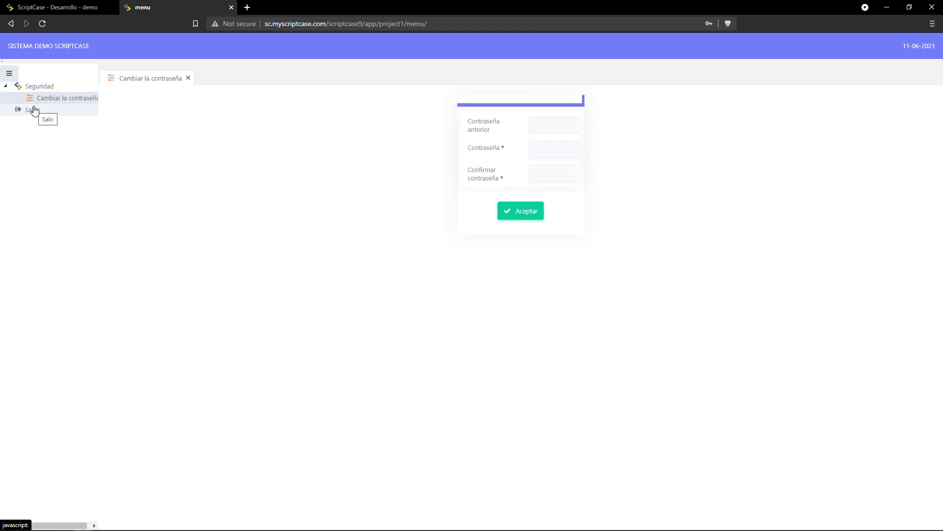
{"action": "left_click", "coordinate": [34, 110]}
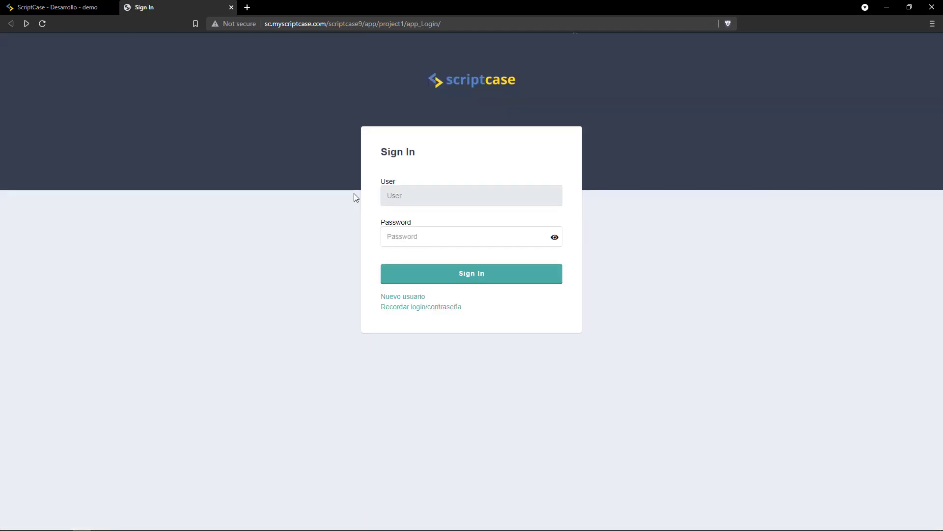
Sign back in as admin and open the application permissions for Group Default.
{"action": "type", "text": "admin"}
{"action": "key", "text": "Tab"}
{"action": "type", "text": "****n"}
{"action": "key", "text": "Return"}
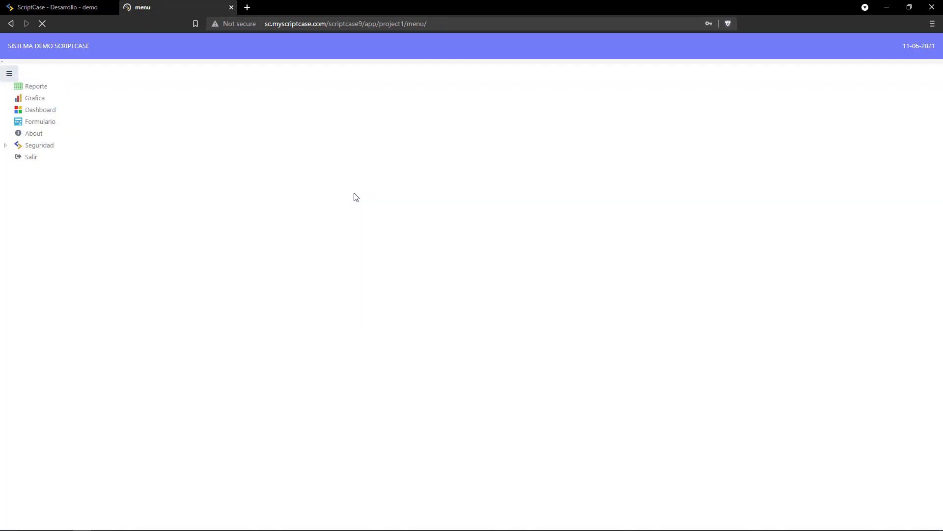
{"action": "left_click", "coordinate": [8, 149]}
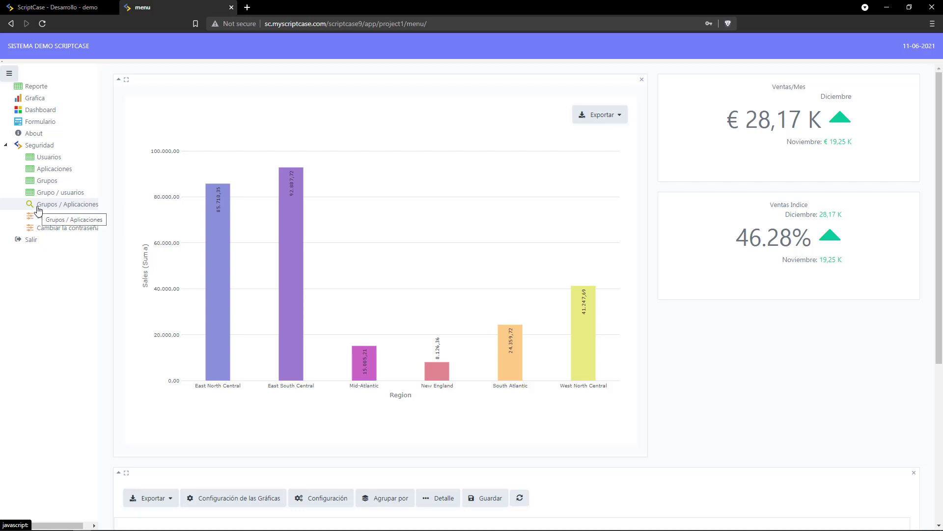
{"action": "left_click", "coordinate": [39, 205]}
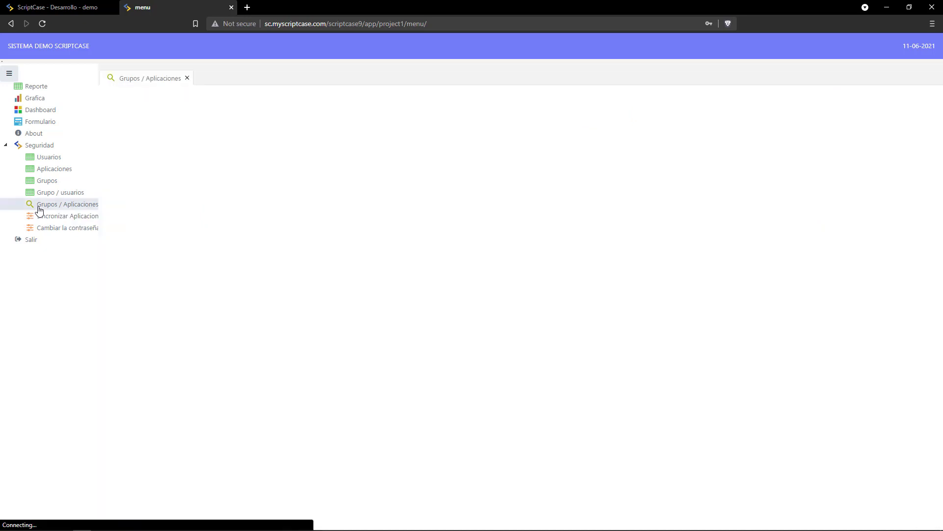
{"action": "left_click", "coordinate": [560, 144]}
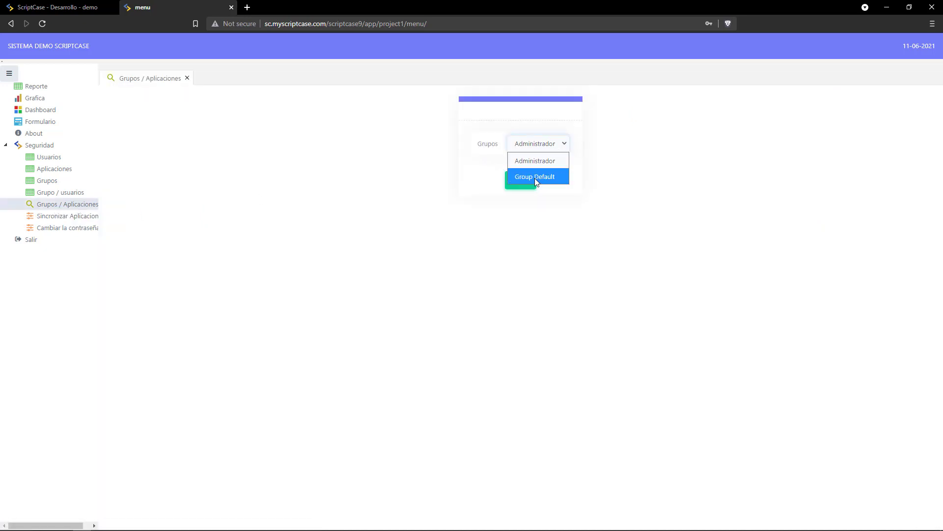
{"action": "left_click", "coordinate": [534, 178]}
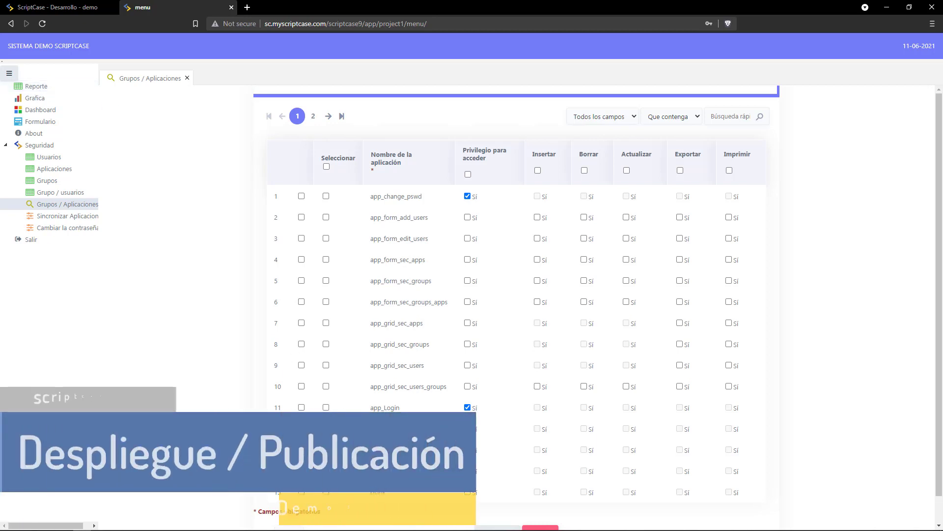
Show all 23 applications, grant row 21's grid export and print permissions, save, and log out.
{"action": "scroll", "coordinate": [313, 503], "scroll_direction": "down", "scroll_amount": 1}
{"action": "left_click", "coordinate": [300, 506]}
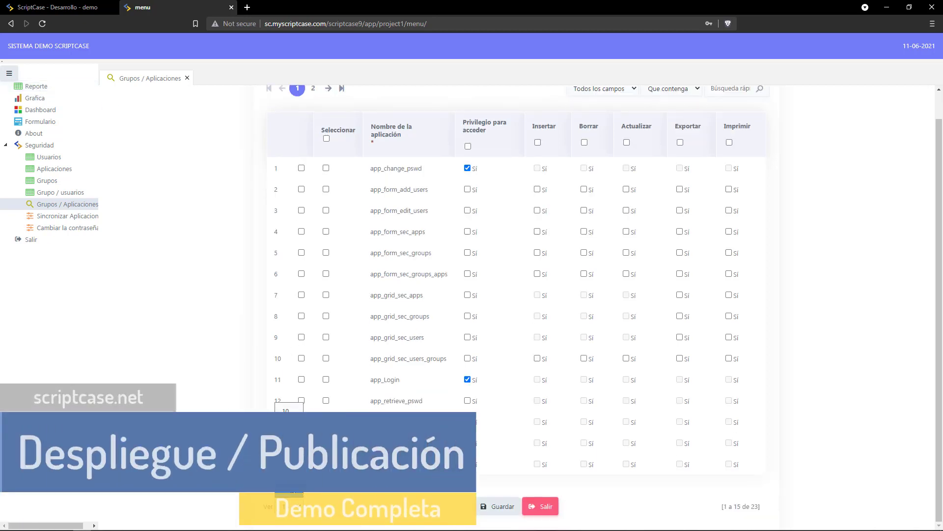
{"action": "left_click", "coordinate": [290, 494]}
{"action": "key", "text": "ctrl+f"}
{"action": "type", "text": "gri"}
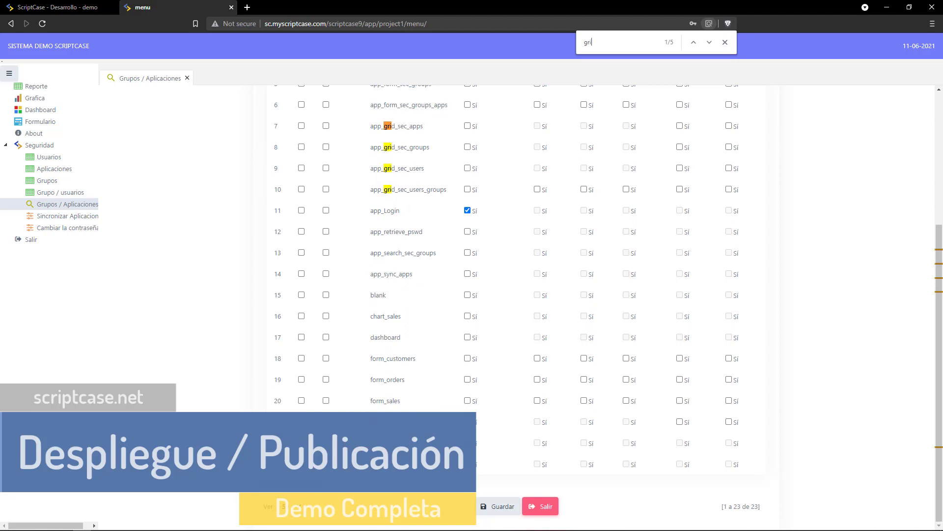
{"action": "left_click", "coordinate": [680, 421]}
{"action": "left_click", "coordinate": [729, 421]}
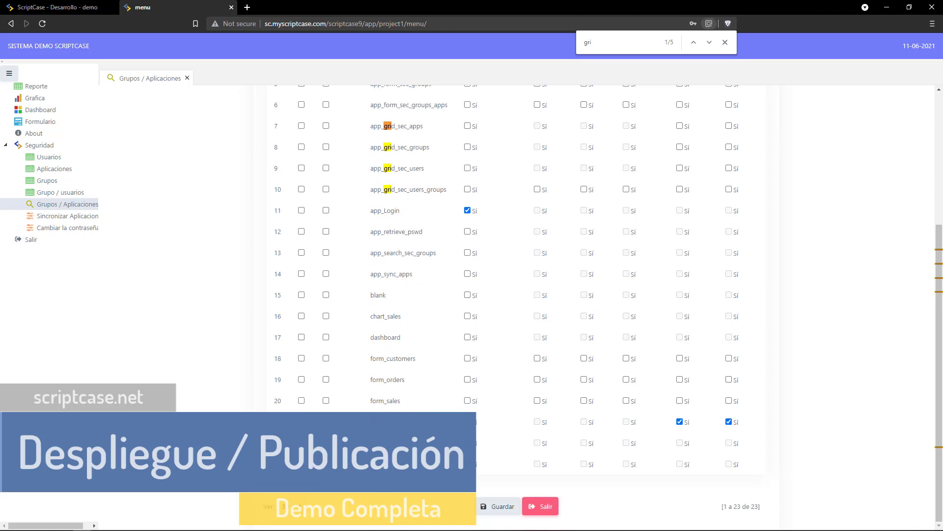
{"action": "left_click", "coordinate": [487, 506]}
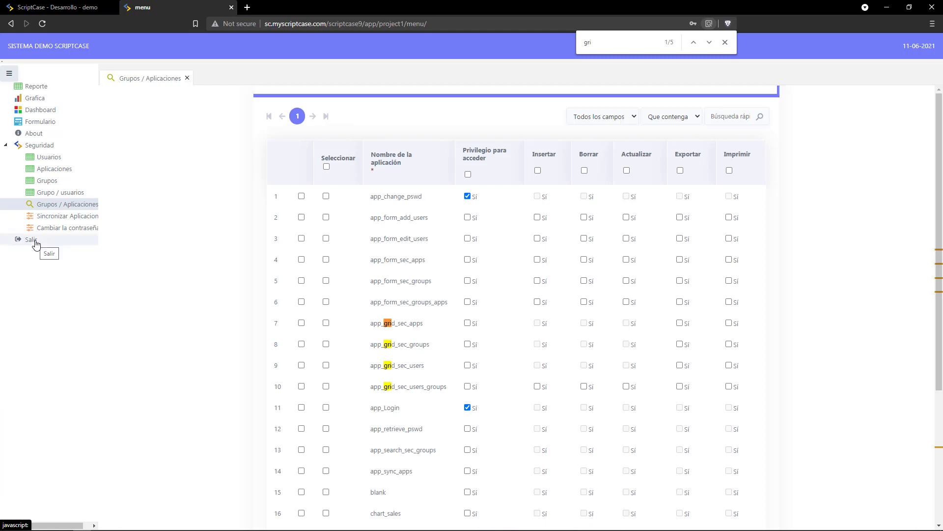
{"action": "left_click", "coordinate": [34, 241]}
{"action": "left_click", "coordinate": [407, 237]}
Sign in as the standard user, view the Reporte sales grid, and return to the ScriptCase development tab.
{"action": "type", "text": "user"}
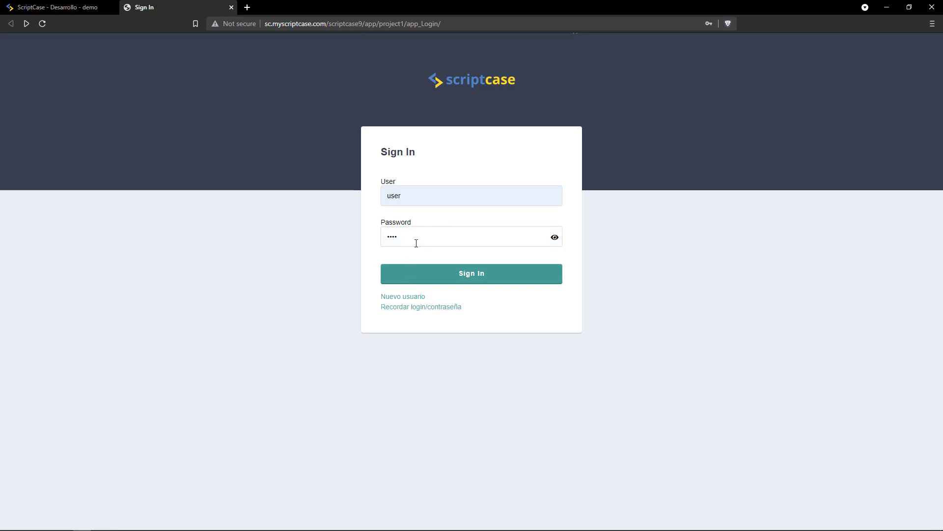
{"action": "key", "text": "Return"}
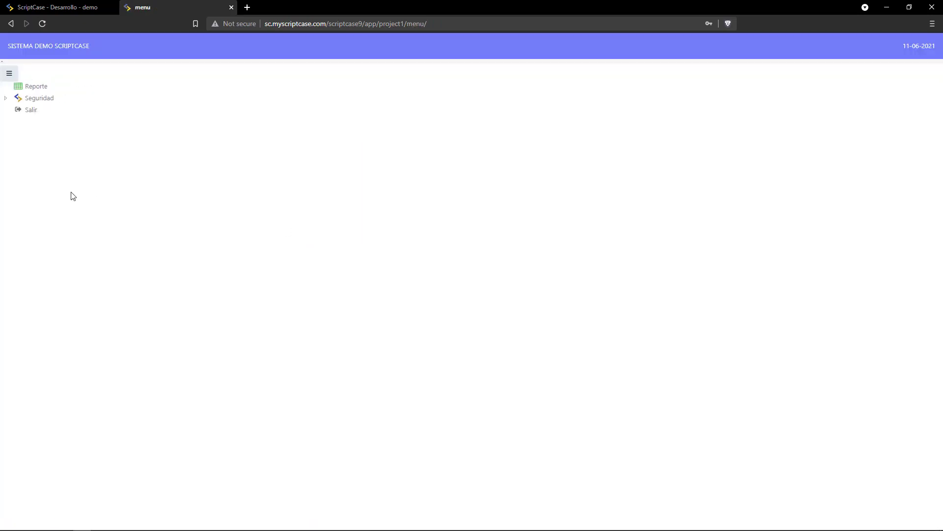
{"action": "left_click", "coordinate": [36, 88]}
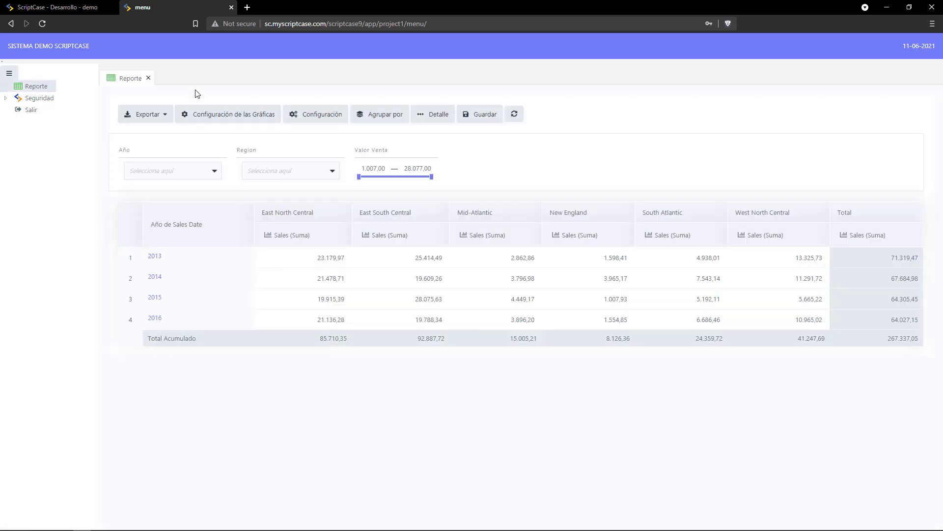
{"action": "key", "text": "ctrl+shift+Tab"}
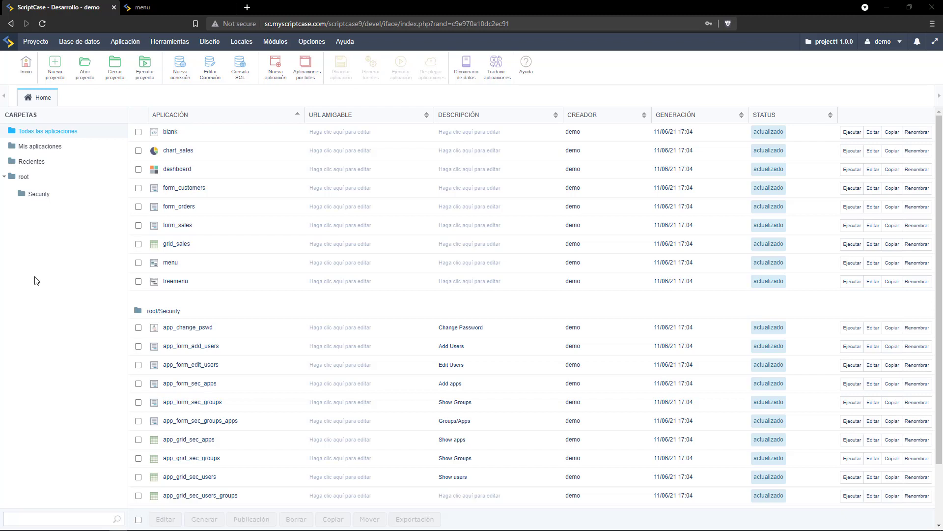
Start a typical project deployment for Linux 64 bits with app_Login as the initial application.
{"action": "left_click", "coordinate": [44, 43]}
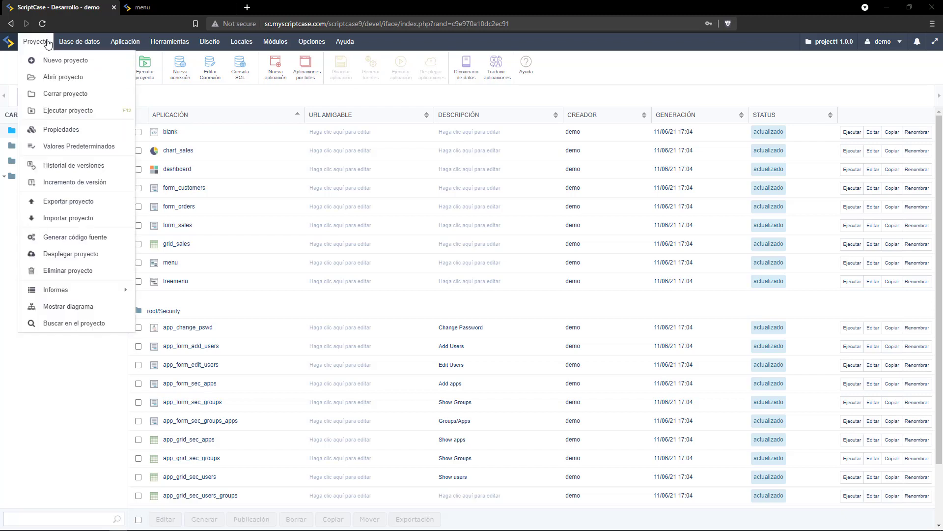
{"action": "left_click", "coordinate": [73, 256]}
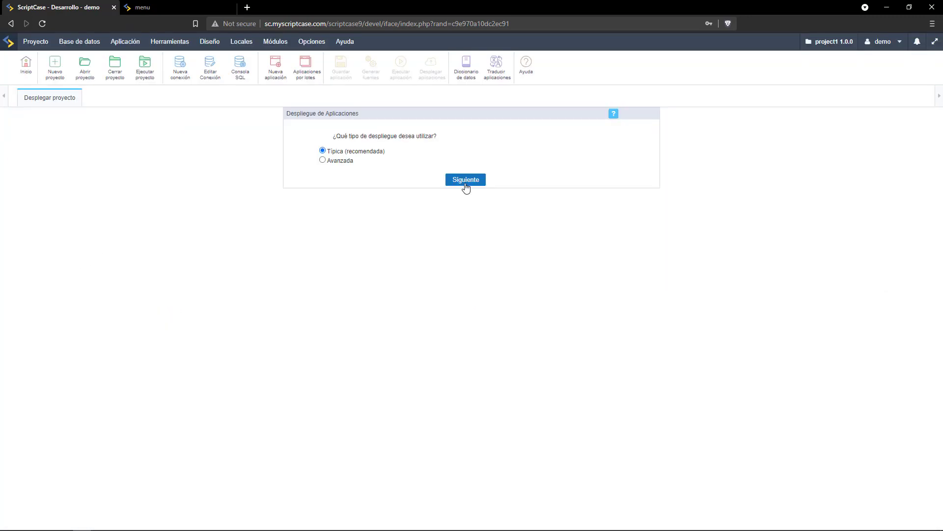
{"action": "left_click", "coordinate": [466, 180]}
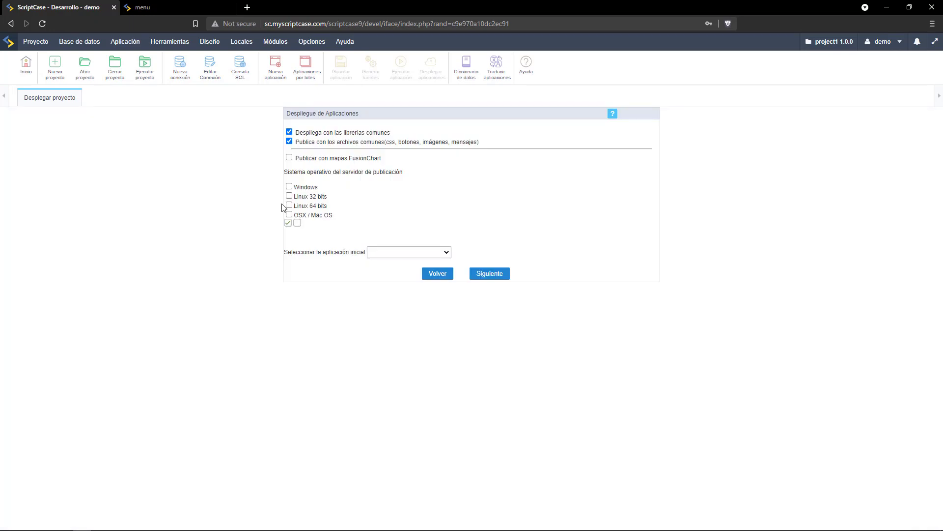
{"action": "left_click", "coordinate": [289, 205]}
{"action": "left_click", "coordinate": [393, 257]}
{"action": "left_click", "coordinate": [385, 439]}
{"action": "left_click", "coordinate": [504, 275]}
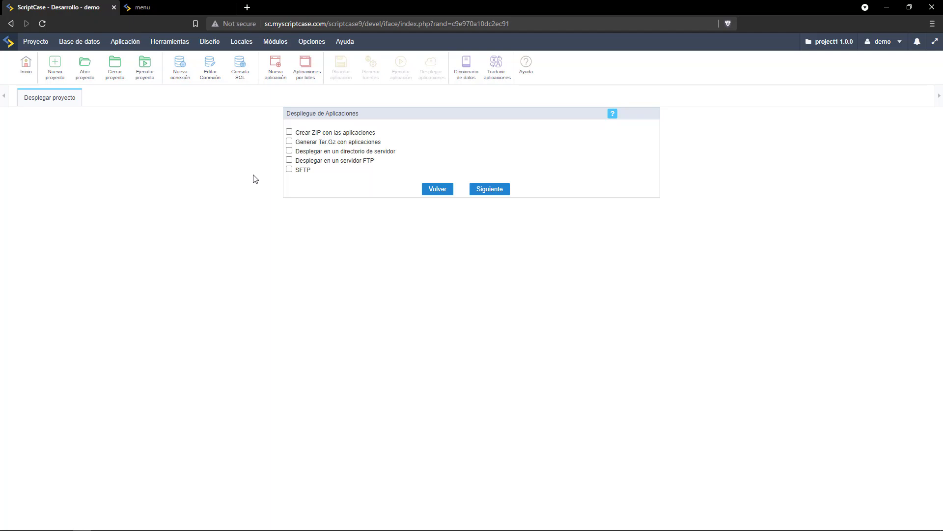
Deploy the project to the FTP server with its credentials and folder public_html/my_sys, then check cPanel.
{"action": "left_click", "coordinate": [289, 160]}
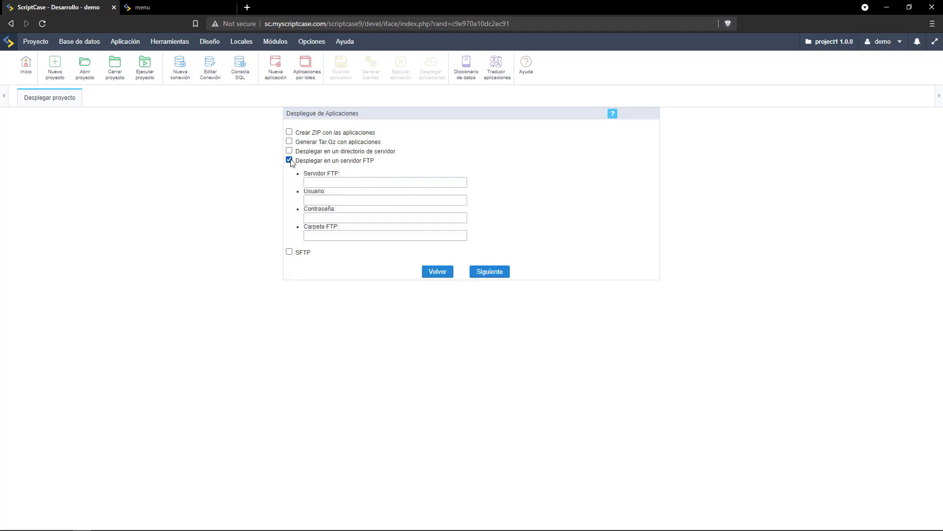
{"action": "left_click", "coordinate": [323, 180]}
{"action": "left_click", "coordinate": [327, 199]}
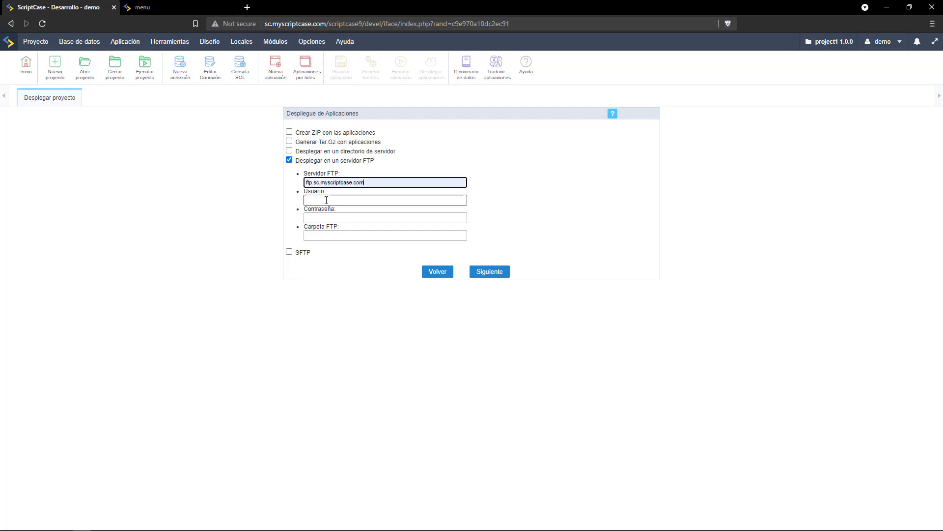
{"action": "left_click", "coordinate": [327, 199]}
{"action": "left_click", "coordinate": [325, 219]}
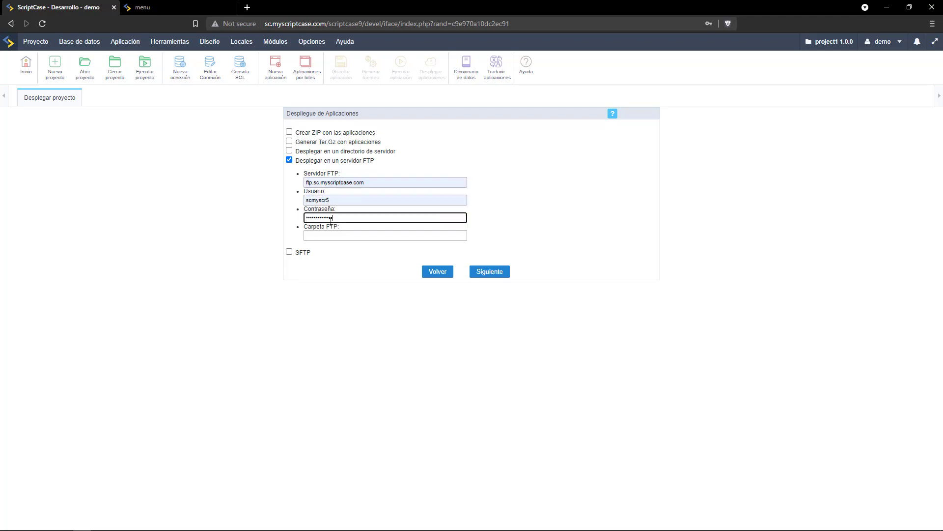
{"action": "left_click", "coordinate": [329, 235]}
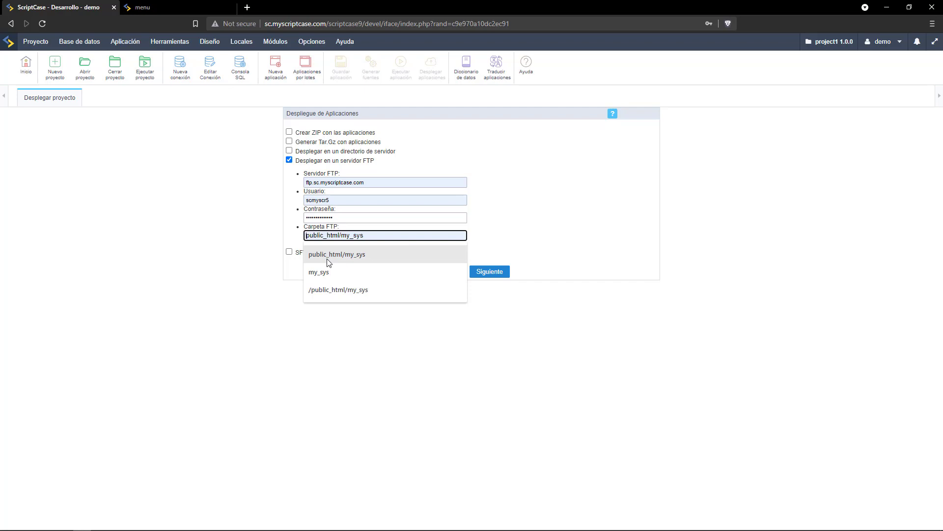
{"action": "left_click", "coordinate": [329, 255]}
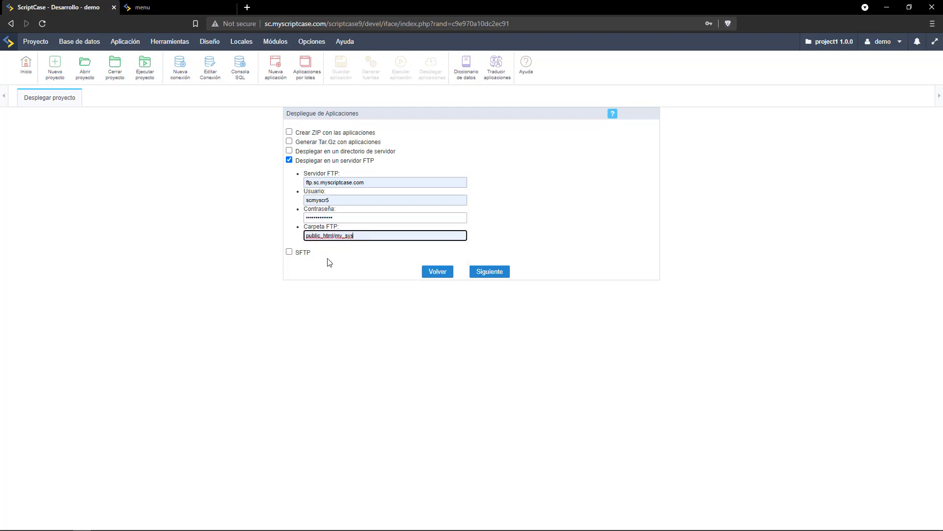
{"action": "left_click", "coordinate": [488, 273]}
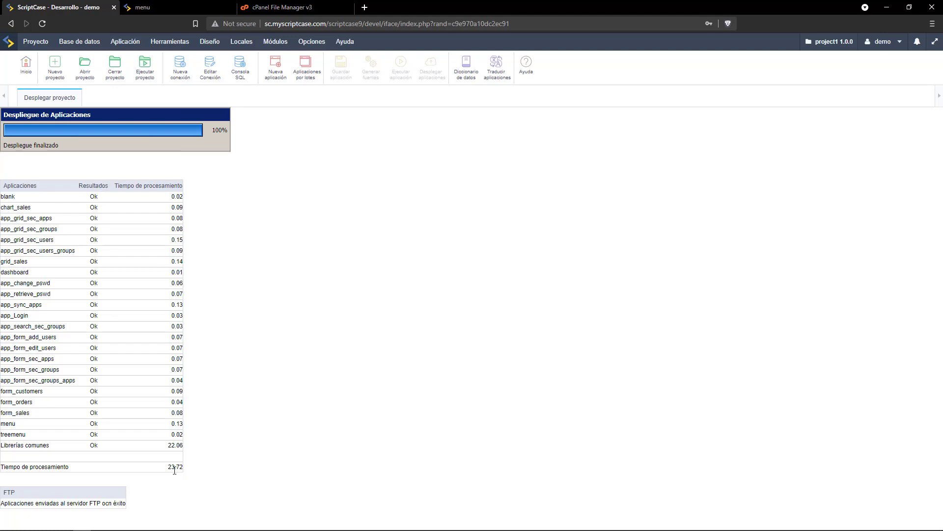
{"action": "left_click", "coordinate": [288, 3]}
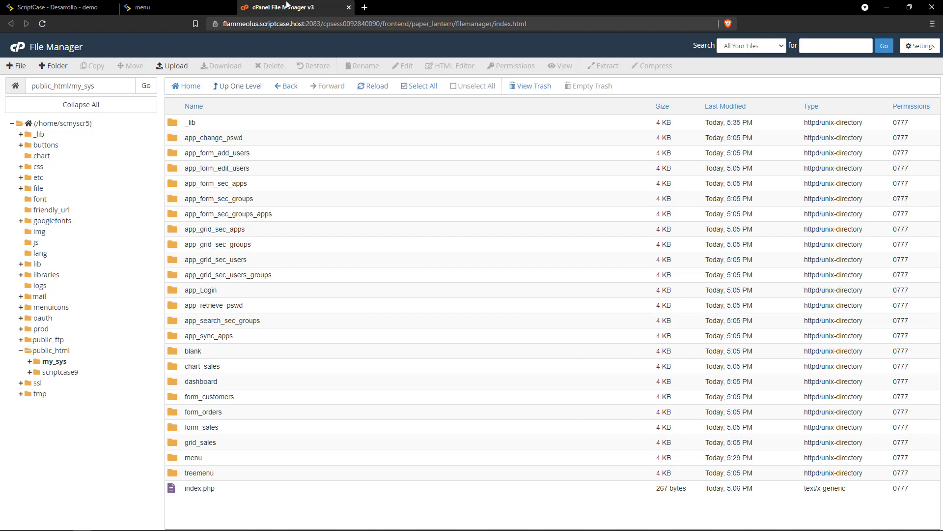
Reapply the permissions of the _lib folder in cPanel File Manager.
{"action": "right_click", "coordinate": [170, 123]}
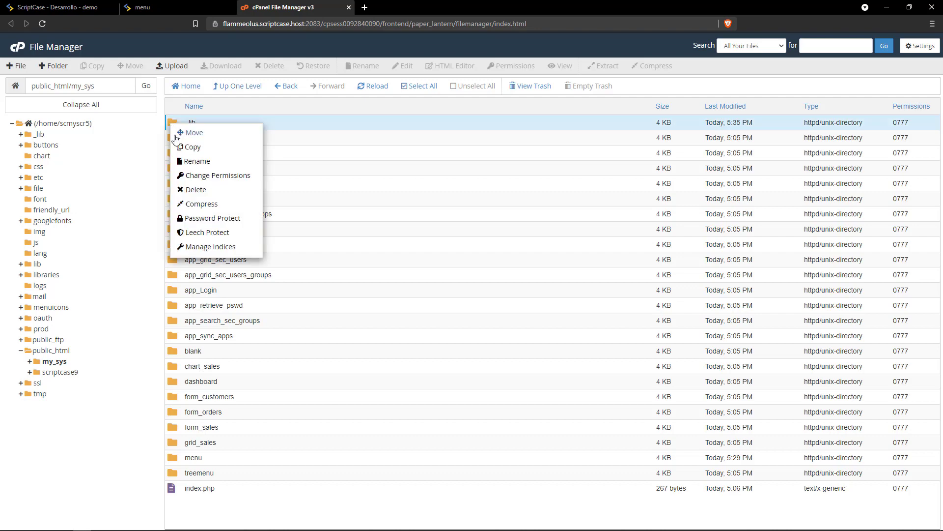
{"action": "left_click", "coordinate": [194, 176]}
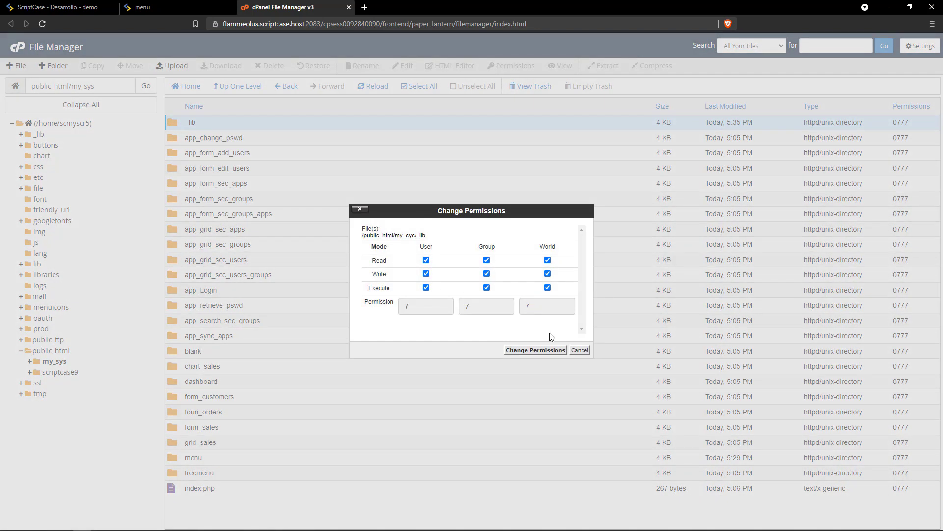
{"action": "left_click", "coordinate": [536, 350]}
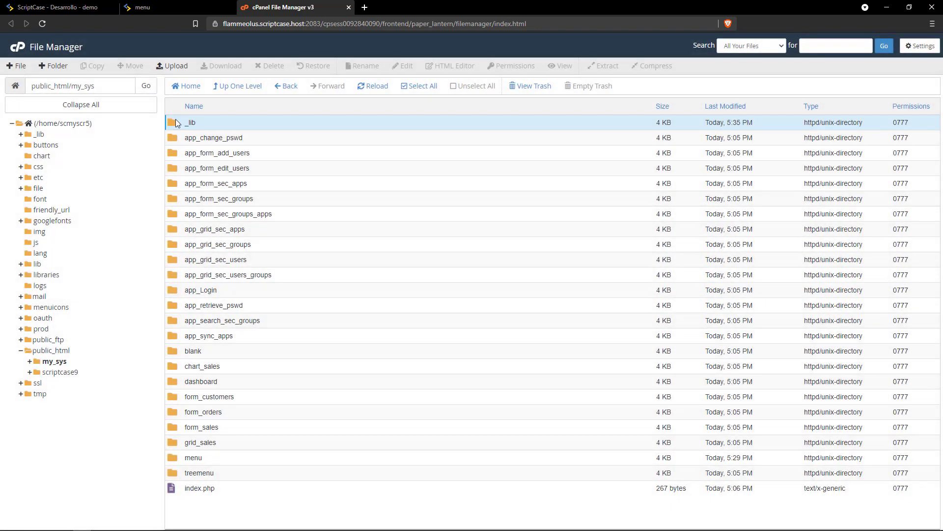
Open the _lib folder and review the prod folder's permissions without changing them.
{"action": "left_click", "coordinate": [178, 122]}
{"action": "double_click", "coordinate": [178, 122]}
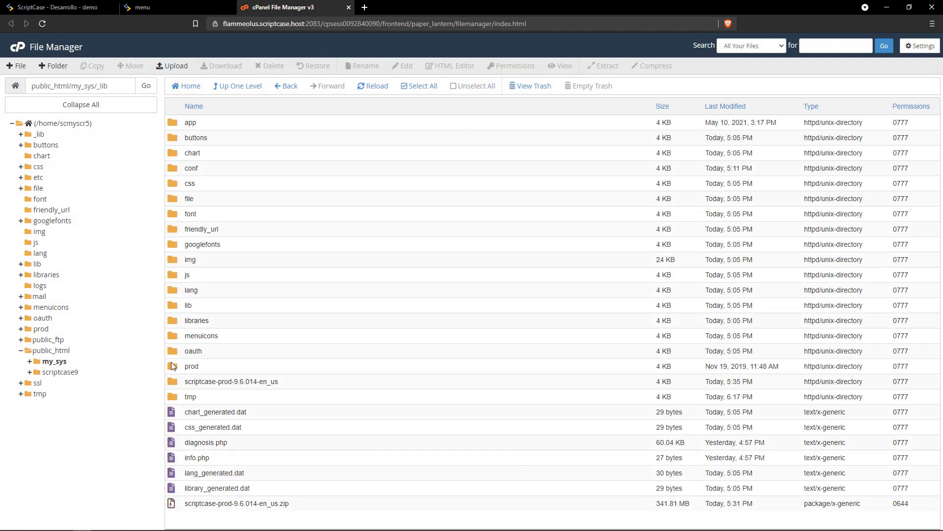
{"action": "right_click", "coordinate": [171, 365]}
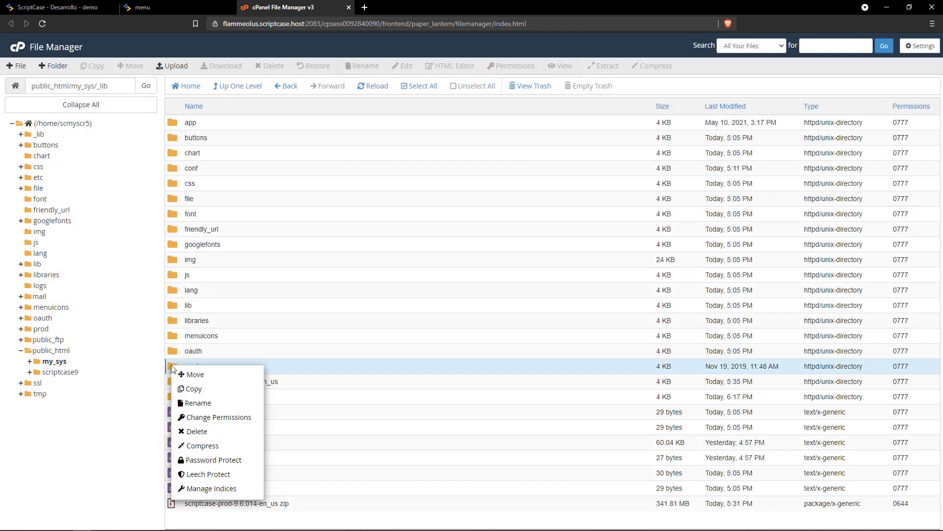
{"action": "left_click", "coordinate": [216, 417]}
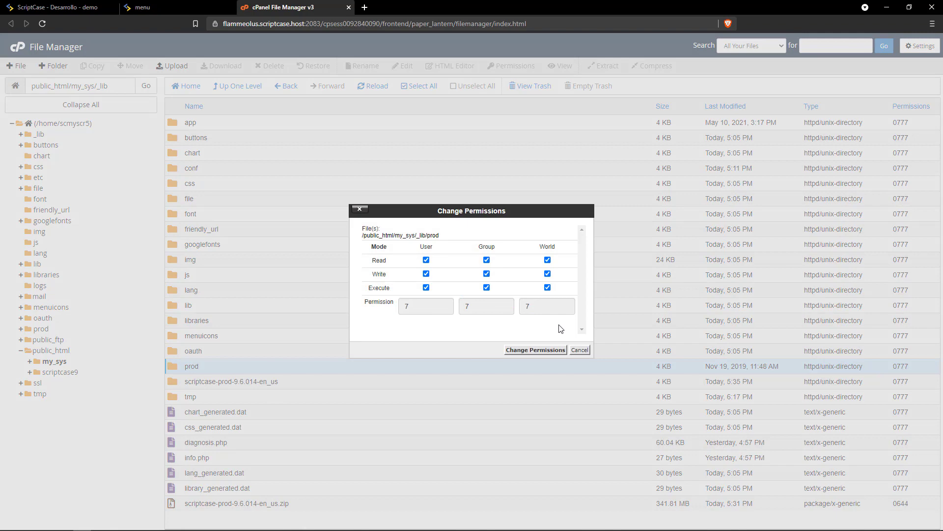
{"action": "left_click", "coordinate": [578, 349]}
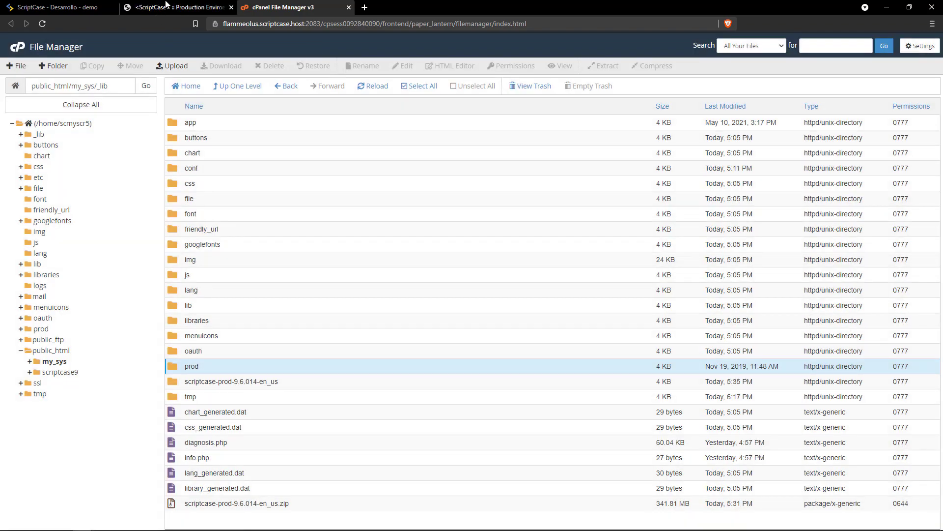
Log in to the ScriptCase Production Environment with its password.
{"action": "left_click", "coordinate": [168, 5]}
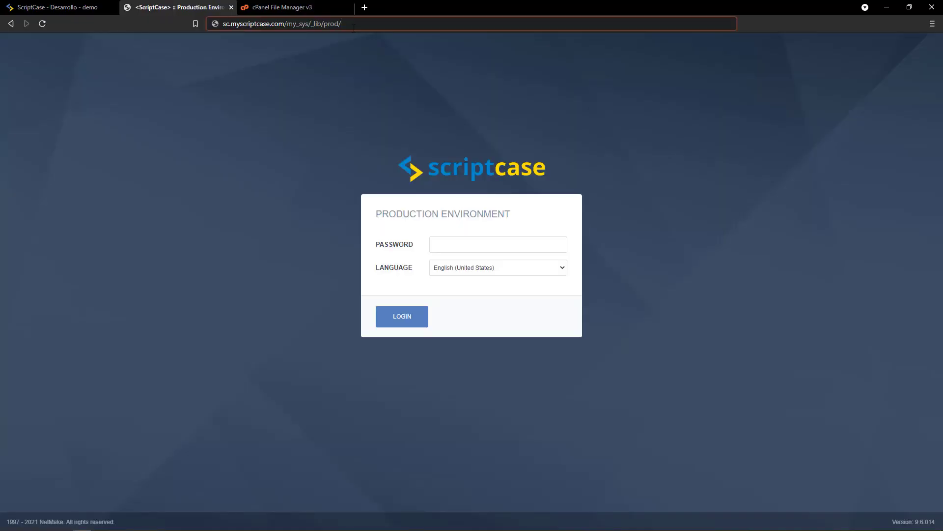
{"action": "left_click_drag", "start_coordinate": [309, 24], "coordinate": [348, 28]}
{"action": "left_click", "coordinate": [466, 247]}
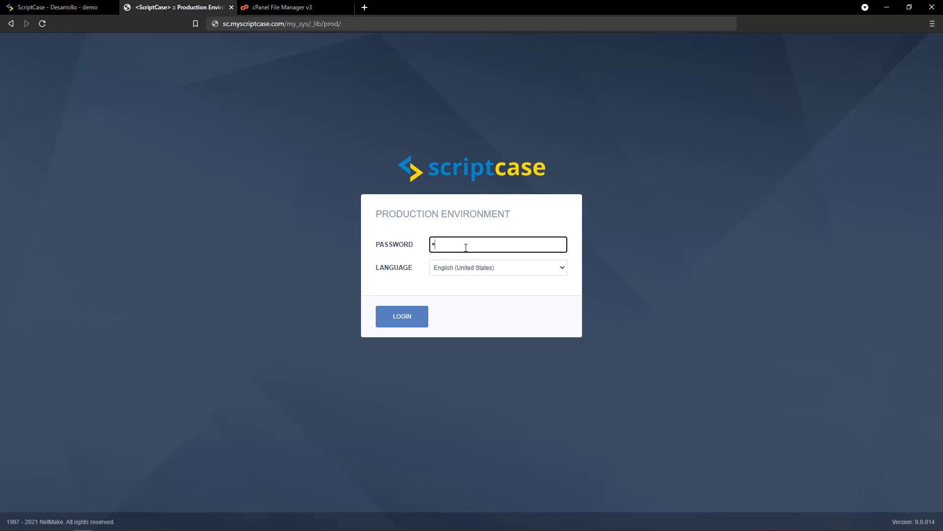
{"action": "type", "text": "•••••••••"}
{"action": "key", "text": "Return"}
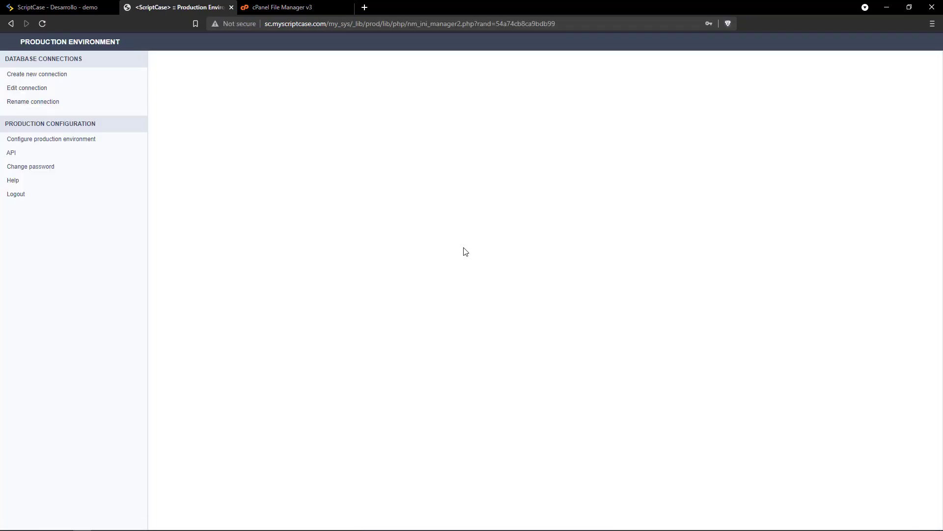
Create and save MySQL connection conn_mysql_1 using database scmyscr5_samplesEN.
{"action": "left_click", "coordinate": [41, 75]}
{"action": "left_click", "coordinate": [424, 134]}
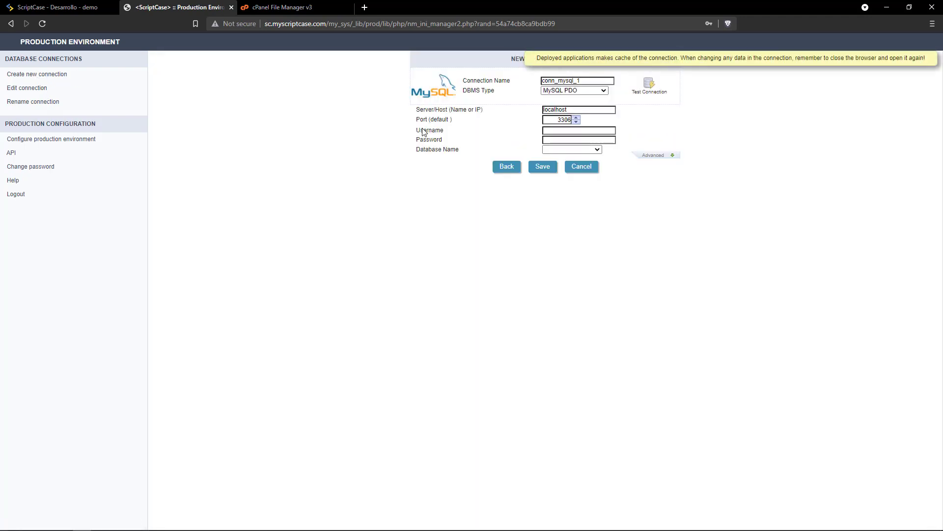
{"action": "left_click", "coordinate": [556, 130]}
{"action": "left_click", "coordinate": [563, 147]}
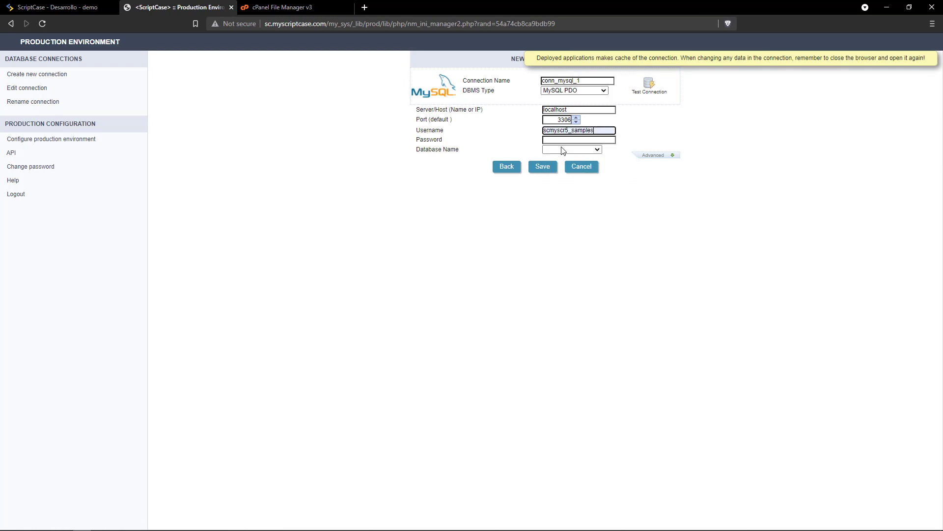
{"action": "left_click", "coordinate": [561, 140]}
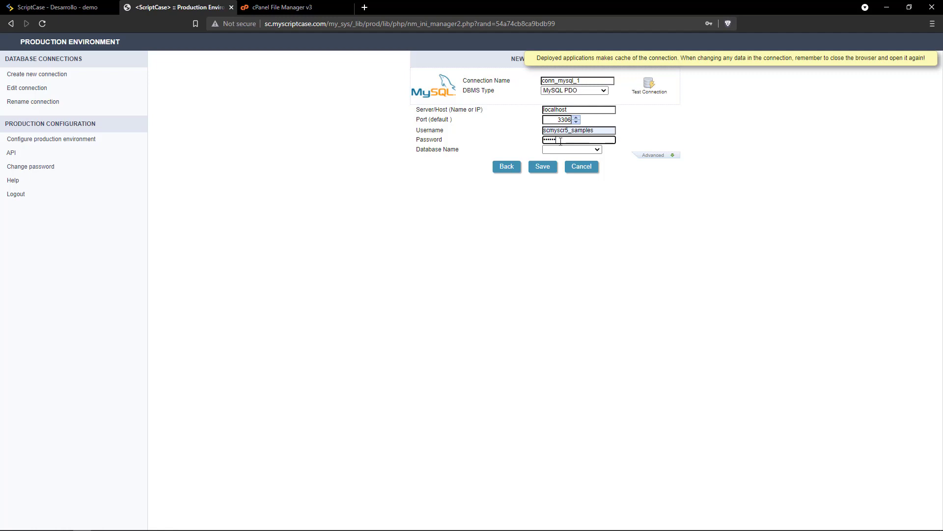
{"action": "left_click", "coordinate": [560, 150]}
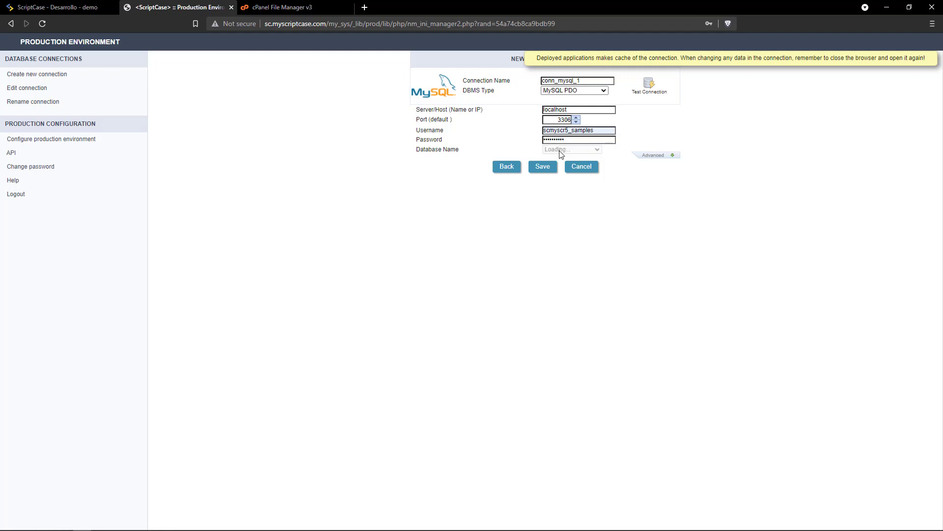
{"action": "left_click", "coordinate": [559, 150]}
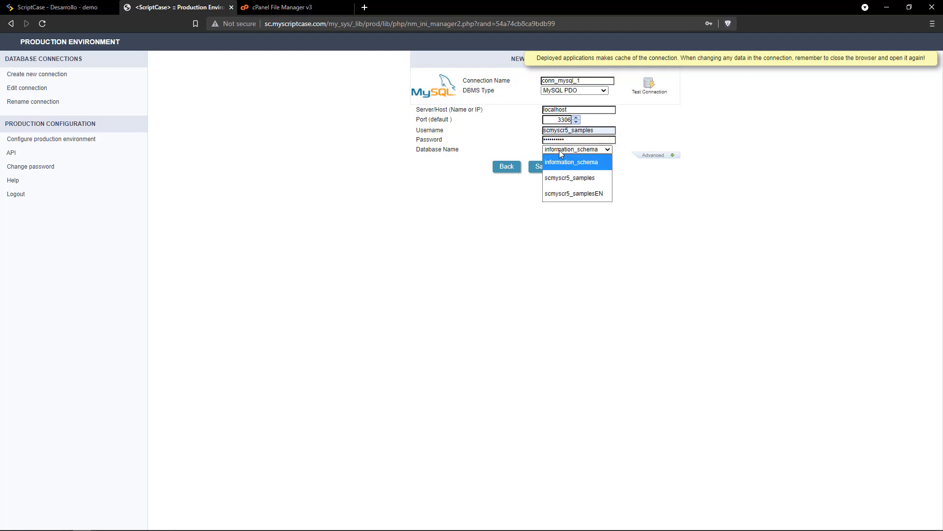
{"action": "left_click", "coordinate": [561, 193]}
{"action": "left_click", "coordinate": [544, 170]}
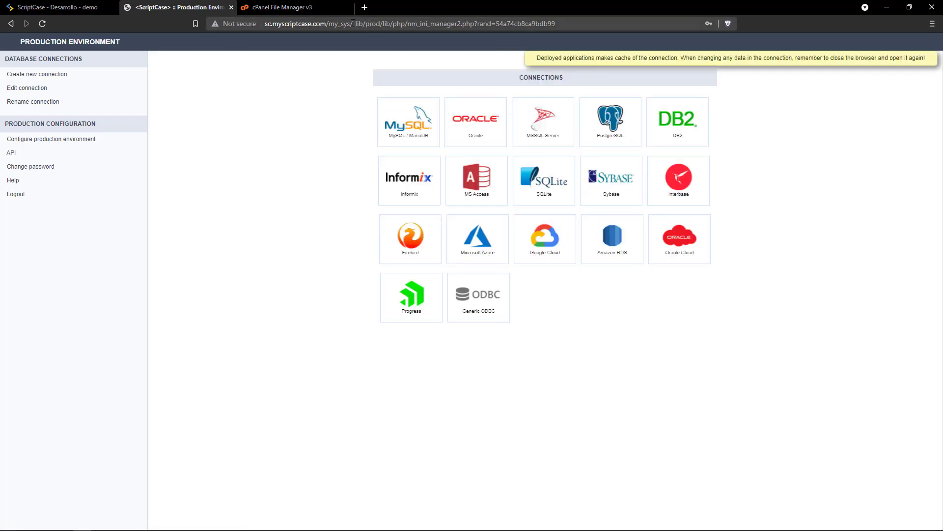
{"action": "left_click_drag", "start_coordinate": [353, 23], "coordinate": [556, 23]}
Open /app_Login/ in the deployed app and sign in as admin with password admin.
{"action": "type", "text": "/app_Login/"}
{"action": "key", "text": "Return"}
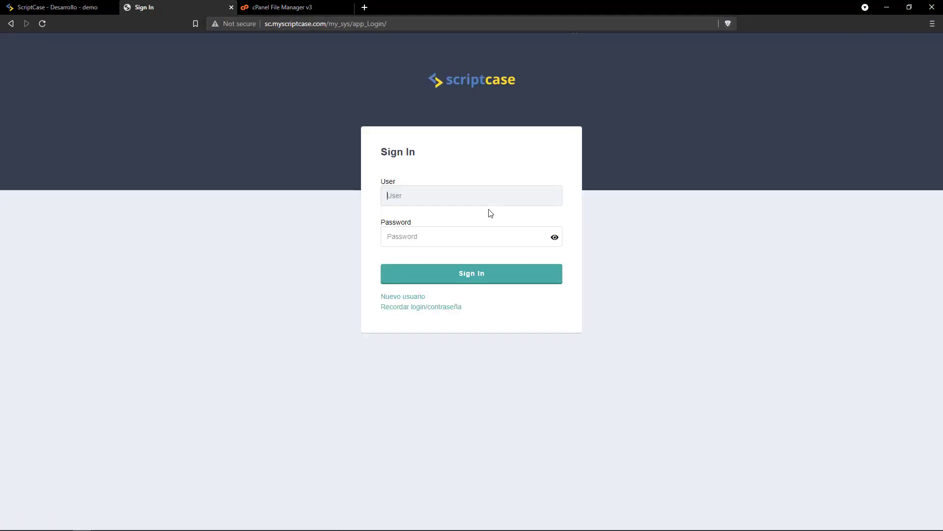
{"action": "left_click", "coordinate": [485, 196]}
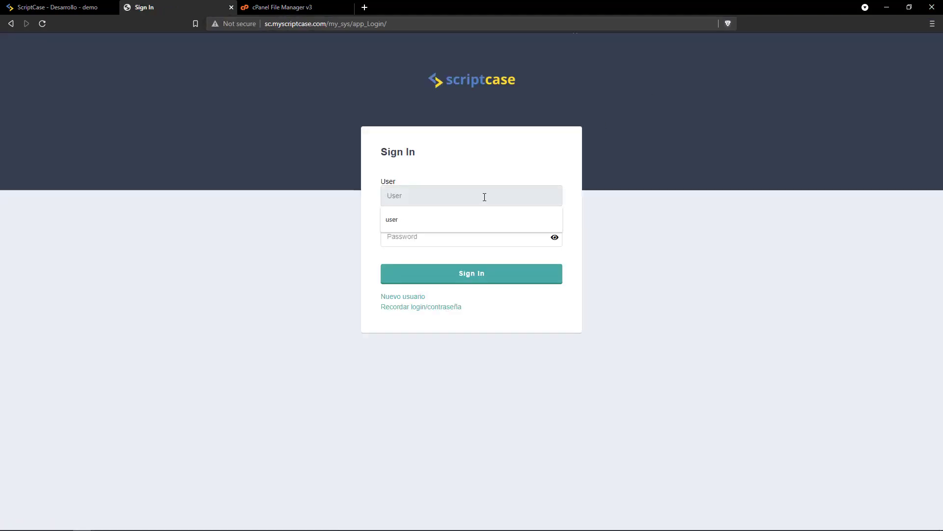
{"action": "type", "text": "admin"}
{"action": "key", "text": "Tab"}
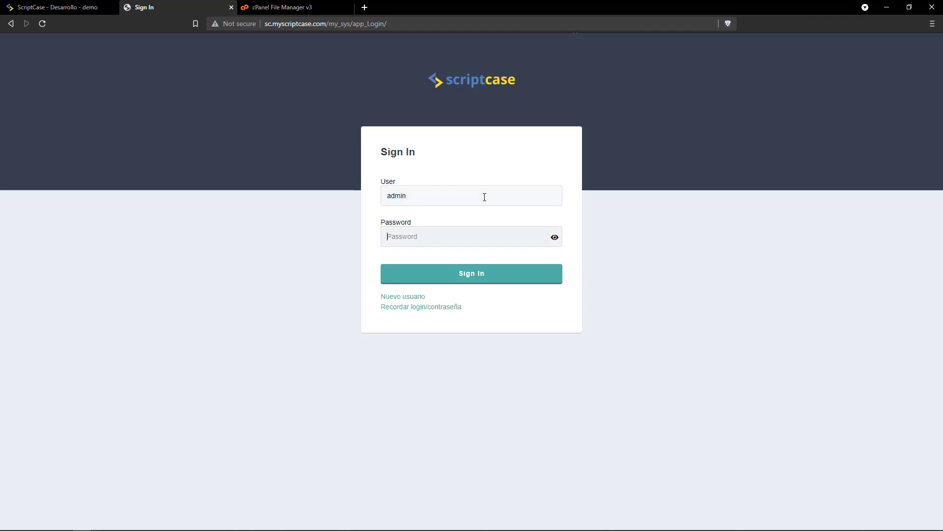
{"action": "type", "text": "admin"}
{"action": "key", "text": "Return"}
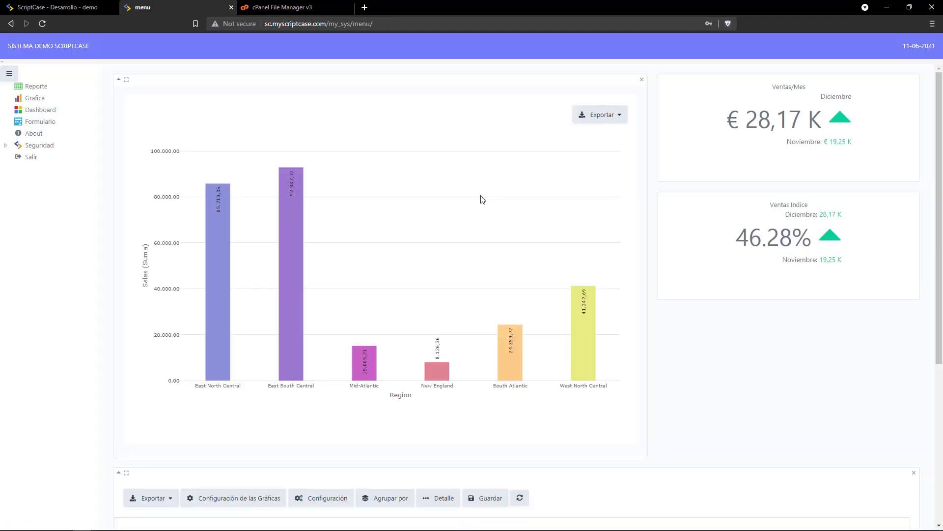
Browse the Grafica, Dashboard, Formulario and About pages, then sign out and pick the saved user name.
{"action": "left_click", "coordinate": [35, 98]}
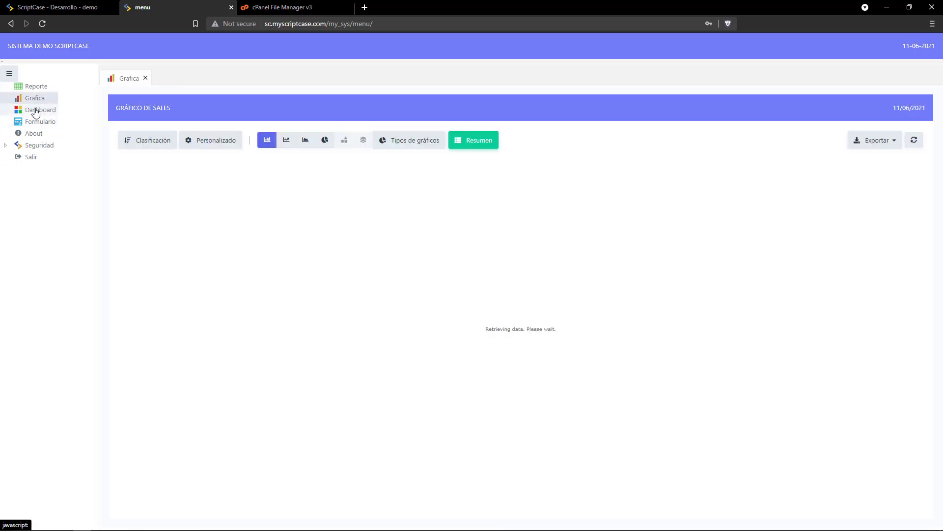
{"action": "left_click", "coordinate": [36, 111]}
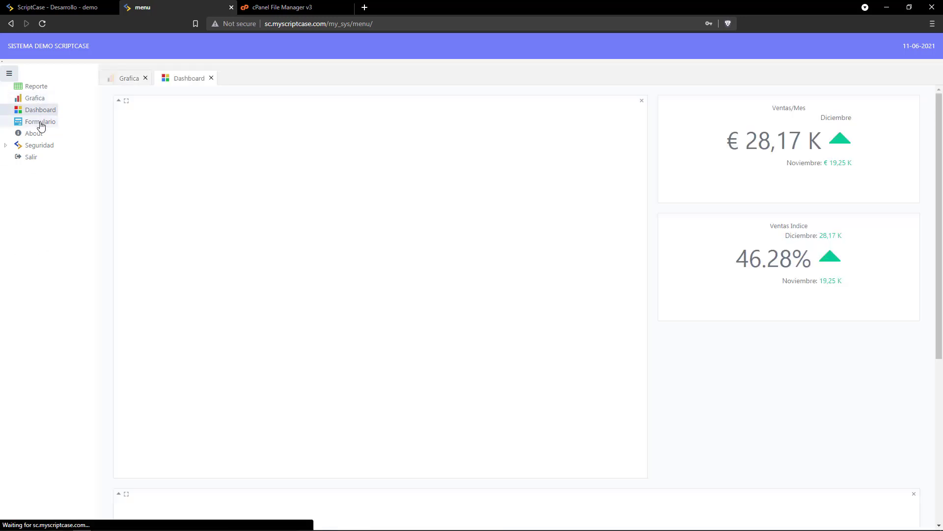
{"action": "left_click", "coordinate": [41, 123]}
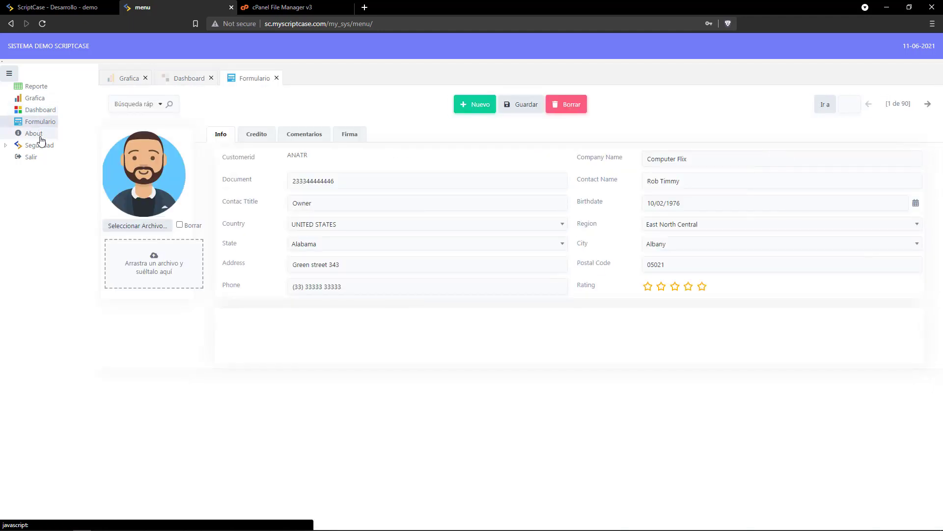
{"action": "left_click", "coordinate": [40, 139]}
{"action": "left_click", "coordinate": [41, 127]}
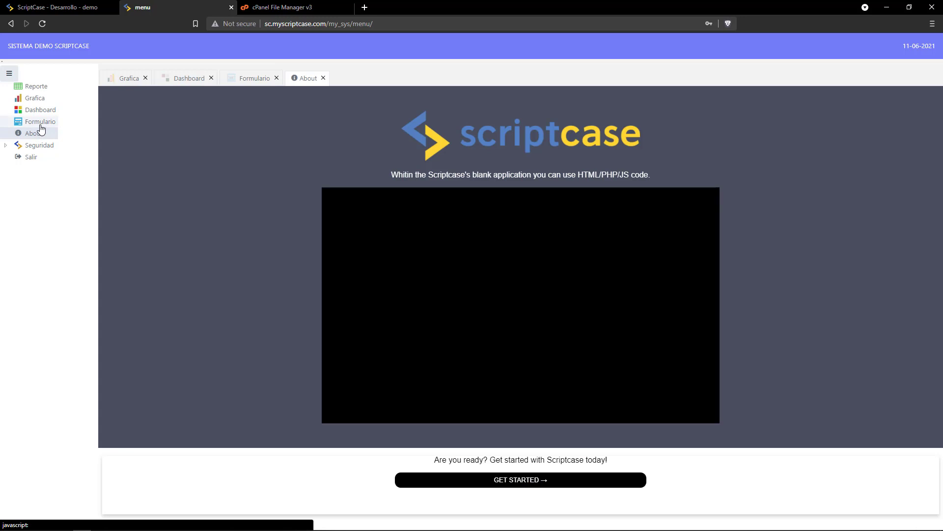
{"action": "left_click", "coordinate": [38, 156]}
{"action": "left_click", "coordinate": [411, 196]}
{"action": "left_click", "coordinate": [413, 224]}
Sign in as the regular user, open the Reporte page and expand Seguridad.
{"action": "left_click", "coordinate": [412, 240]}
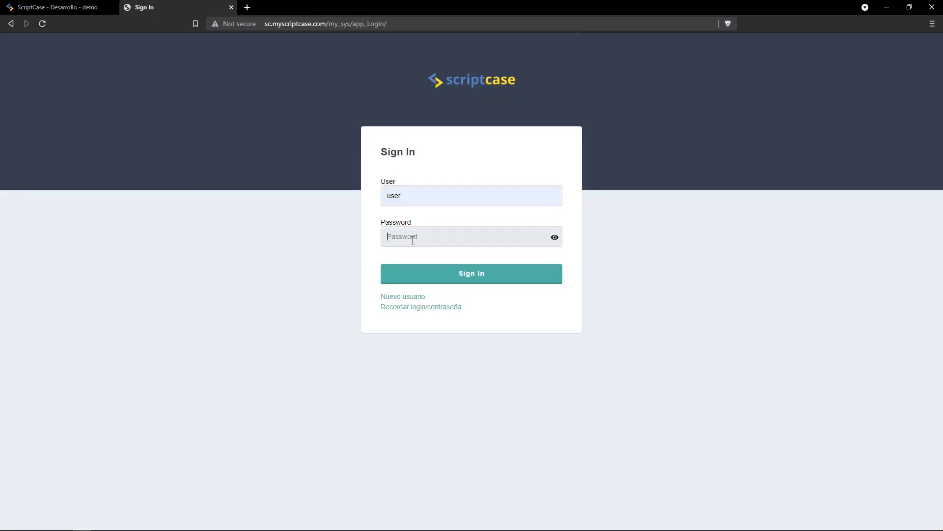
{"action": "type", "text": "•"}
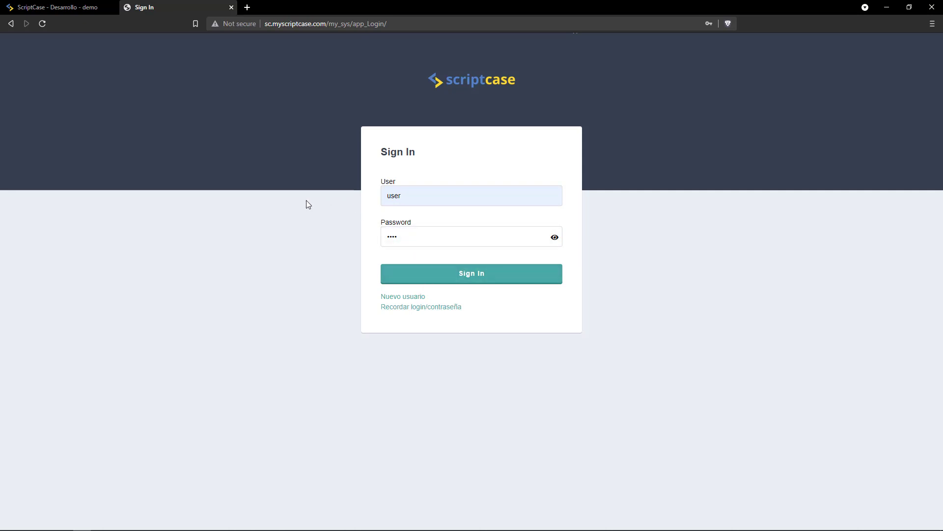
{"action": "key", "text": "Return"}
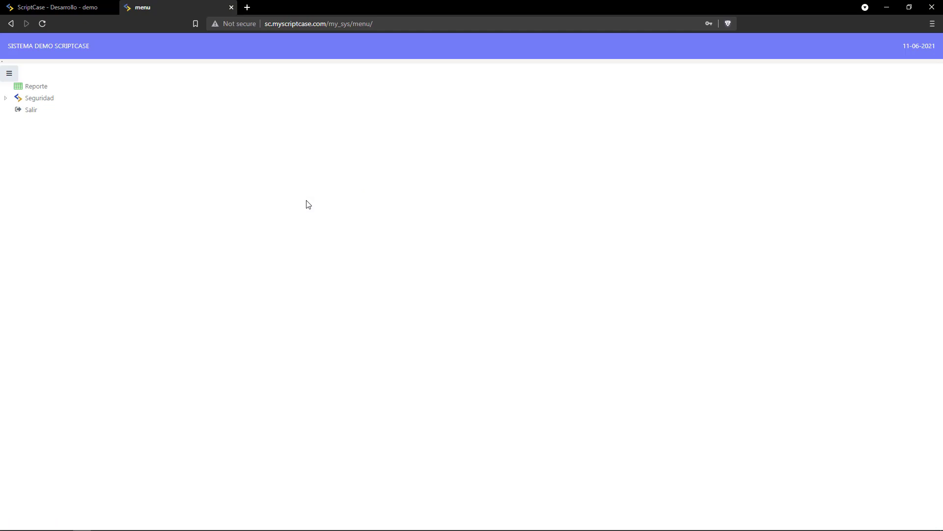
{"action": "left_click", "coordinate": [40, 86]}
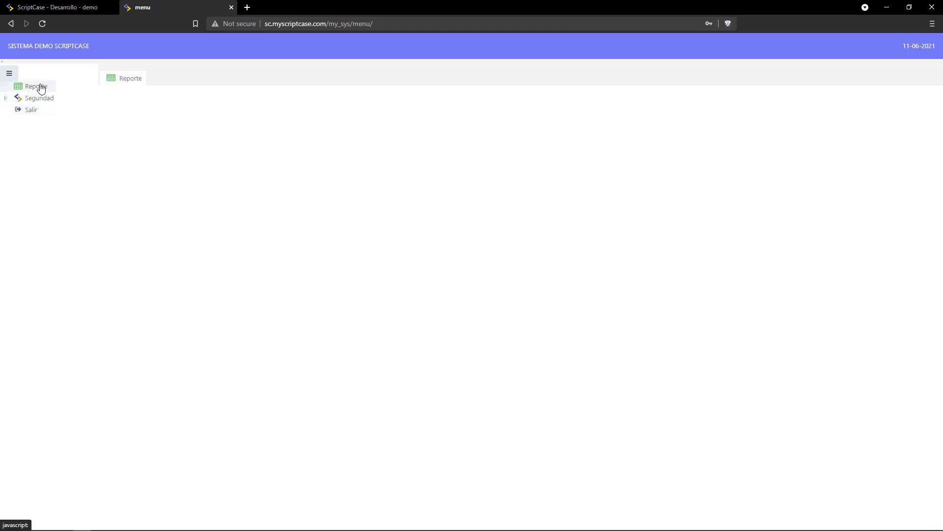
{"action": "left_click", "coordinate": [6, 98]}
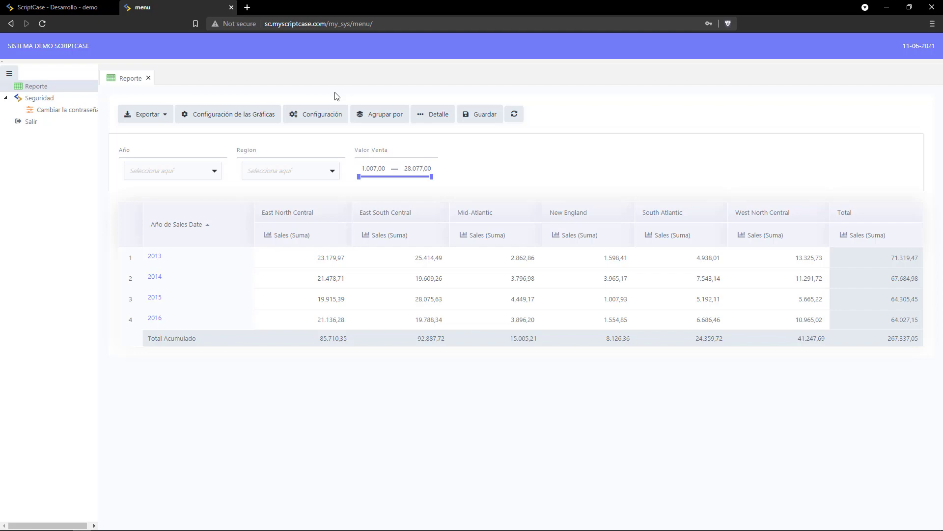
{"action": "left_click", "coordinate": [248, 7]}
Load scriptcase.net/es/, view the Ejemplos page in its own tab, then return to the home tab.
{"action": "type", "text": "scriptcase.net/es/"}
{"action": "key", "text": "Return"}
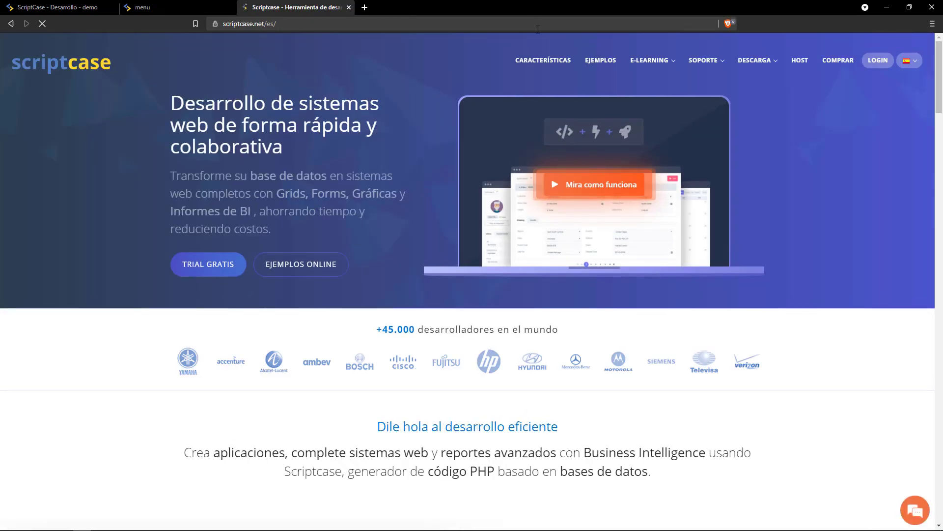
{"action": "middle_click", "coordinate": [543, 60]}
{"action": "left_click", "coordinate": [386, 6]}
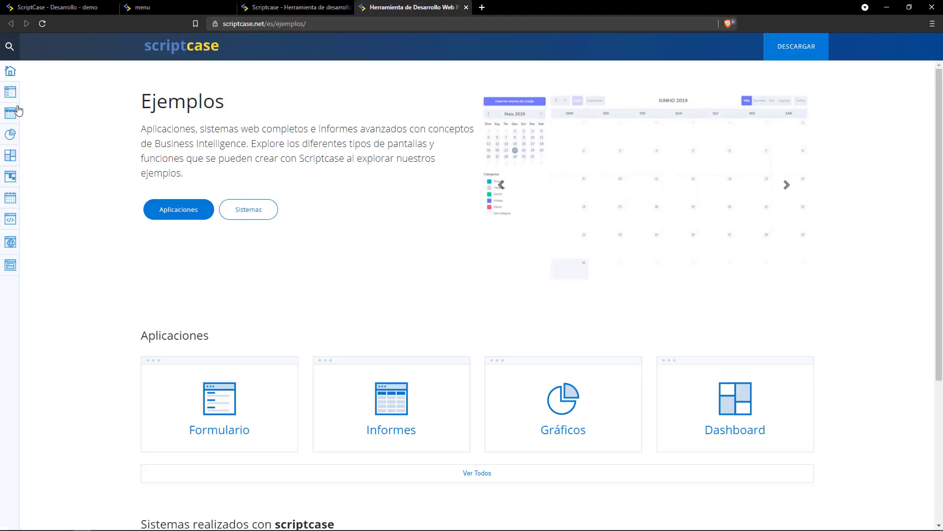
{"action": "mouse_move", "coordinate": [20, 112]}
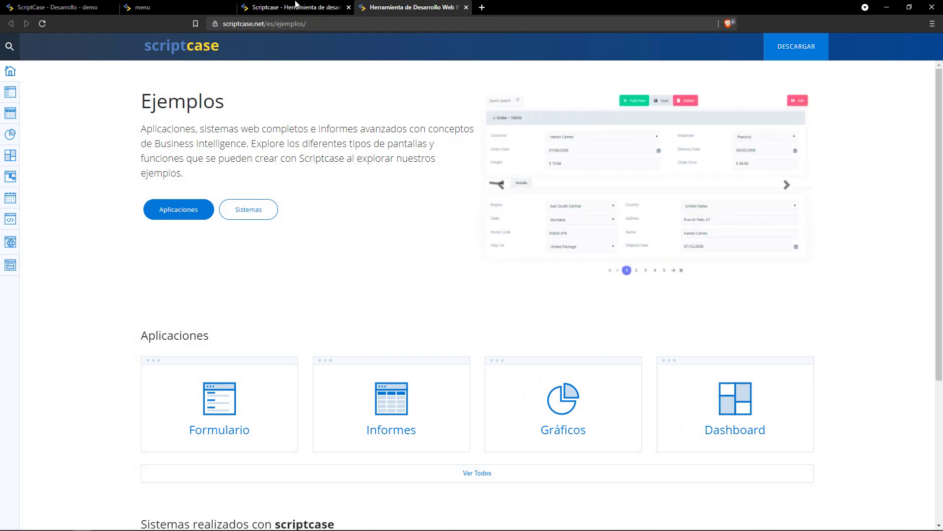
{"action": "left_click", "coordinate": [294, 7]}
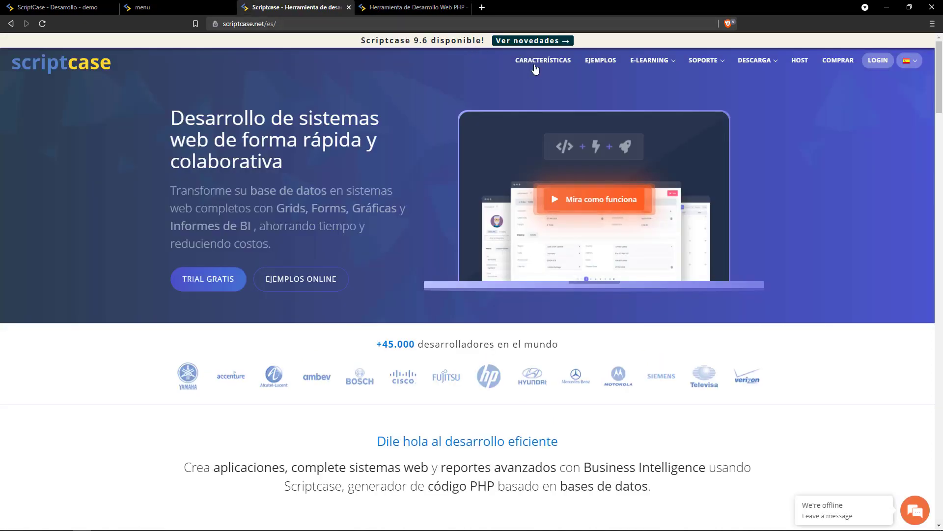
Open the e-learning page and open several of its resource links in other tabs.
{"action": "left_click", "coordinate": [642, 64]}
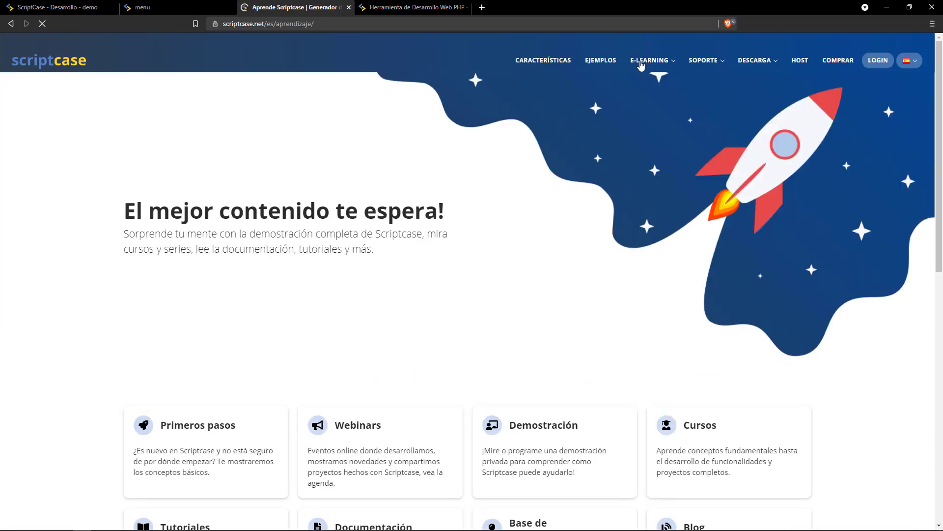
{"action": "middle_click", "coordinate": [480, 173]}
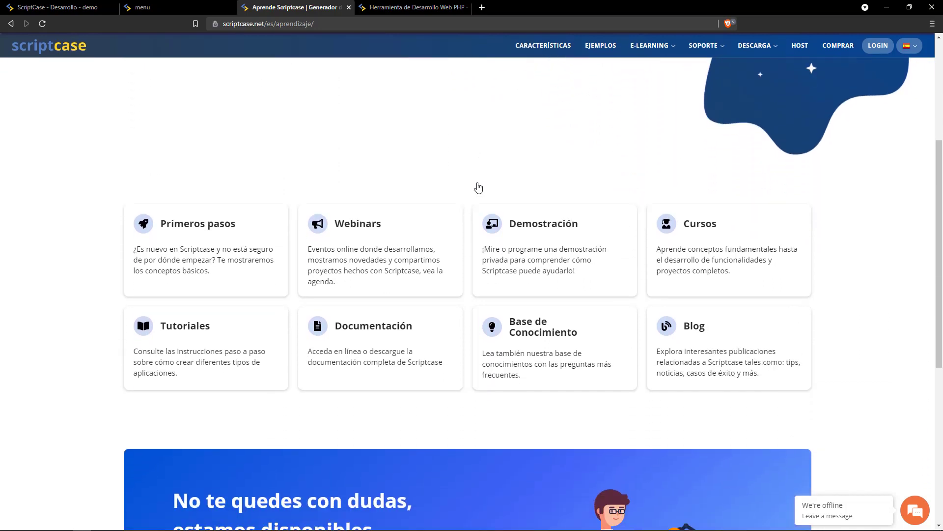
{"action": "left_click", "coordinate": [473, 183]}
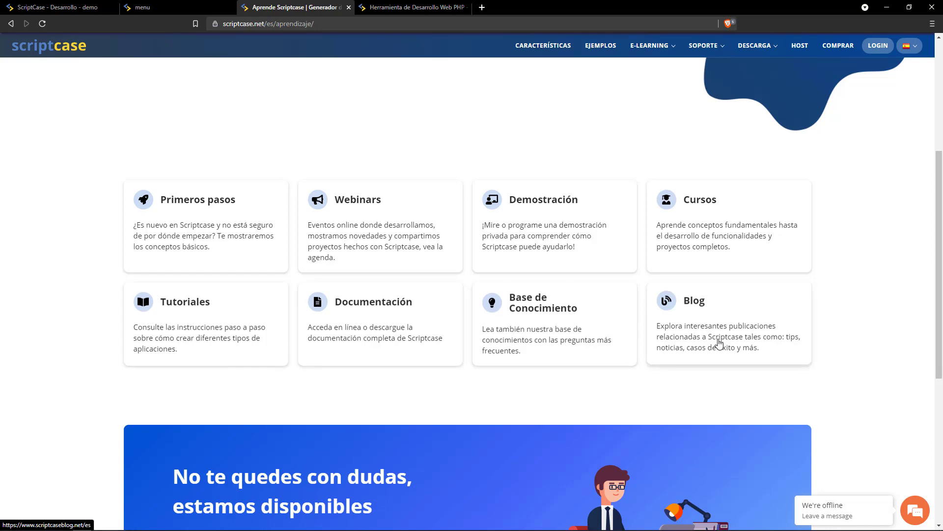
{"action": "middle_click", "coordinate": [573, 381]}
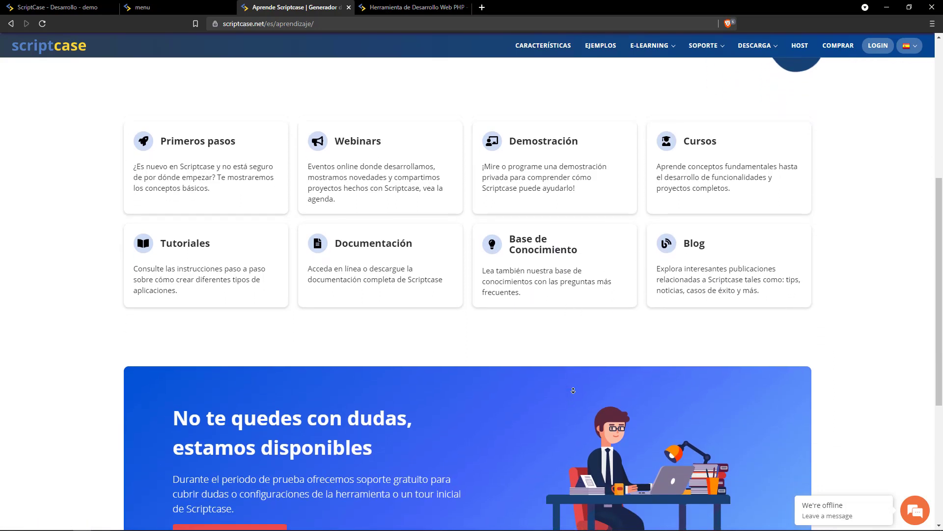
{"action": "middle_click", "coordinate": [556, 386]}
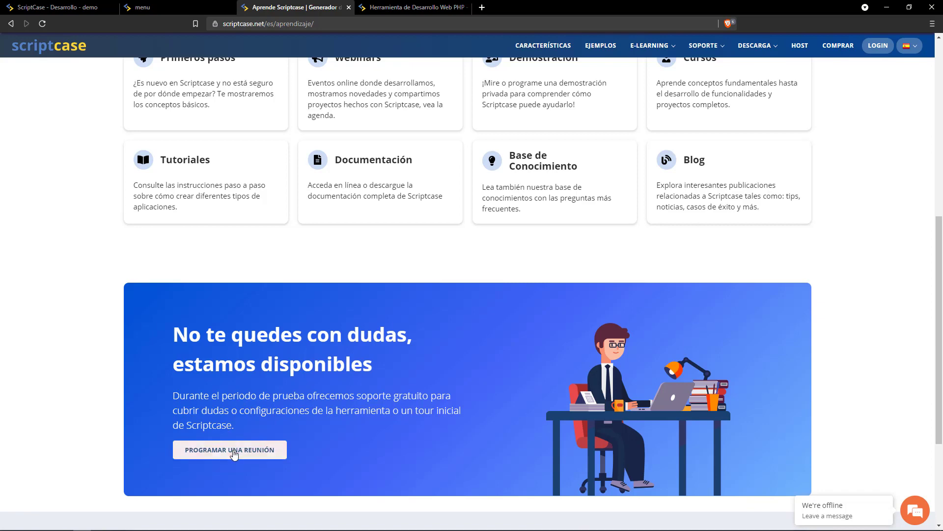
Open and close the PROGRAMAR UNA REUNIÓN booking calendar.
{"action": "left_click", "coordinate": [211, 457]}
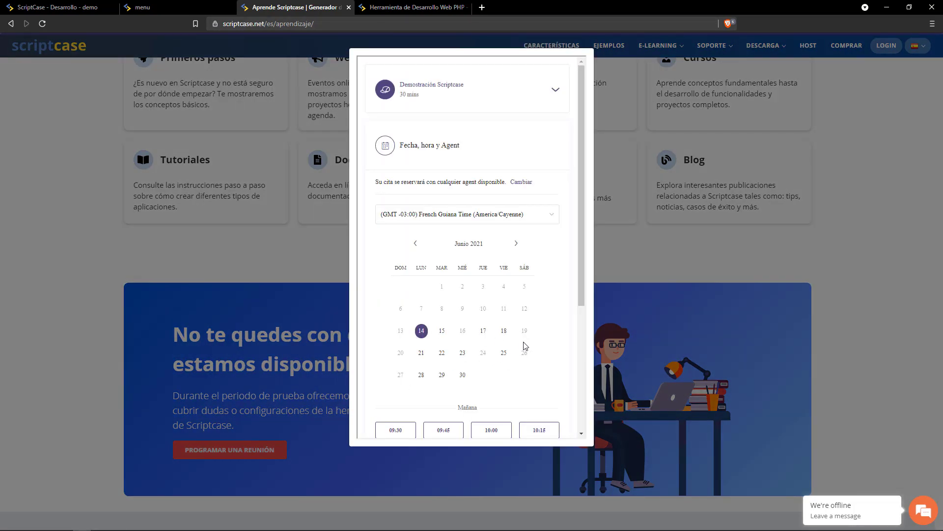
{"action": "left_click", "coordinate": [617, 258]}
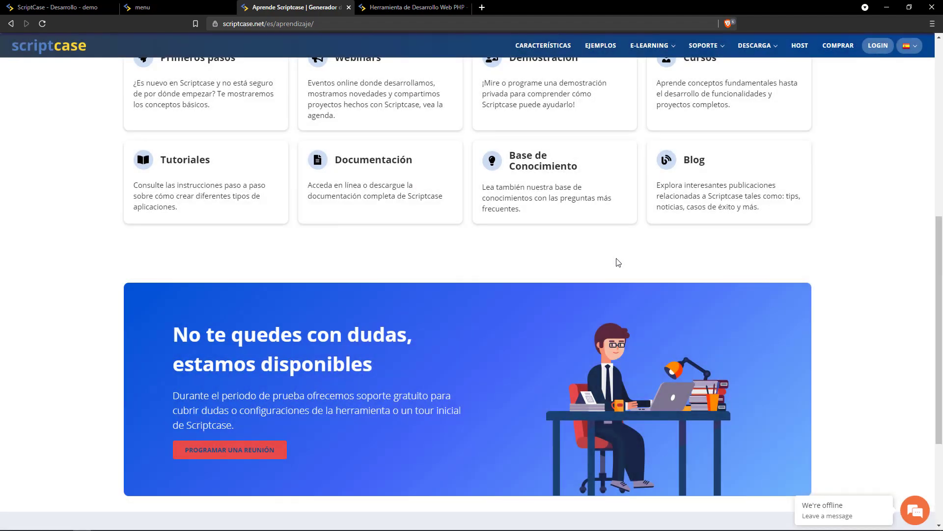
{"action": "scroll", "coordinate": [493, 332], "scroll_direction": "up", "scroll_amount": 1}
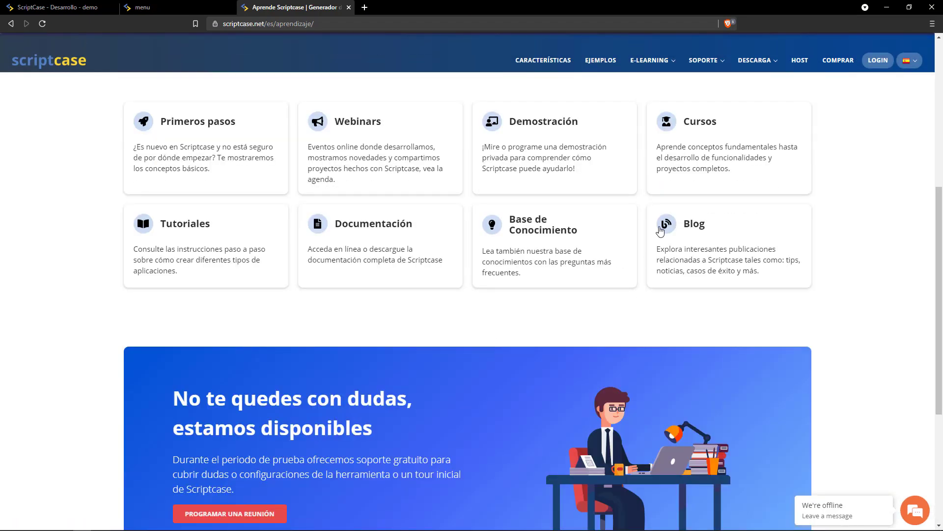
Visit the SOPORTE TRIAL page, then go to the DESCARGA download page.
{"action": "mouse_move", "coordinate": [703, 62]}
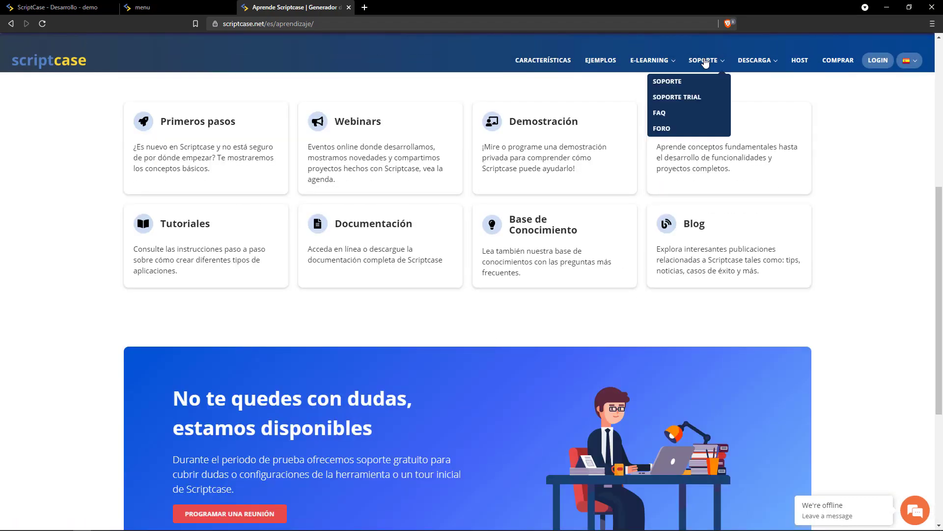
{"action": "left_click", "coordinate": [683, 98]}
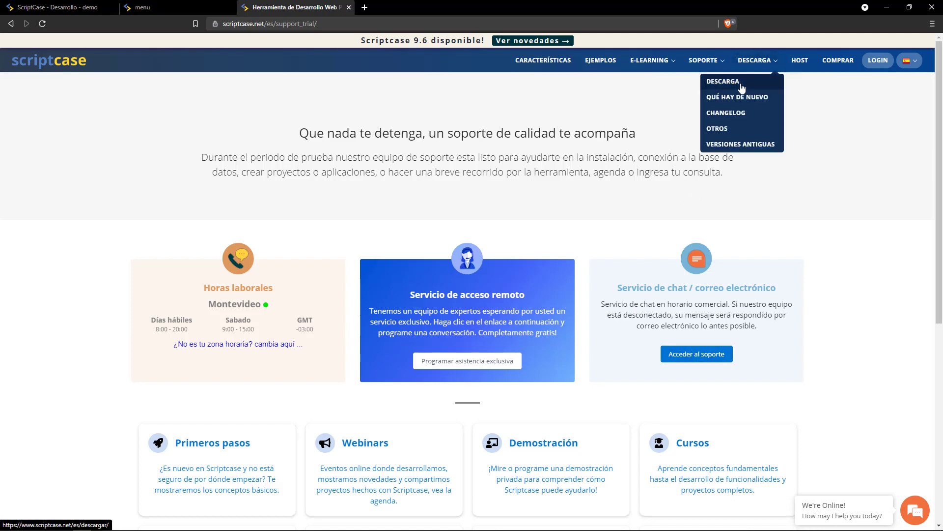
{"action": "left_click", "coordinate": [741, 84]}
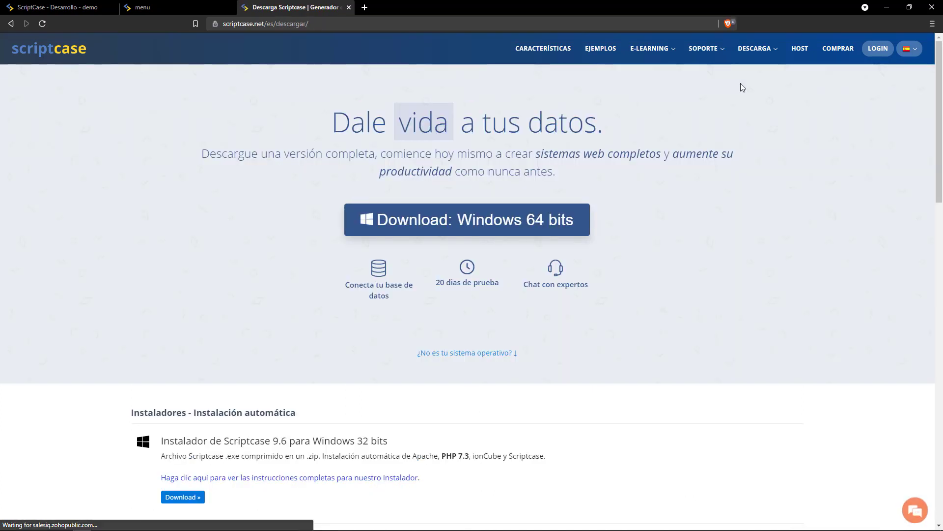